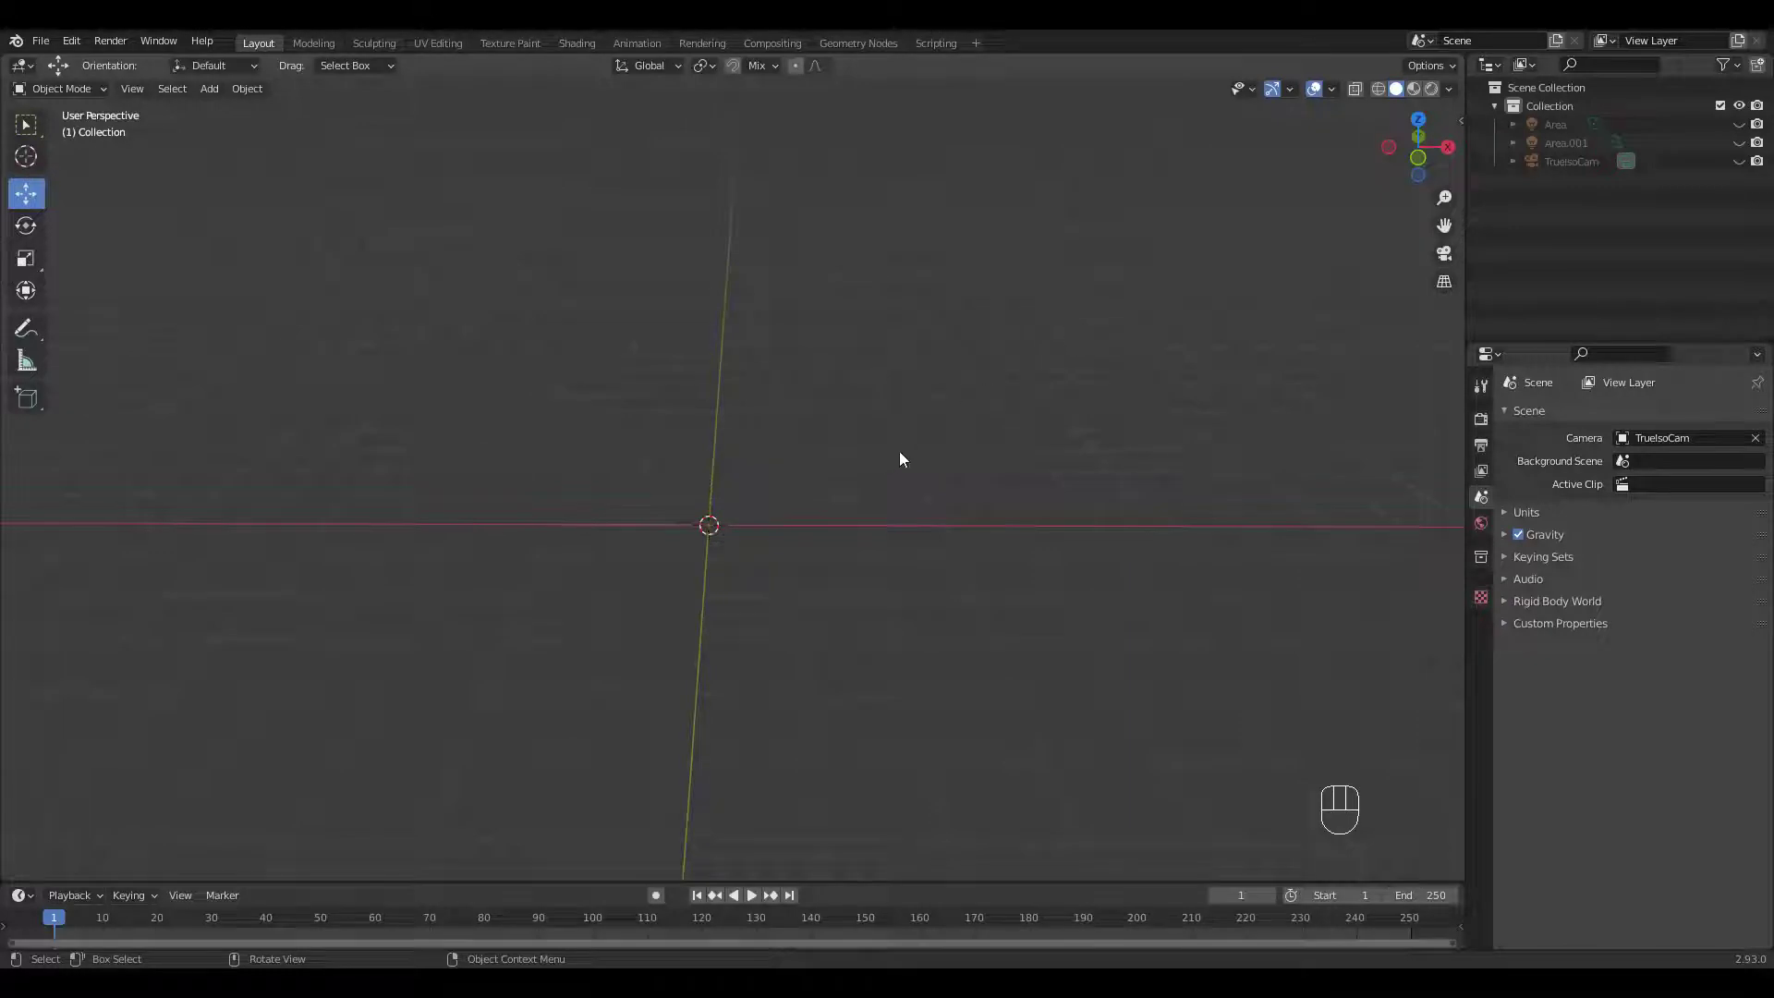
Step: Add a cube and raise its mesh along Z in Edit Mode until its base rests on the ground plane
{"action": "key", "text": "shift+a"}
{"action": "mouse_move", "coordinate": [825, 414]}
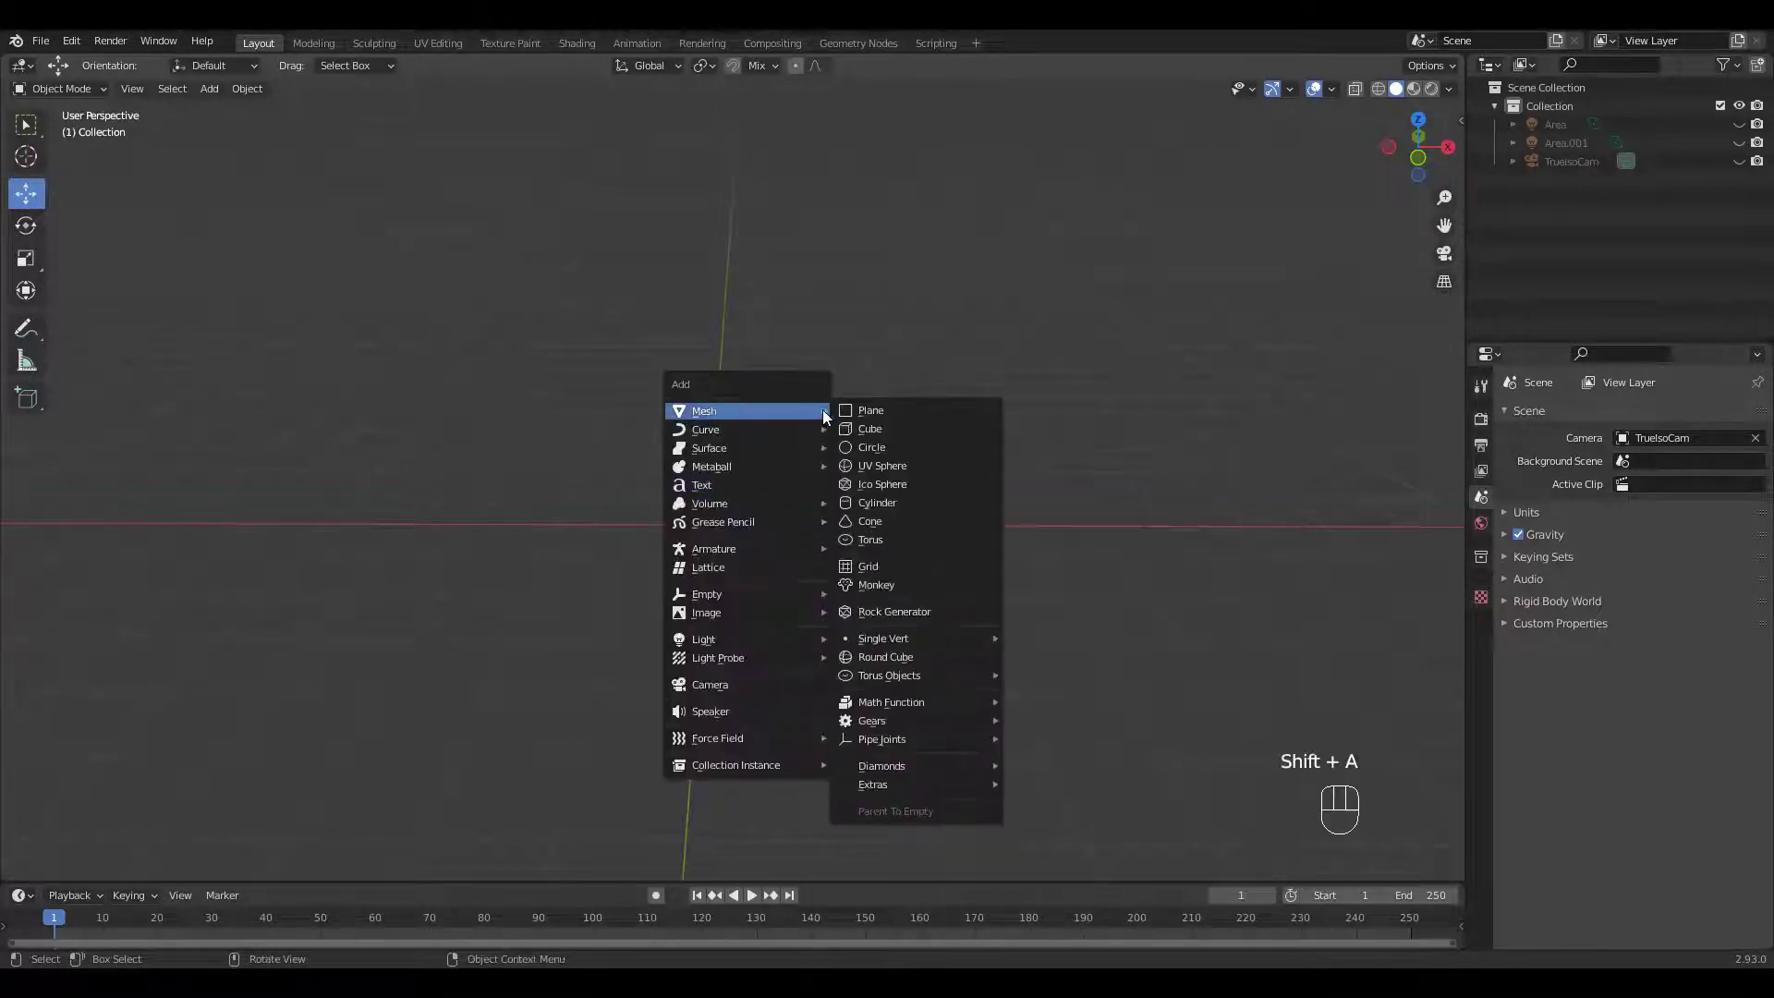
{"action": "left_click", "coordinate": [878, 428]}
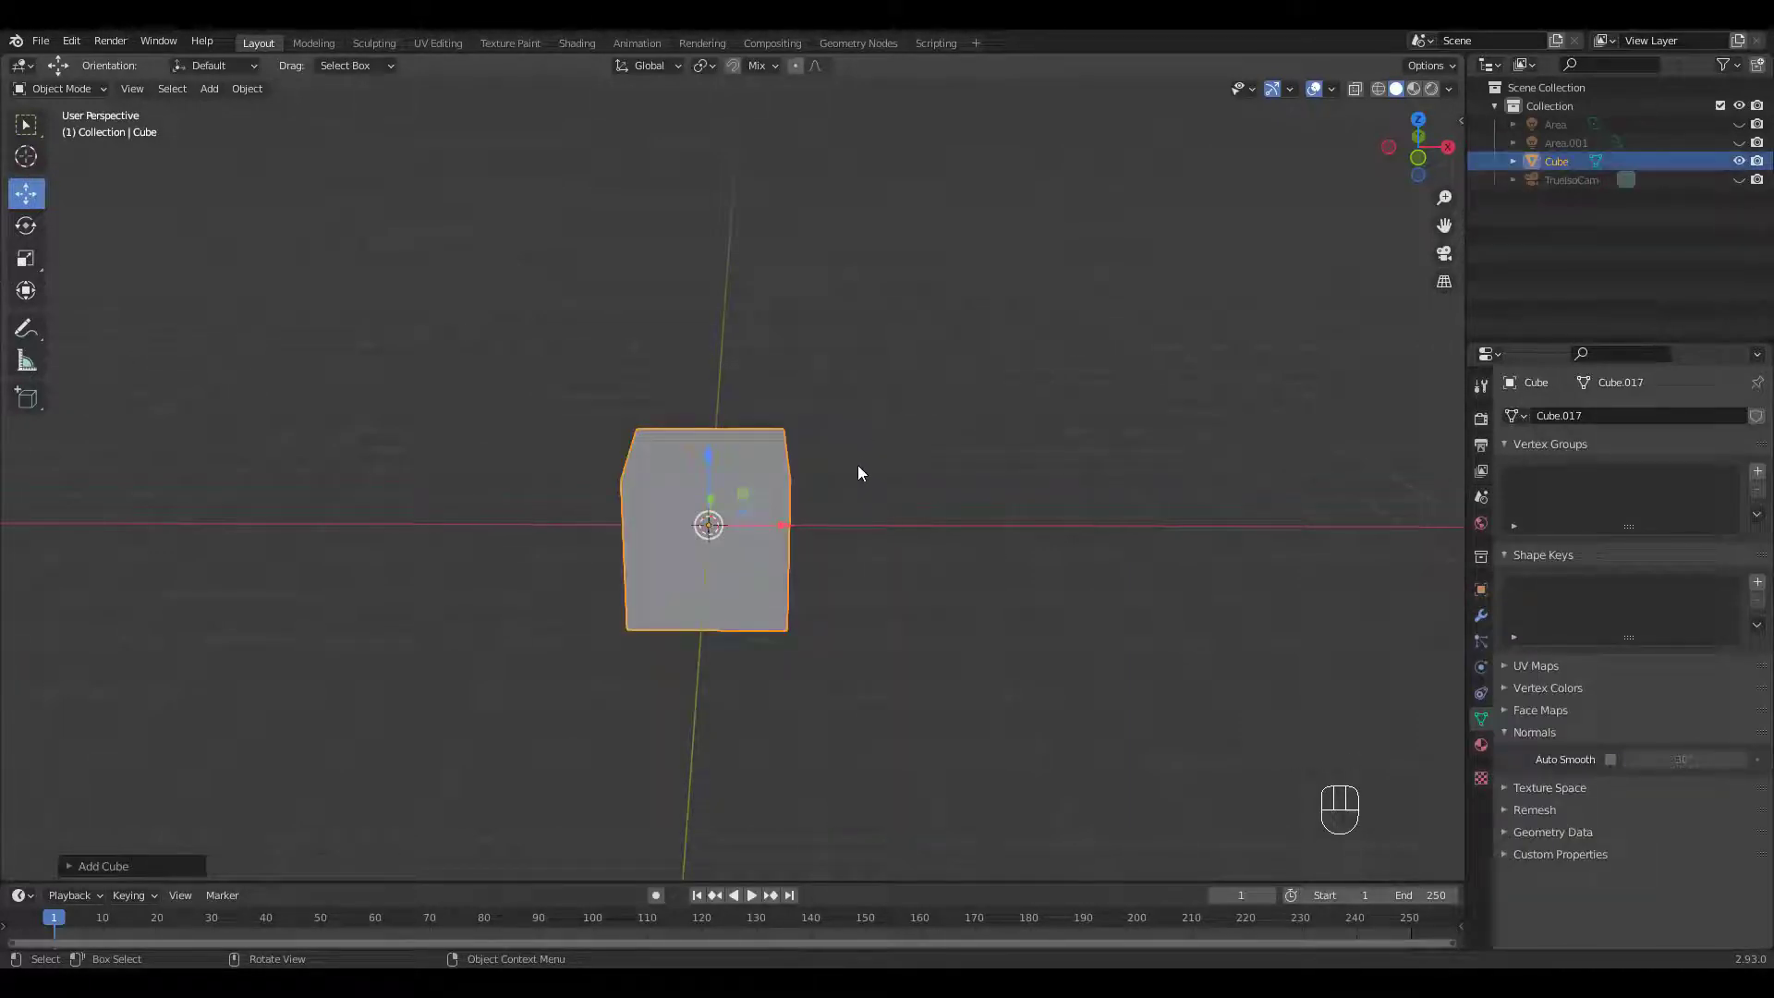
{"action": "key", "text": "Tab"}
{"action": "middle_click_drag", "start_coordinate": [812, 463], "coordinate": [823, 416]}
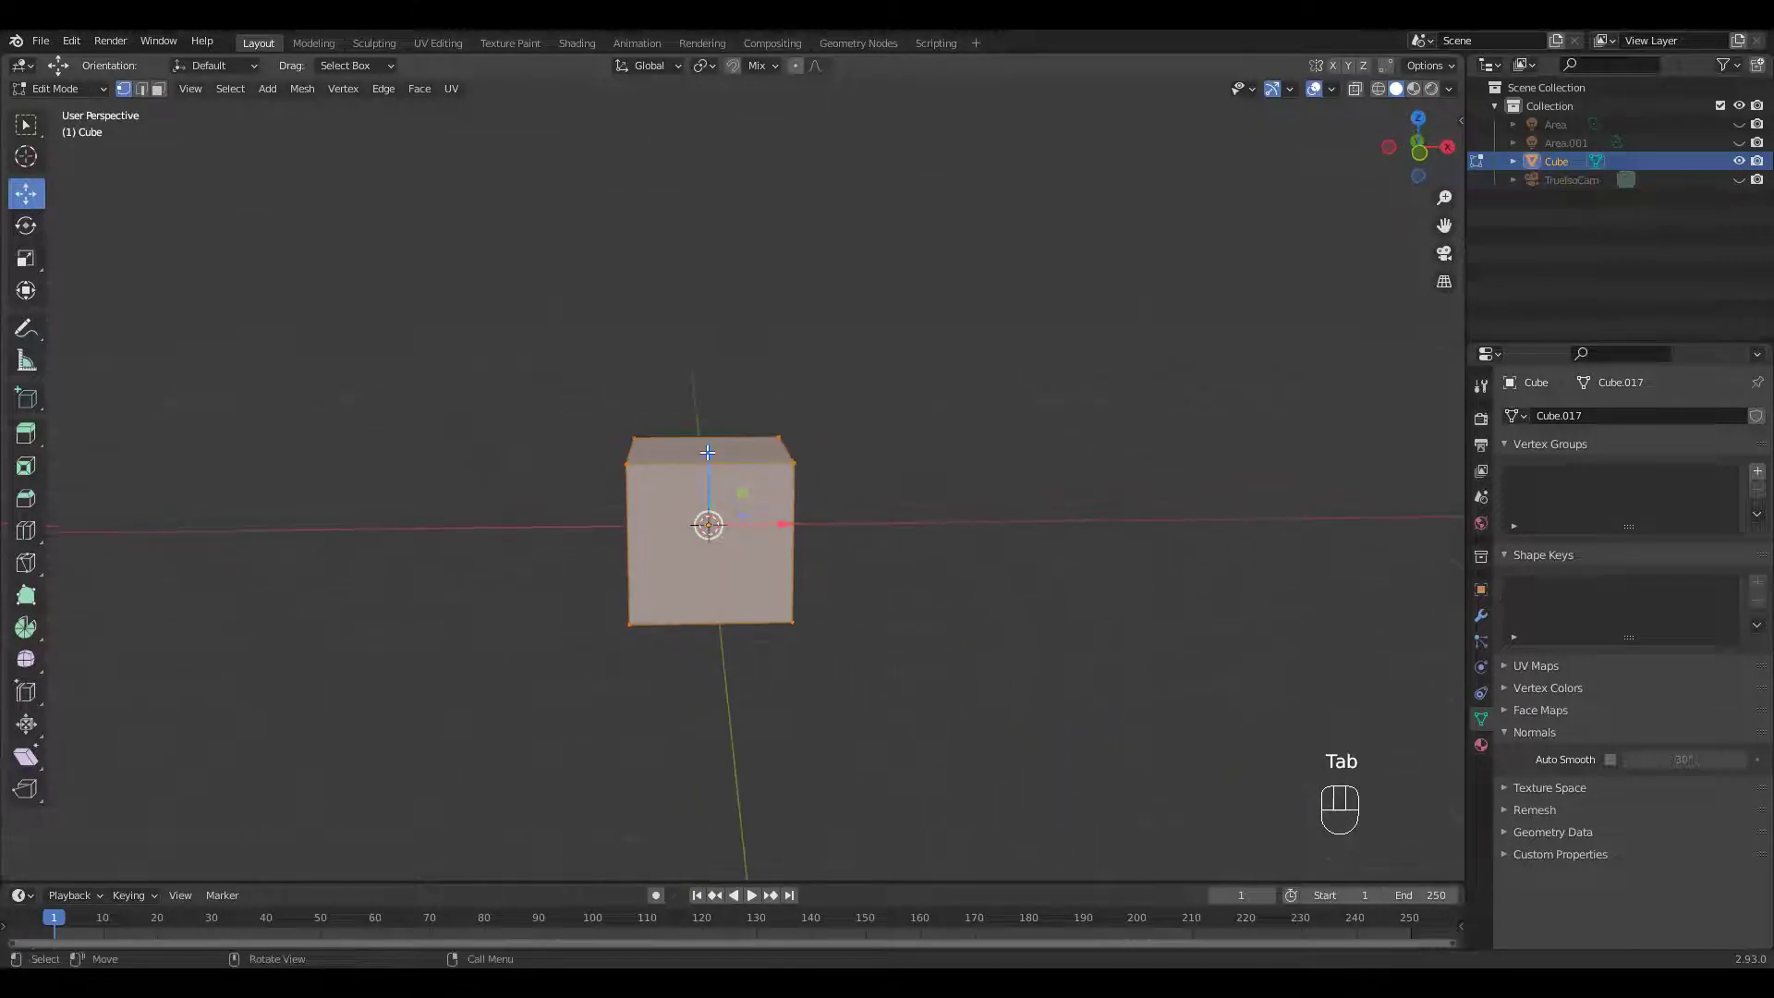
{"action": "left_click_drag", "start_coordinate": [708, 454], "coordinate": [707, 386]}
{"action": "middle_click_drag", "start_coordinate": [712, 386], "coordinate": [794, 415]}
Step: Scale the cube along Y into a longer block and widen it slightly along X
{"action": "key", "text": "s"}
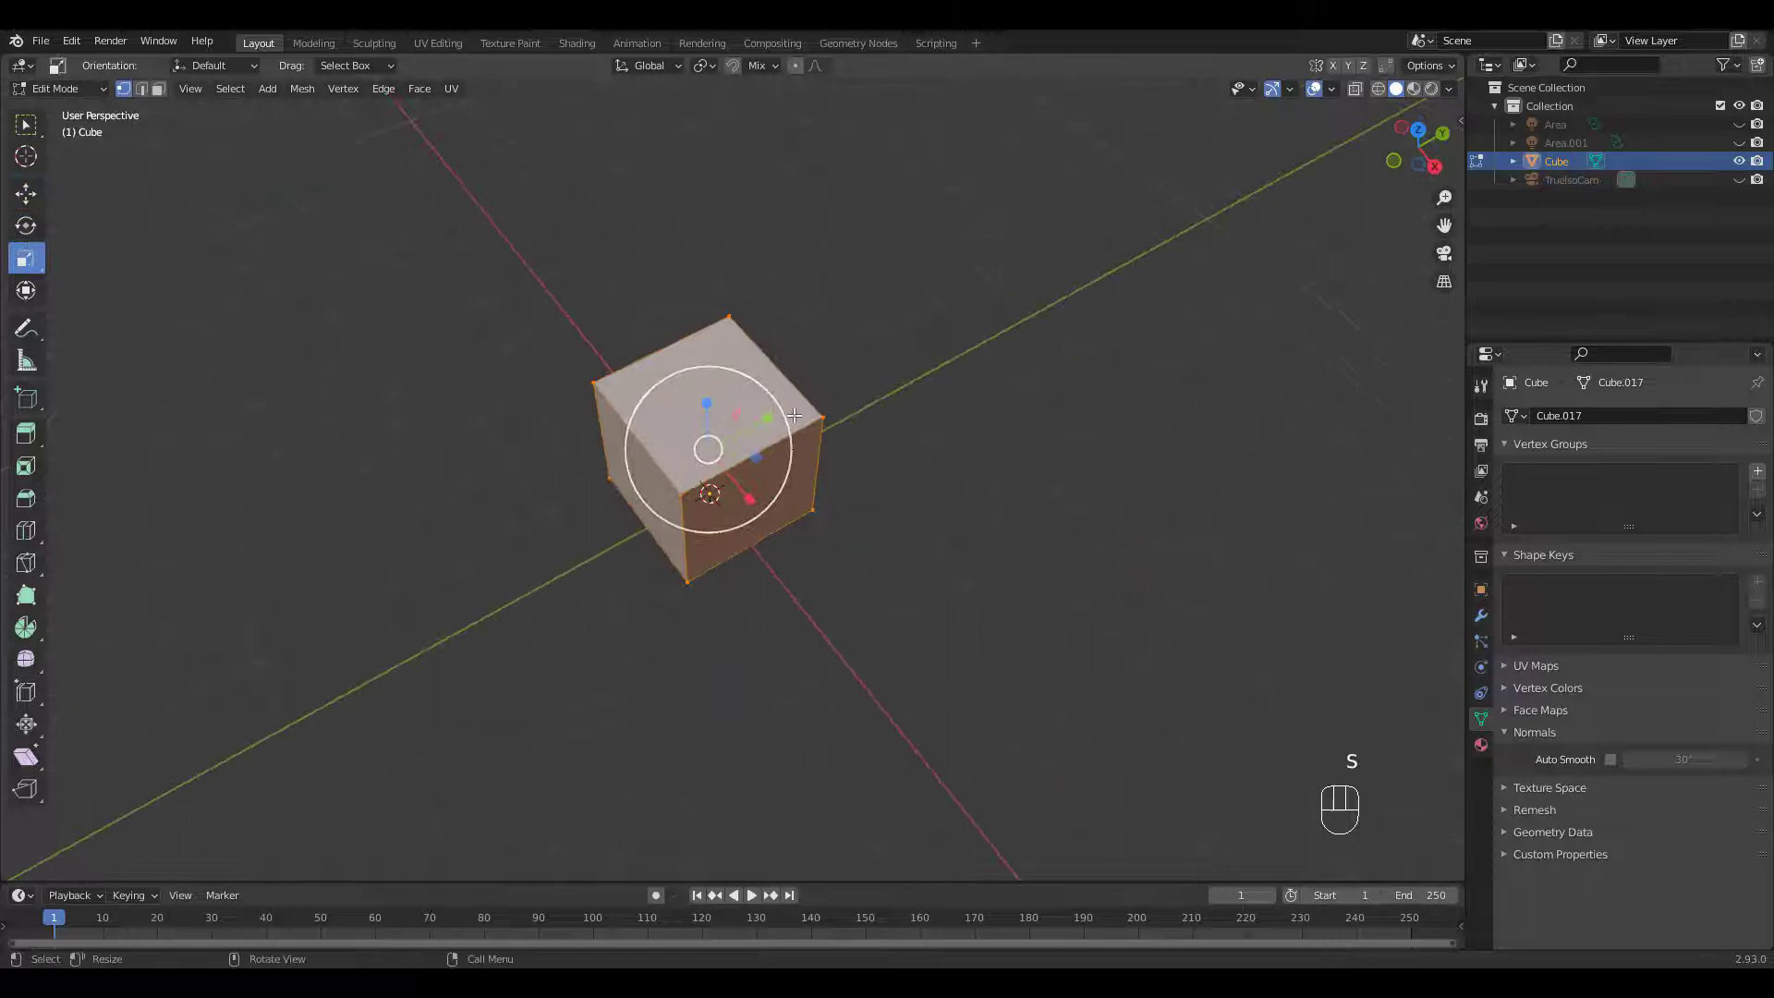
{"action": "left_click_drag", "start_coordinate": [769, 417], "coordinate": [817, 384]}
{"action": "right_click", "coordinate": [822, 381]}
{"action": "middle_click_drag", "start_coordinate": [822, 381], "coordinate": [794, 435]}
{"action": "left_click_drag", "start_coordinate": [795, 434], "coordinate": [836, 447]}
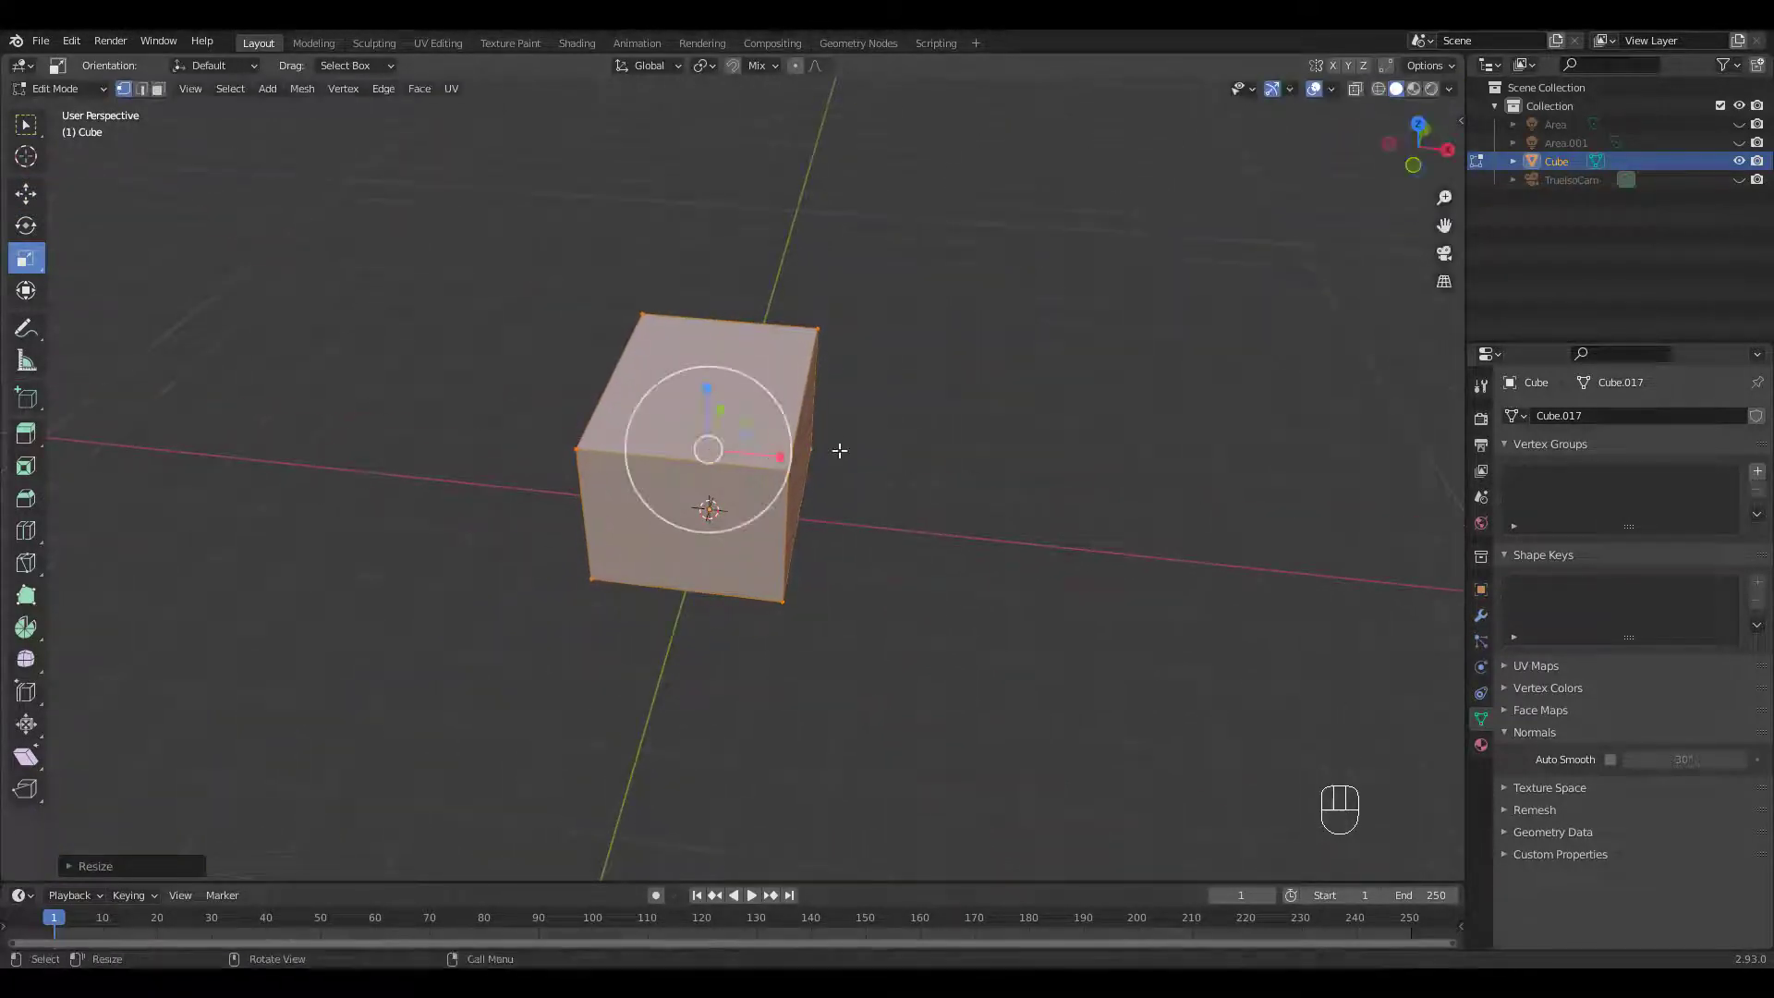
{"action": "mouse_move", "coordinate": [835, 448]}
{"action": "middle_mouse_down"}
{"action": "mouse_move", "coordinate": [795, 317]}
{"action": "mouse_move", "coordinate": [714, 358]}
{"action": "mouse_move", "coordinate": [810, 430]}
{"action": "middle_mouse_up"}
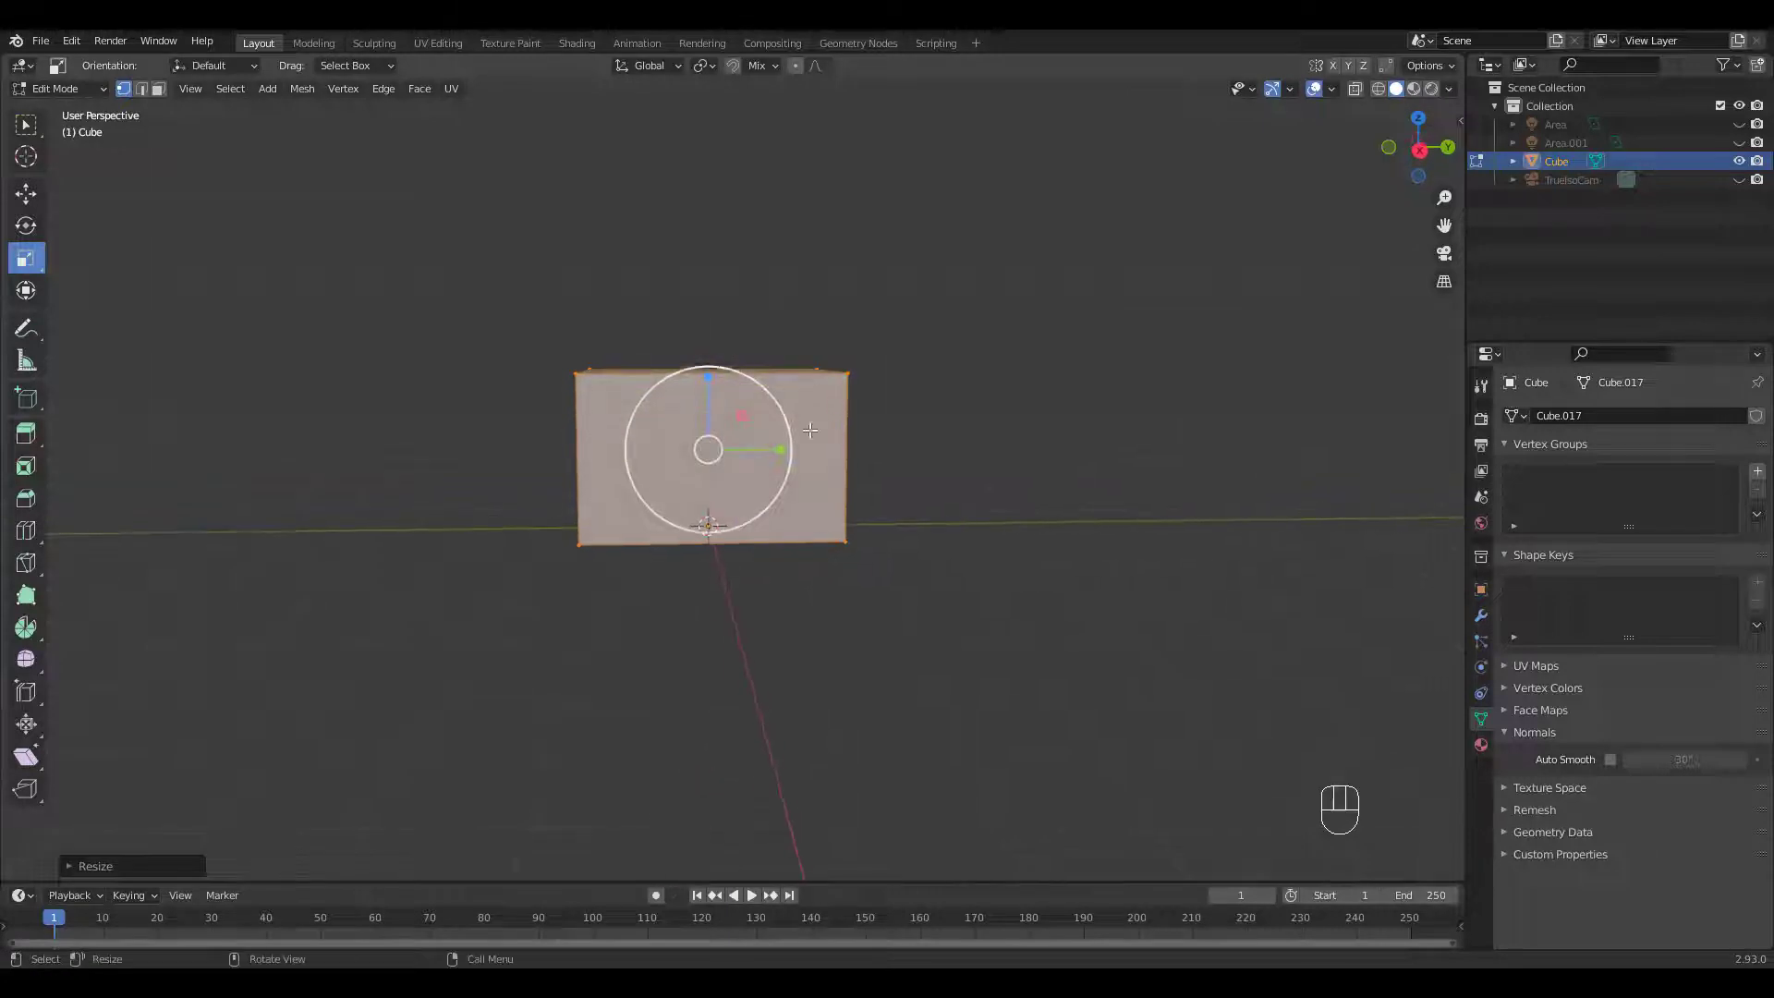
{"action": "left_click_drag", "start_coordinate": [800, 450], "coordinate": [794, 450]}
{"action": "middle_click_drag", "start_coordinate": [794, 450], "coordinate": [556, 246]}
Step: Select the block's top vertices and move them up along Z to make the walls taller
{"action": "left_click_drag", "start_coordinate": [541, 268], "coordinate": [890, 507]}
{"action": "key", "text": "g"}
{"action": "middle_click_drag", "start_coordinate": [879, 440], "coordinate": [719, 296]}
{"action": "left_click_drag", "start_coordinate": [720, 296], "coordinate": [708, 270]}
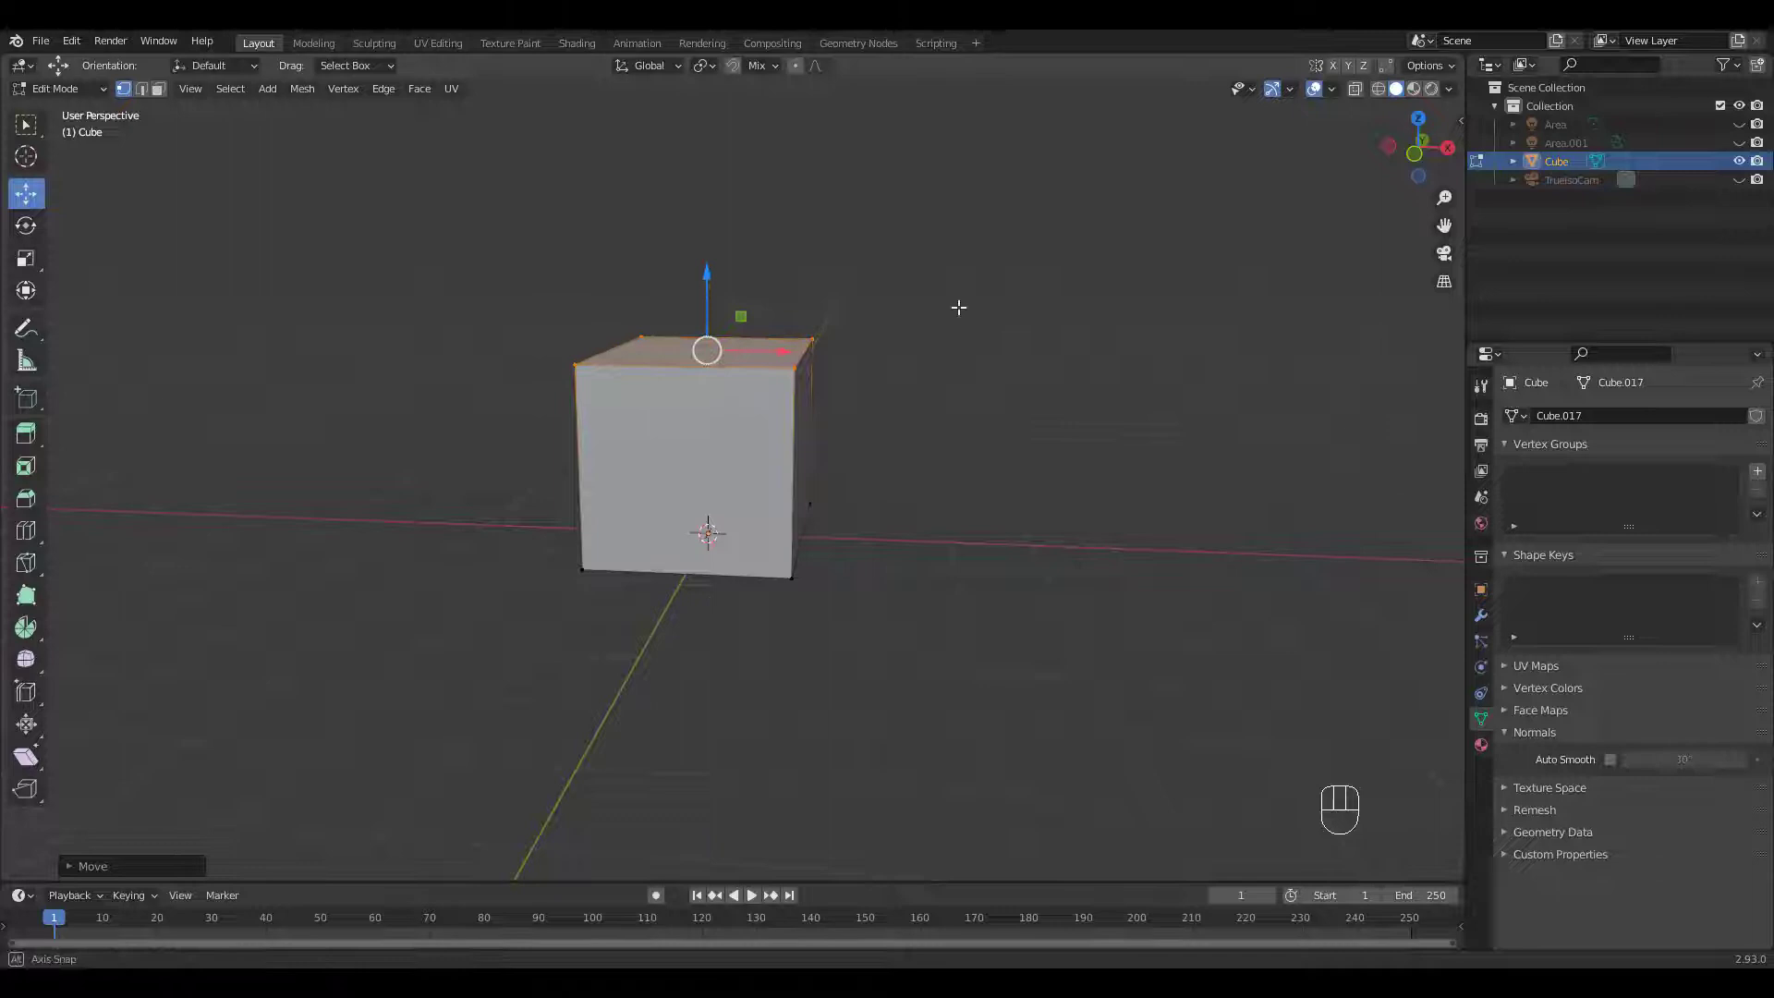
Step: Subdivide the two opposite short top edges of the block to create a lengthwise centre edge
{"action": "middle_click_drag", "start_coordinate": [959, 301], "coordinate": [865, 383]}
{"action": "key", "text": "2"}
{"action": "left_click", "coordinate": [825, 324], "text": "shift"}
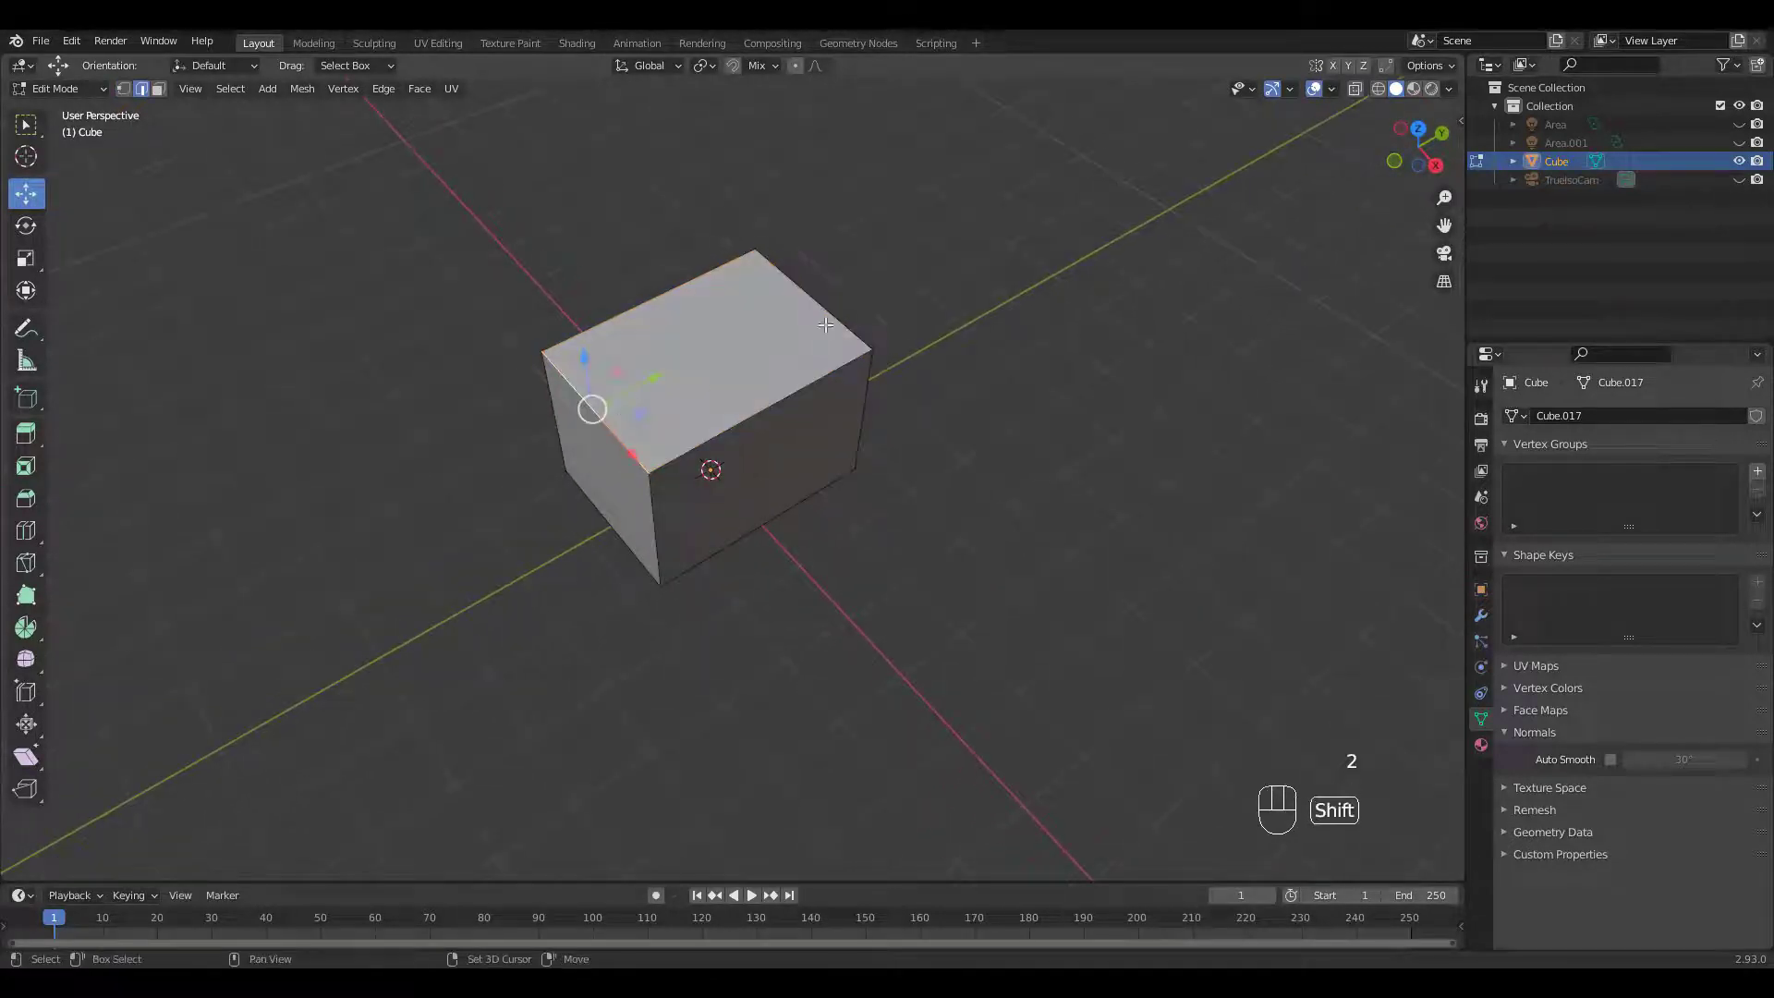
{"action": "right_click", "coordinate": [734, 351]}
{"action": "left_click", "coordinate": [733, 345]}
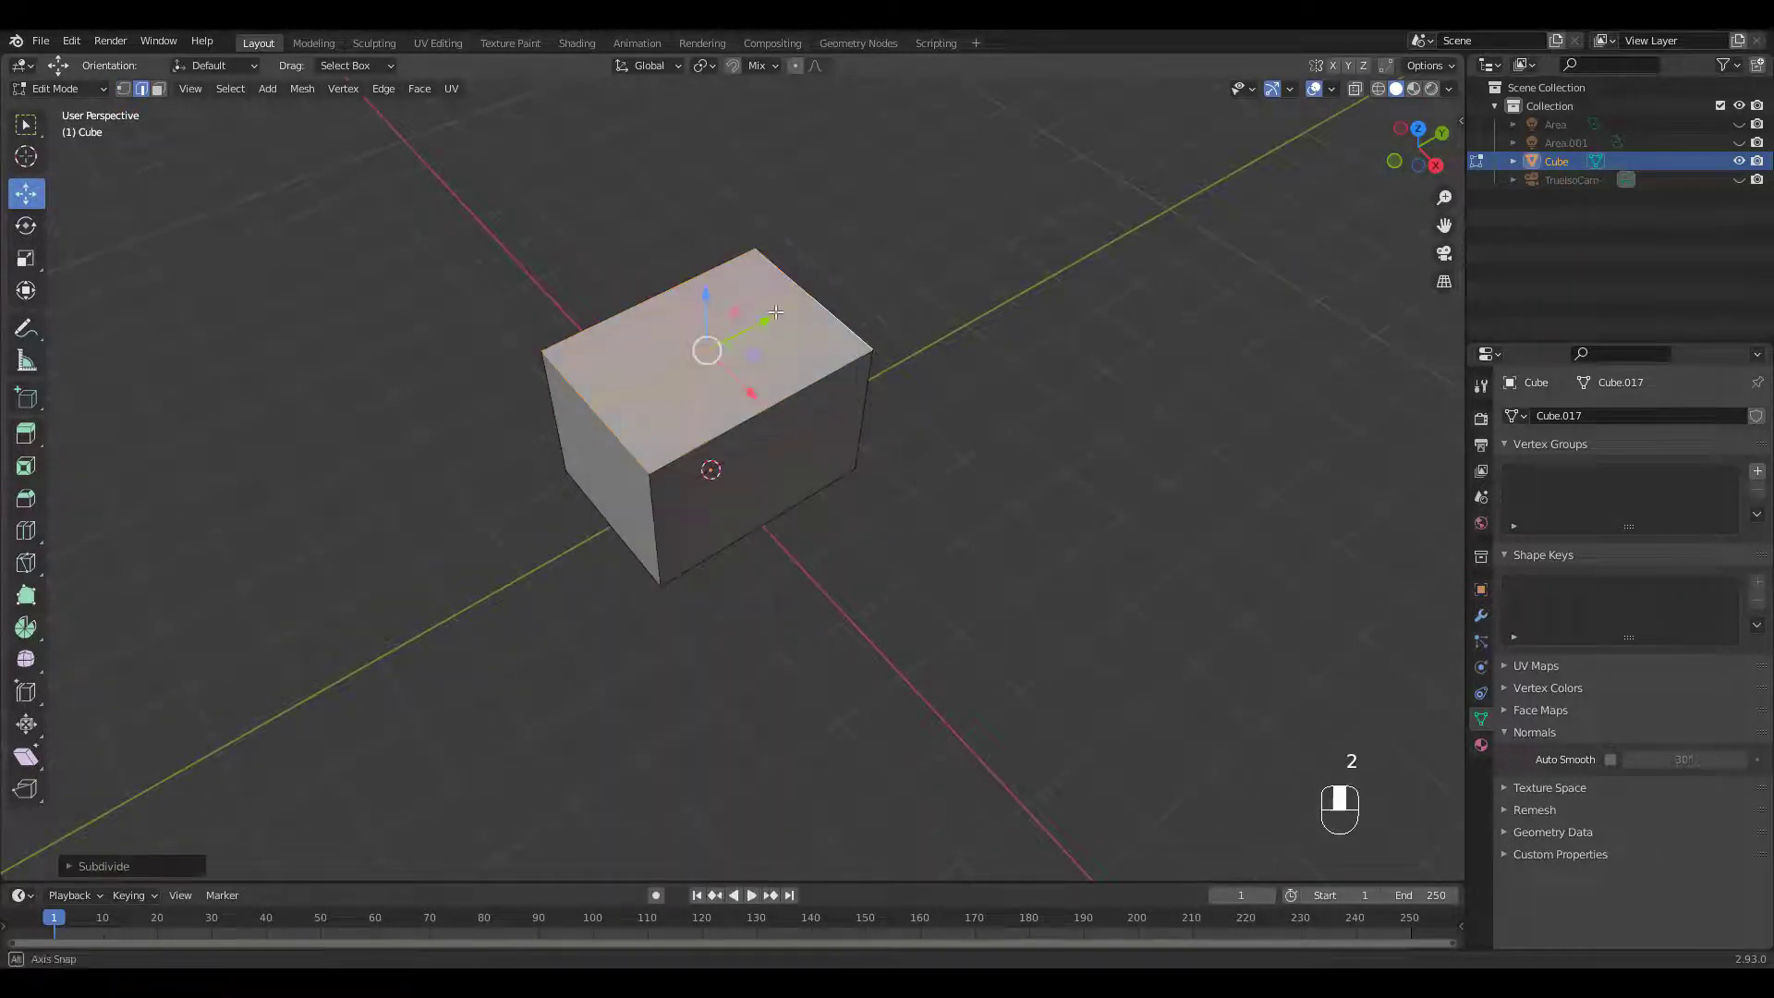
Step: Raise the lengthwise centre edge along Z to form the ridge of a gabled roof
{"action": "middle_click_drag", "start_coordinate": [733, 345], "coordinate": [798, 274]}
{"action": "left_click_drag", "start_coordinate": [705, 280], "coordinate": [701, 185]}
{"action": "key", "text": "ctrl+z"}
{"action": "key", "text": "ctrl+z"}
{"action": "middle_click_drag", "start_coordinate": [795, 324], "coordinate": [879, 400]}
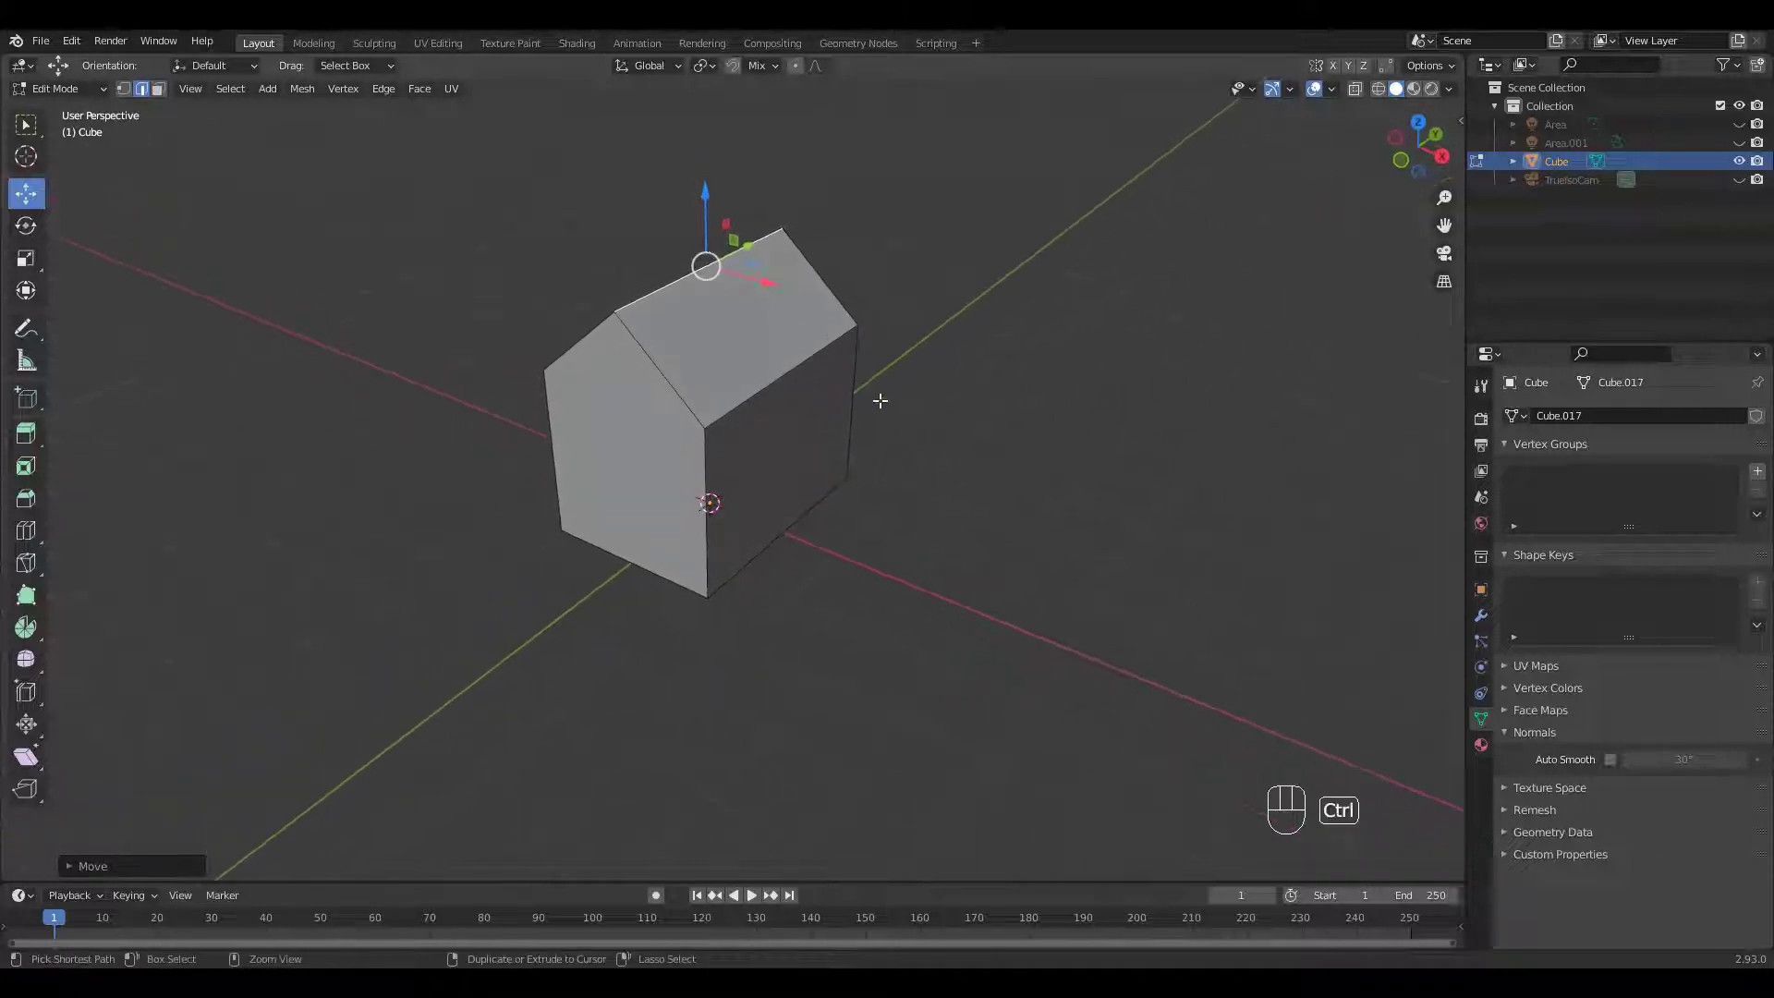
Step: Bevel the roof ridge into a narrow strip and extrude the strip upward about 0.13 m
{"action": "key", "text": "ctrl+b"}
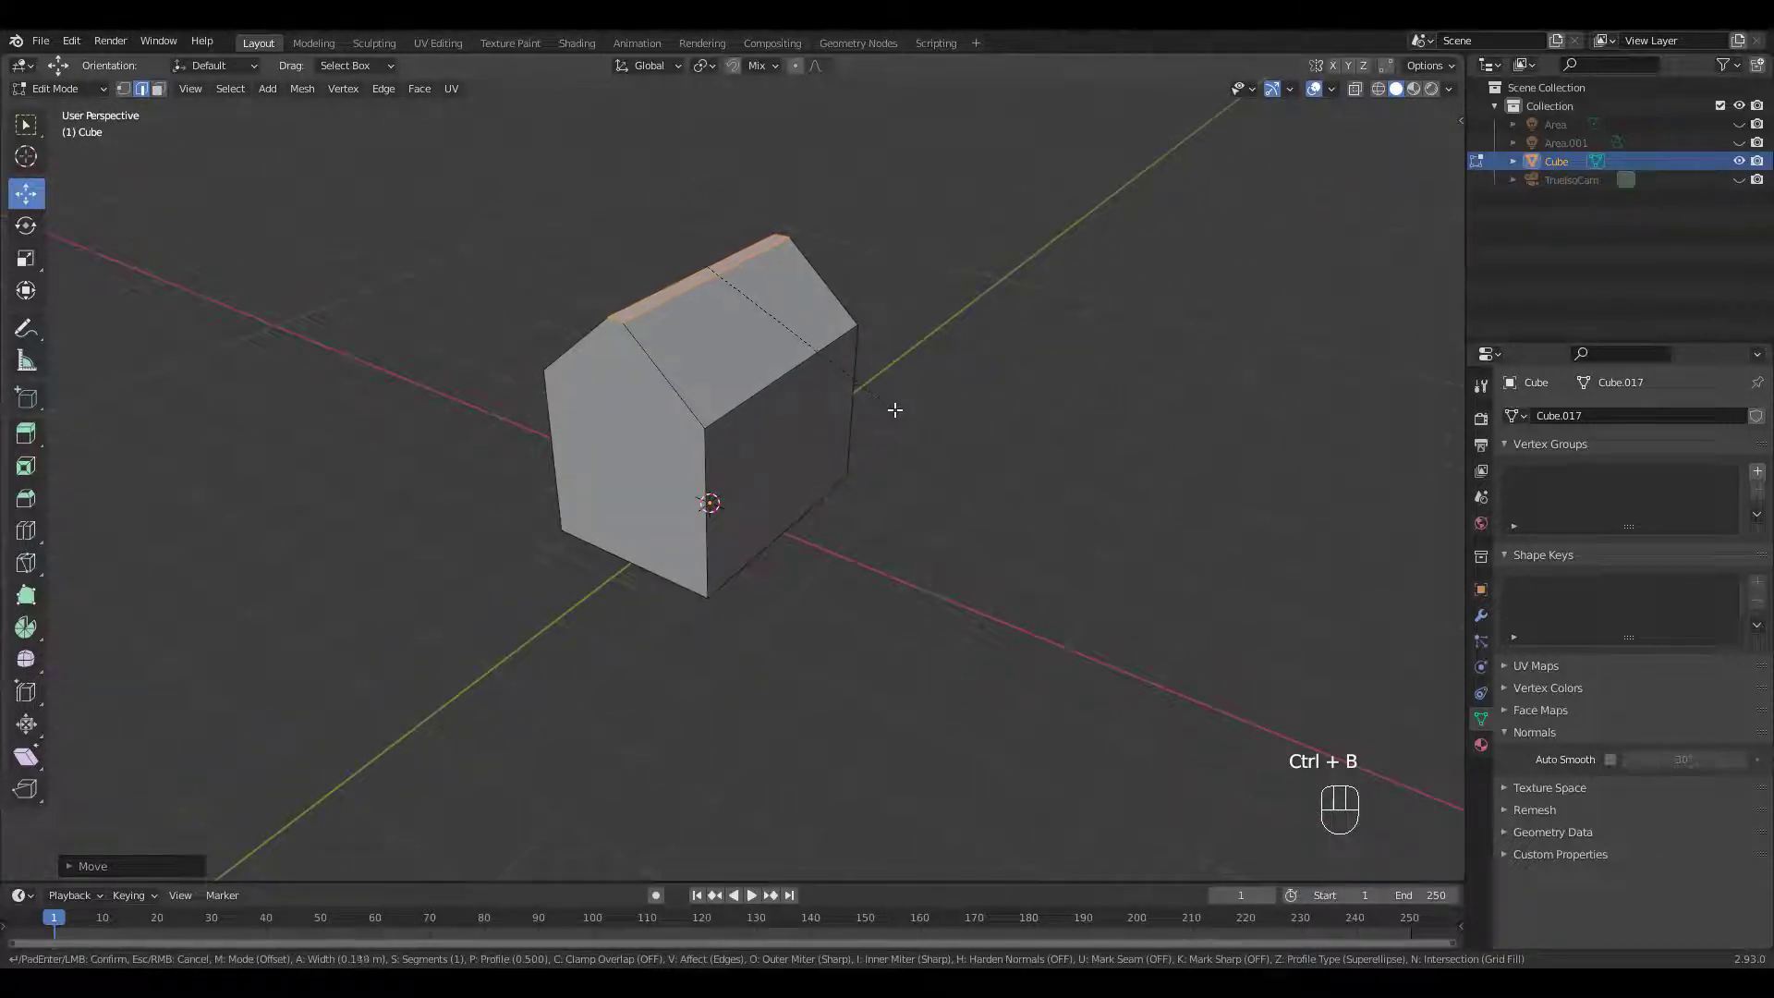
{"action": "left_click", "coordinate": [894, 407]}
{"action": "key", "text": "e"}
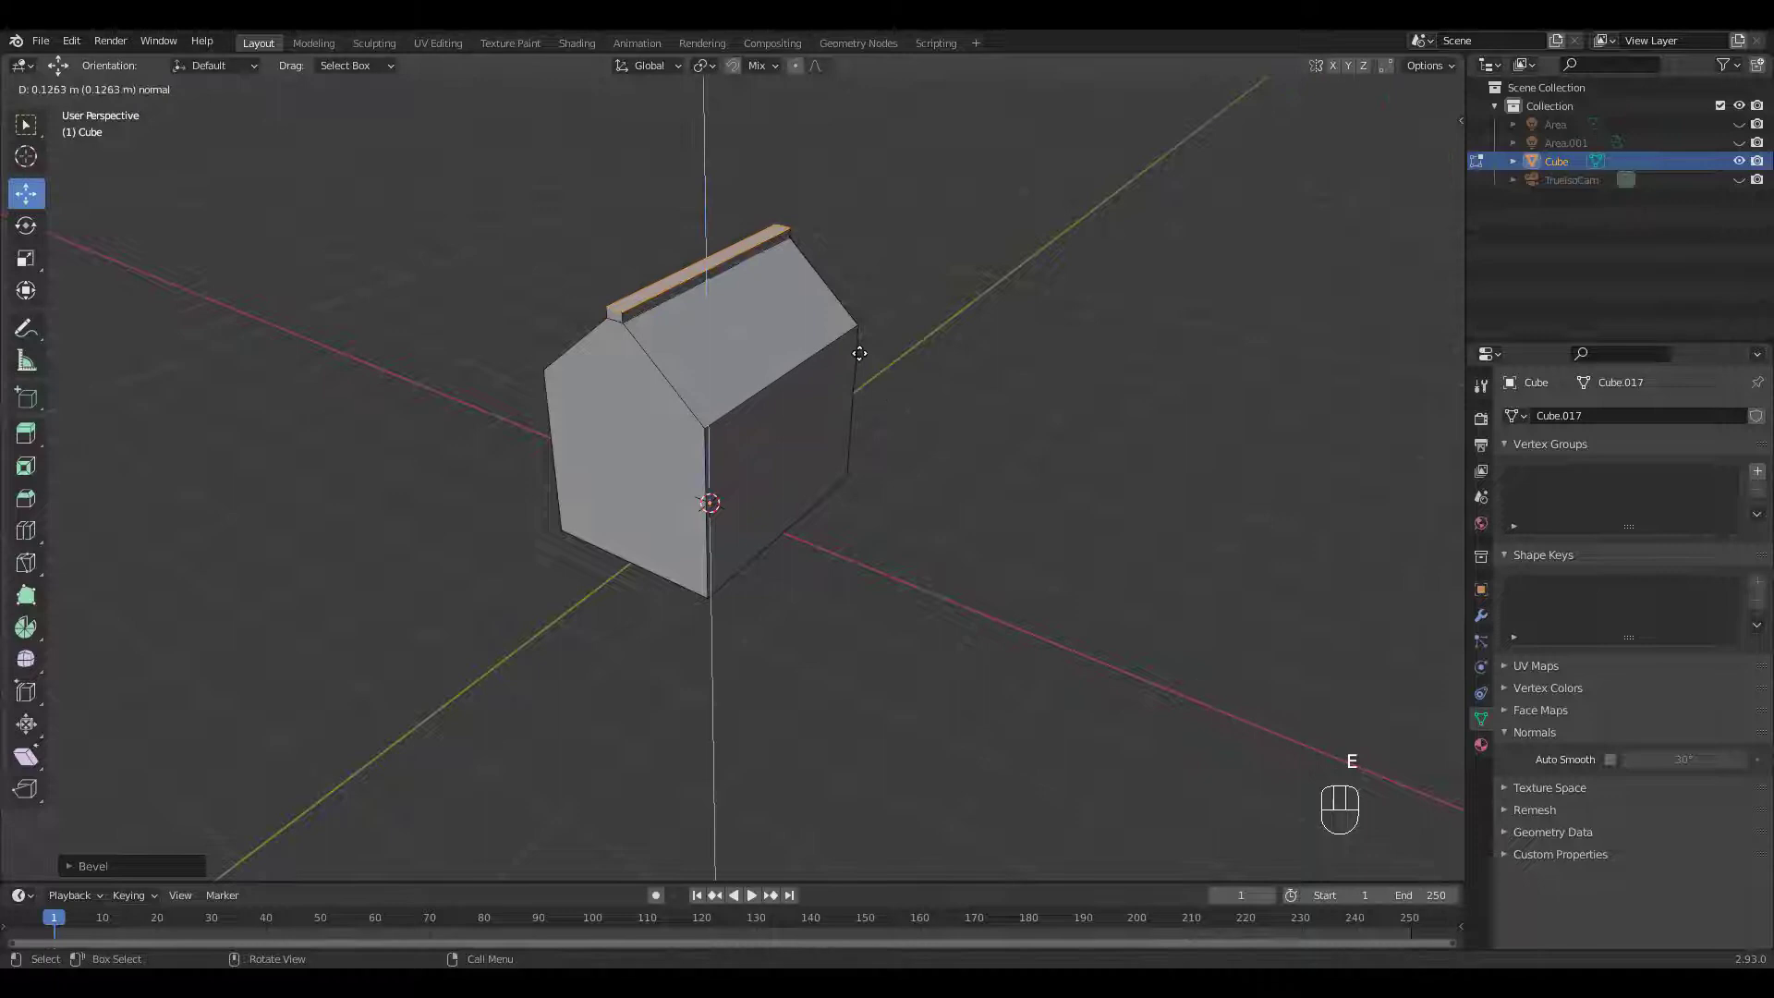
{"action": "left_click", "coordinate": [859, 353]}
{"action": "middle_click_drag", "start_coordinate": [869, 309], "coordinate": [831, 291]}
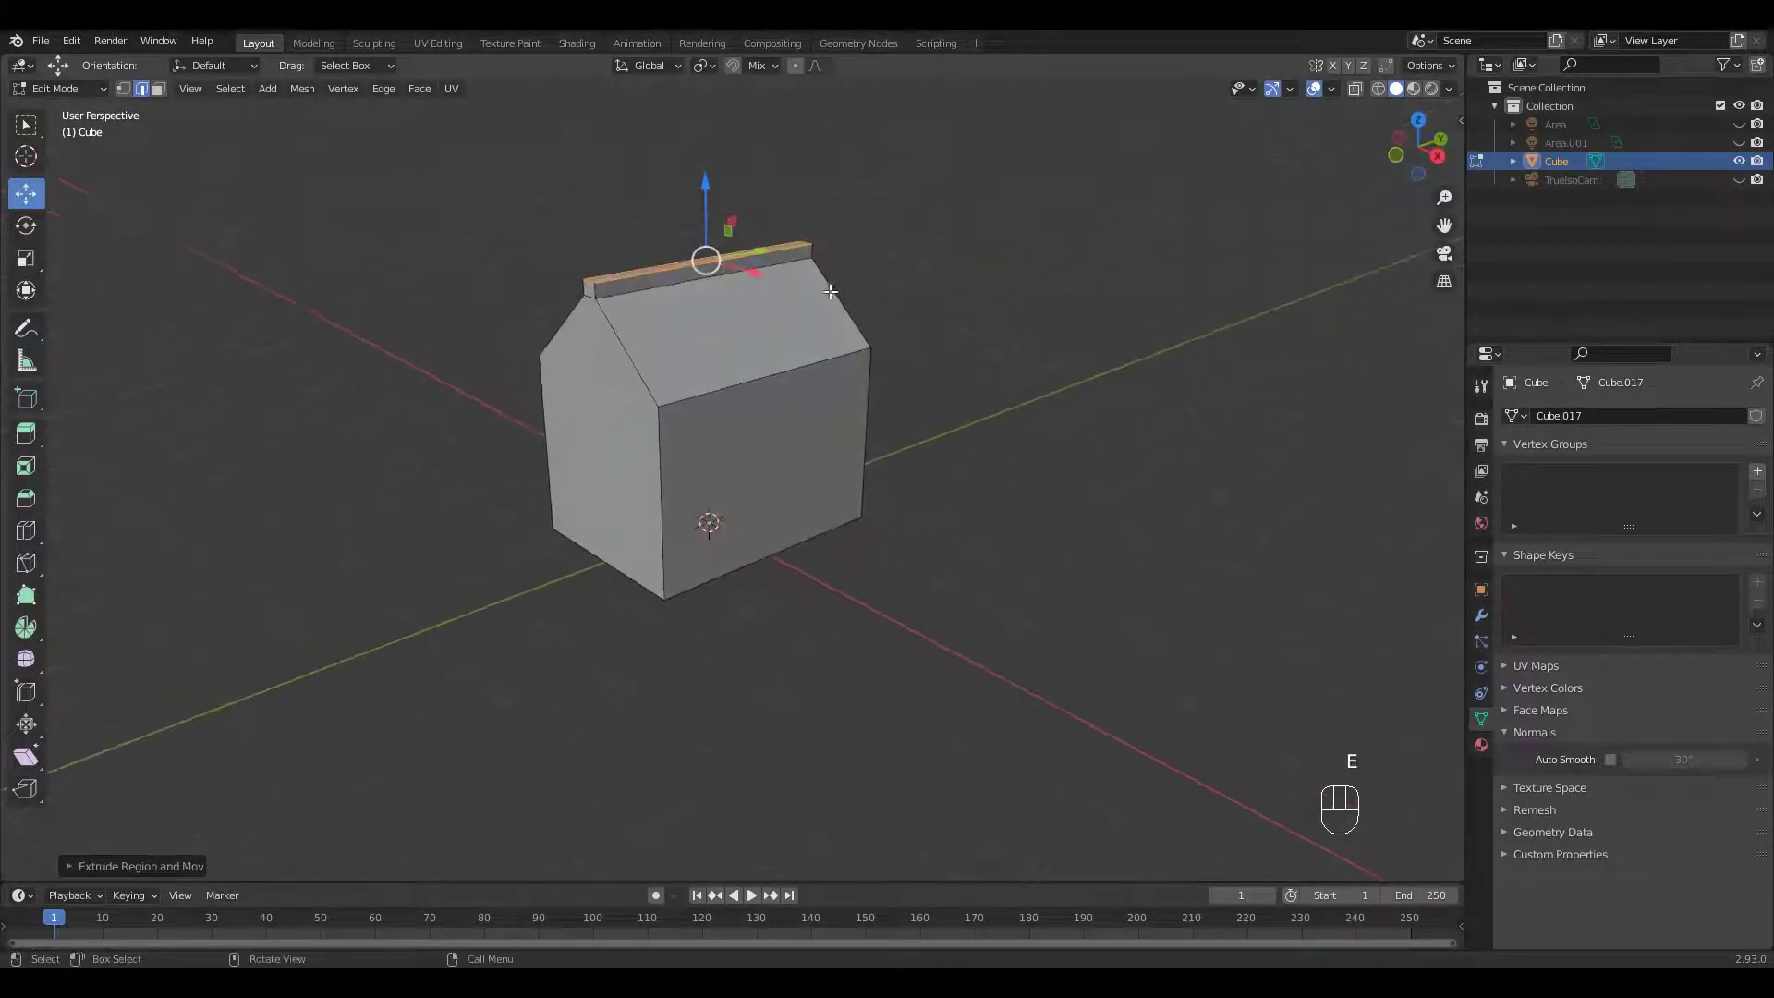
Step: Duplicate the top and both end faces of the ridge strip in place and separate them into their own object
{"action": "left_click", "coordinate": [591, 277], "text": "shift"}
{"action": "key", "text": "3"}
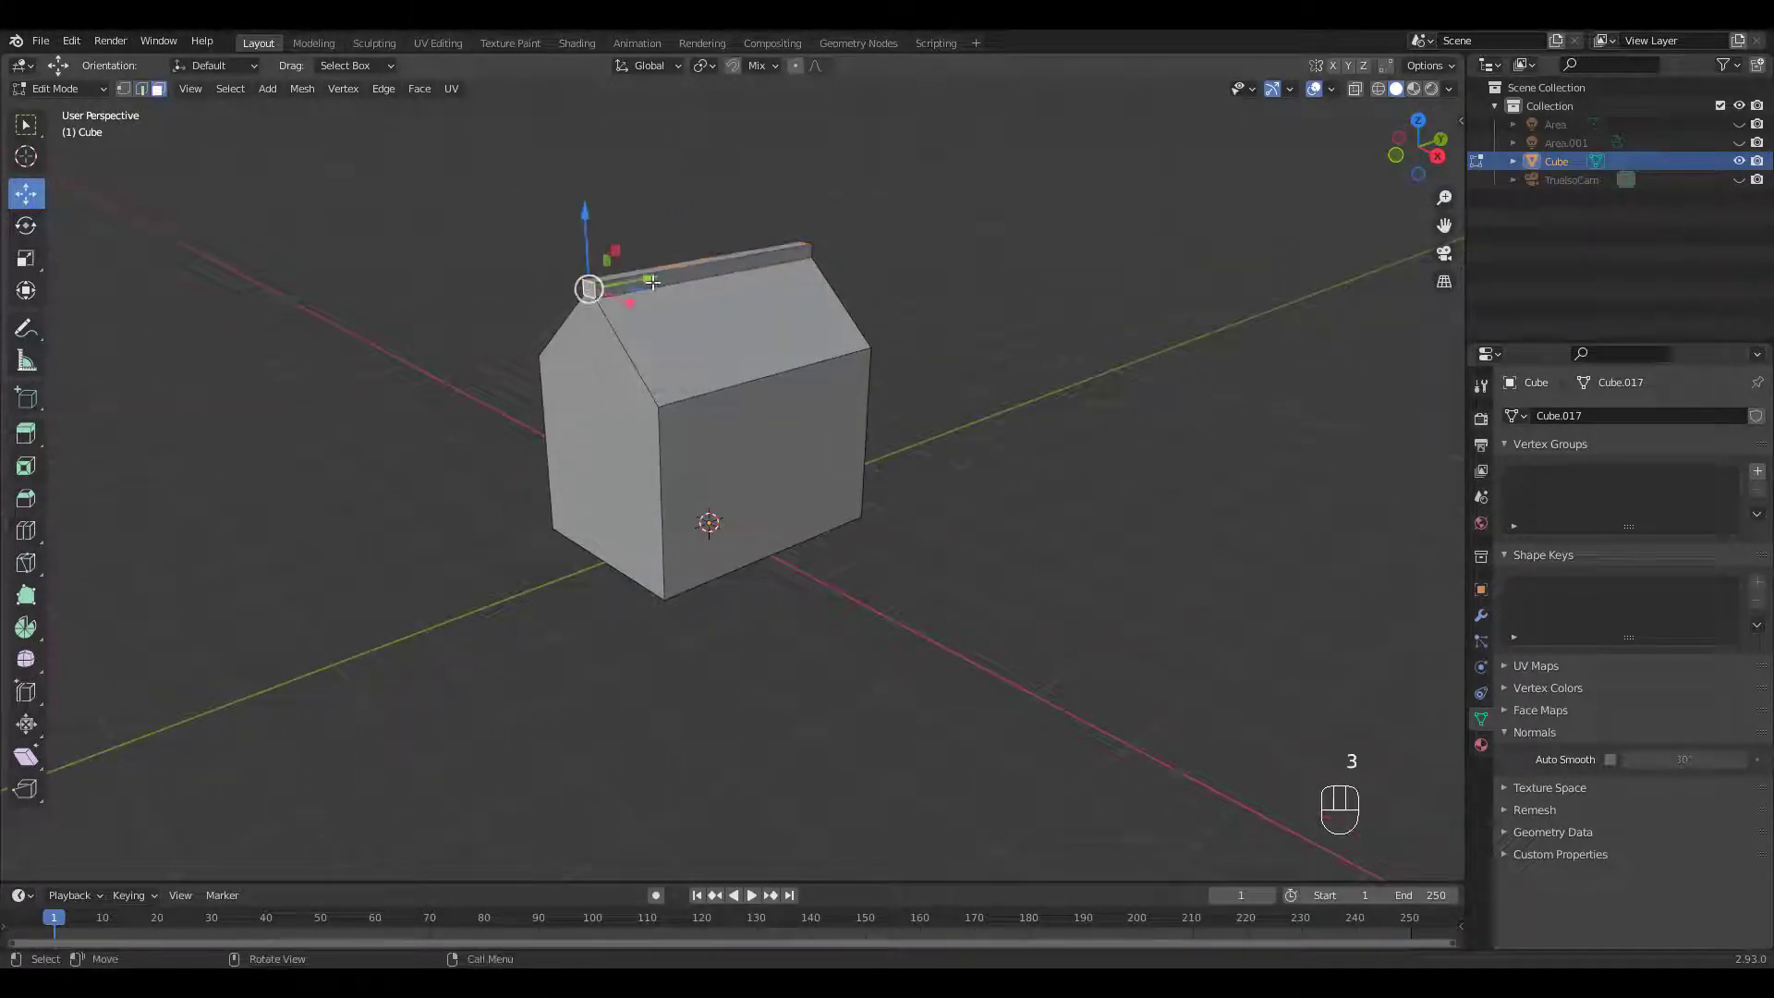
{"action": "middle_click_drag", "start_coordinate": [743, 263], "coordinate": [962, 337]}
{"action": "left_click", "coordinate": [702, 267], "text": "shift"}
{"action": "left_click", "coordinate": [850, 298], "text": "shift"}
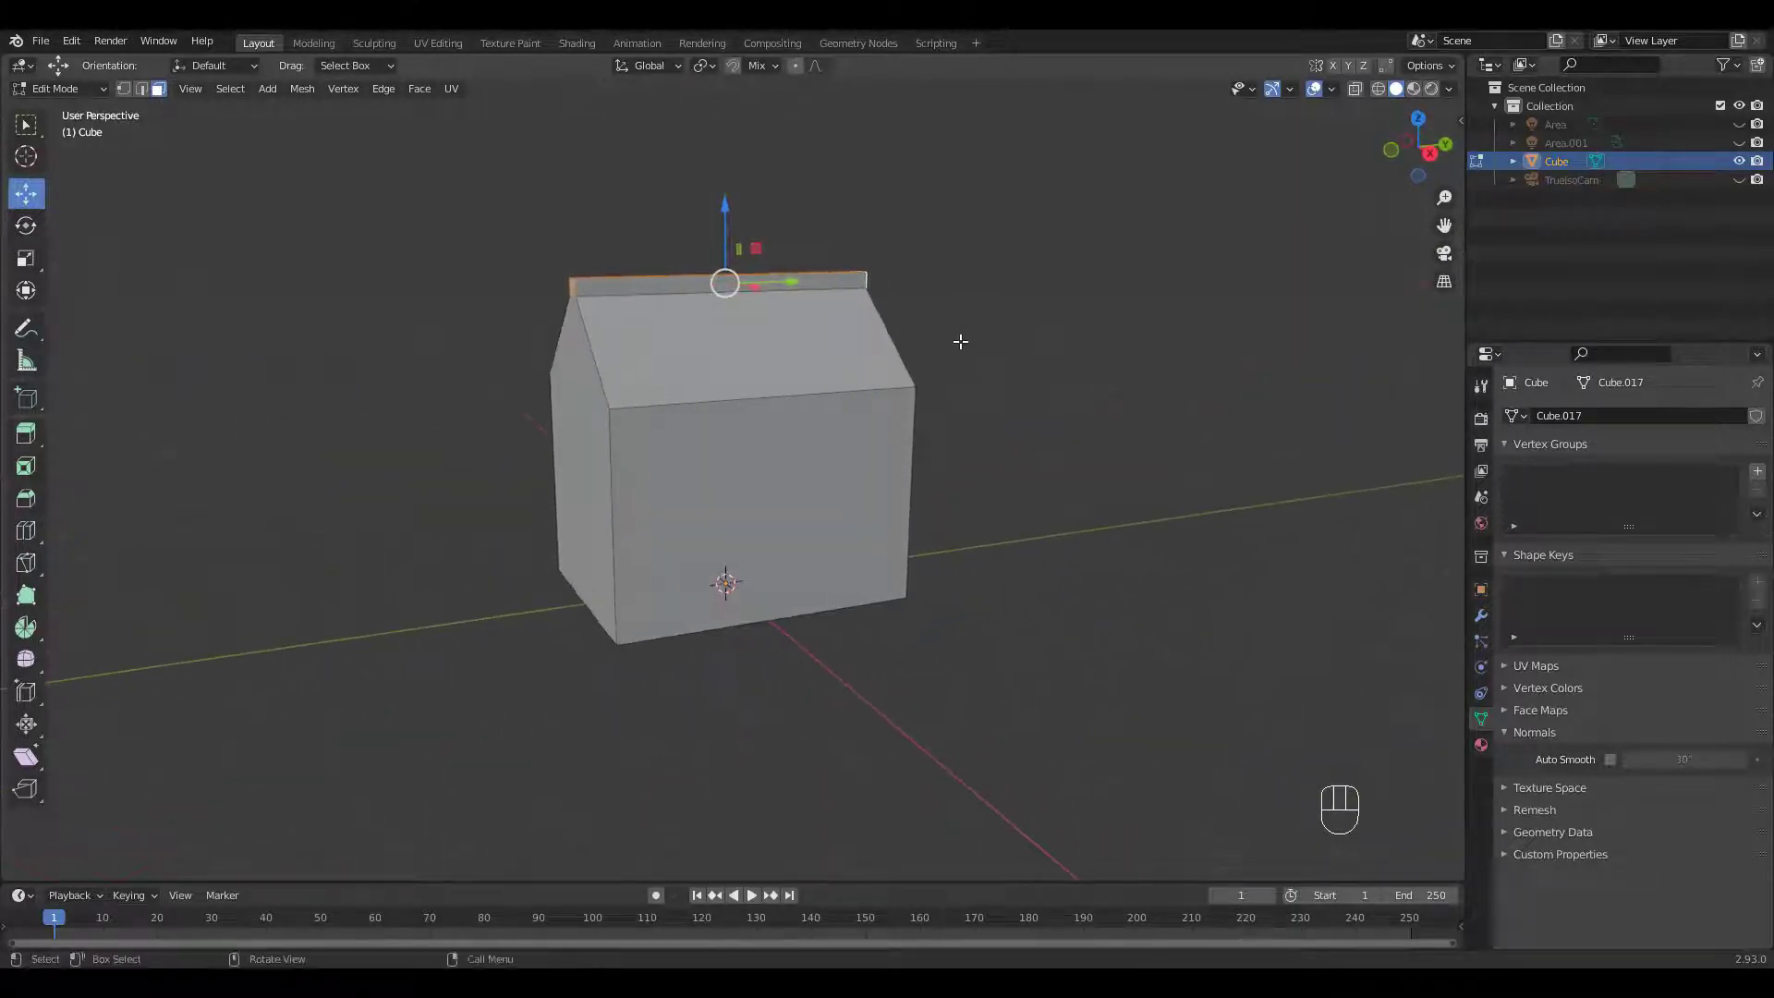
{"action": "key", "text": "shift+d"}
{"action": "right_click", "coordinate": [958, 317]}
{"action": "key", "text": "p"}
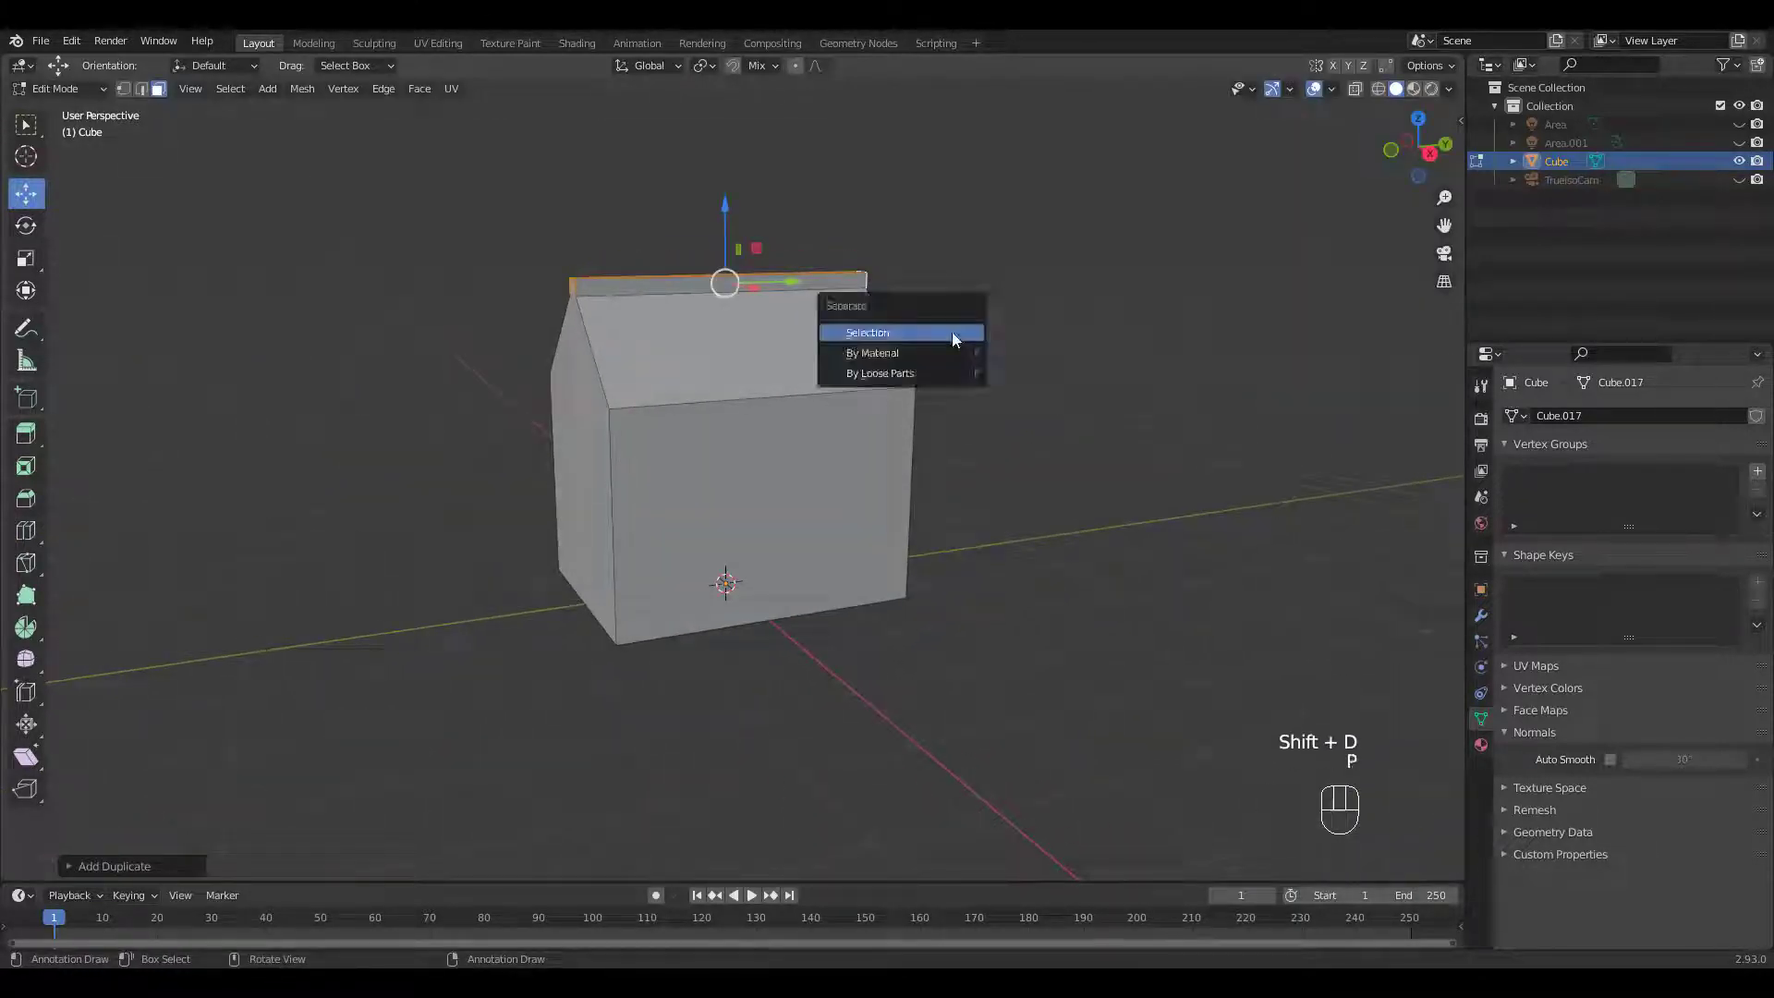
{"action": "left_click", "coordinate": [946, 331]}
{"action": "key", "text": "Tab"}
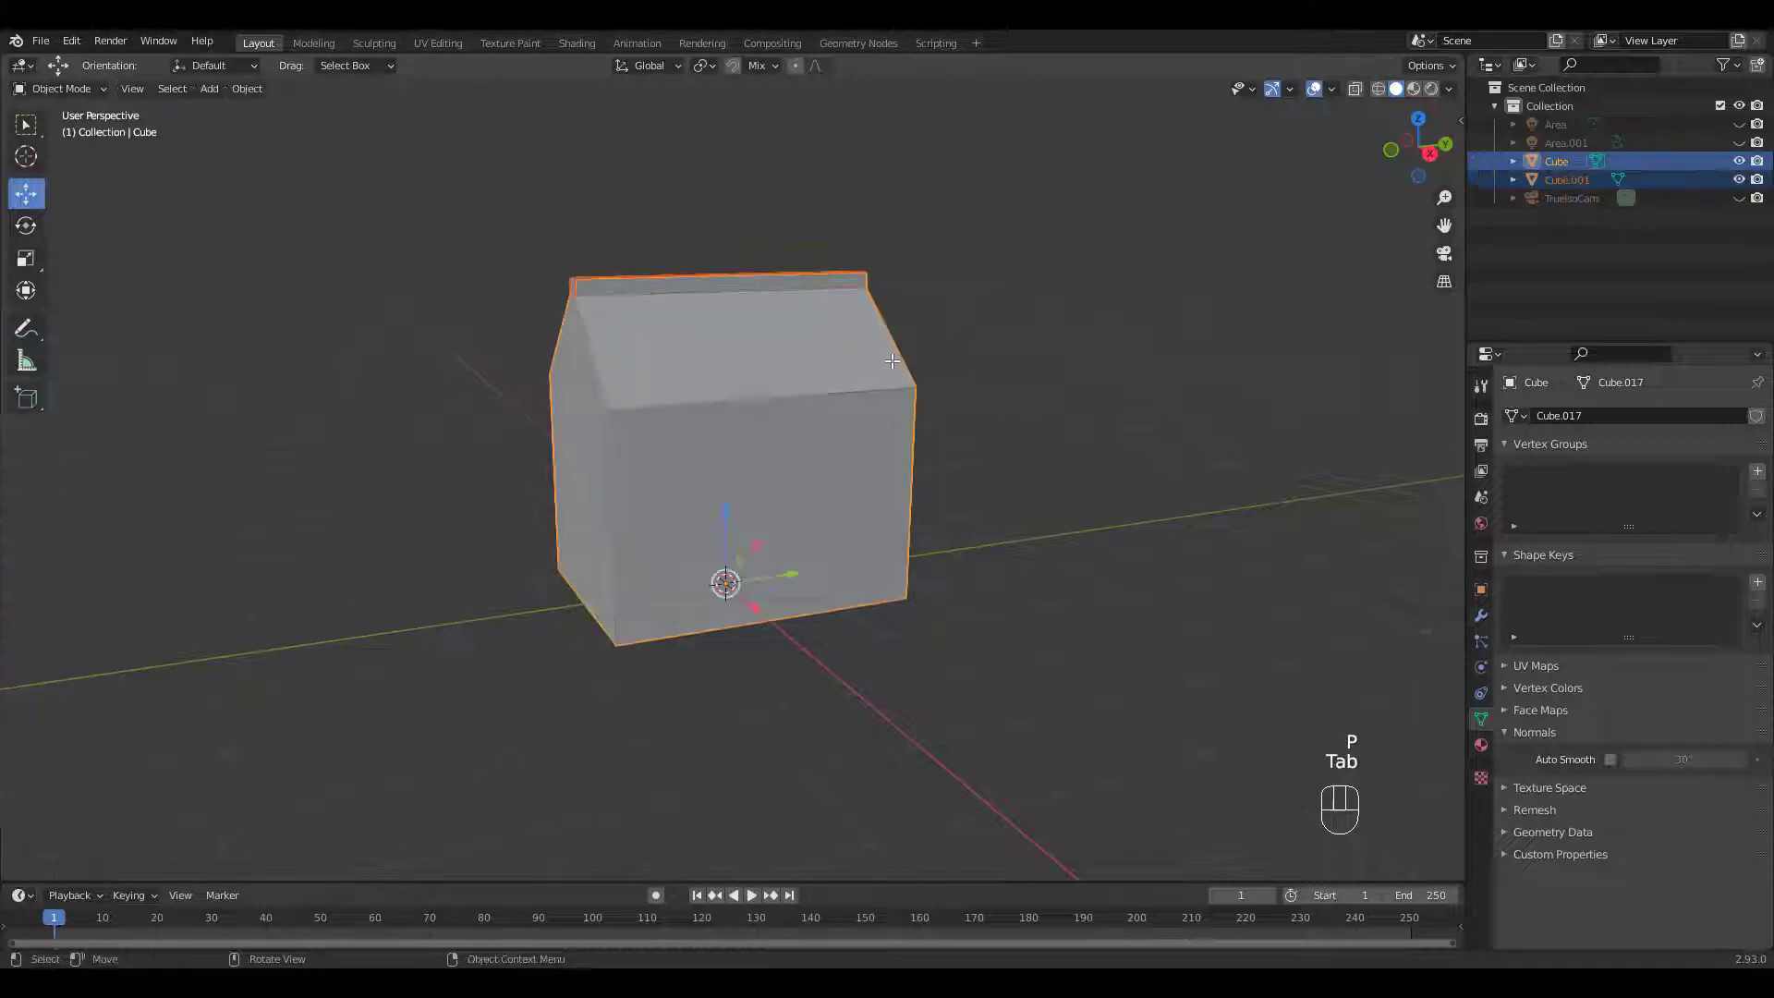
Step: Extrude all faces of the separated ridge cap along their normals with even thickness
{"action": "mouse_move", "coordinate": [879, 344]}
{"action": "middle_mouse_down"}
{"action": "mouse_move", "coordinate": [824, 270]}
{"action": "mouse_move", "coordinate": [891, 317]}
{"action": "middle_mouse_up"}
{"action": "left_click", "coordinate": [823, 292]}
{"action": "key", "text": "Tab"}
{"action": "key", "text": "a"}
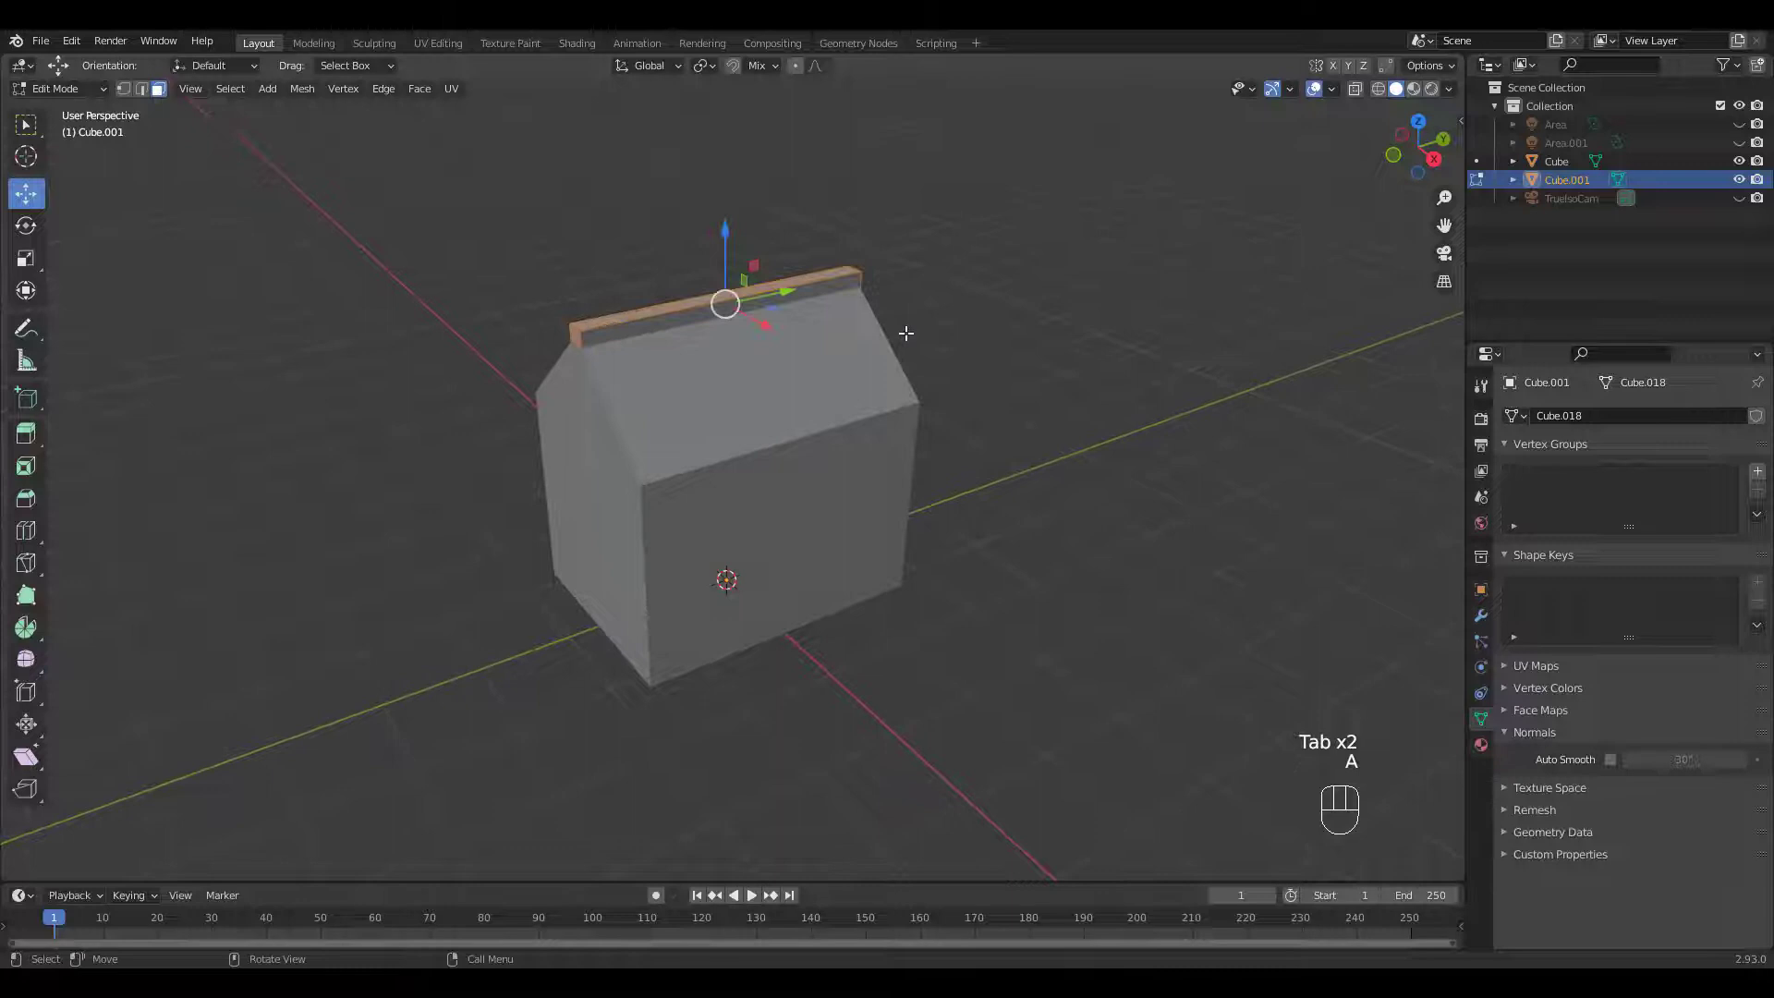
{"action": "key", "text": "alt+e"}
{"action": "left_click", "coordinate": [924, 346]}
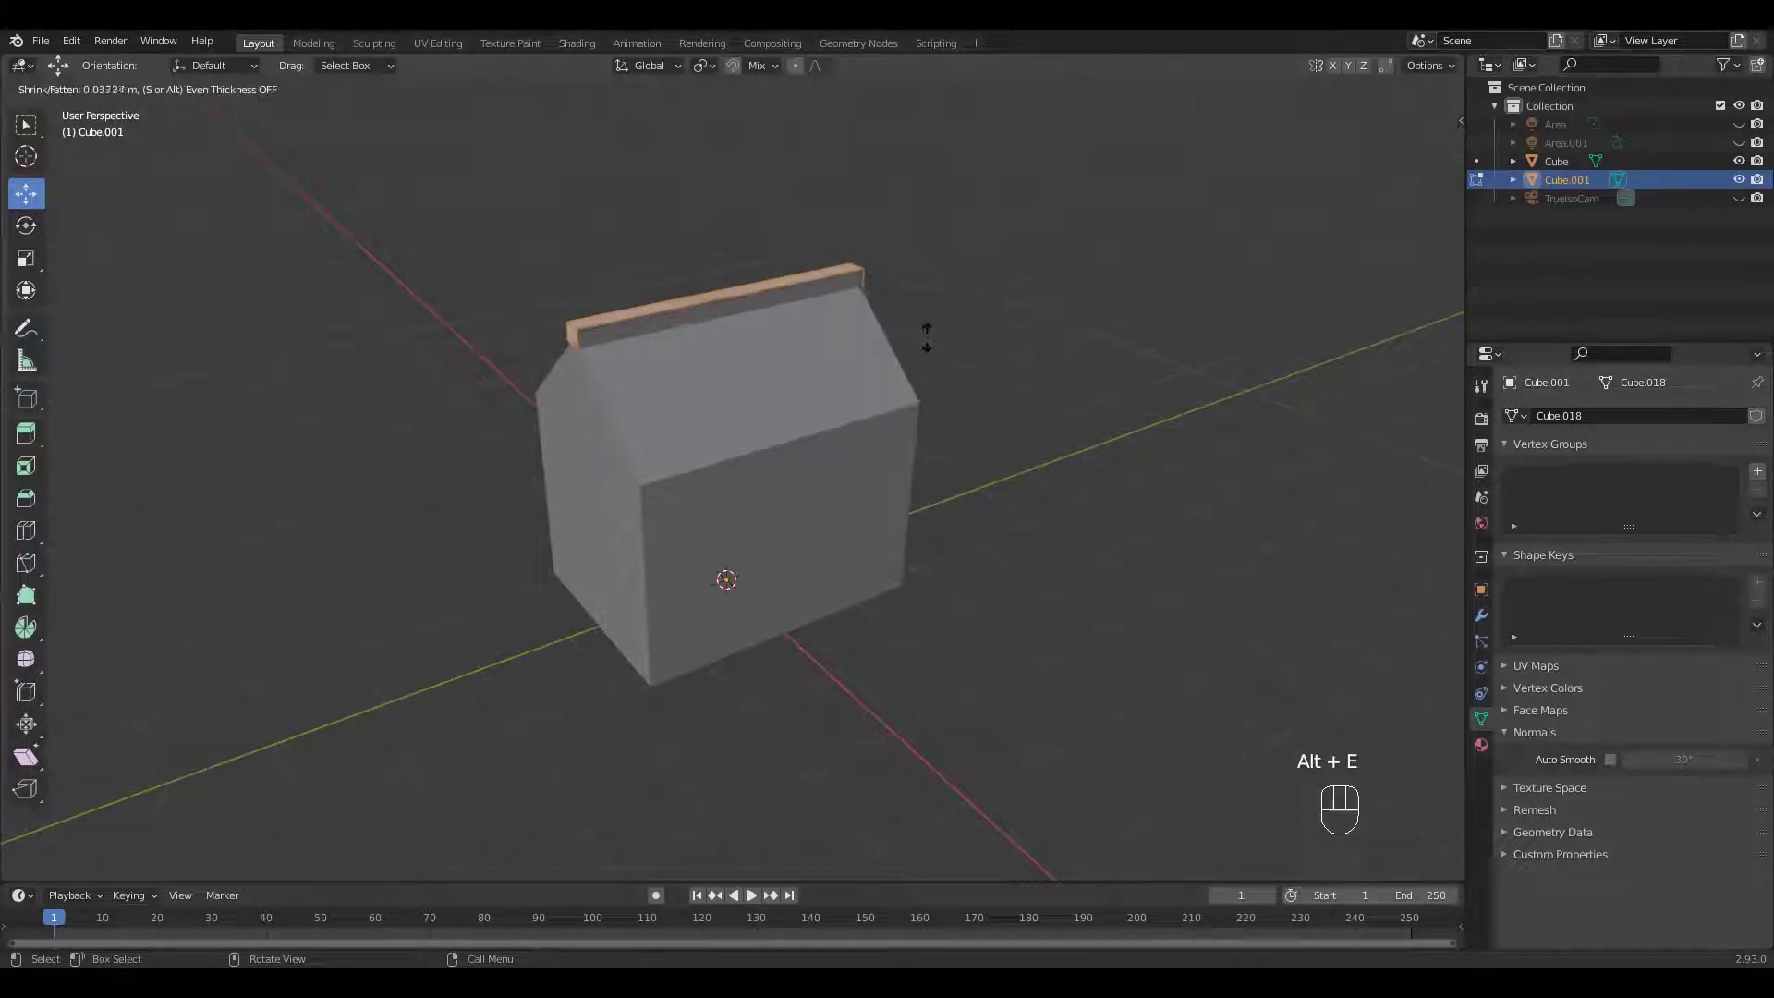
{"action": "key", "text": "shift"}
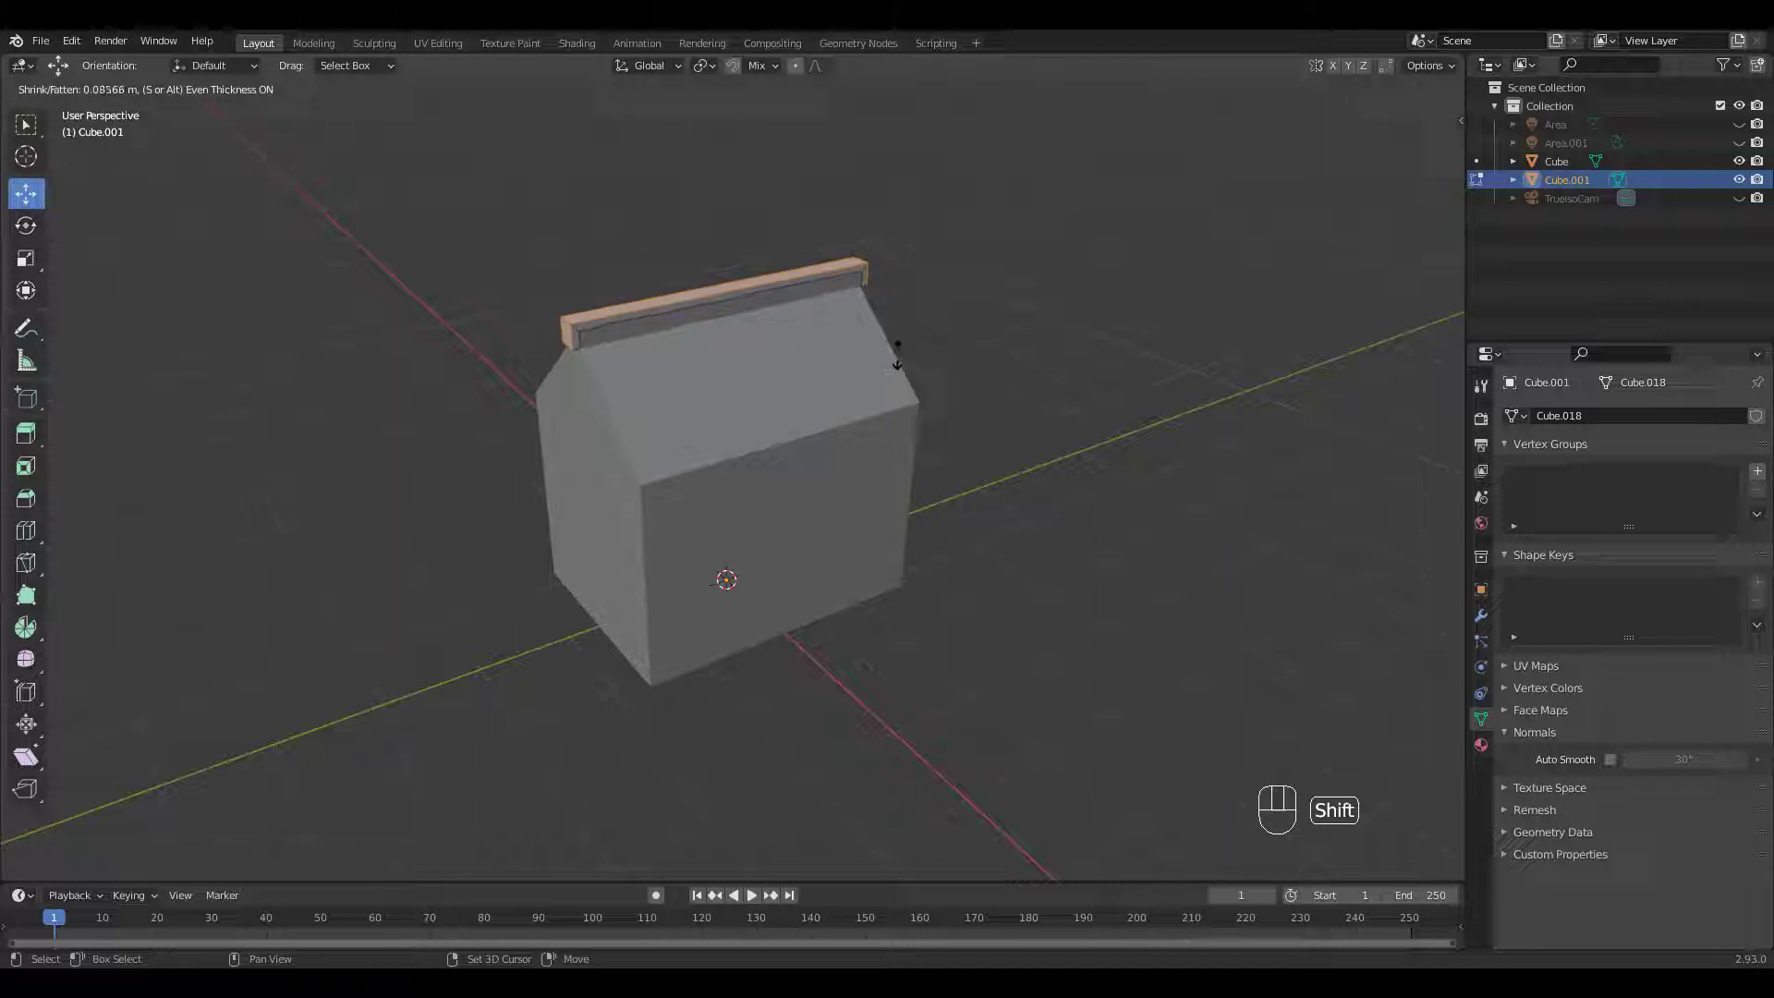
{"action": "left_click", "coordinate": [902, 351]}
Step: Select the bottom faces at both ends of the ridge cap and lower them slightly along Z
{"action": "middle_click_drag", "start_coordinate": [902, 341], "coordinate": [673, 219]}
{"action": "left_click", "coordinate": [595, 259]}
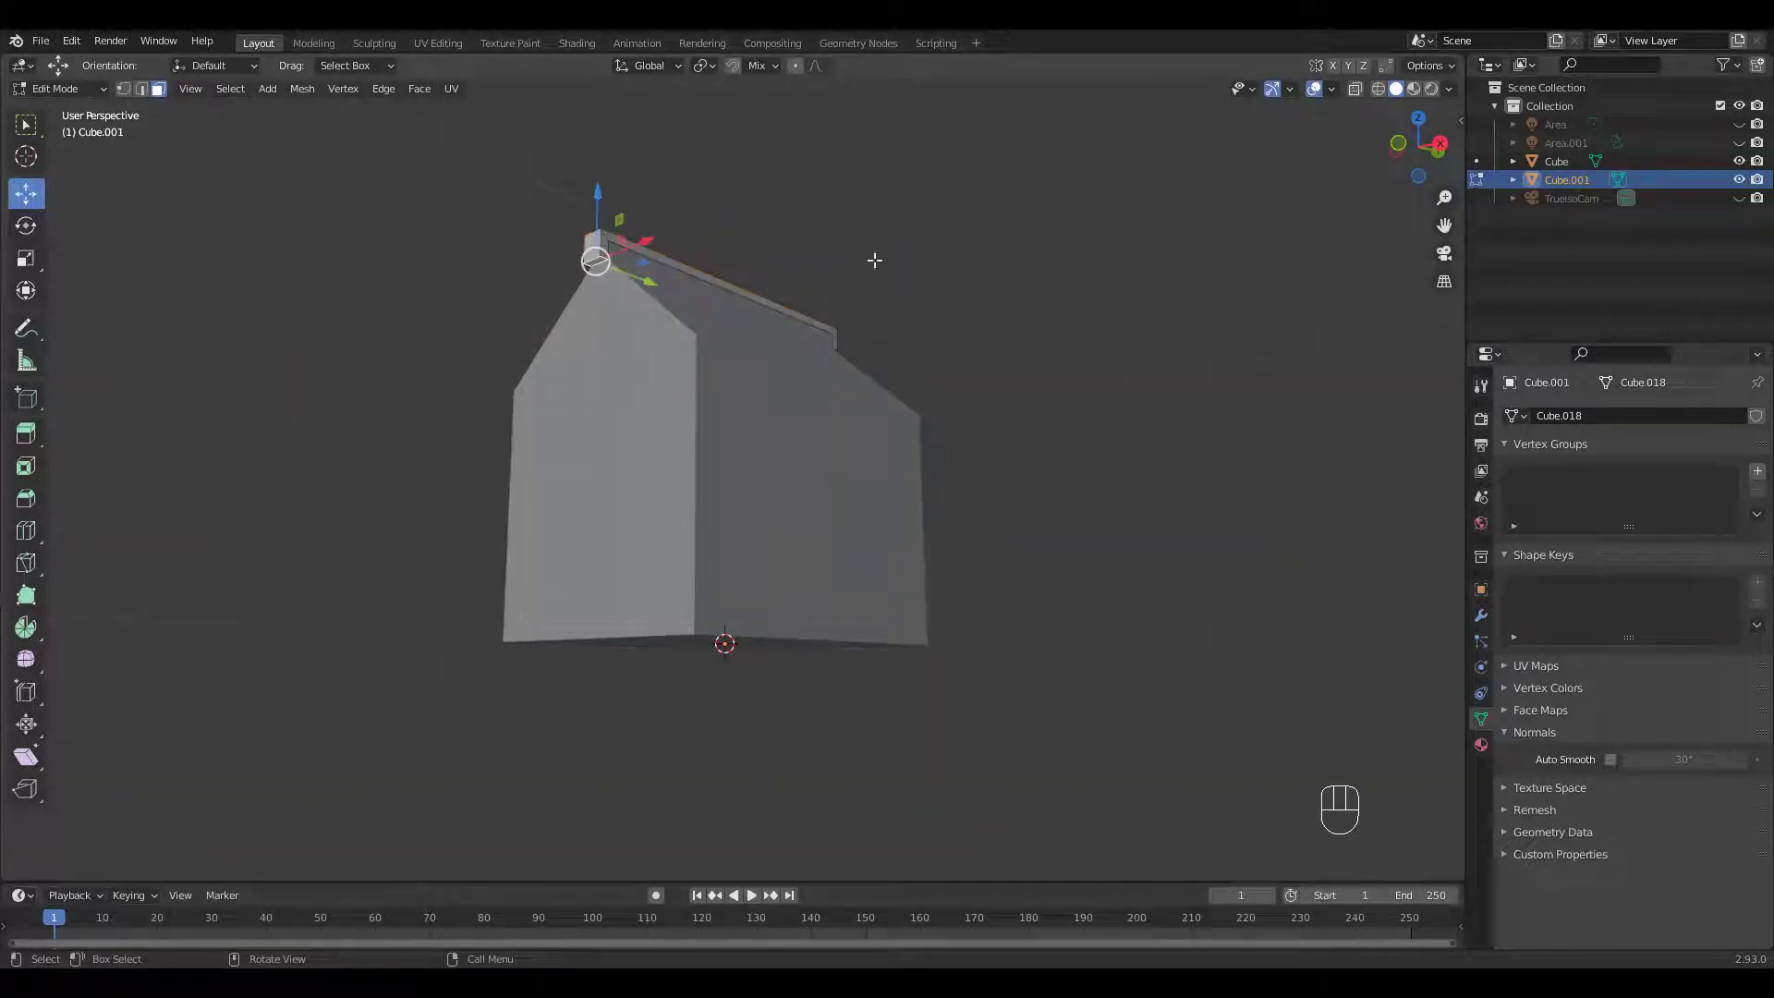
{"action": "middle_click_drag", "start_coordinate": [872, 265], "coordinate": [785, 289]}
{"action": "left_click", "coordinate": [760, 219], "text": "shift"}
{"action": "middle_click_drag", "start_coordinate": [759, 218], "coordinate": [786, 162]}
{"action": "left_click_drag", "start_coordinate": [771, 148], "coordinate": [775, 189]}
{"action": "middle_click_drag", "start_coordinate": [775, 189], "coordinate": [805, 237]}
{"action": "key", "text": "Tab"}
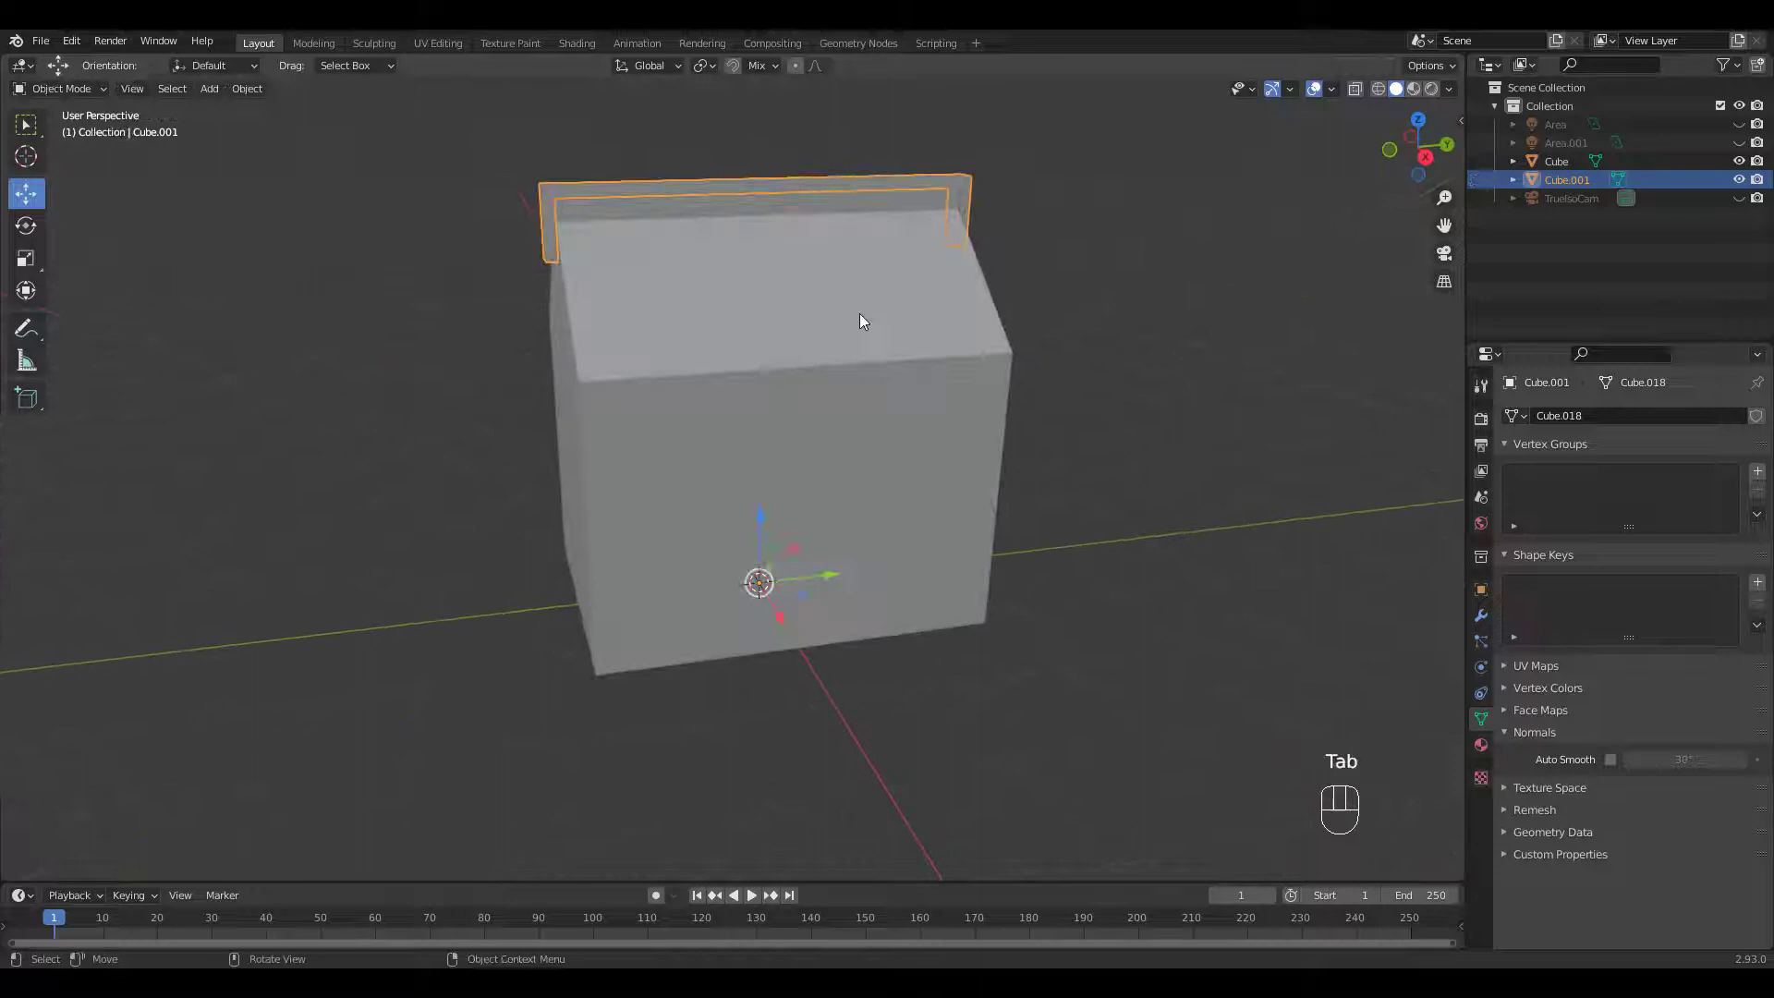
Step: Duplicate the front roof slope face of the house in place and separate it into its own object
{"action": "left_click", "coordinate": [860, 314]}
{"action": "middle_click_drag", "start_coordinate": [840, 314], "coordinate": [886, 314]}
{"action": "key", "text": "Tab"}
{"action": "left_click", "coordinate": [830, 336]}
{"action": "key", "text": "shift+d"}
{"action": "right_click", "coordinate": [892, 316]}
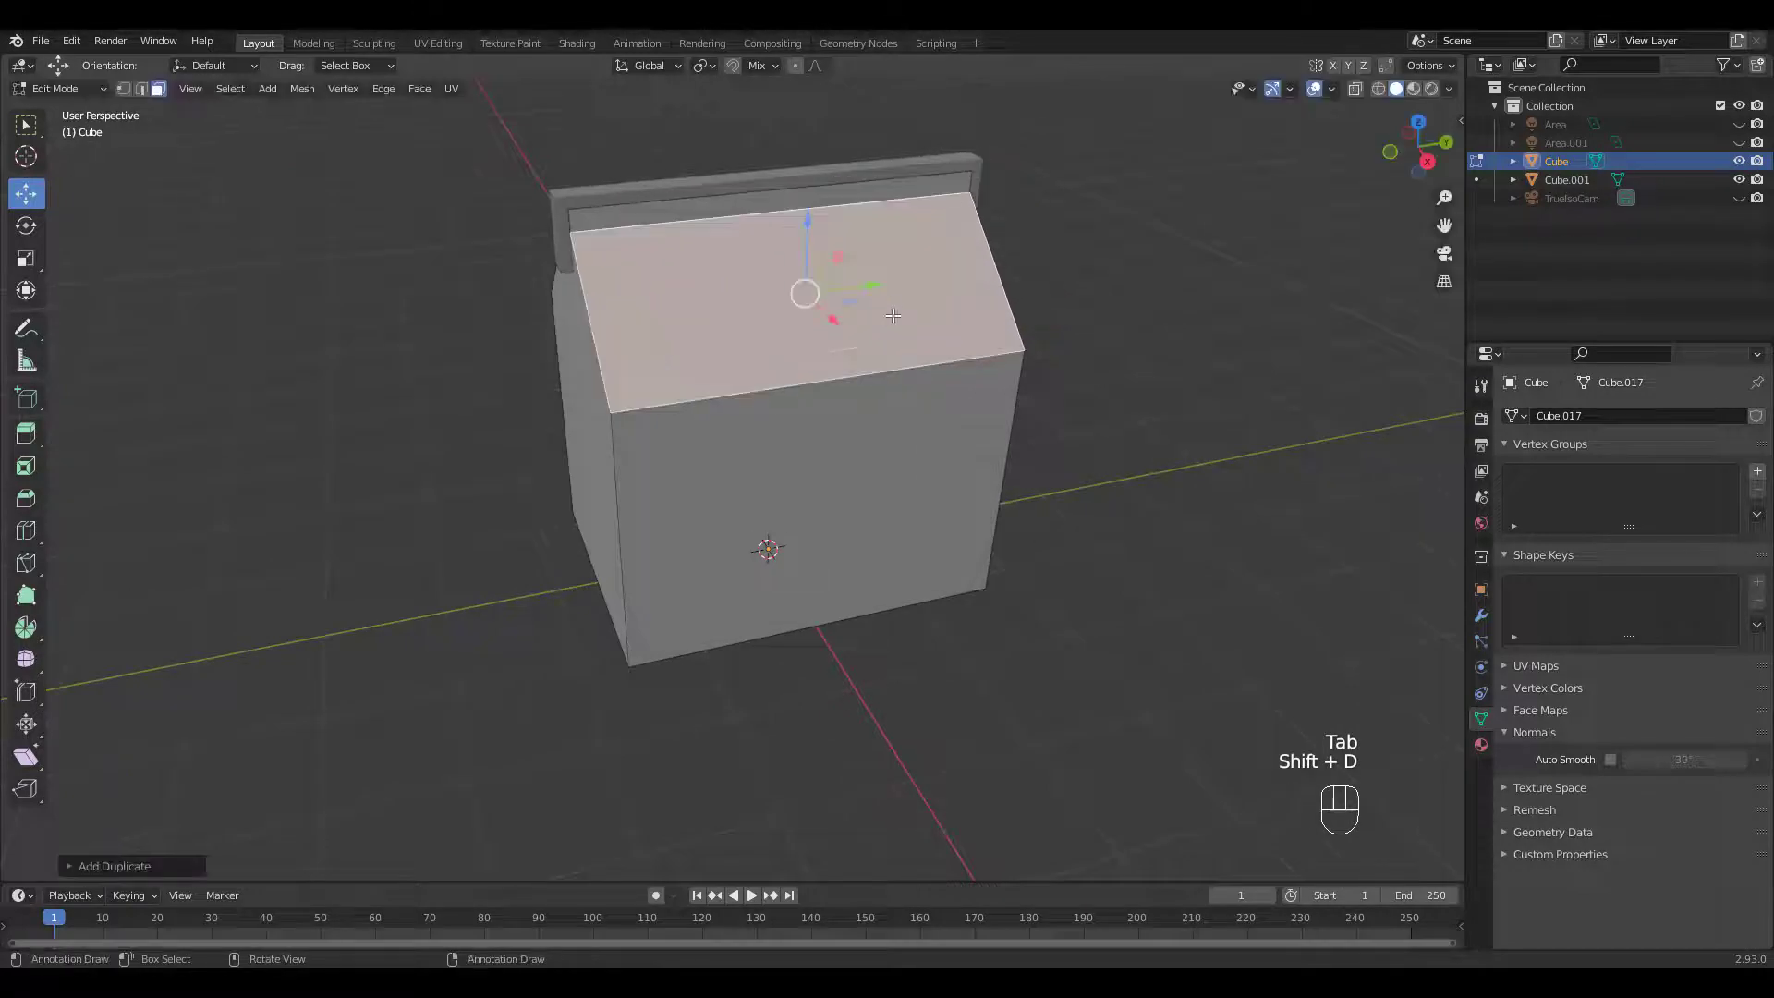
{"action": "key", "text": "p"}
{"action": "left_click", "coordinate": [874, 346]}
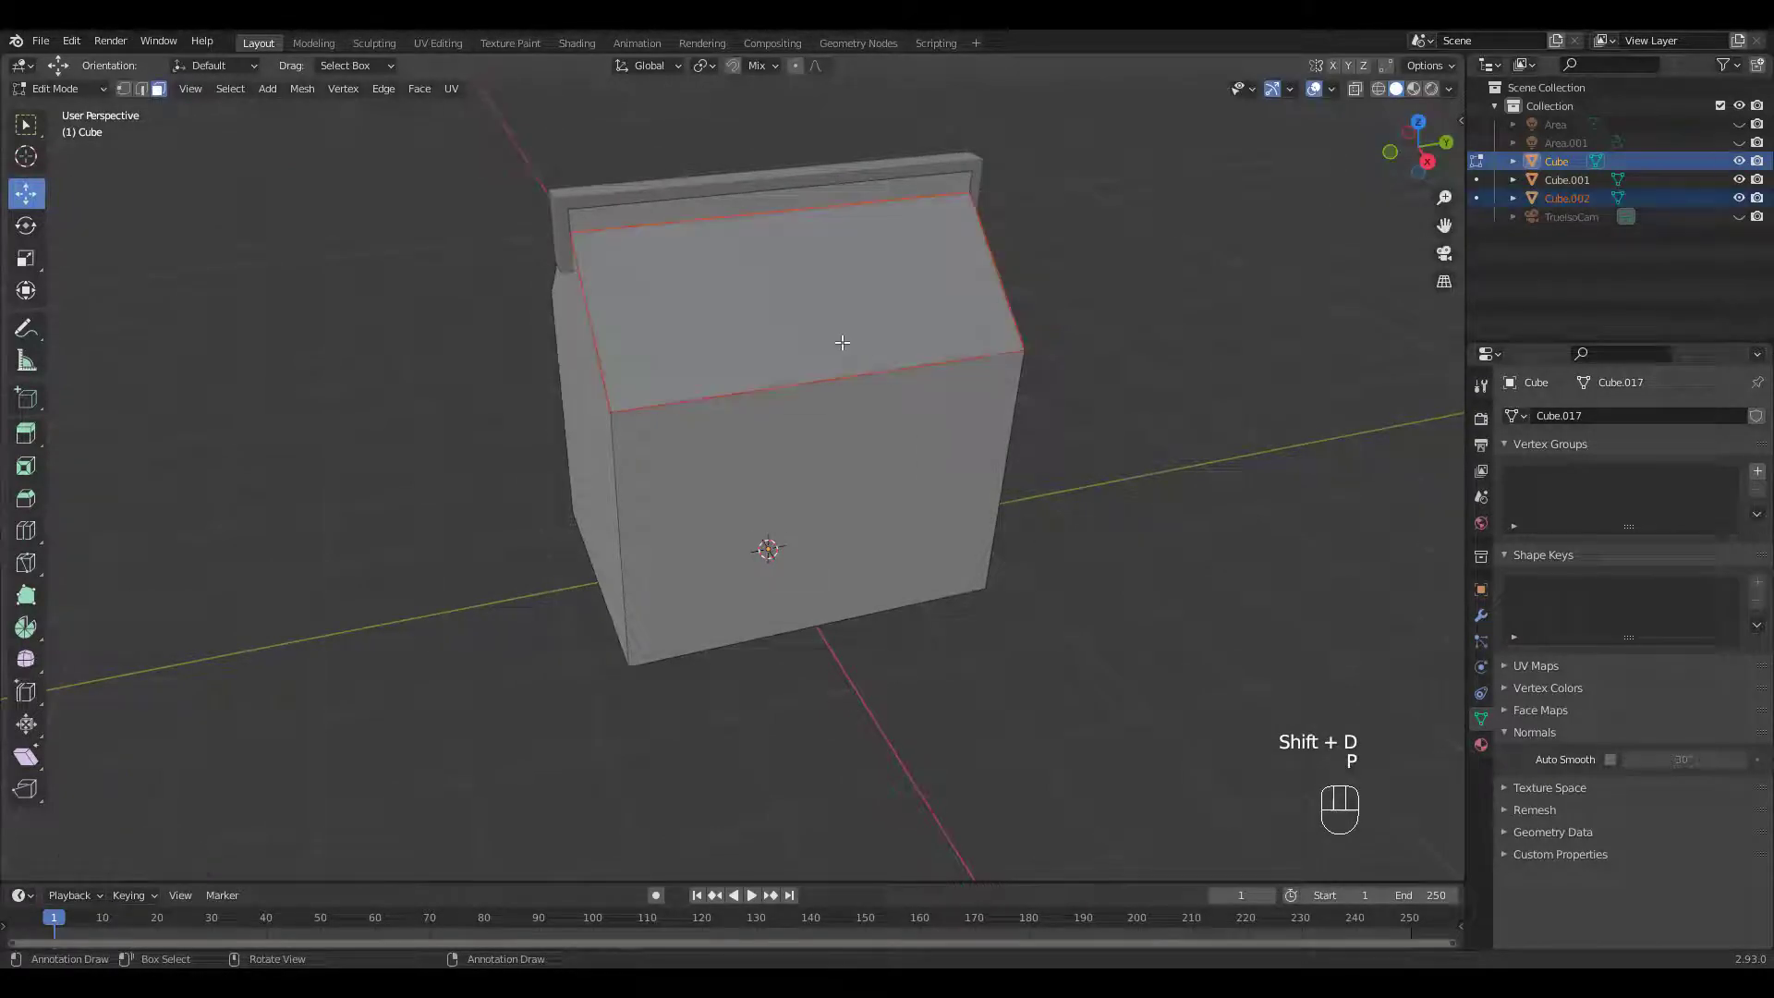
{"action": "key", "text": "Tab"}
Step: Add six evenly spaced loop cuts running from ridge to eave on the separated roof slope
{"action": "left_click", "coordinate": [850, 334]}
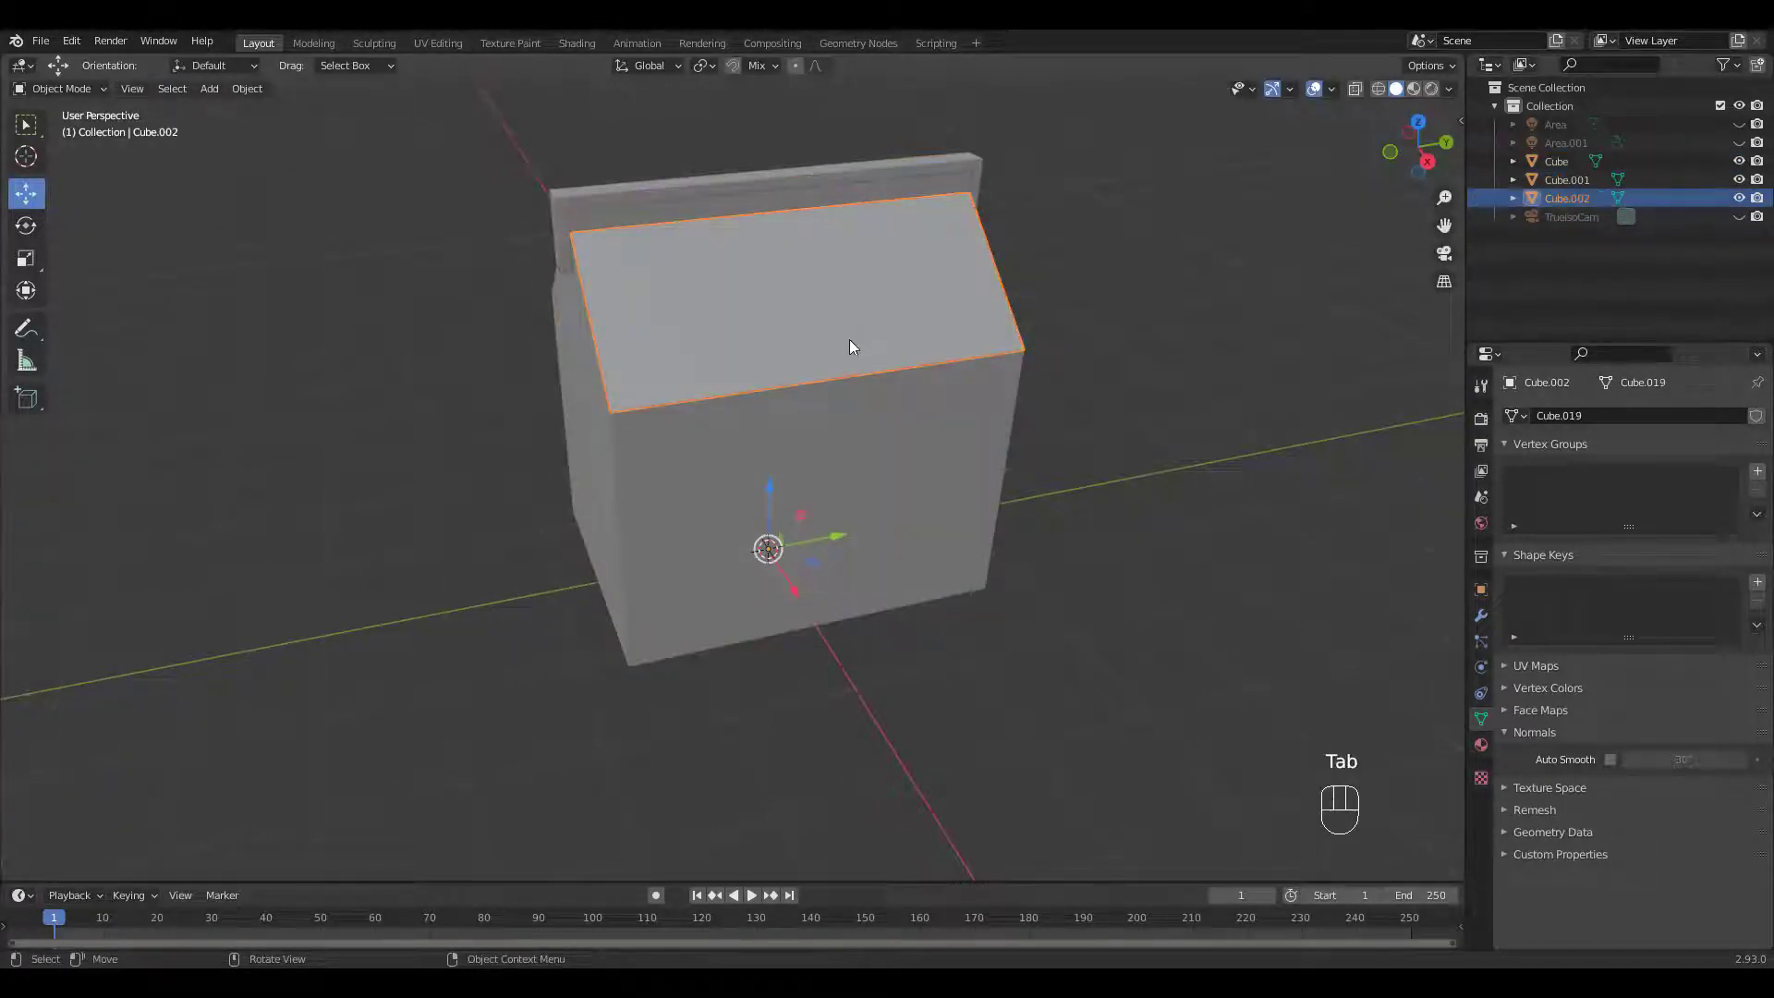
{"action": "key", "text": "Tab"}
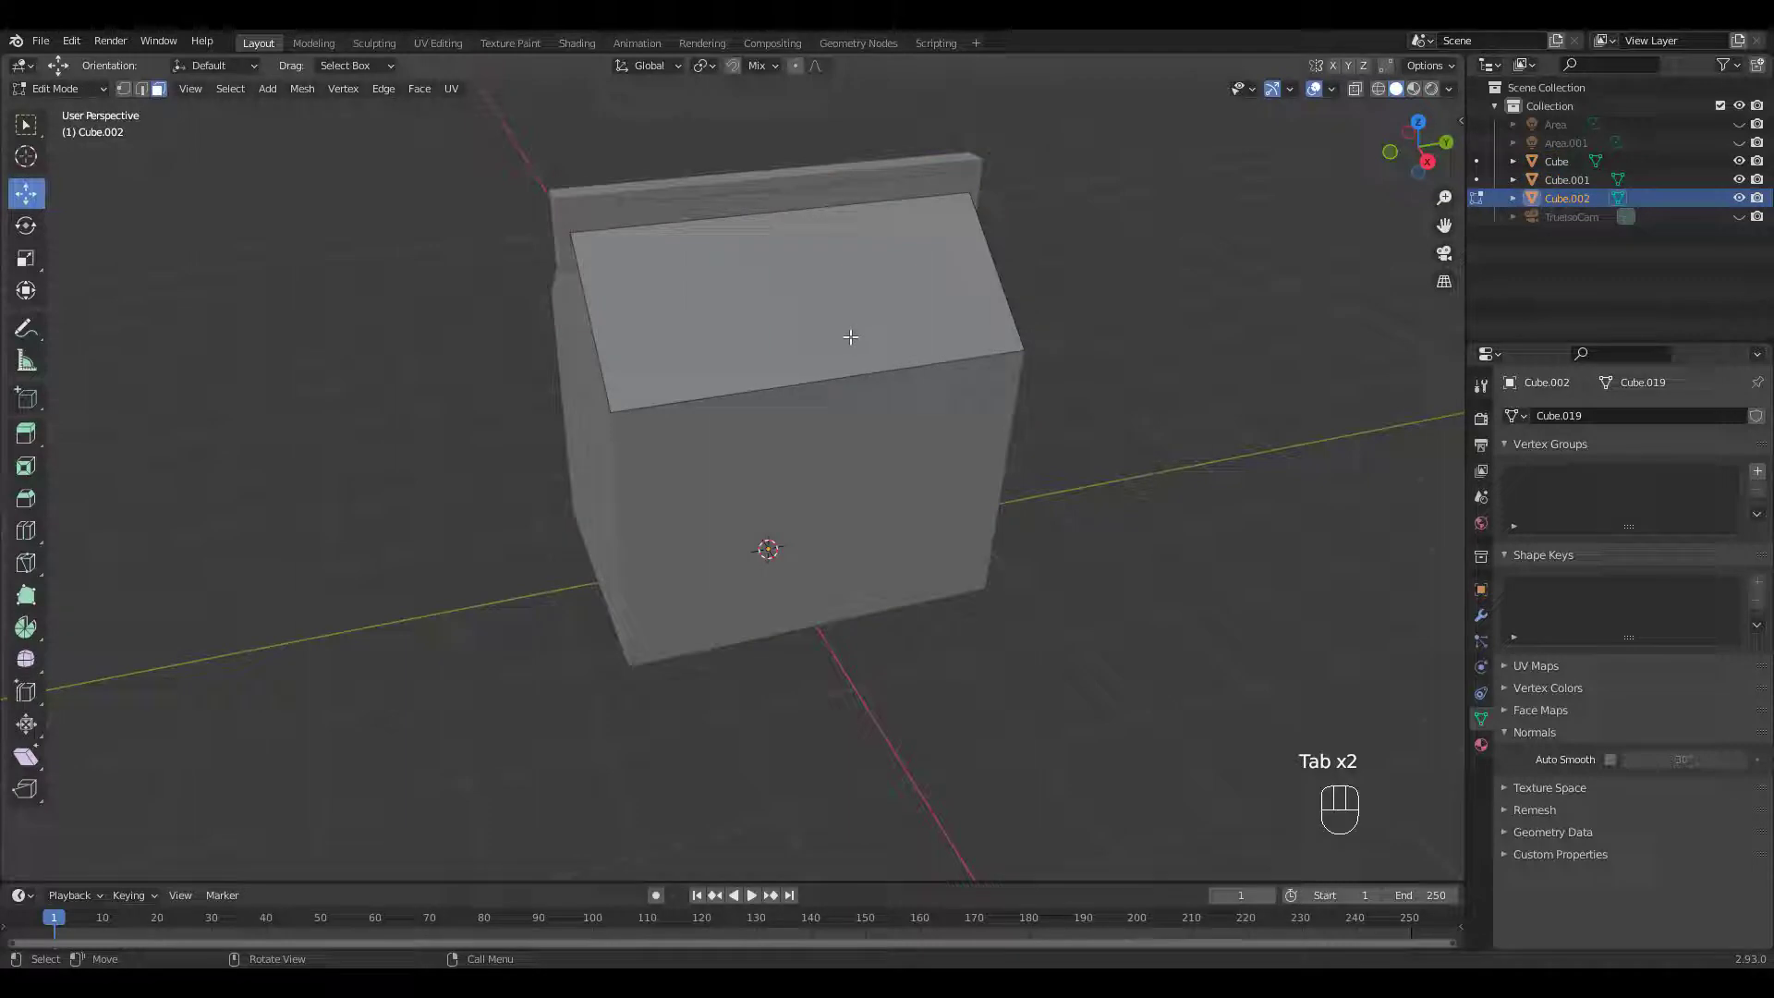
{"action": "key", "text": "ctrl+r"}
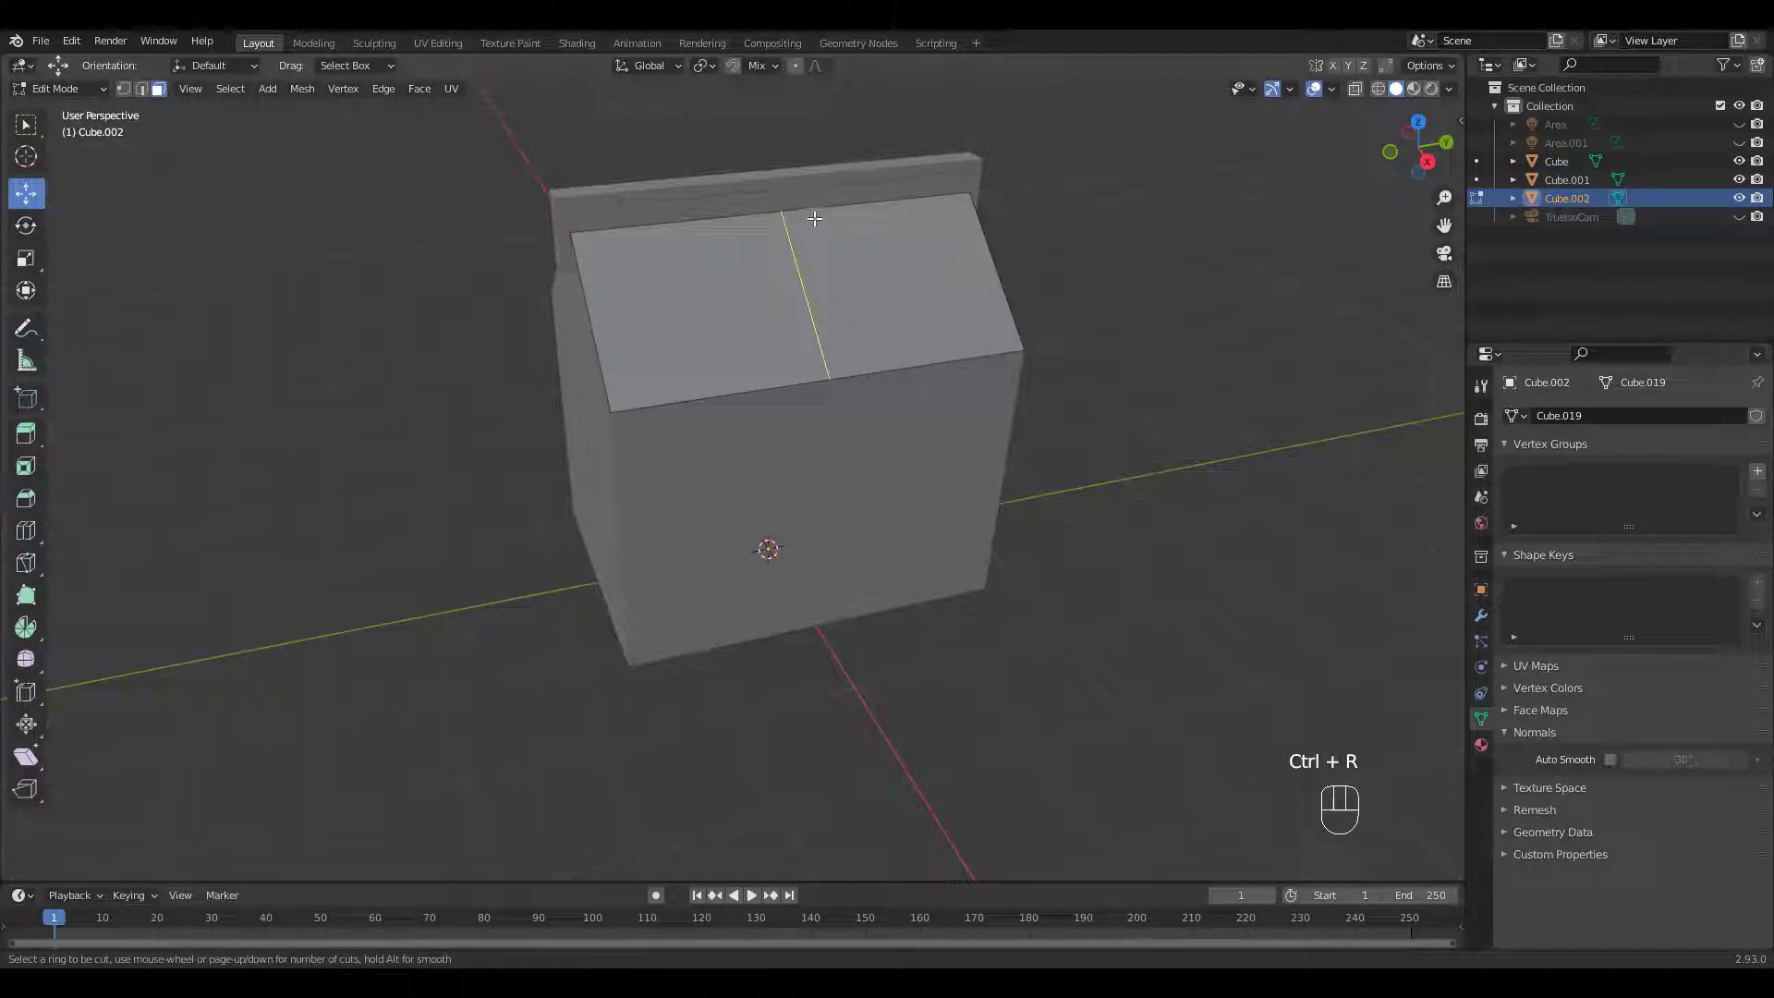
{"action": "scroll", "coordinate": [817, 218], "scroll_direction": "up", "scroll_amount": 5}
{"action": "left_click", "coordinate": [822, 236]}
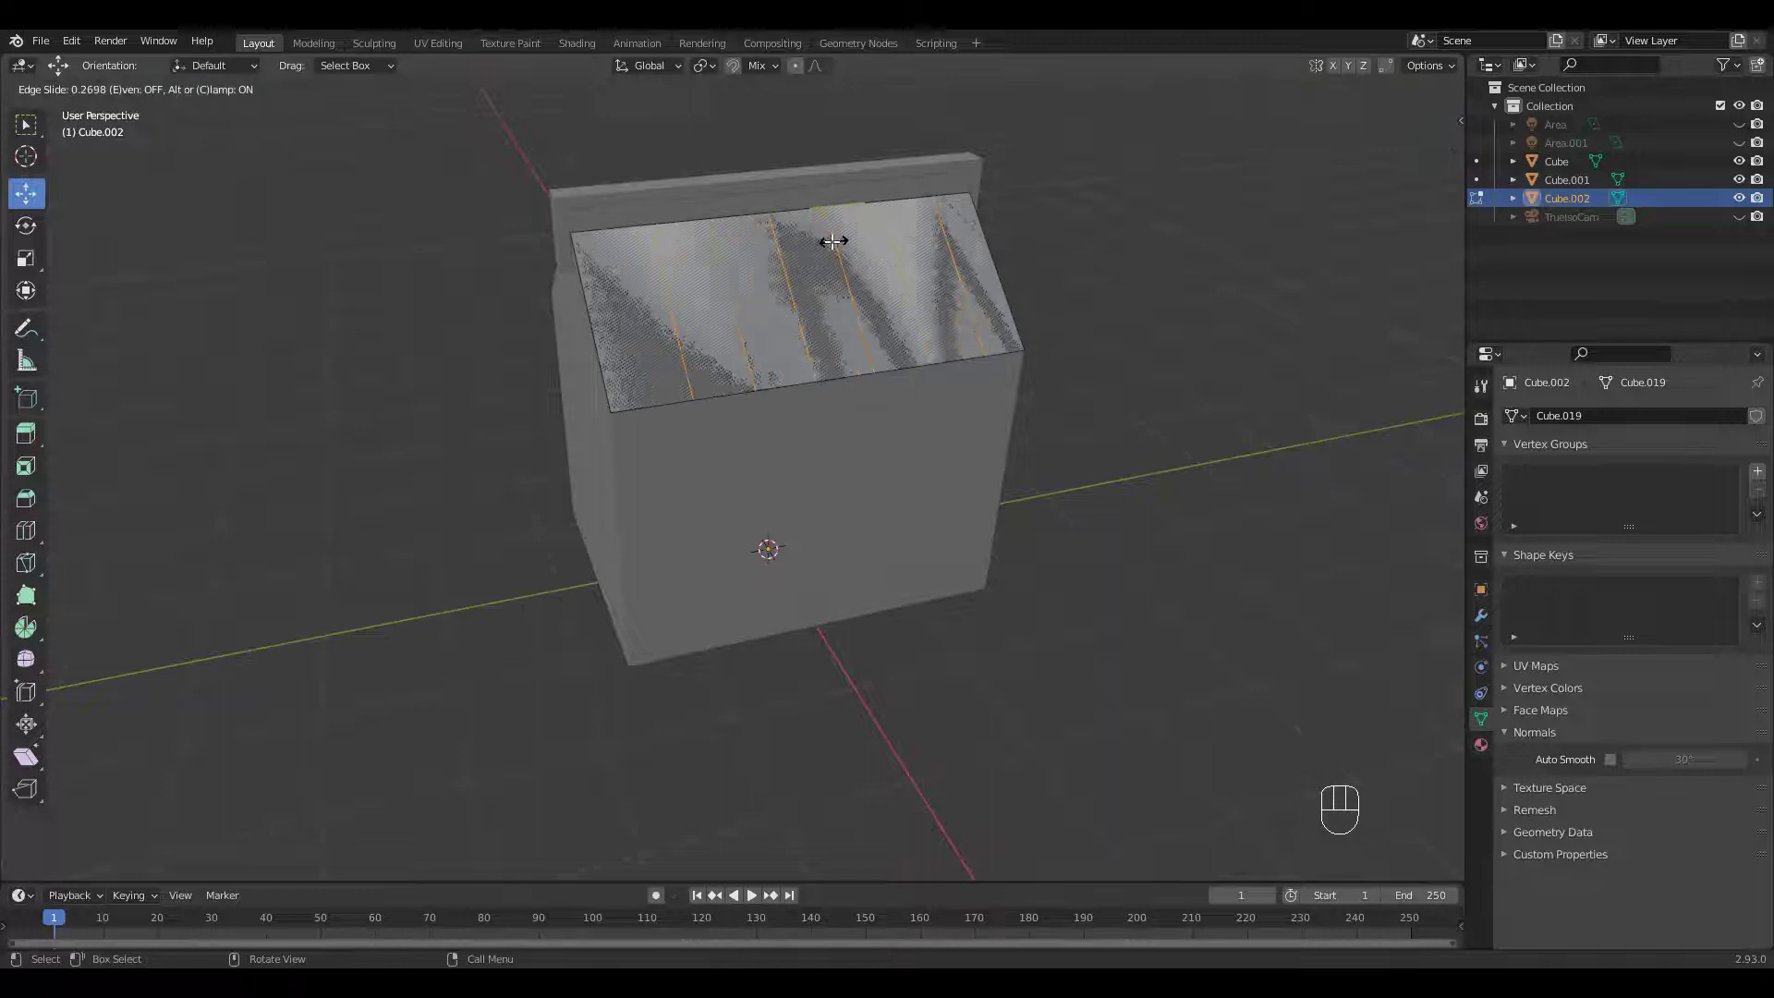
{"action": "right_click", "coordinate": [831, 238]}
Step: Delete all the roof slope's strip faces except the one at the near gable end
{"action": "key", "text": "3"}
{"action": "left_click", "coordinate": [682, 325]}
{"action": "left_click", "coordinate": [1000, 305], "text": "ctrl"}
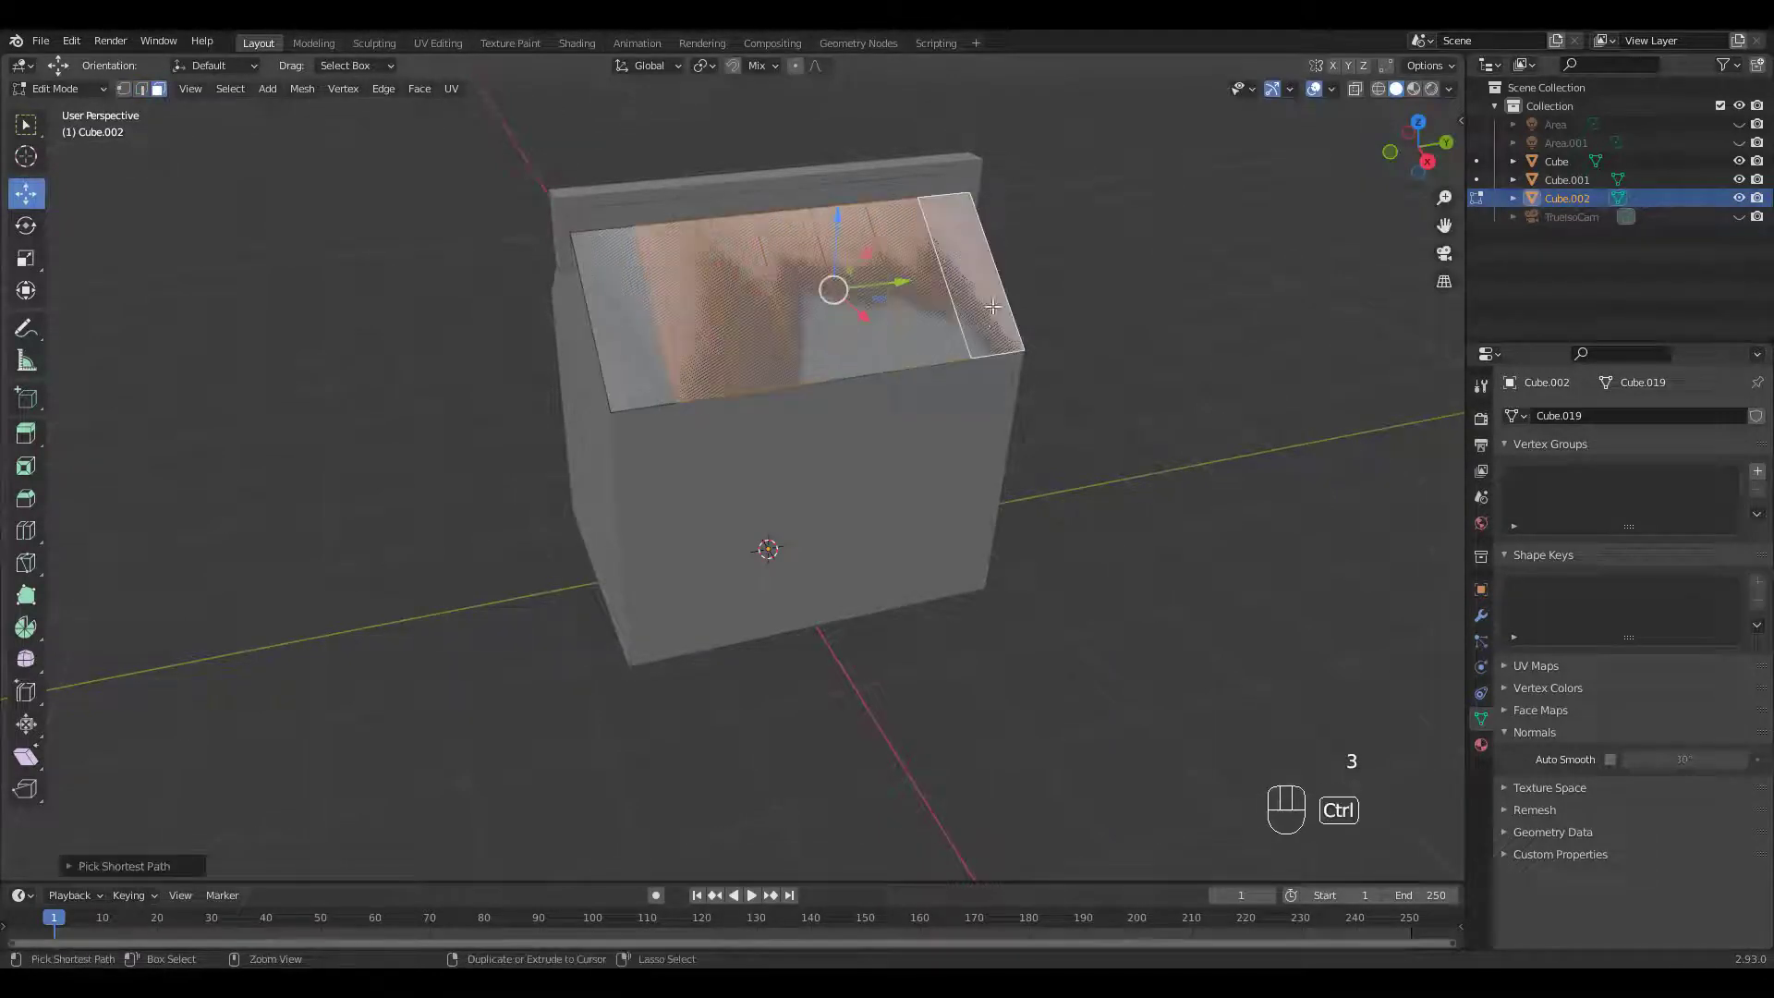
{"action": "key", "text": "x"}
{"action": "left_click", "coordinate": [977, 349]}
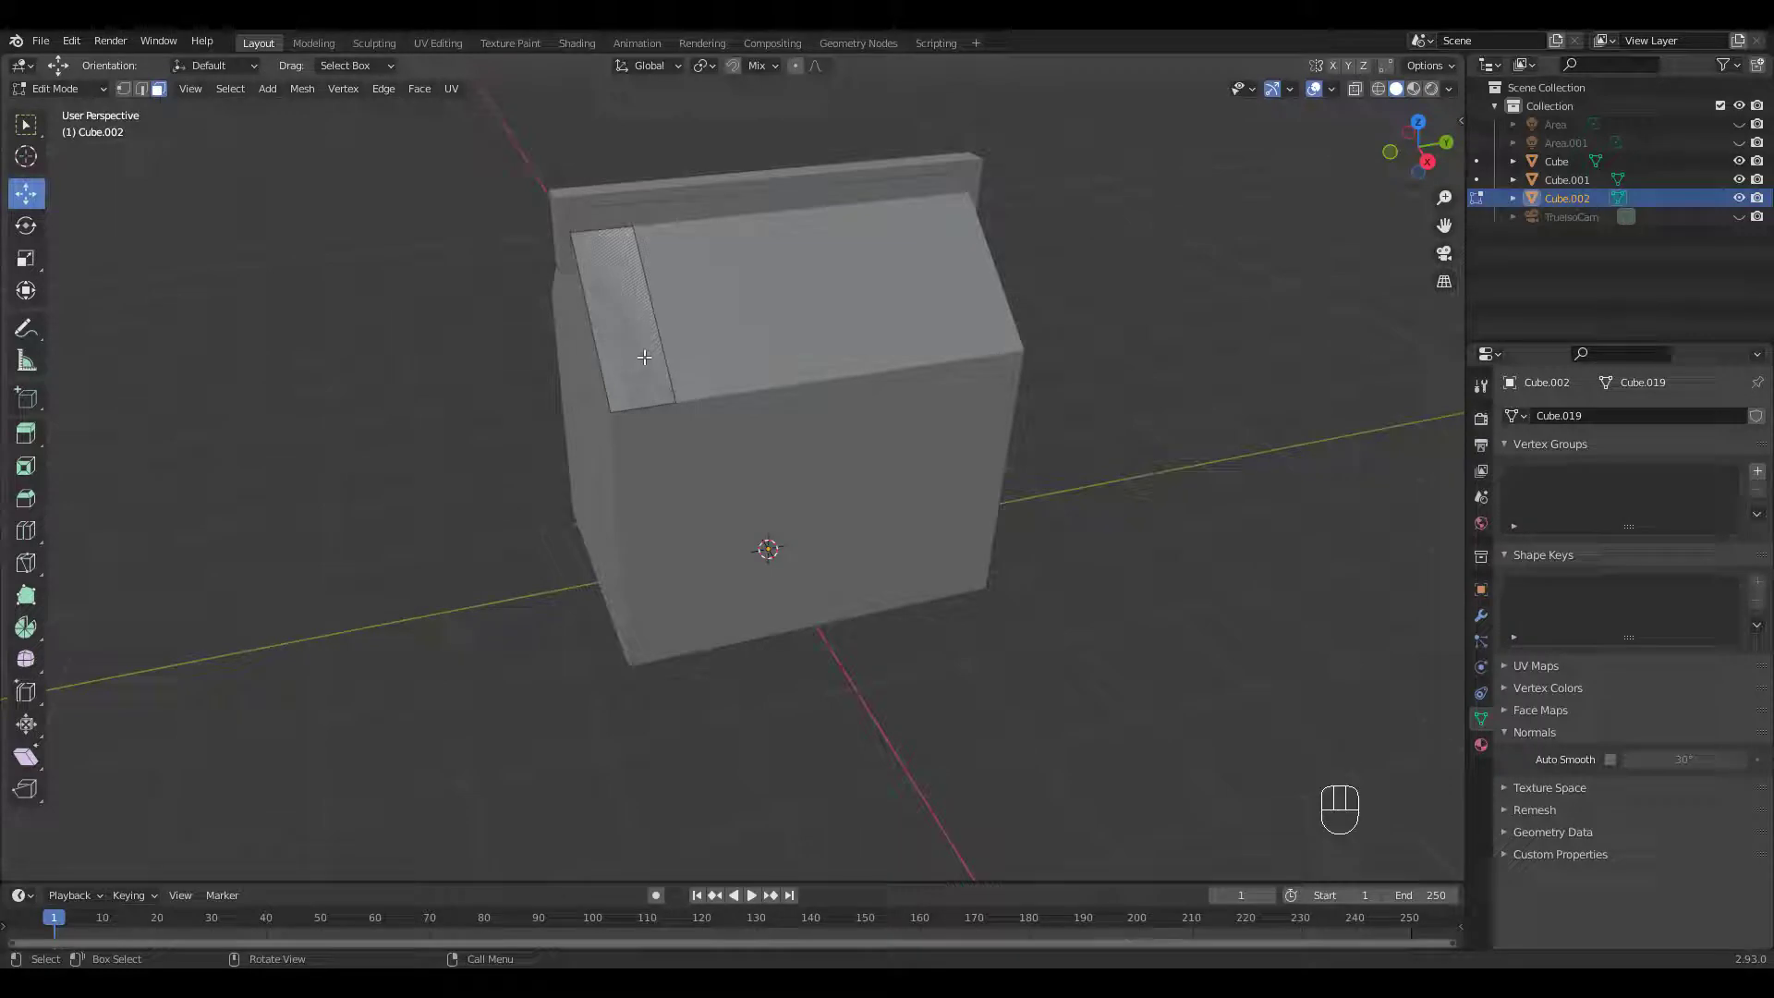
{"action": "middle_click_drag", "start_coordinate": [763, 328], "coordinate": [762, 316]}
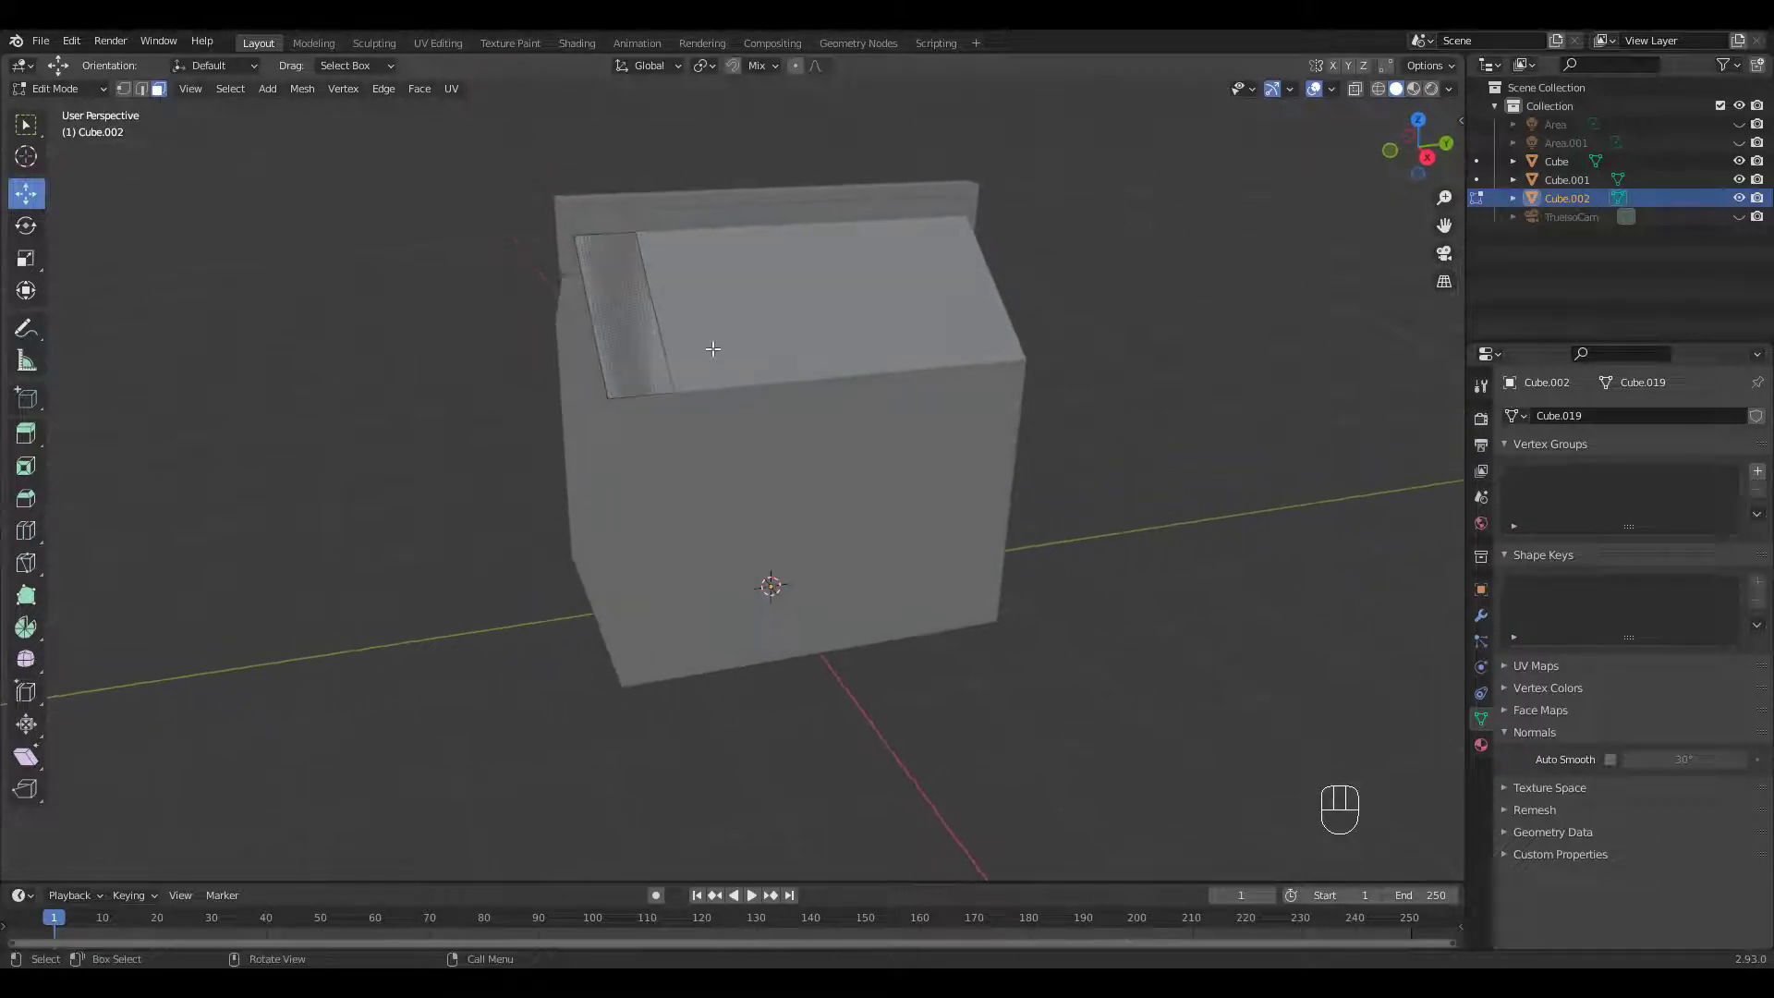
Step: Extrude the remaining strip's lower edge down along Z about 0.4 m and move it outward along X about 0.1 m
{"action": "key", "text": "1"}
{"action": "left_click", "coordinate": [637, 396]}
{"action": "middle_click_drag", "start_coordinate": [800, 396], "coordinate": [891, 384]}
{"action": "key", "text": "e"}
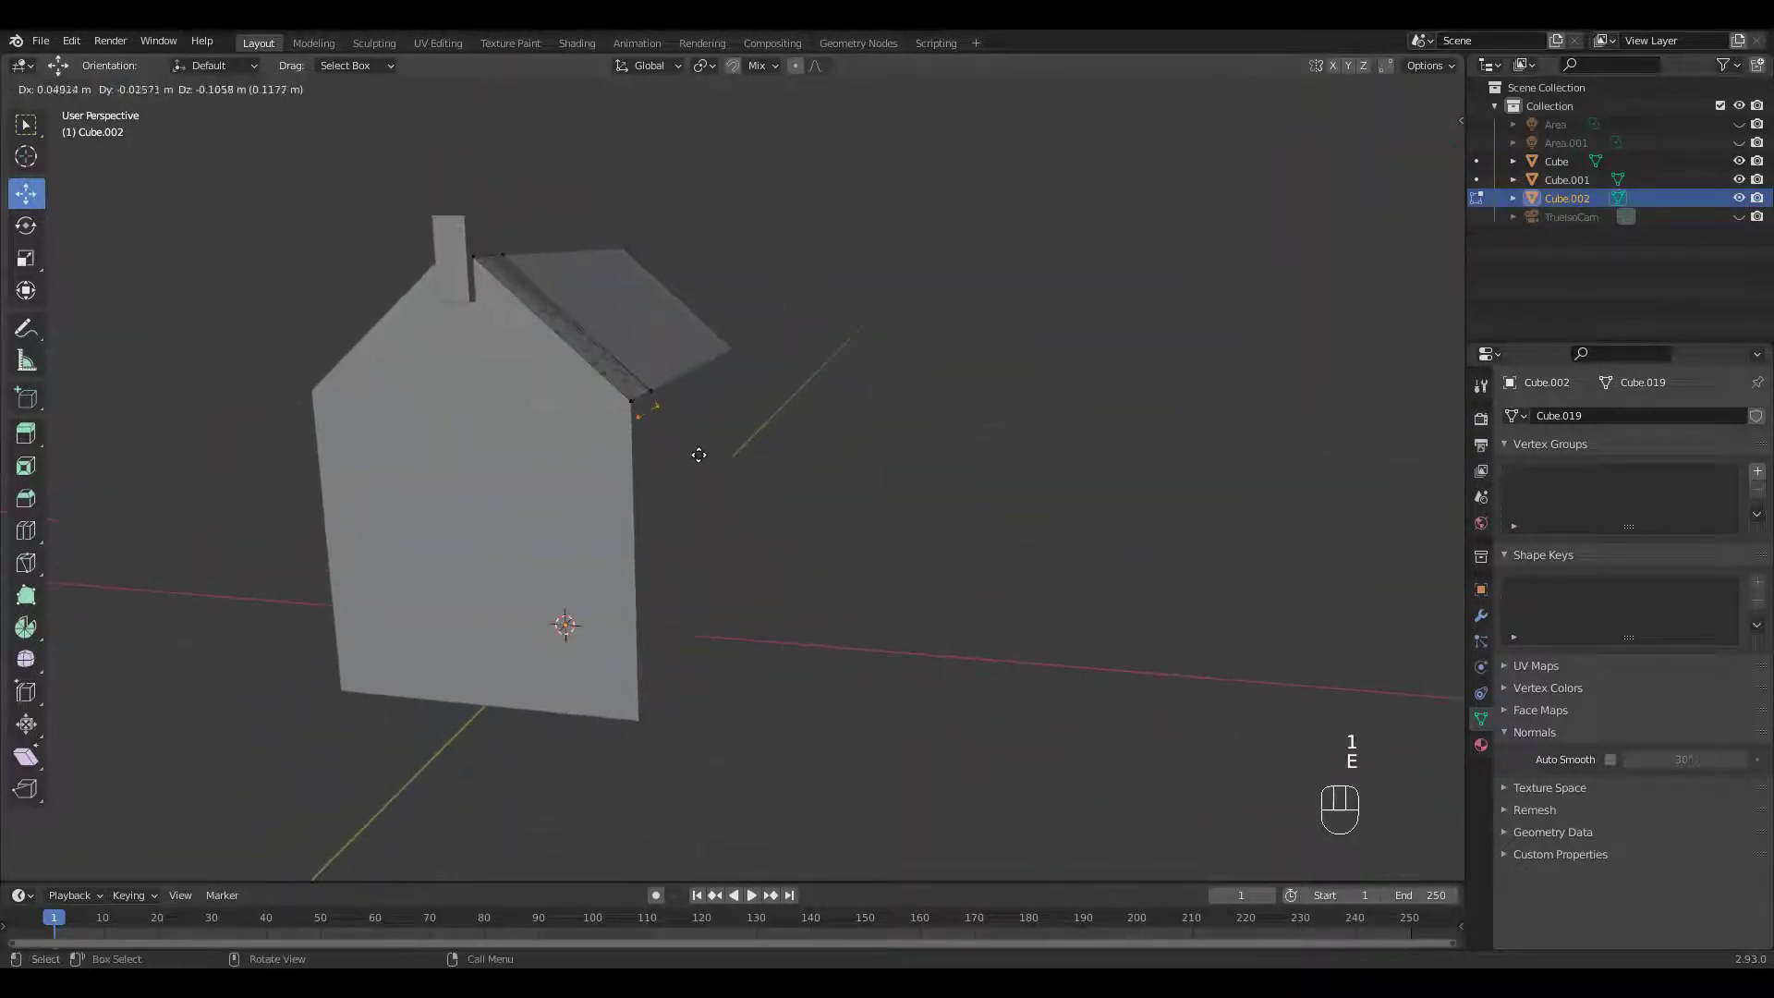
{"action": "key", "text": "z"}
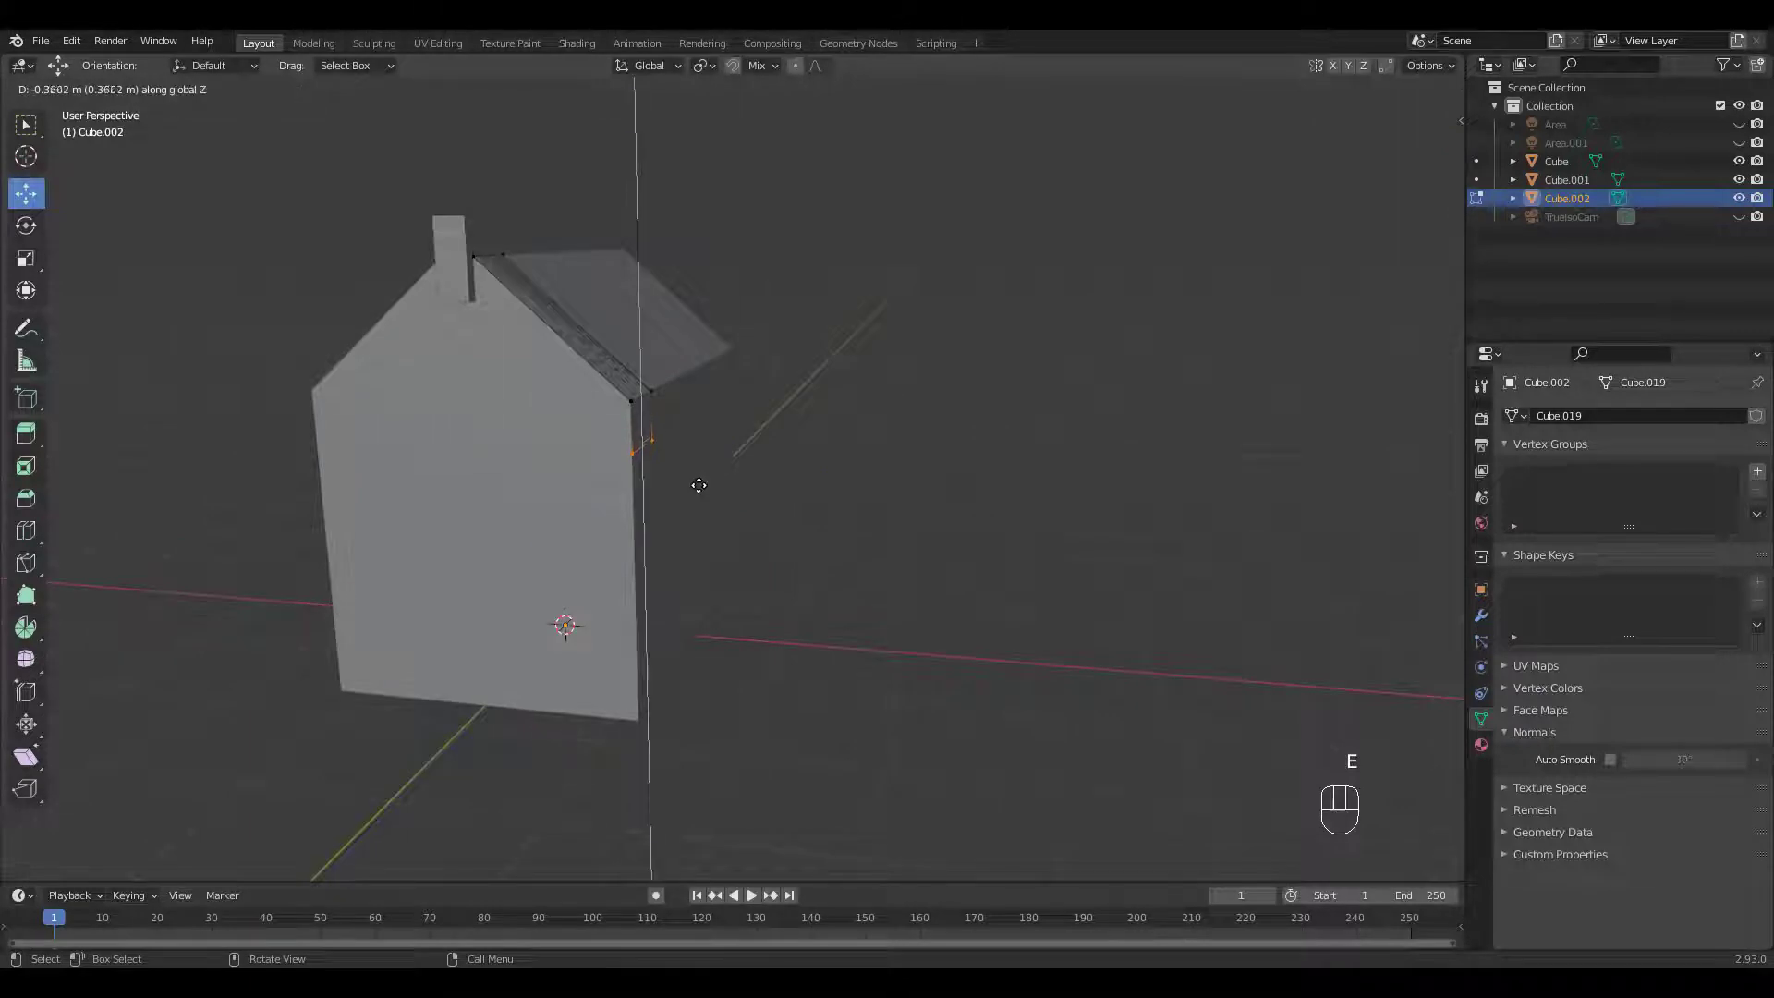
{"action": "left_click", "coordinate": [699, 484]}
{"action": "left_click_drag", "start_coordinate": [702, 455], "coordinate": [739, 450]}
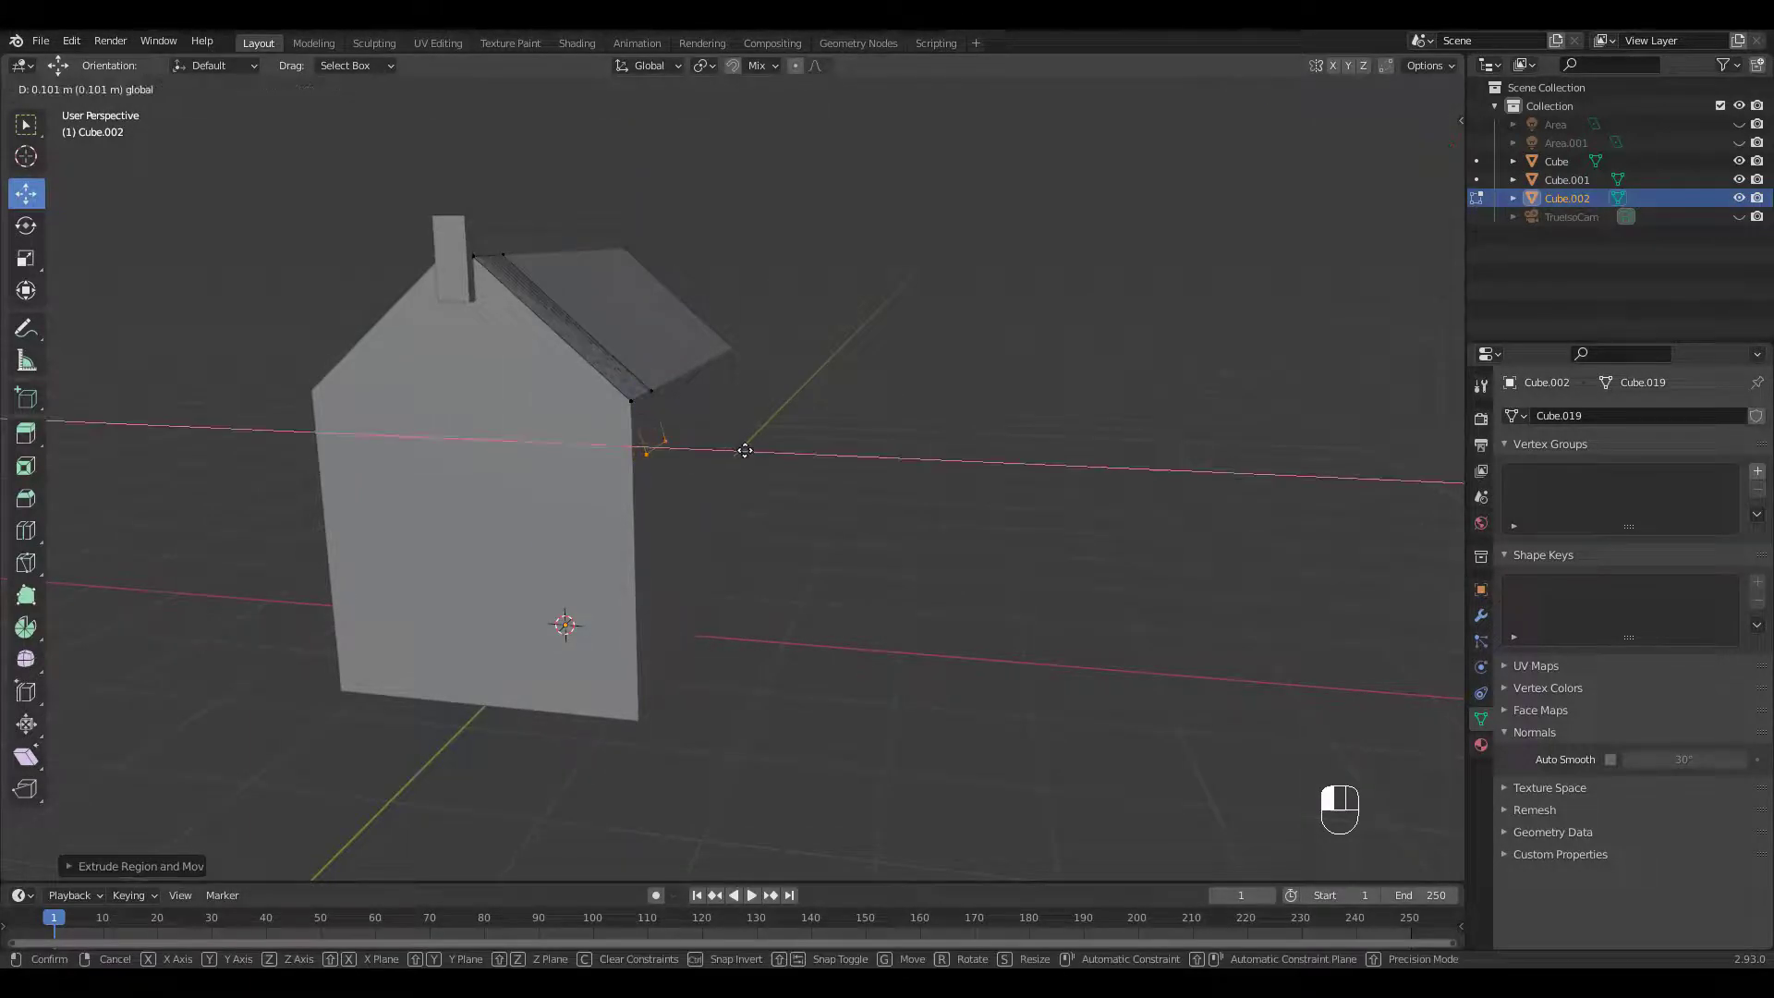
{"action": "left_click", "coordinate": [742, 450]}
Step: Round the two lower corners of the roof strip's overhang with a multi-segment vertex bevel forming a semicircular end
{"action": "middle_click_drag", "start_coordinate": [832, 388], "coordinate": [743, 369]}
{"action": "key", "text": "ctrl+b"}
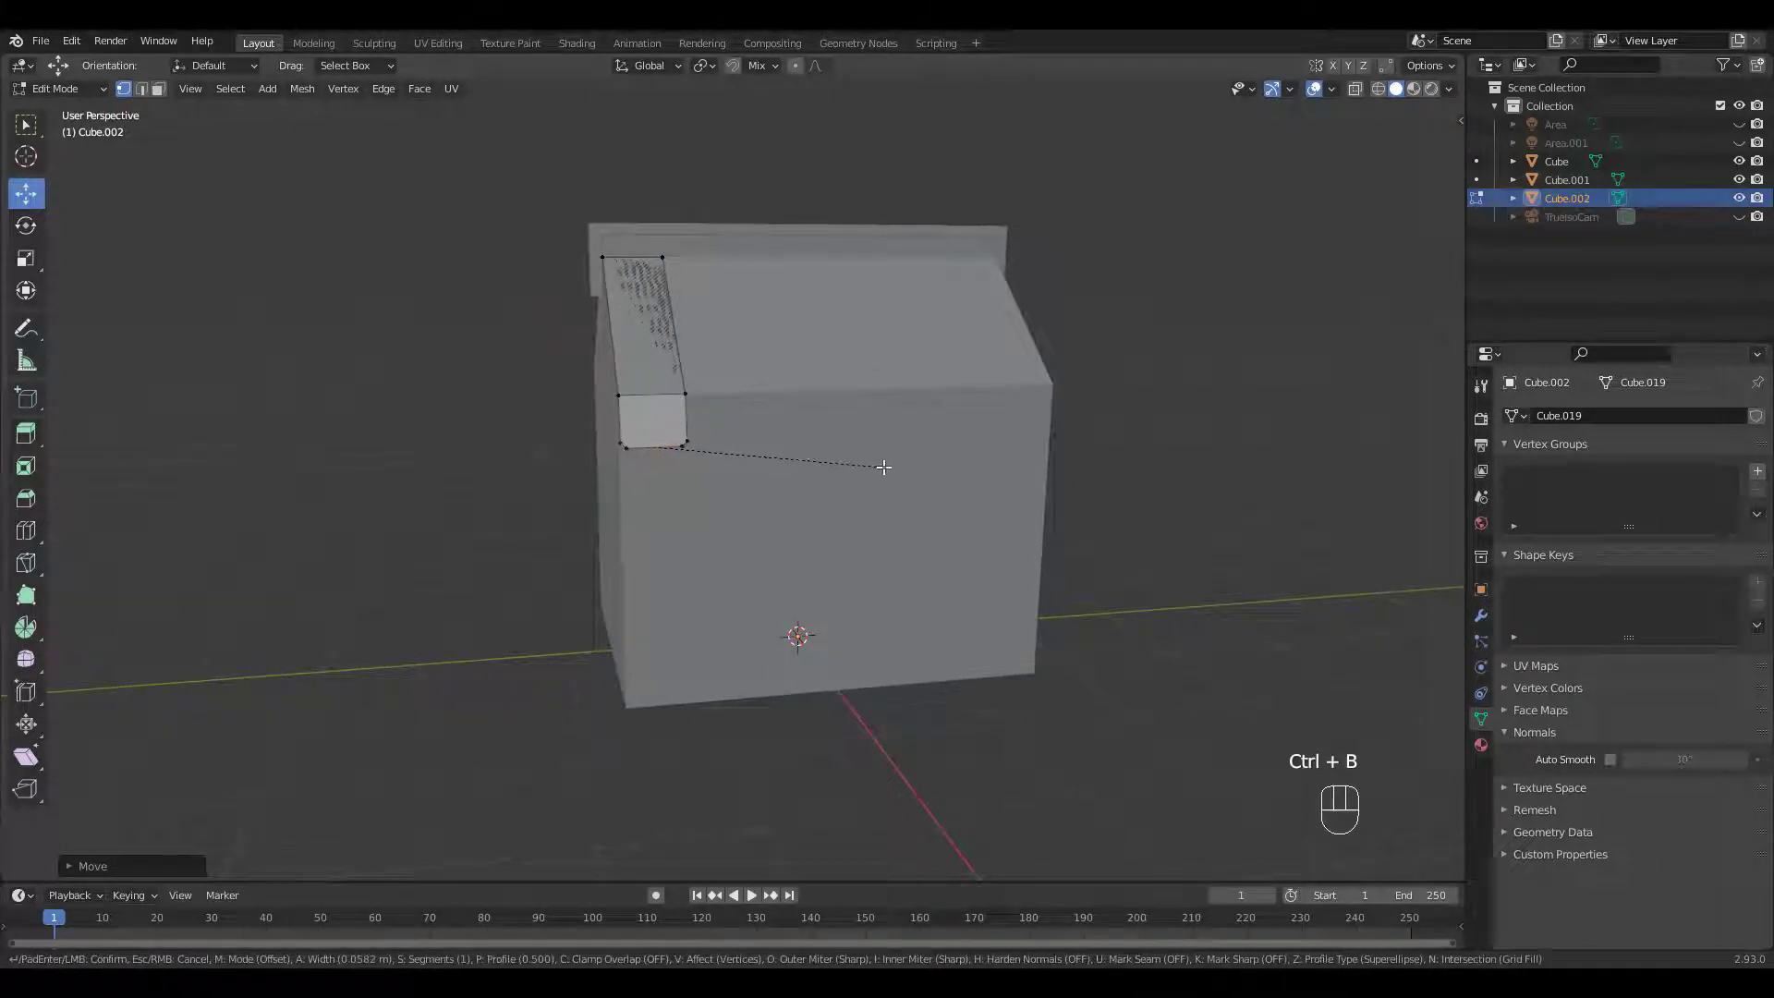
{"action": "scroll", "coordinate": [892, 475], "scroll_direction": "up", "scroll_amount": 3}
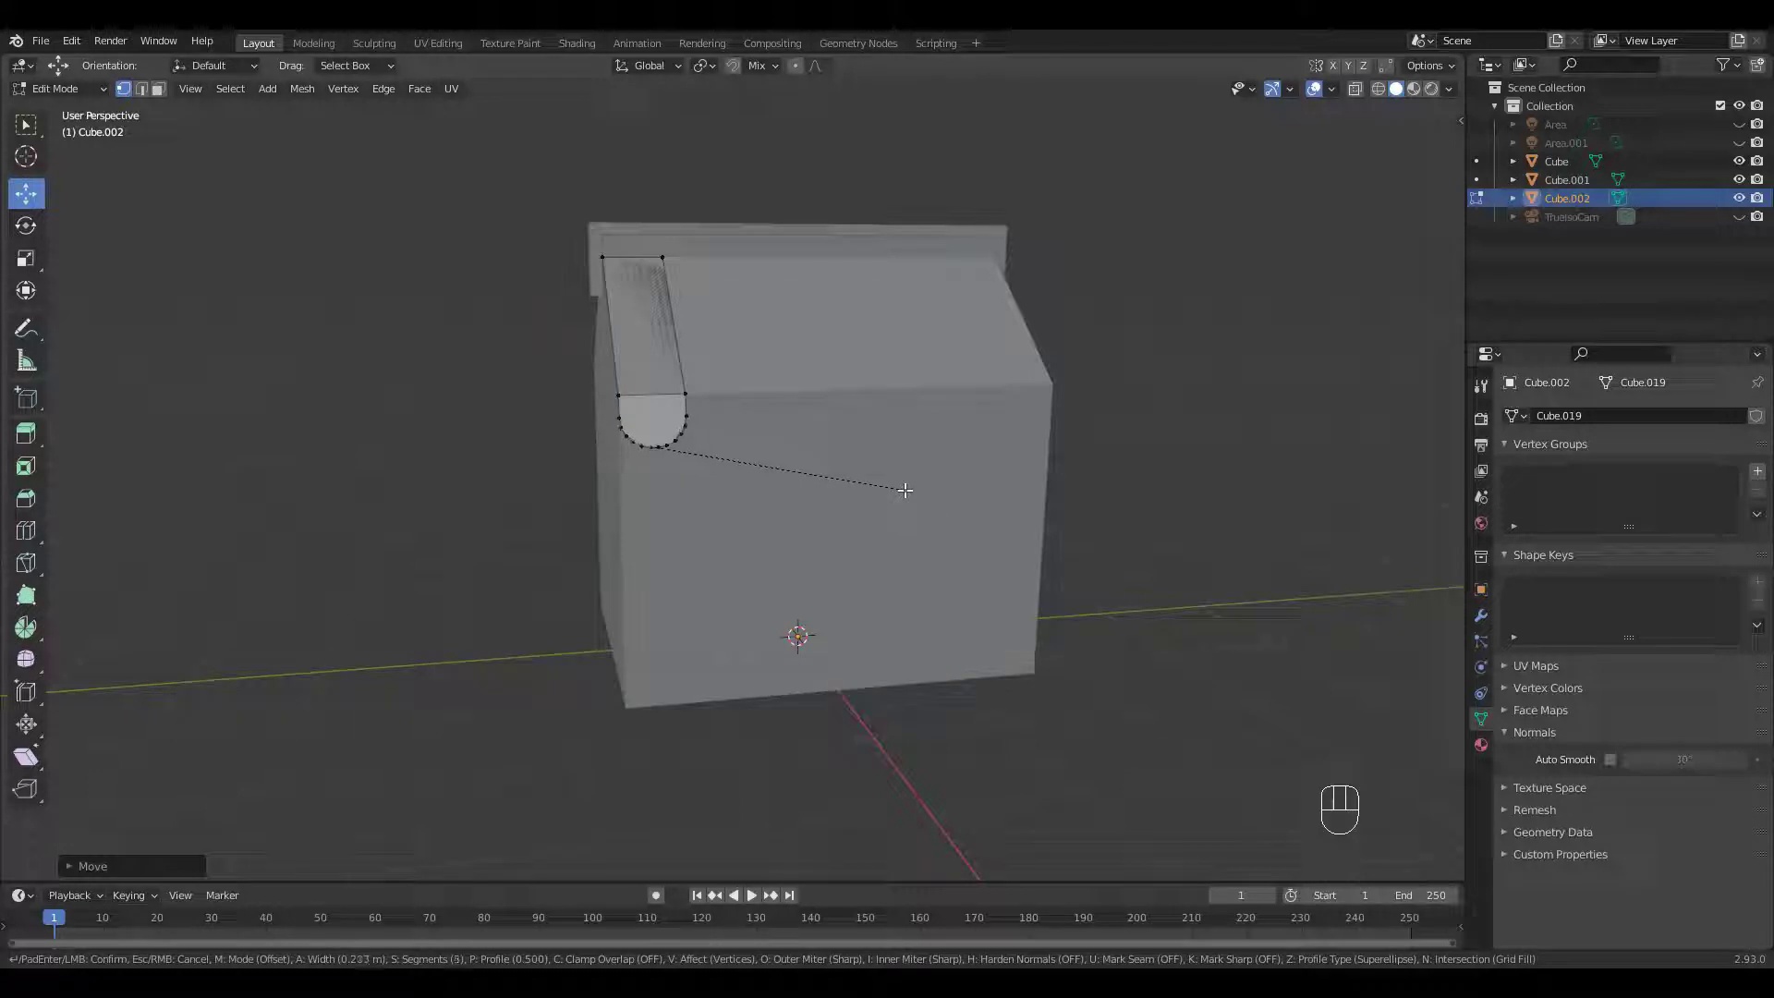
{"action": "scroll", "coordinate": [904, 489], "scroll_direction": "up", "scroll_amount": 2}
{"action": "left_click", "coordinate": [905, 489]}
Step: Merge the overlapping vertices at the lowest point of the roof strip's rounded end
{"action": "left_click", "coordinate": [659, 451]}
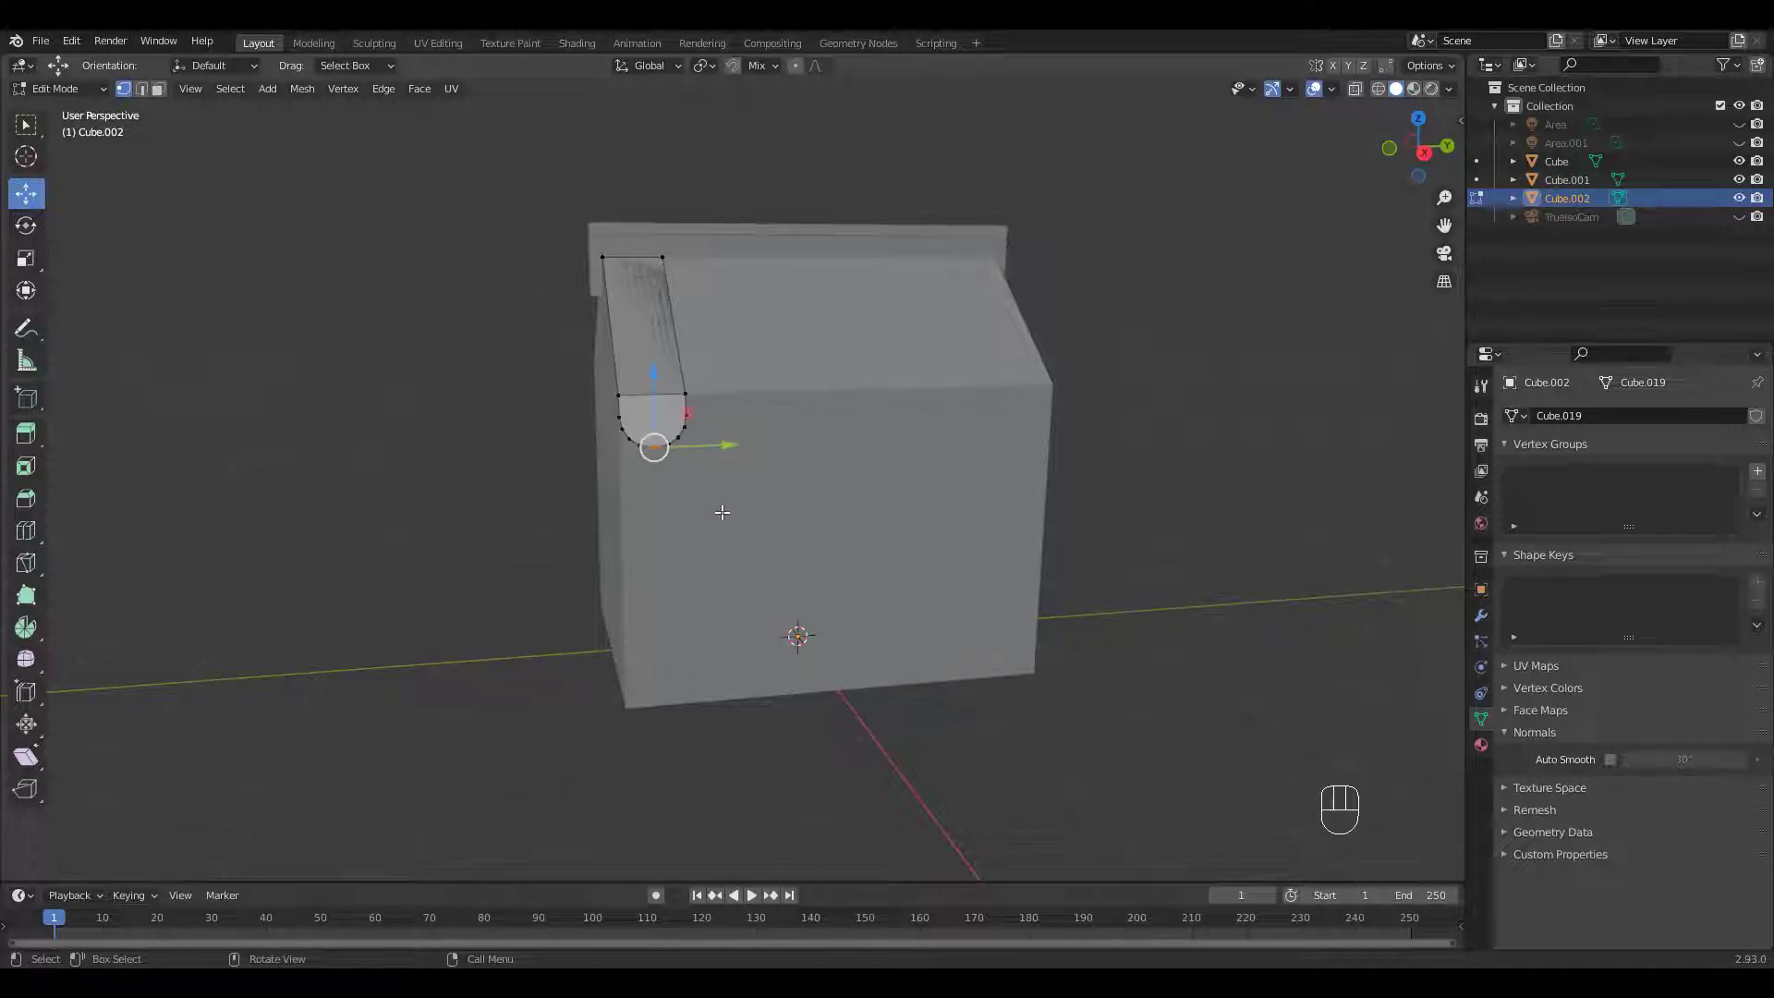
{"action": "key", "text": "m"}
{"action": "left_click", "coordinate": [723, 512]}
{"action": "key", "text": "Tab"}
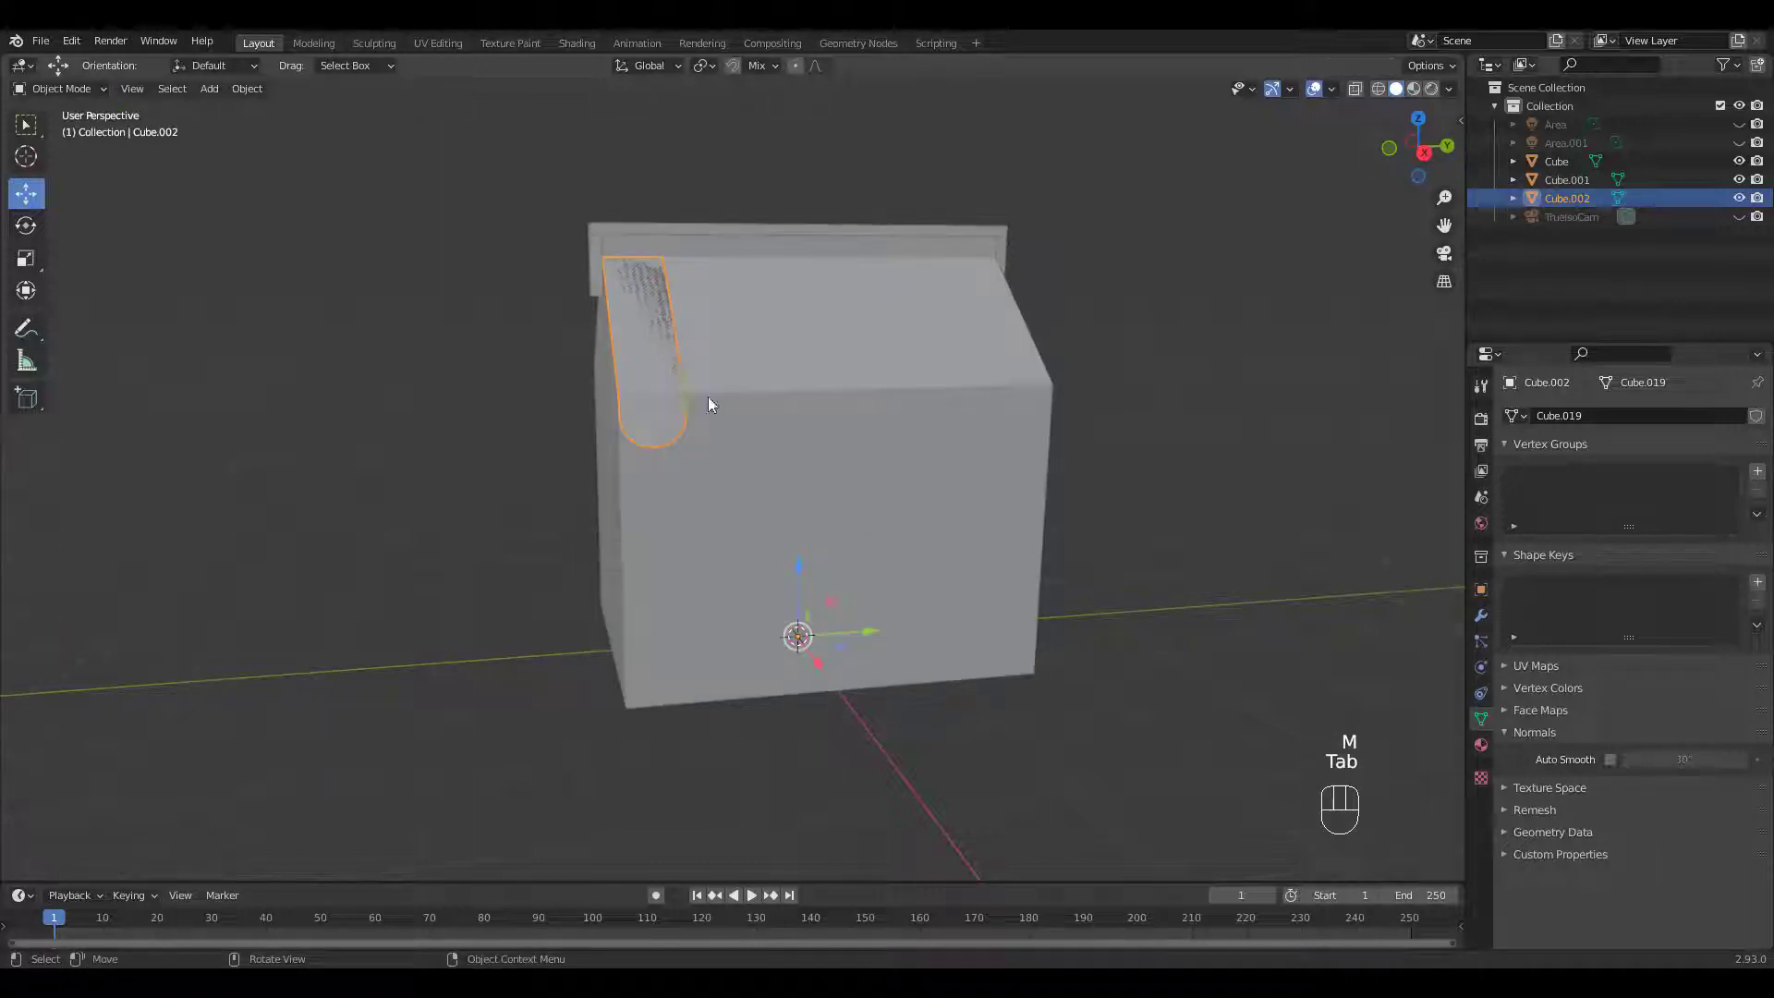
Step: Add an Array modifier to the roof strip with relative offset factors X 0 and Y 1
{"action": "mouse_move", "coordinate": [891, 385]}
{"action": "middle_mouse_down"}
{"action": "mouse_move", "coordinate": [1037, 352]}
{"action": "mouse_move", "coordinate": [908, 388]}
{"action": "middle_mouse_up"}
{"action": "left_click", "coordinate": [1481, 615]}
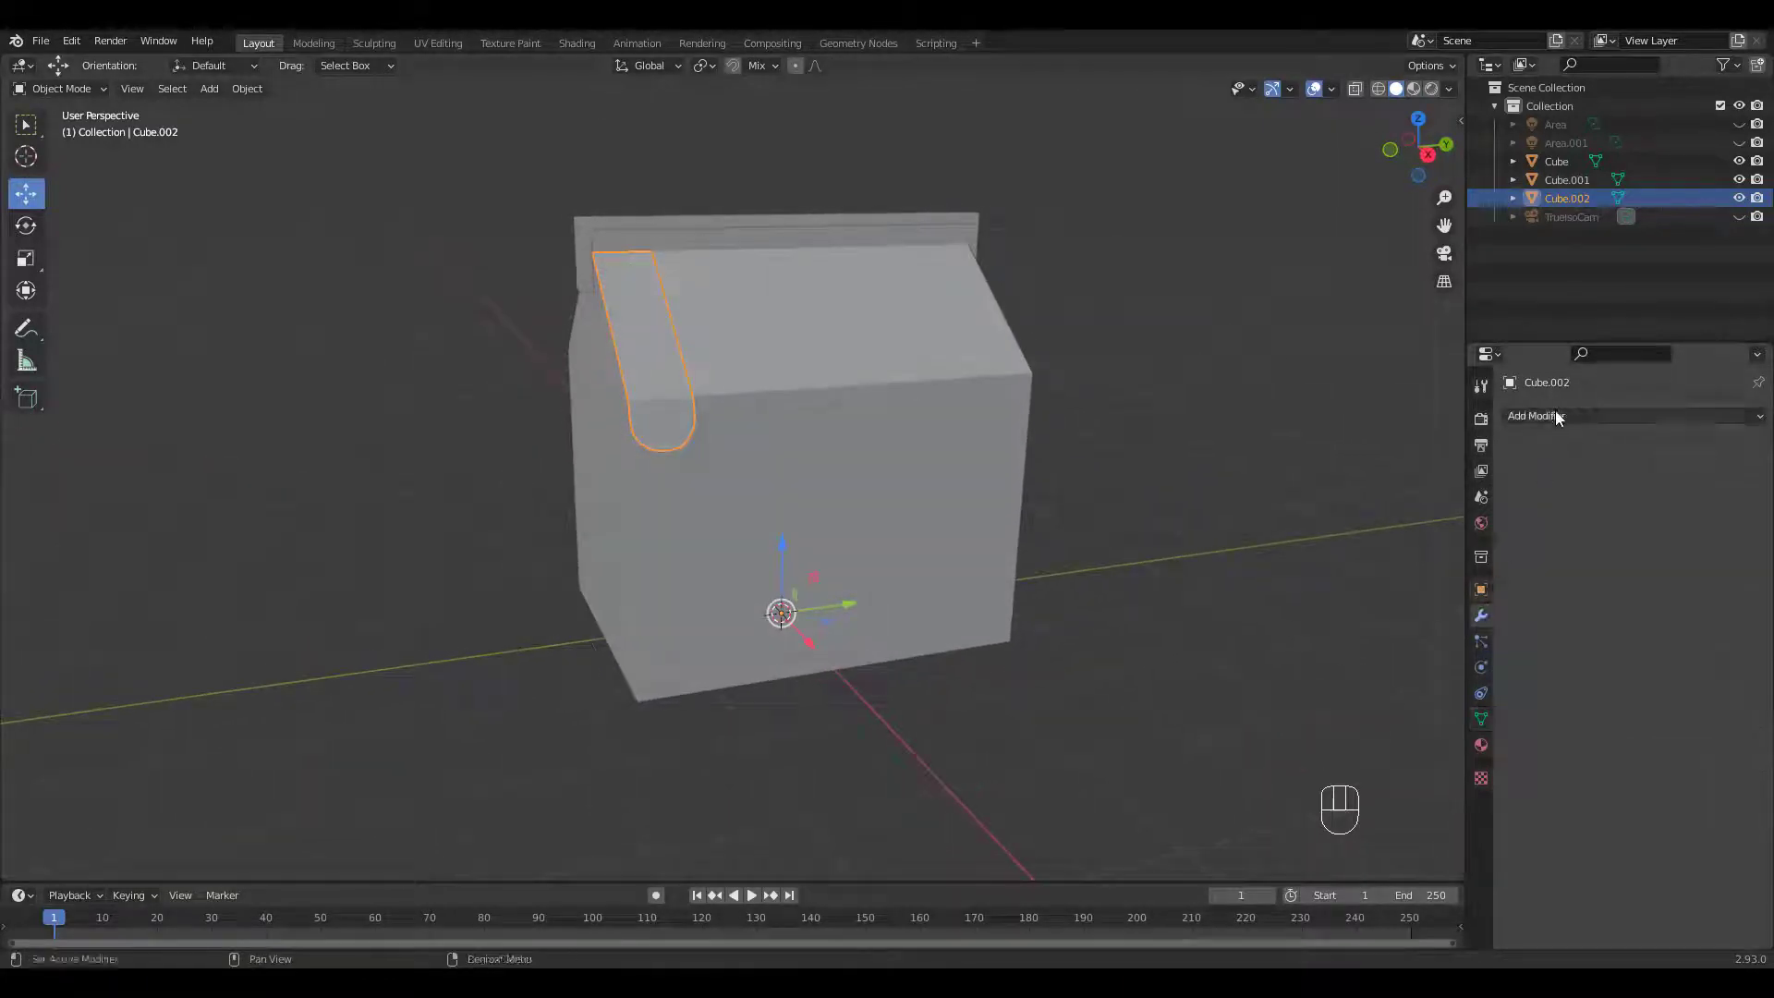
{"action": "left_click", "coordinate": [1555, 415]}
{"action": "left_click", "coordinate": [1404, 467]}
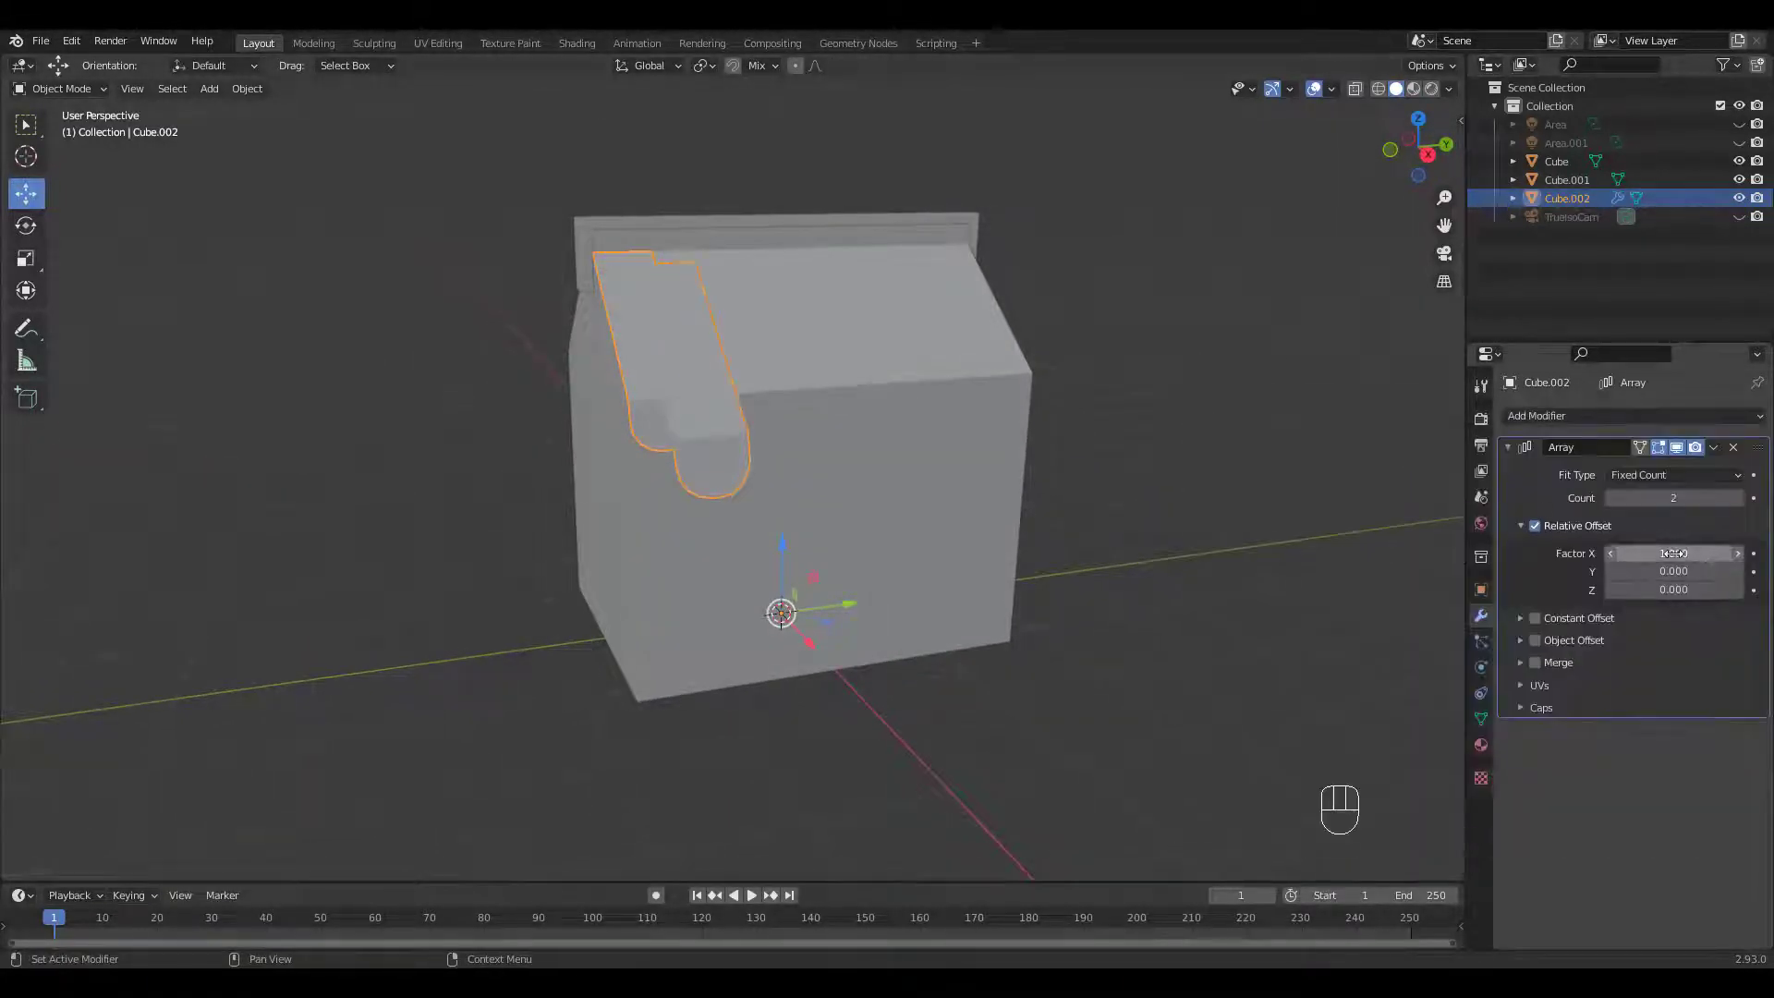
{"action": "left_click", "coordinate": [1679, 554]}
{"action": "type", "text": "0"}
{"action": "key", "text": "Return"}
{"action": "left_click", "coordinate": [1687, 572]}
{"action": "type", "text": "0.0"}
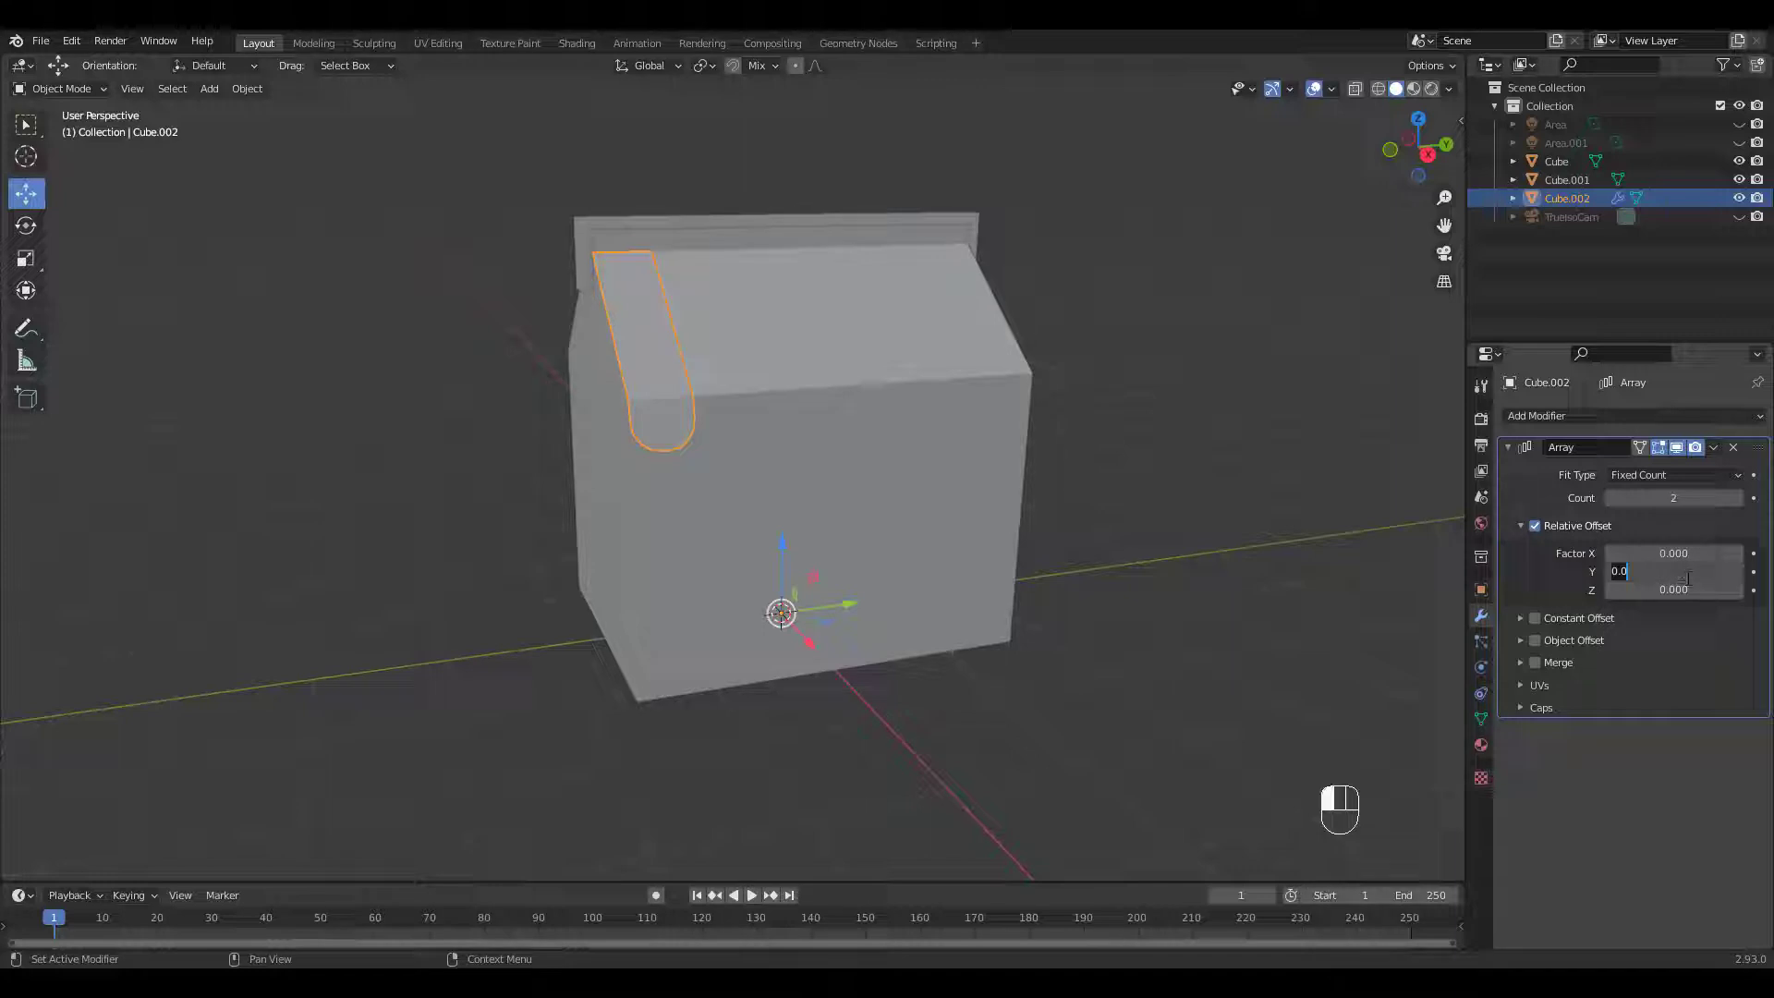
{"action": "key", "text": "Return"}
Step: Raise the roof strip's array count to 7 to cover the full roof length
{"action": "left_click", "coordinate": [1739, 498]}
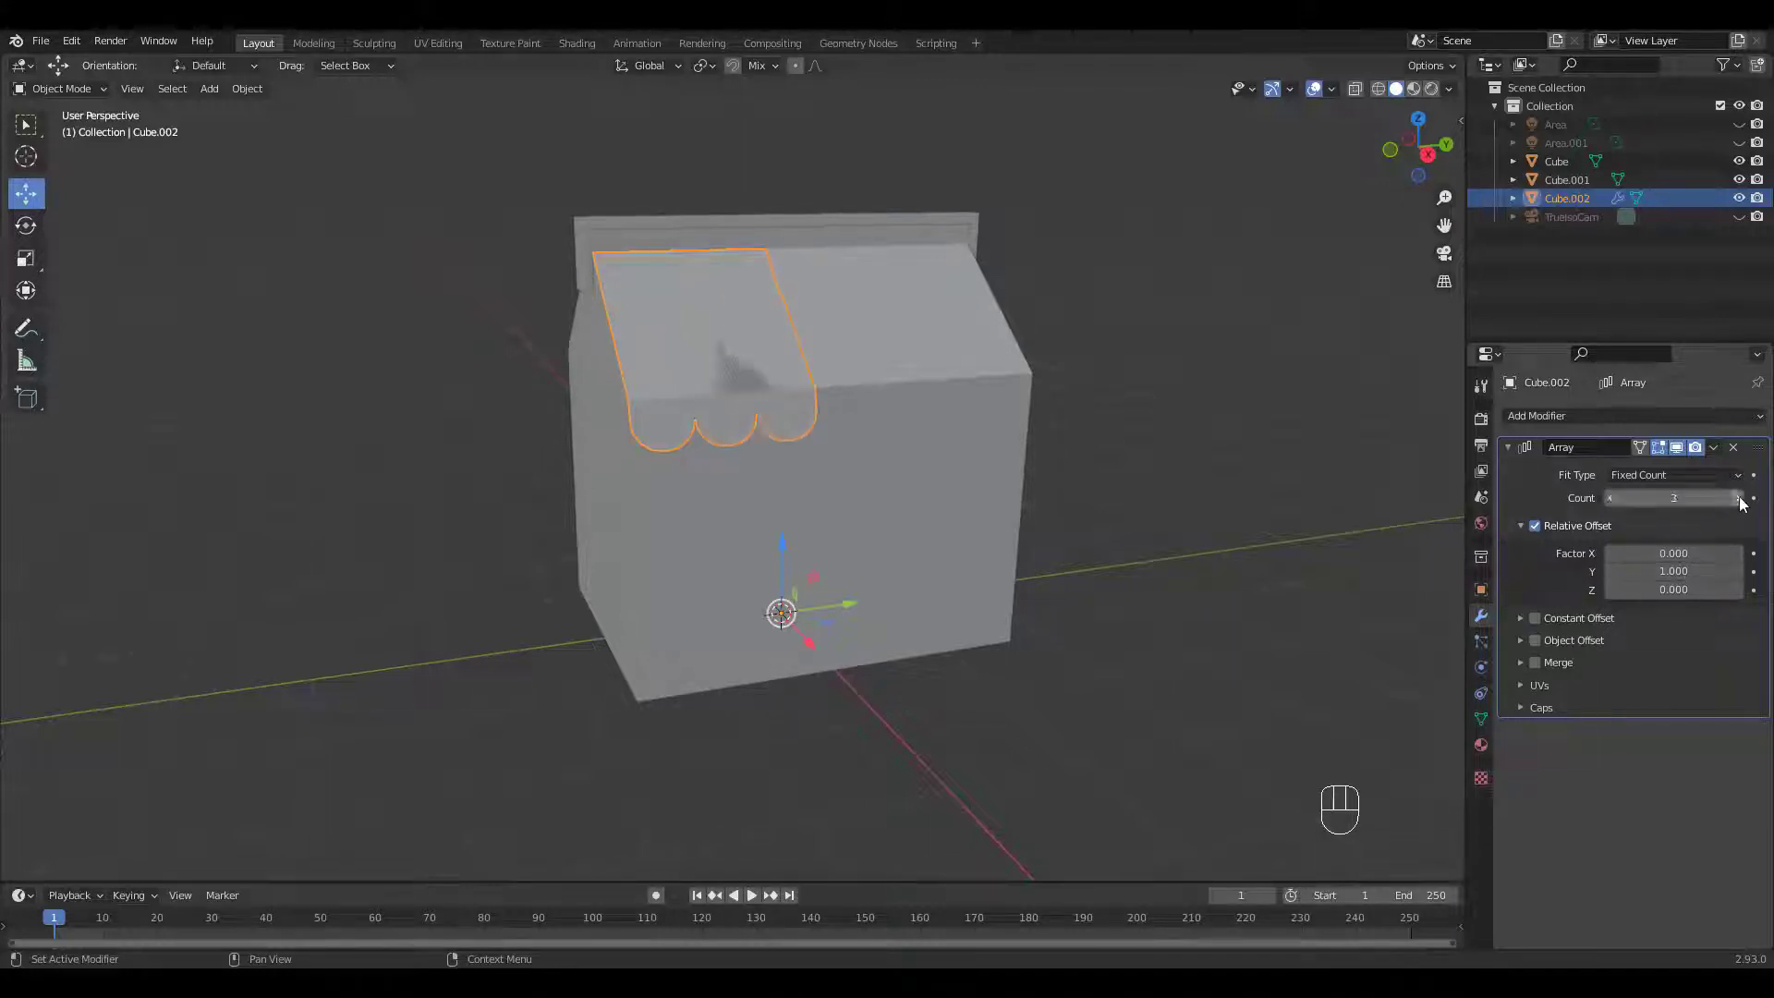
{"action": "left_click", "coordinate": [1739, 498]}
{"action": "left_click", "coordinate": [1739, 498]}
{"action": "left_click", "coordinate": [1740, 499]}
{"action": "left_click", "coordinate": [1740, 499]}
Step: Add a Solidify modifier to the scalloped roof with a thickness of -0.044 m
{"action": "middle_click_drag", "start_coordinate": [831, 332], "coordinate": [790, 338]}
{"action": "left_click", "coordinate": [1544, 415]}
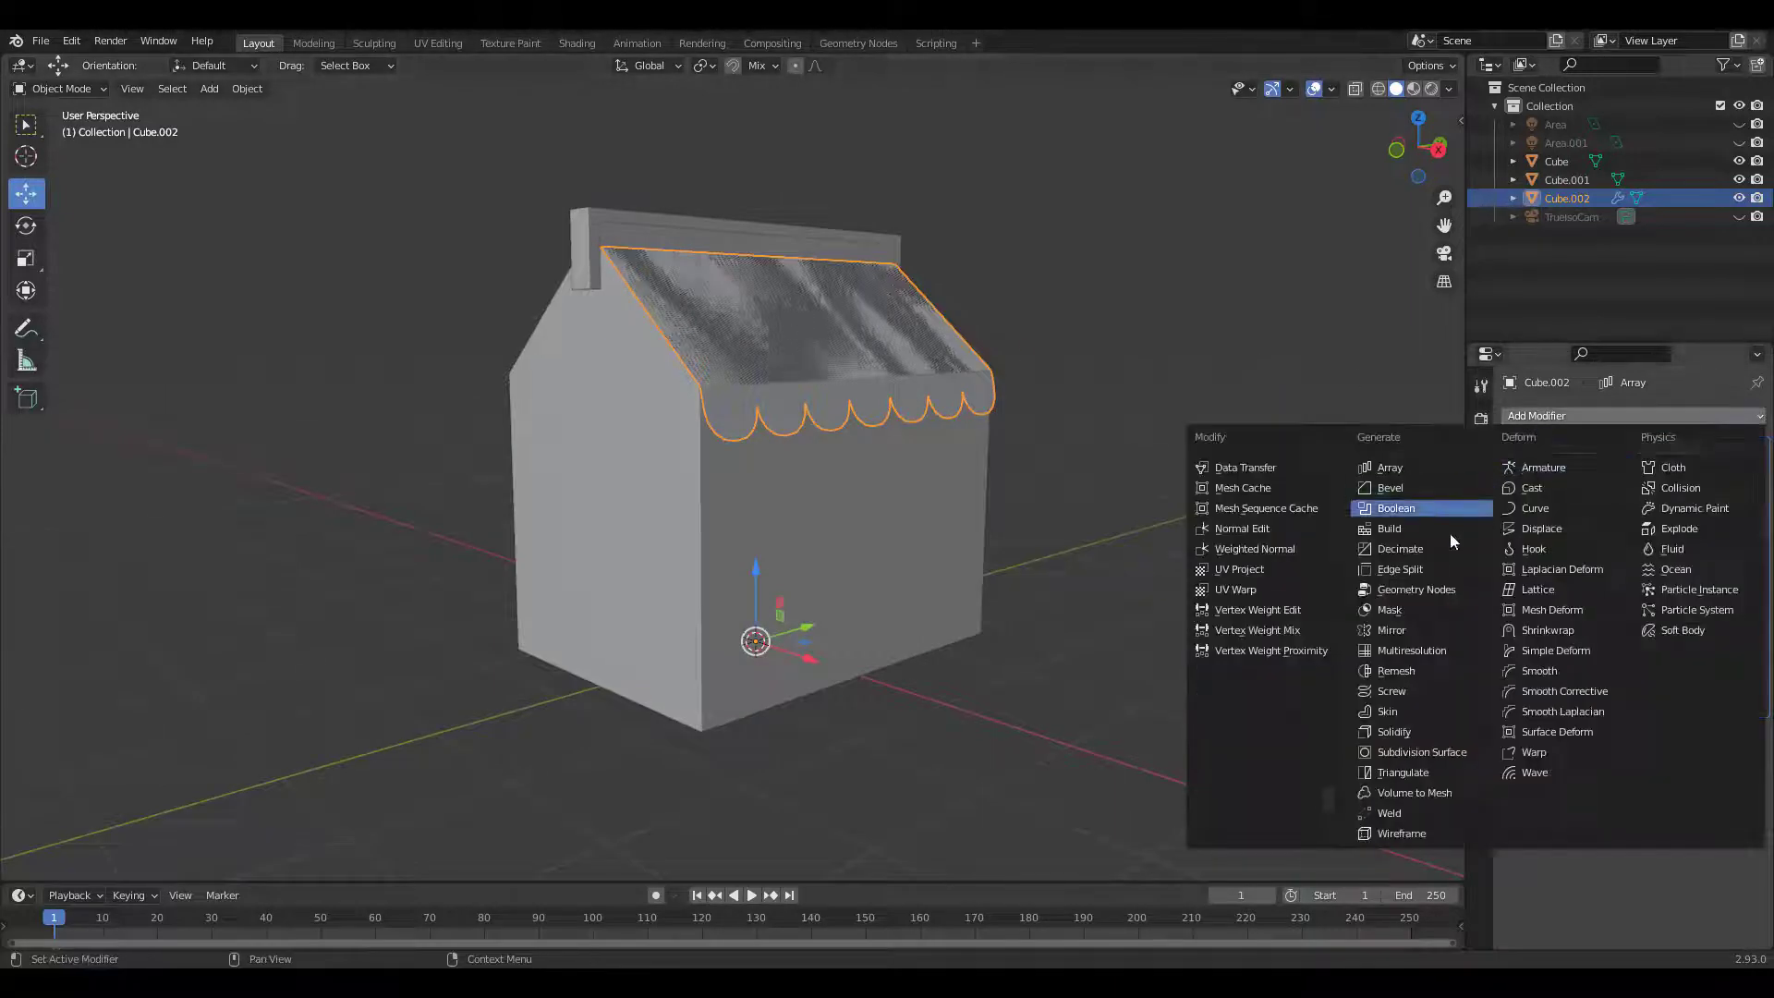
{"action": "left_click", "coordinate": [1395, 732]}
{"action": "left_click", "coordinate": [1508, 447]}
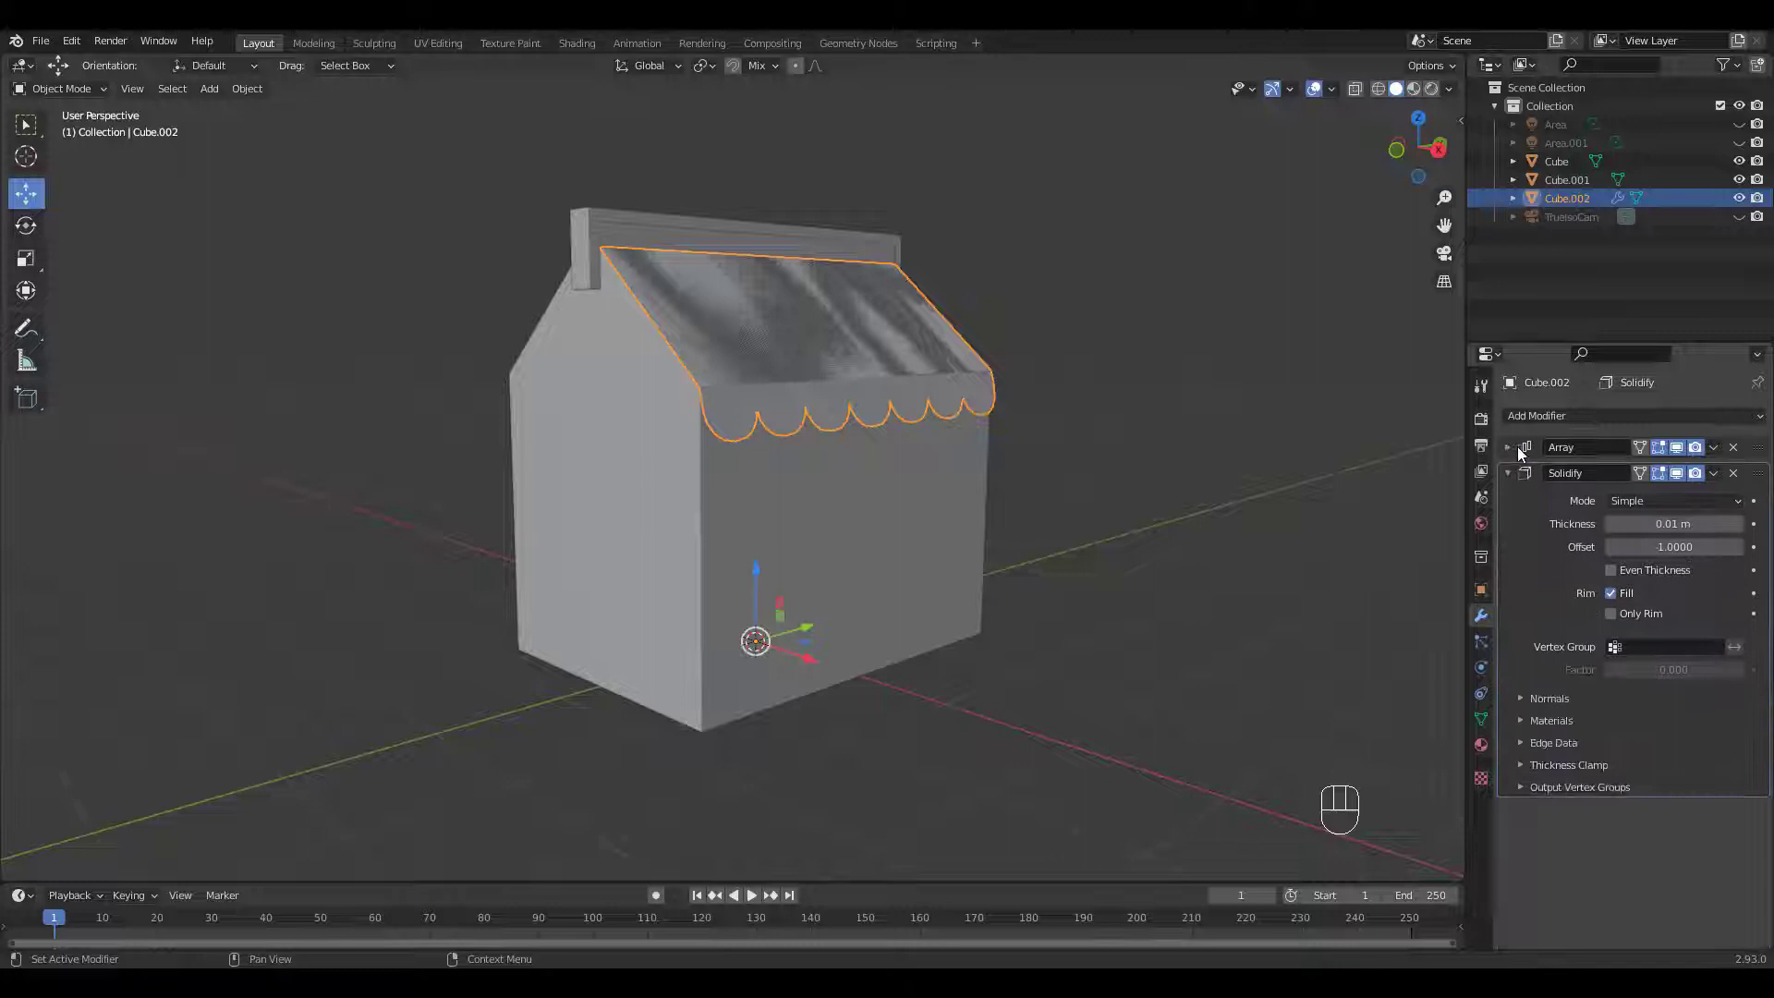
{"action": "middle_click_drag", "start_coordinate": [983, 464], "coordinate": [1112, 453]}
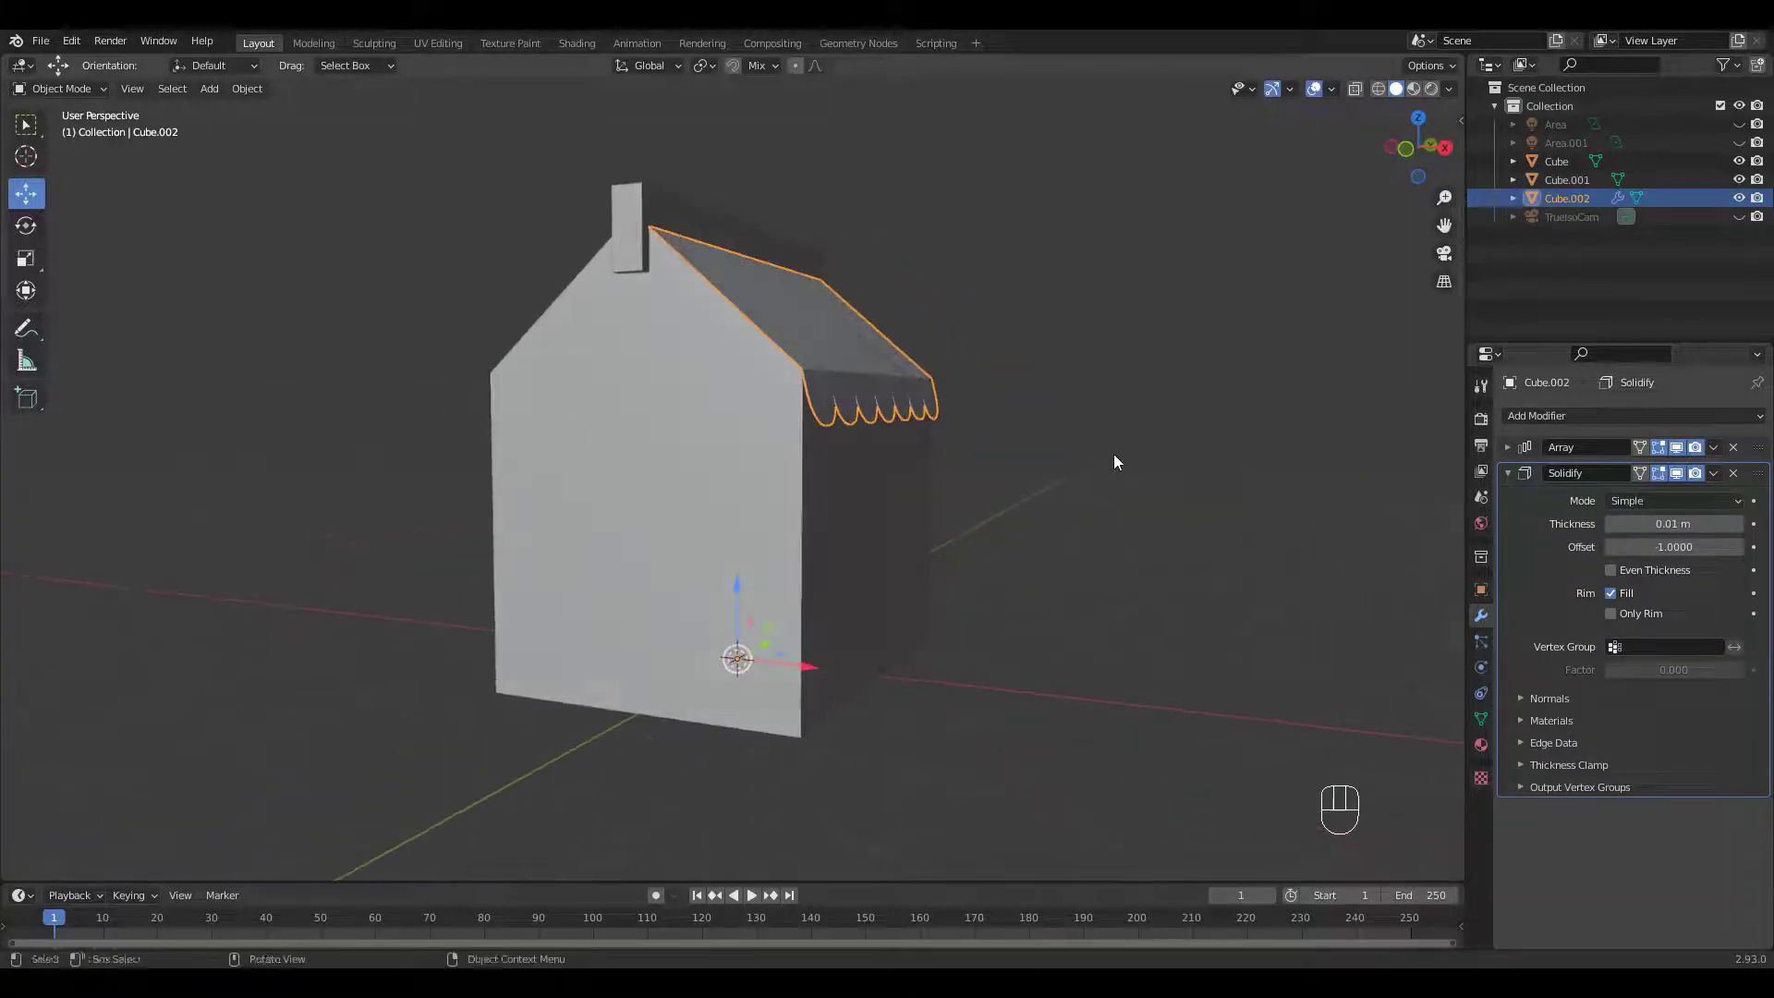
{"action": "left_click_drag", "start_coordinate": [1666, 523], "coordinate": [1615, 518], "text": "shift"}
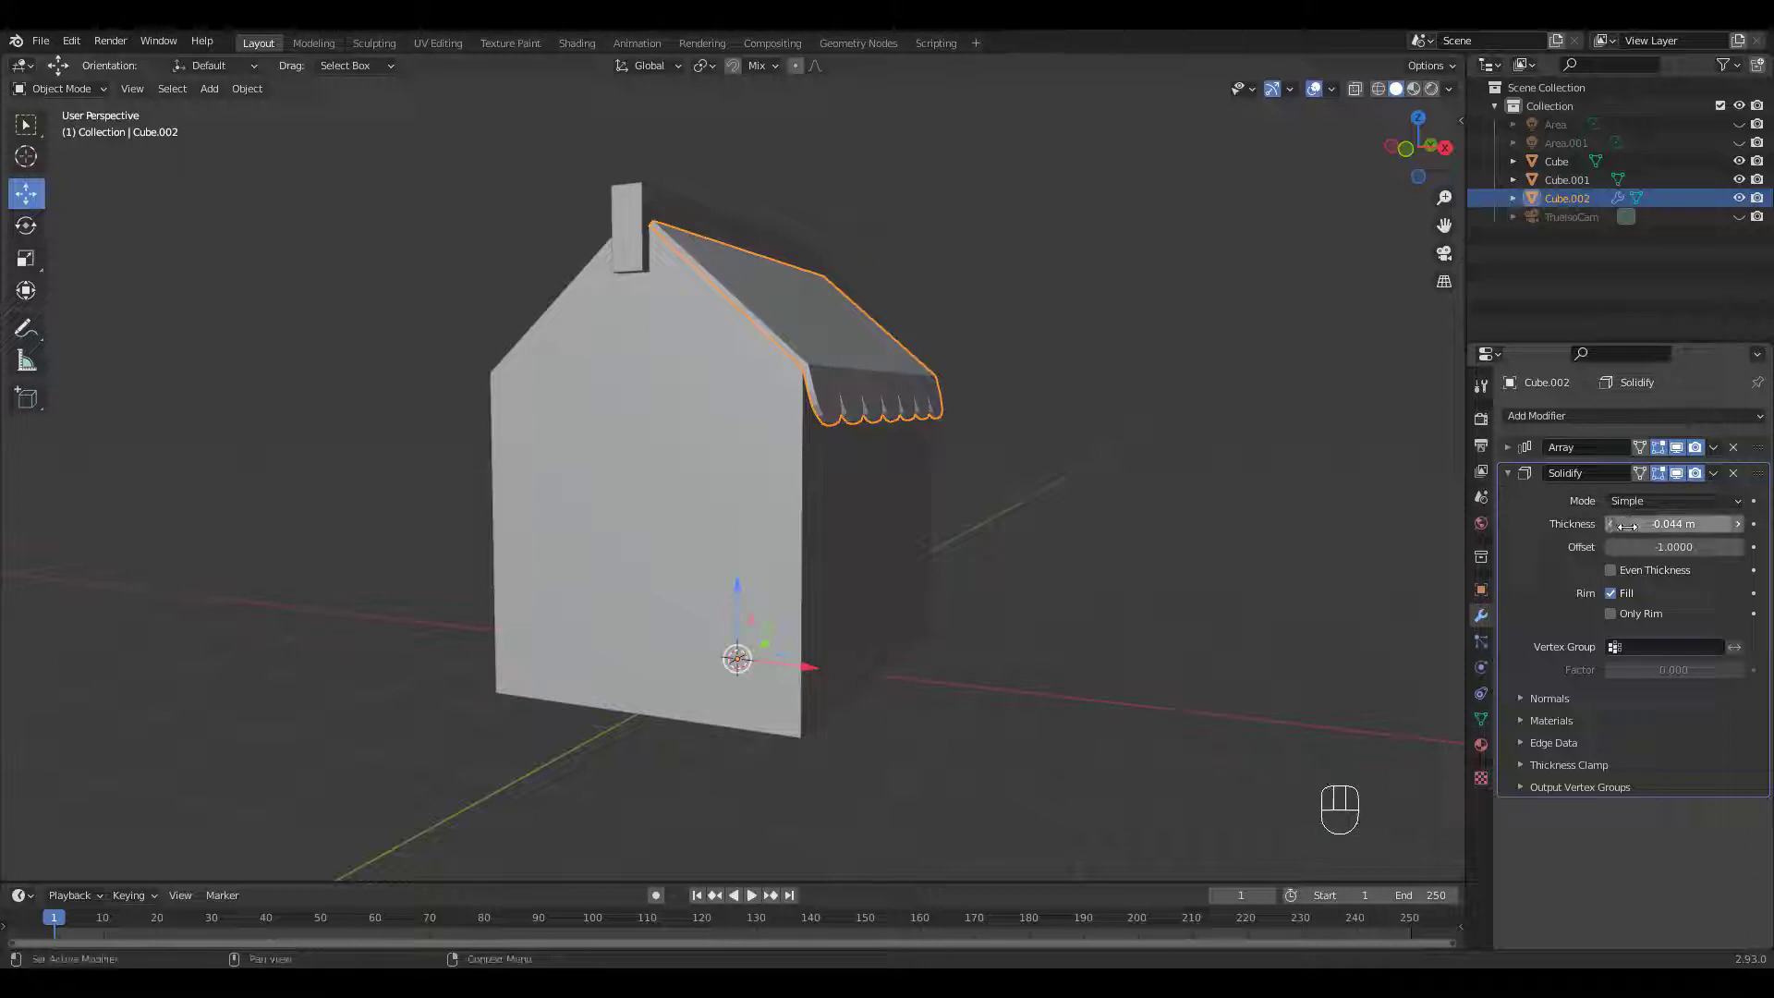
Step: Shade the scalloped roof smooth and enable Auto Smooth at 30°
{"action": "right_click", "coordinate": [862, 369]}
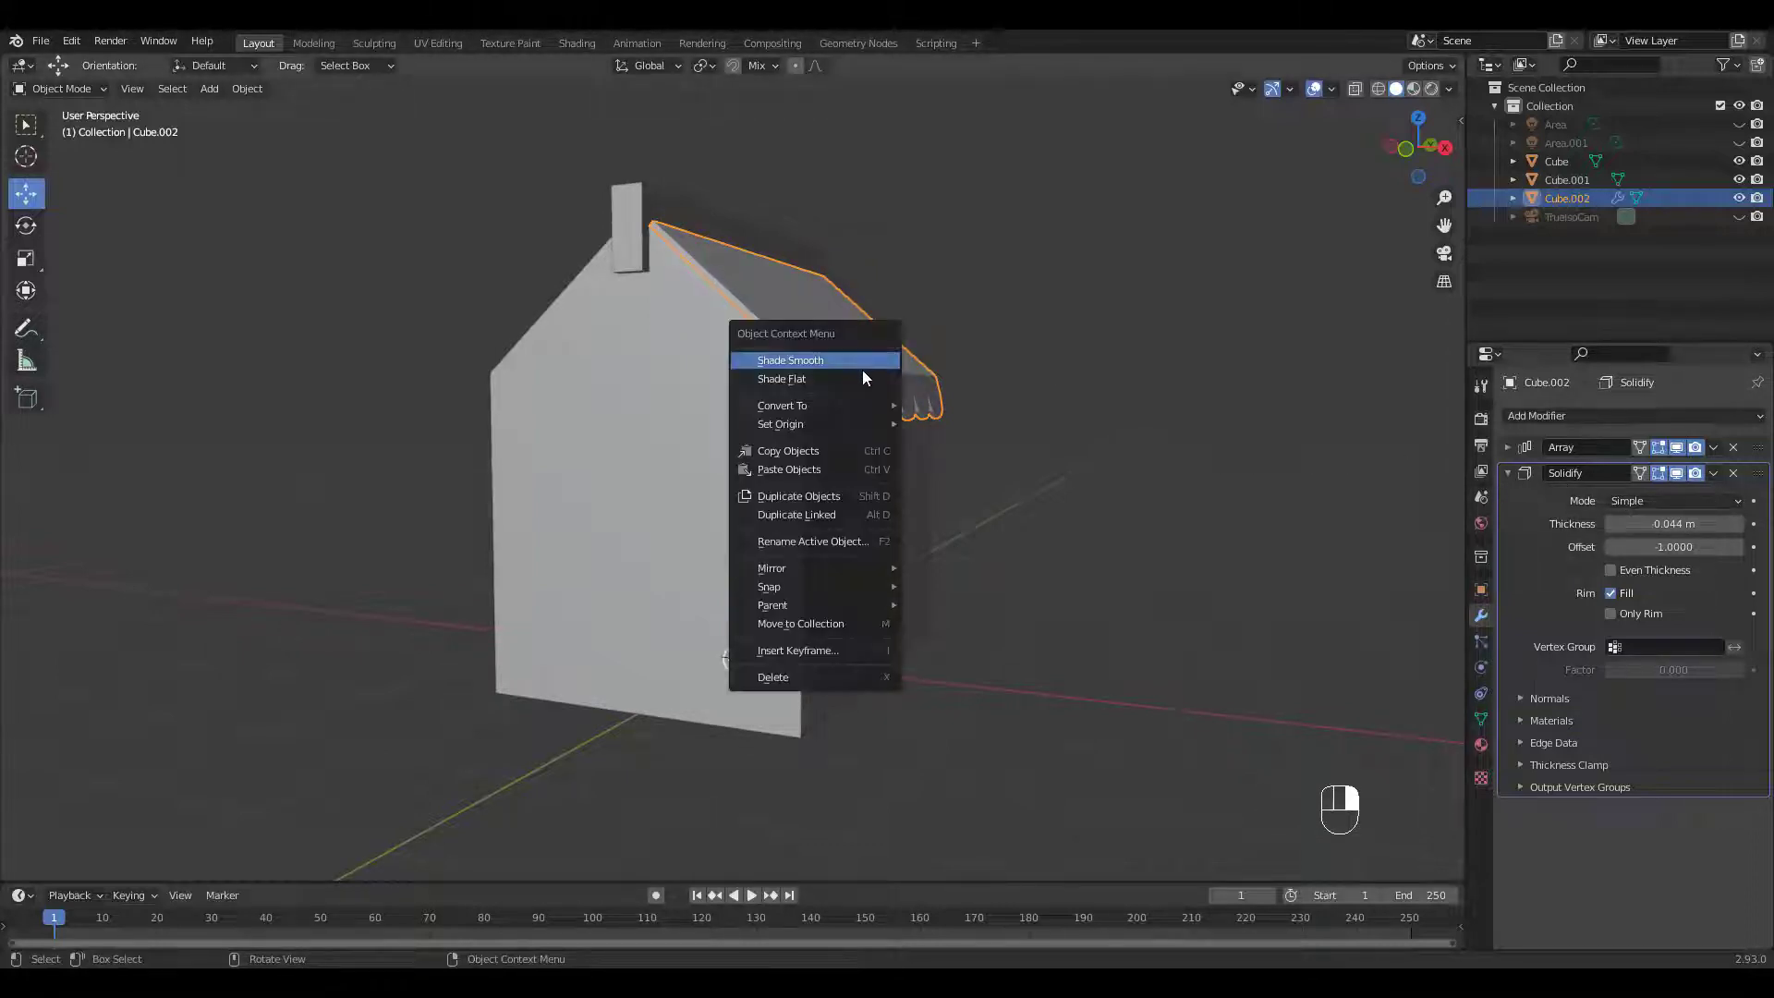
{"action": "left_click", "coordinate": [860, 364]}
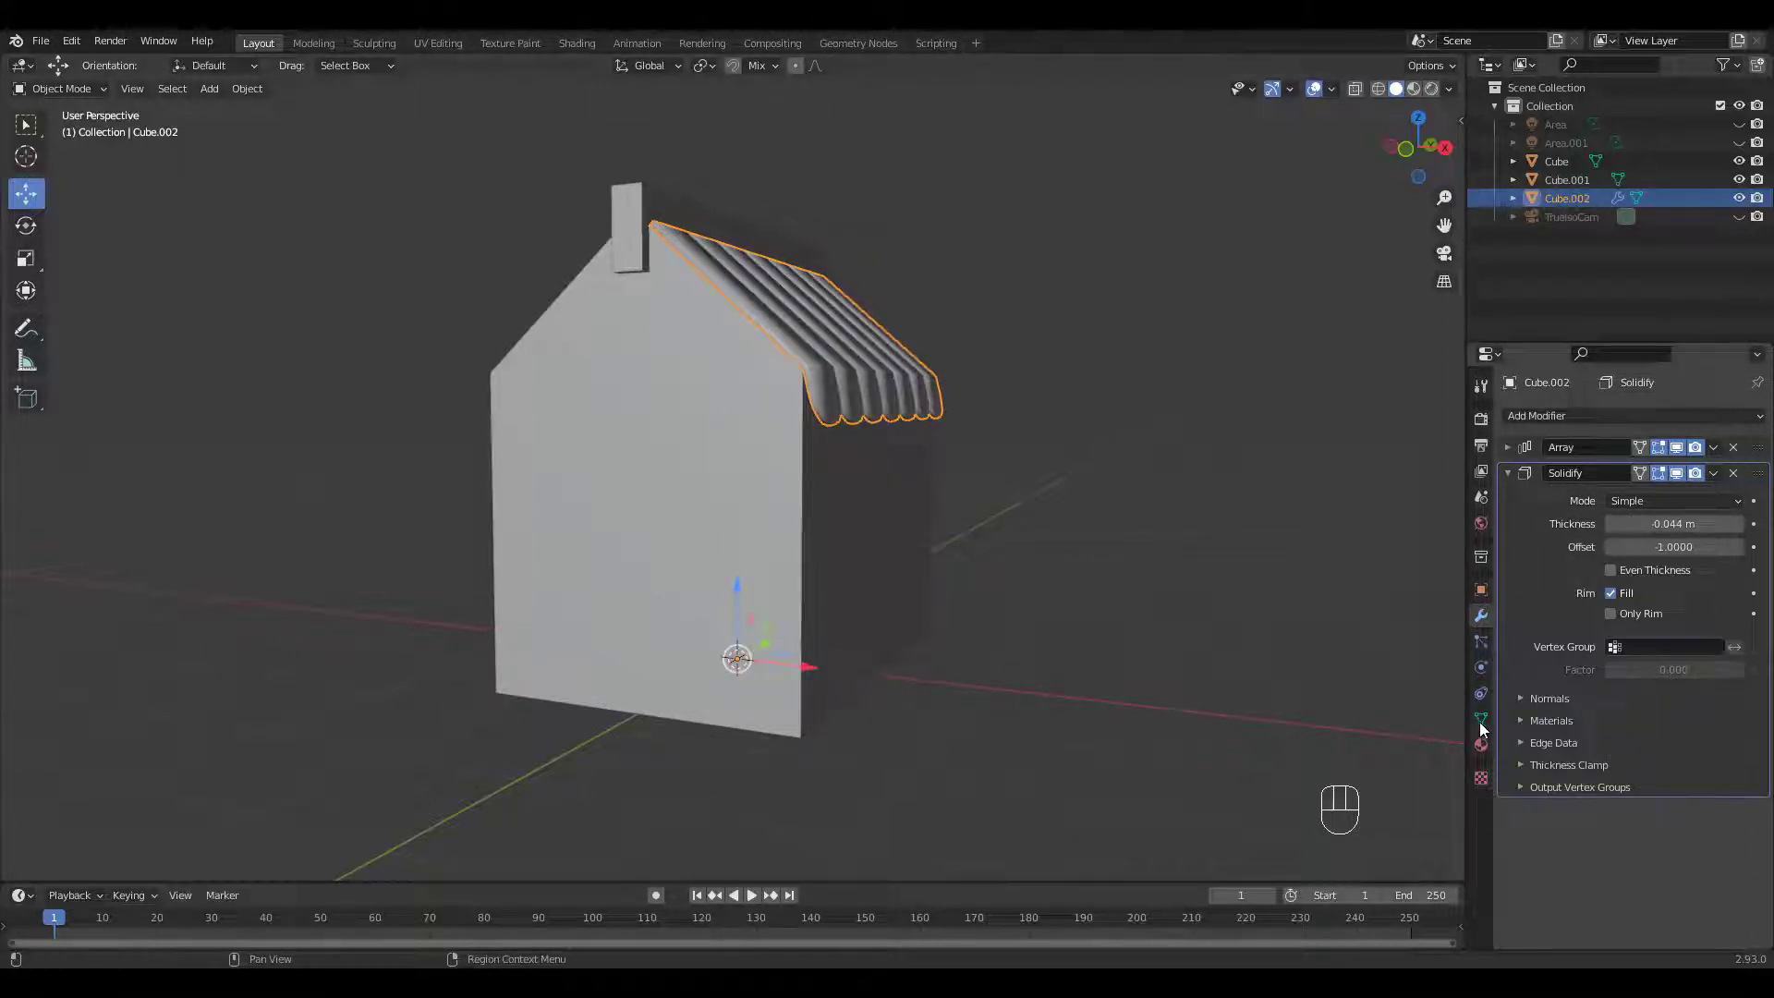
{"action": "left_click", "coordinate": [1480, 725]}
{"action": "left_click", "coordinate": [1610, 759]}
{"action": "middle_click_drag", "start_coordinate": [1050, 383], "coordinate": [1012, 420]}
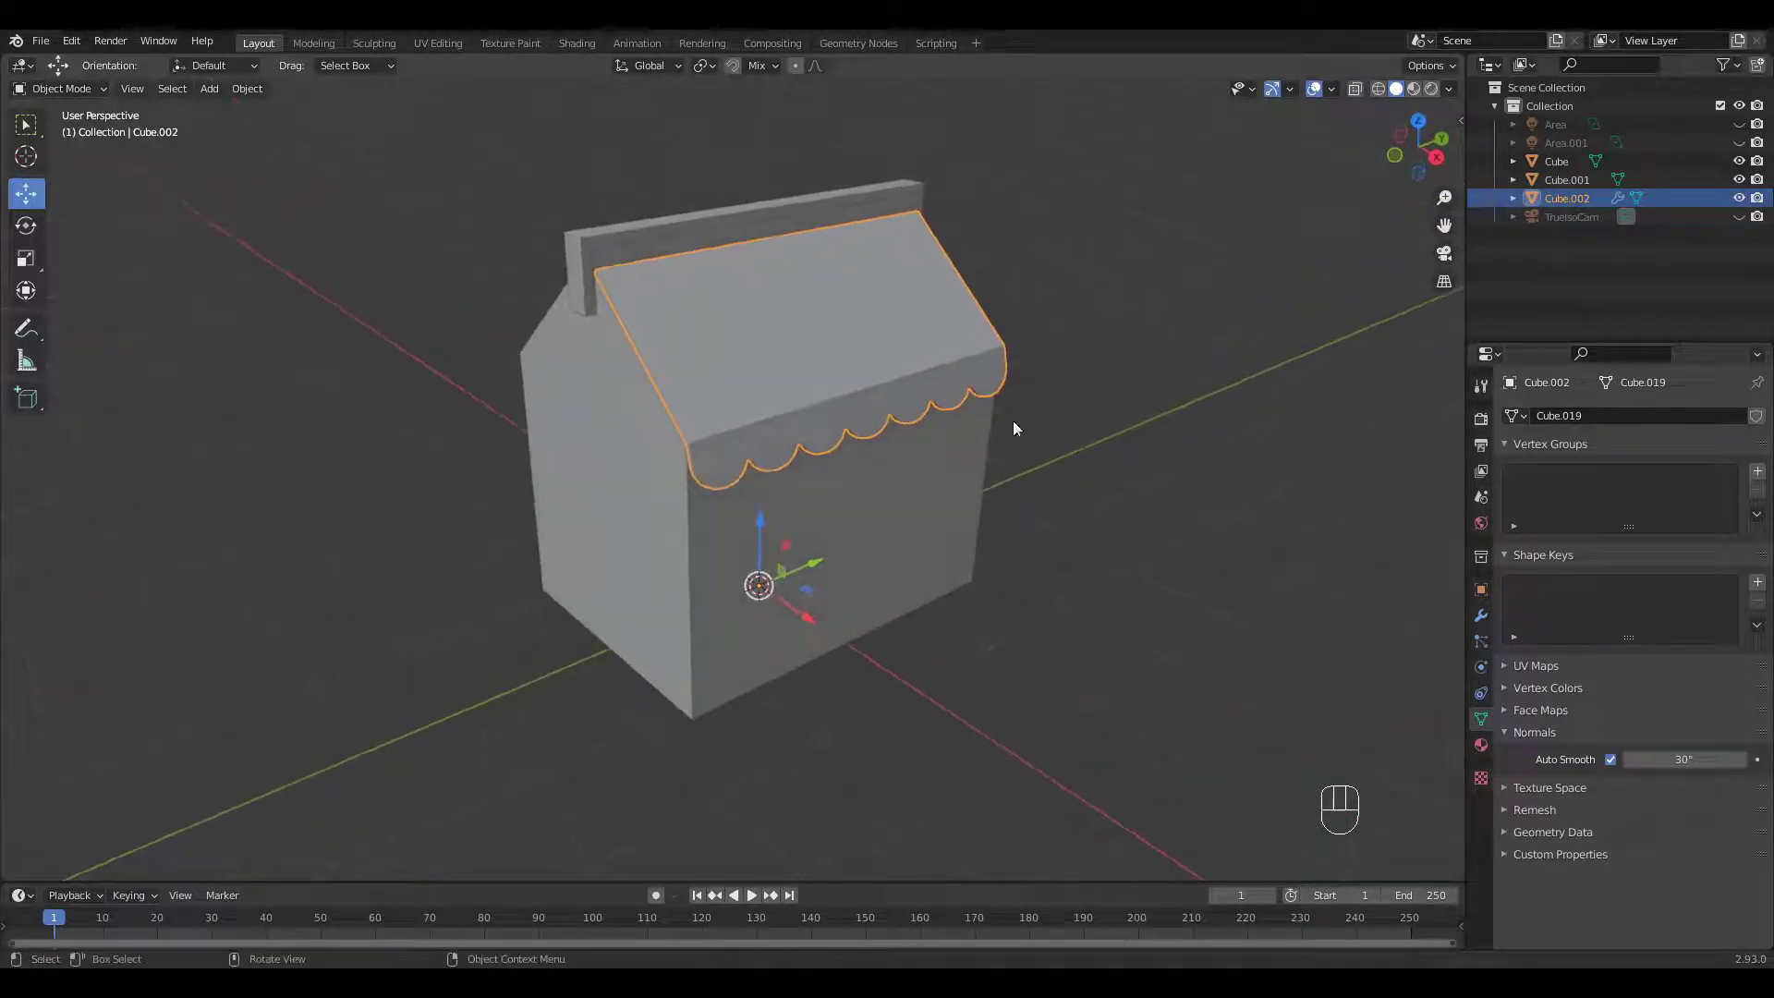
Step: Add a Mirror modifier on the X axis to the scalloped roof to cover the opposite slope
{"action": "left_click", "coordinate": [1480, 614]}
{"action": "left_click", "coordinate": [1530, 416]}
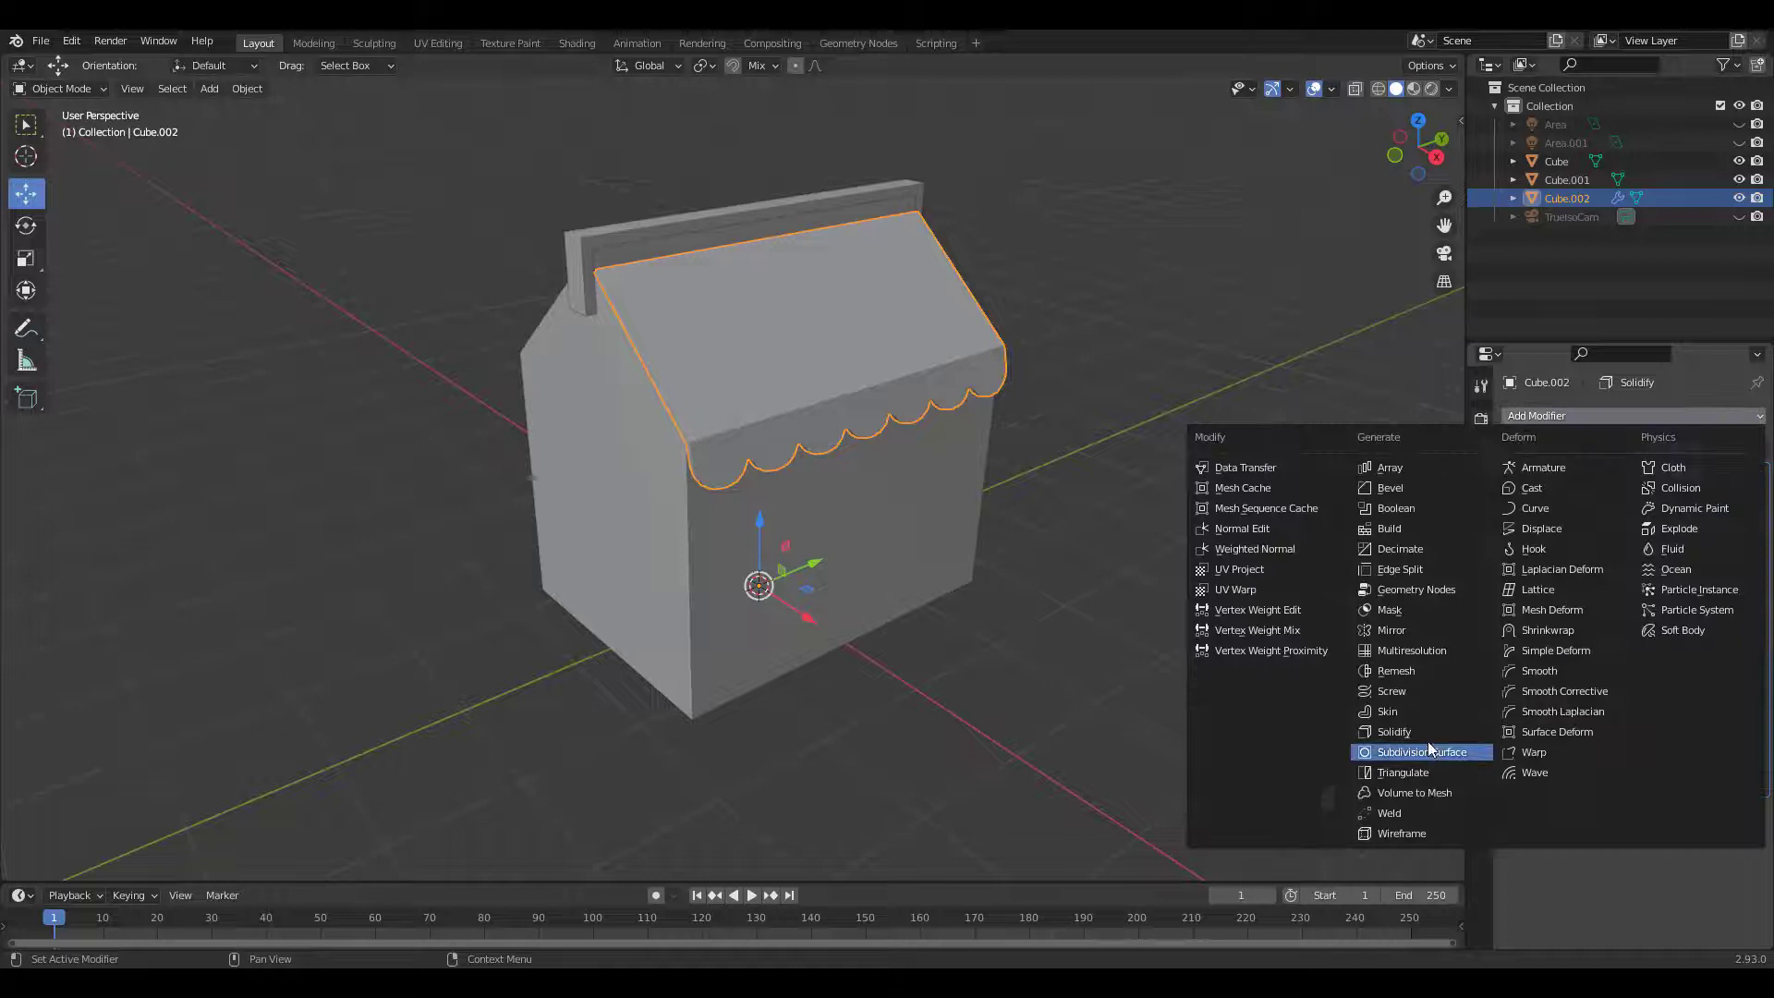
{"action": "left_click", "coordinate": [1402, 630]}
{"action": "middle_click_drag", "start_coordinate": [1260, 566], "coordinate": [931, 492]}
{"action": "left_click", "coordinate": [1163, 432]}
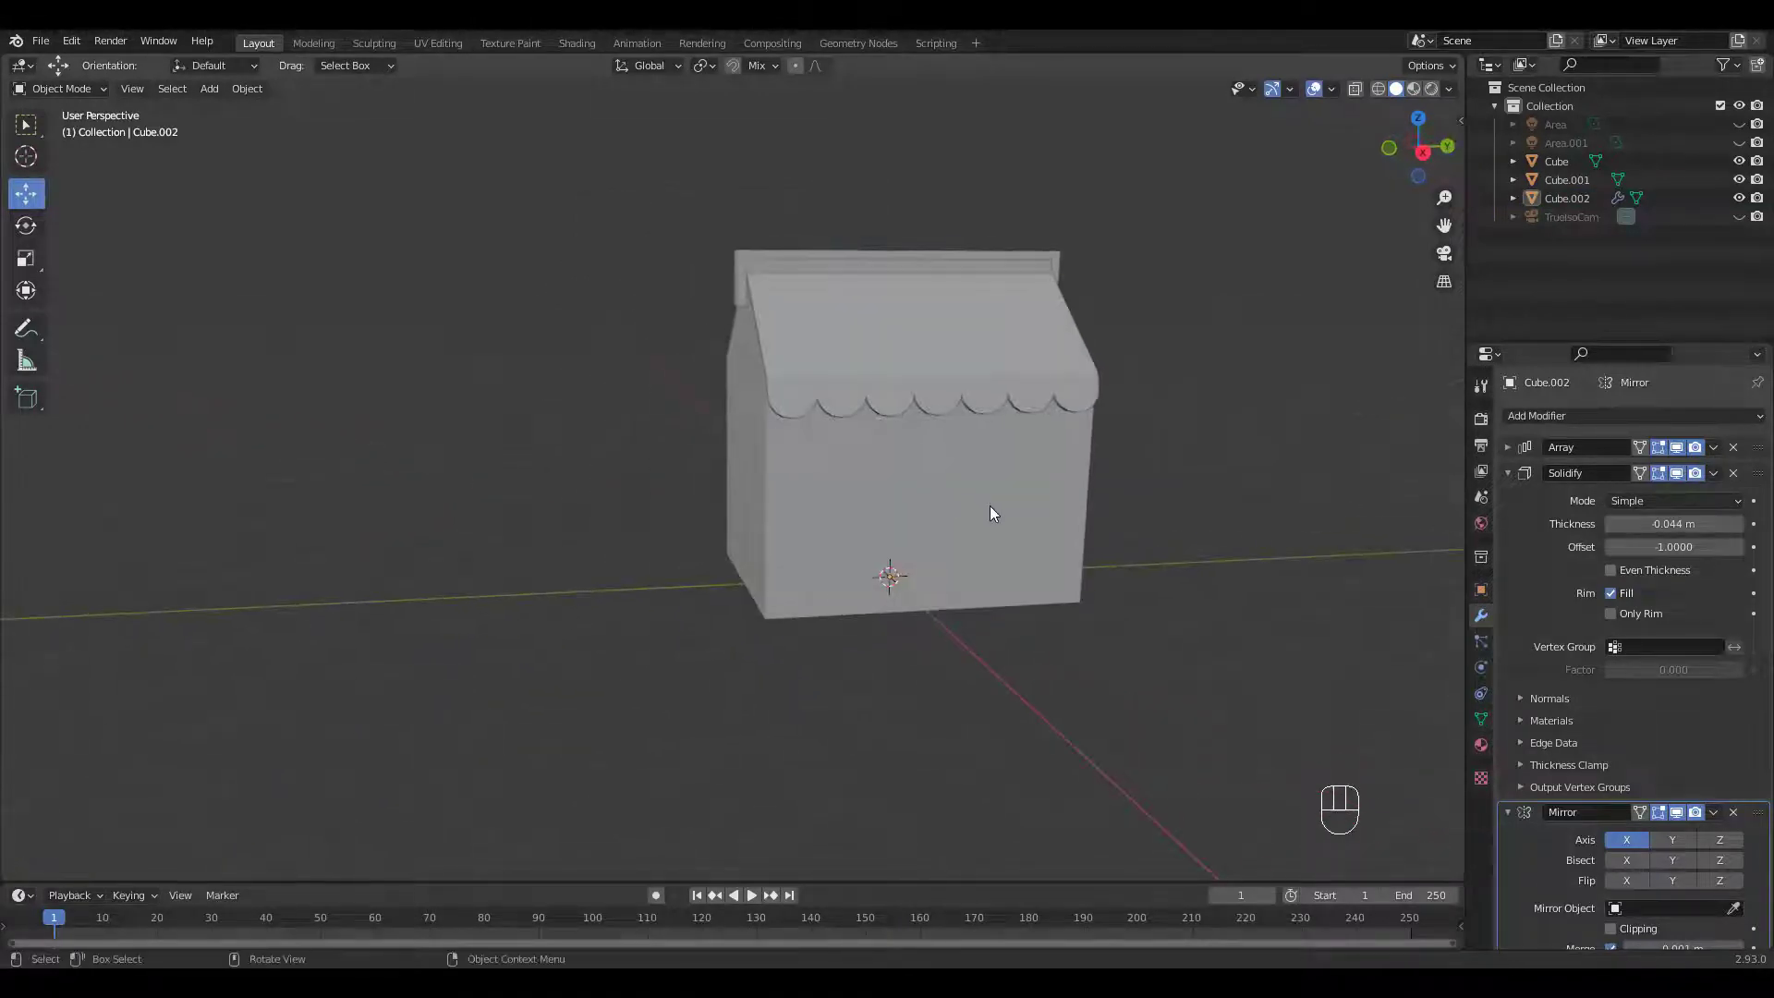
Step: Duplicate the house's front wall face below the scalloped eave in place and separate it into its own object
{"action": "key", "text": "KP_3"}
{"action": "middle_click_drag", "start_coordinate": [1244, 481], "coordinate": [1092, 496], "text": "shift"}
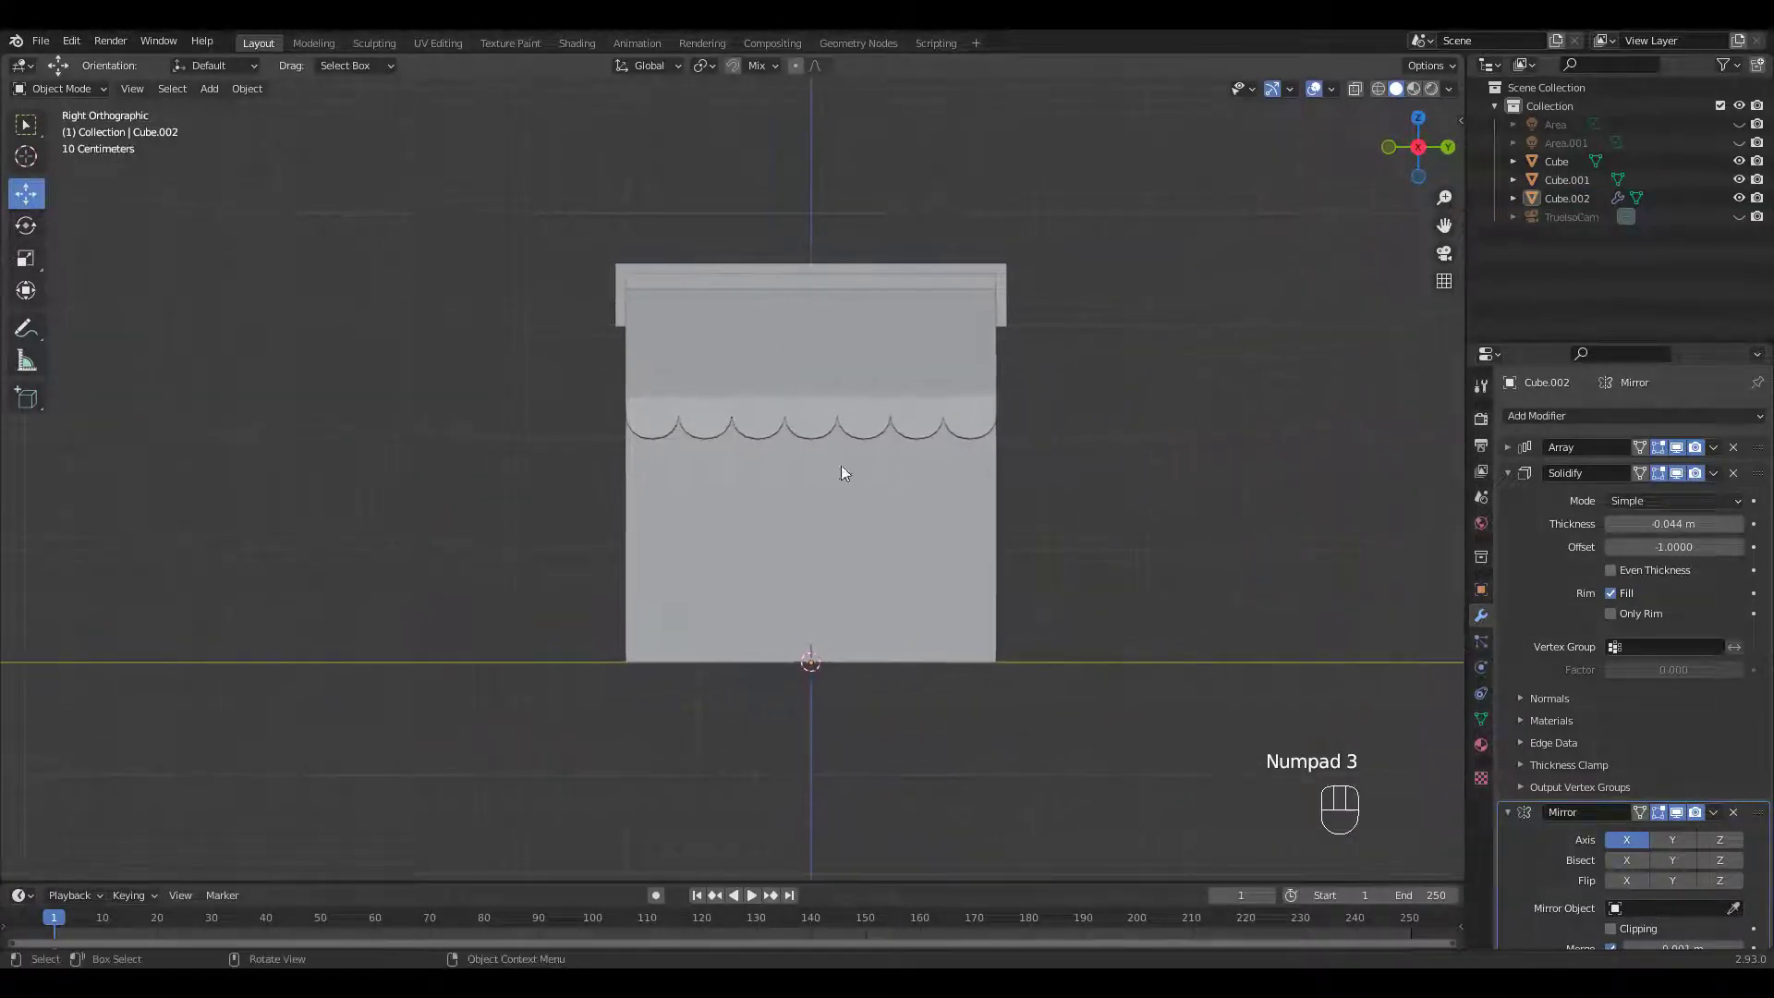
{"action": "left_click", "coordinate": [934, 657]}
{"action": "key", "text": "Tab"}
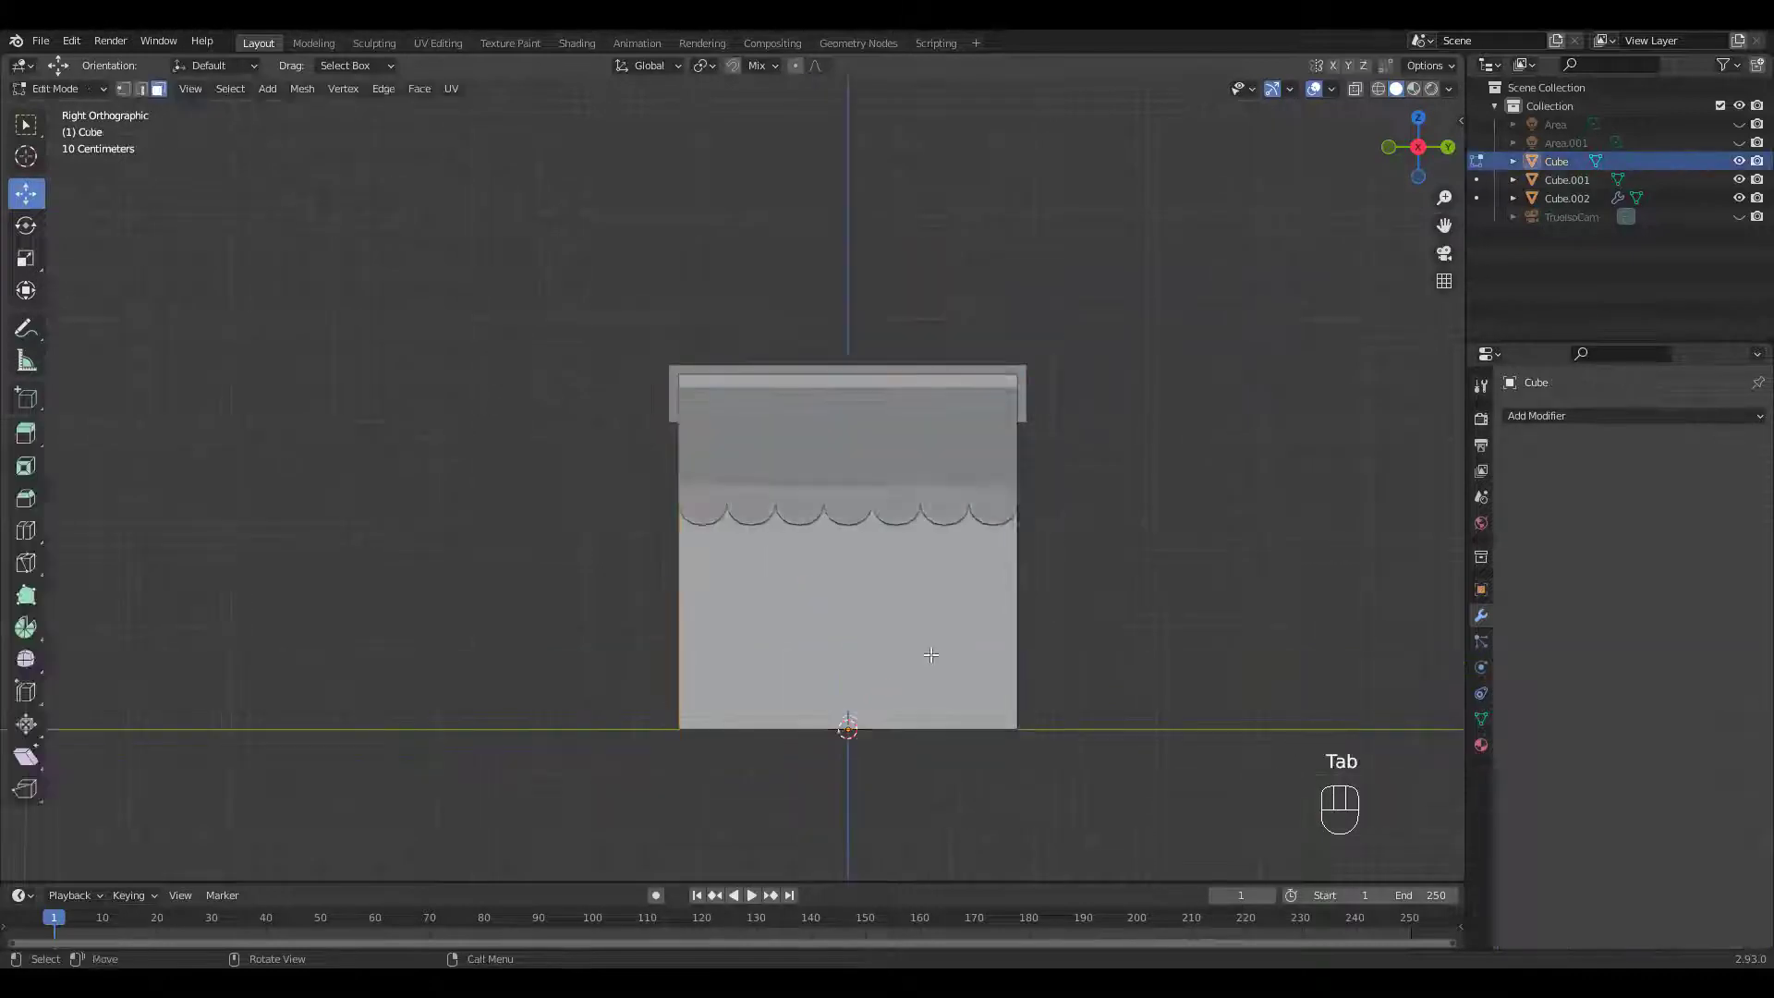
{"action": "left_click", "coordinate": [930, 651]}
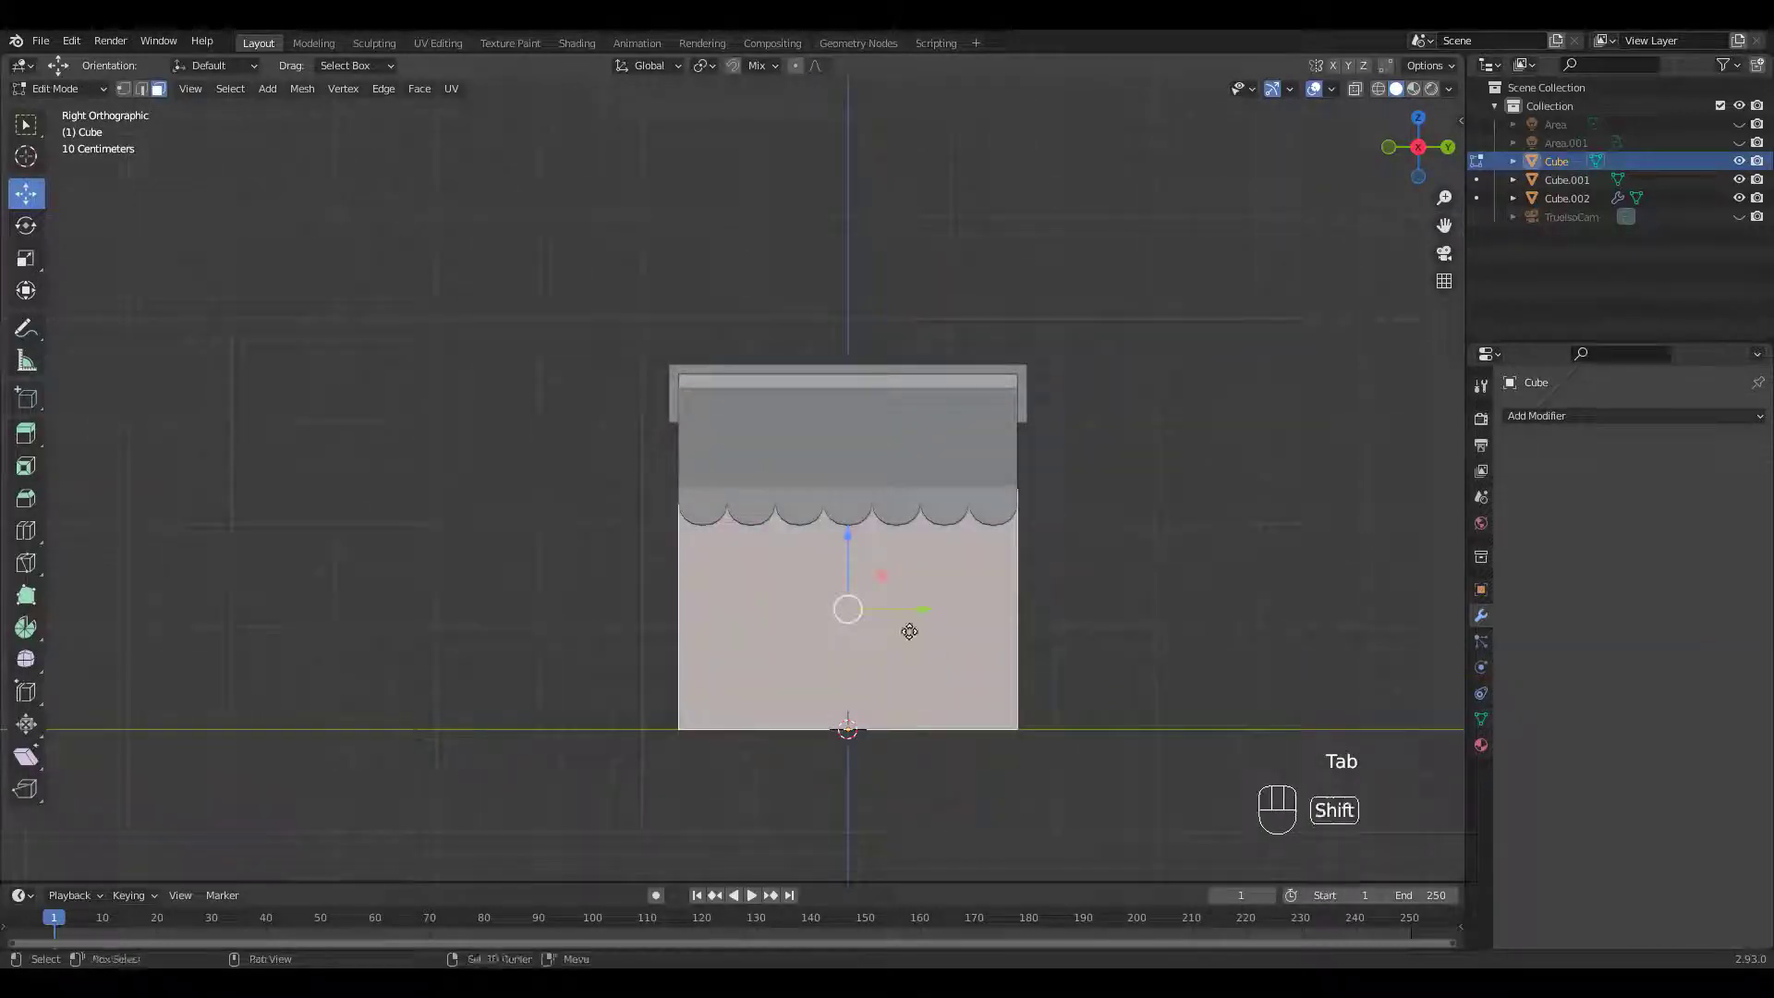
{"action": "key", "text": "shift+d"}
{"action": "right_click", "coordinate": [970, 634]}
{"action": "key", "text": "p"}
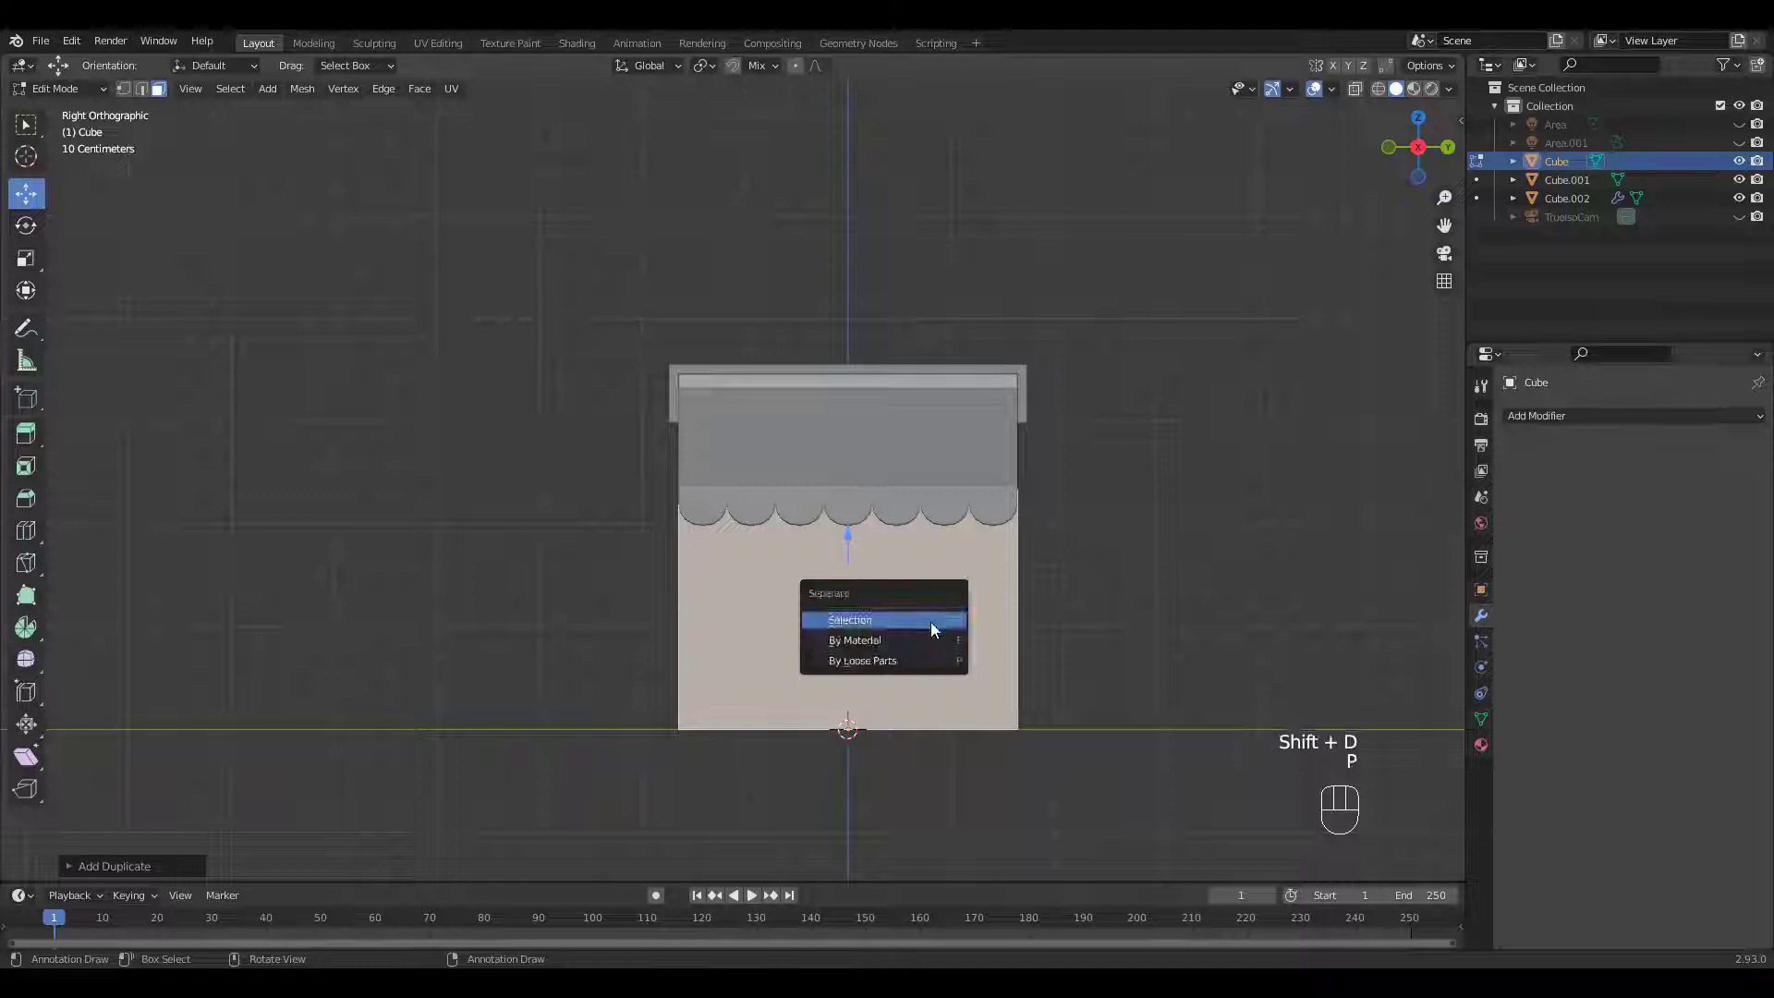
{"action": "left_click", "coordinate": [929, 623]}
Step: Scale the separated wall face narrower along Y to door width
{"action": "key", "text": "Tab"}
{"action": "left_click", "coordinate": [926, 641]}
{"action": "key", "text": "Tab"}
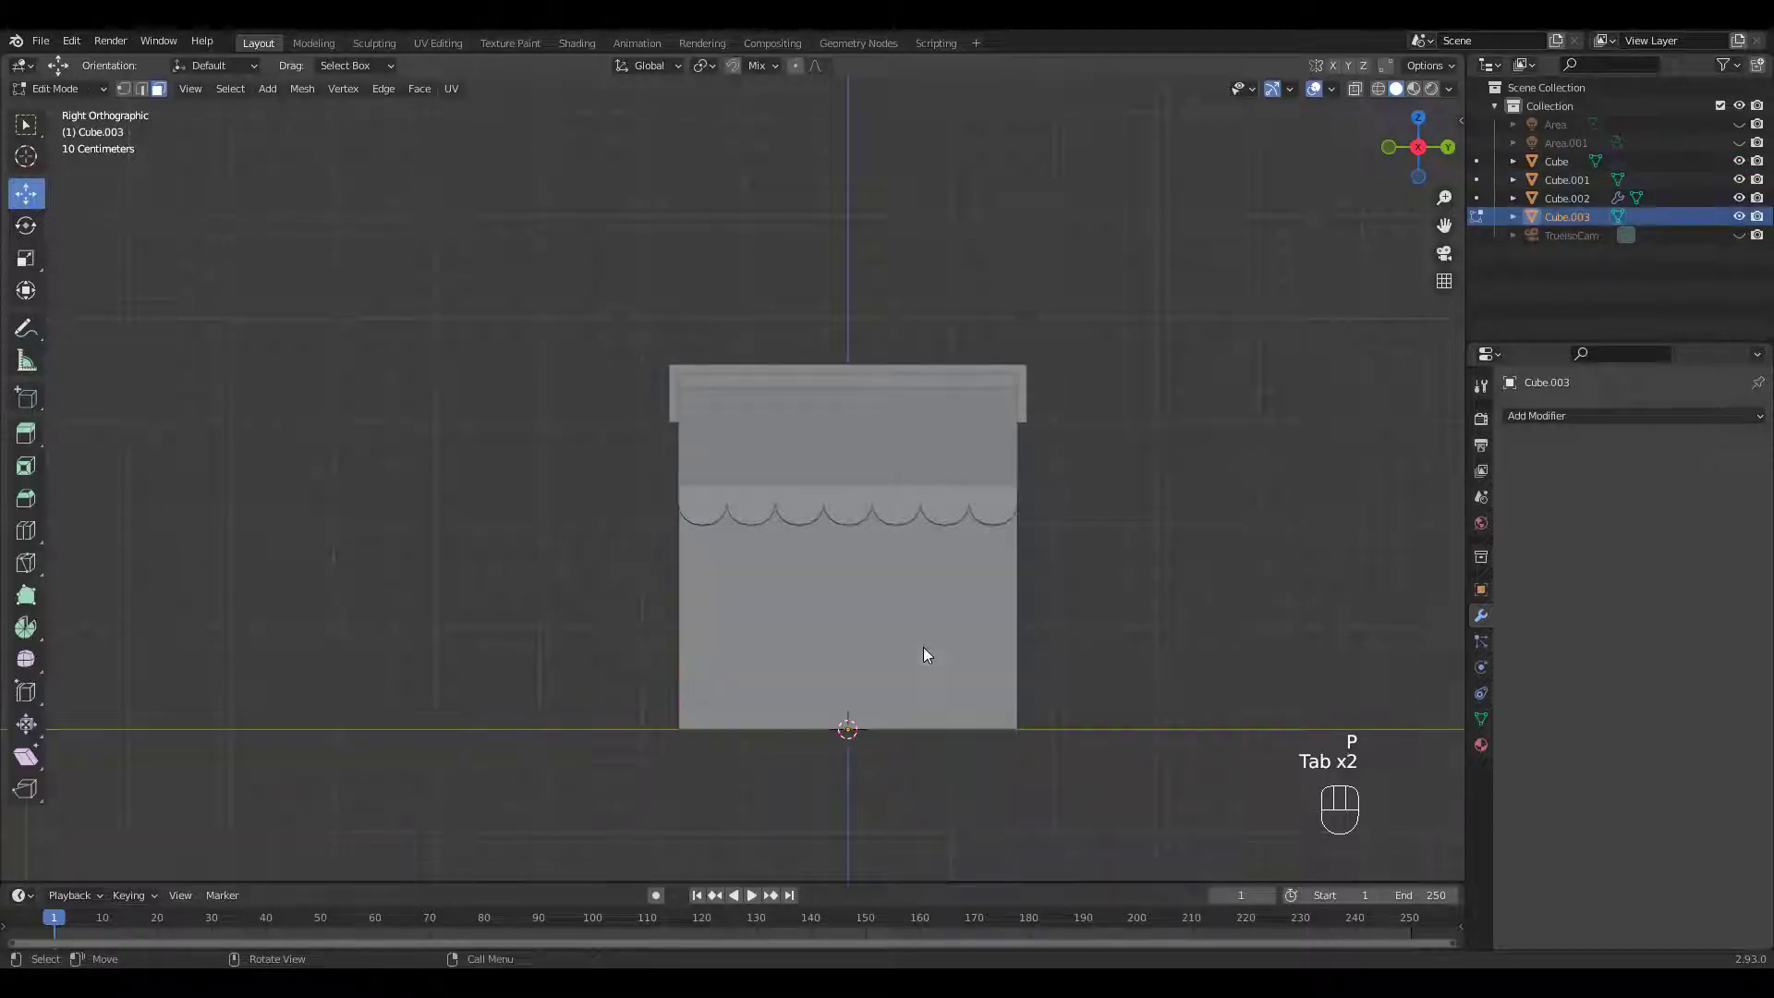
{"action": "key", "text": "a"}
{"action": "key", "text": "s"}
{"action": "left_click_drag", "start_coordinate": [913, 607], "coordinate": [867, 613]}
Step: Lower the door panel's top edge along Z by about 0.63 m to sit below the scalloped eave
{"action": "key", "text": "1"}
{"action": "left_click", "coordinate": [902, 462]}
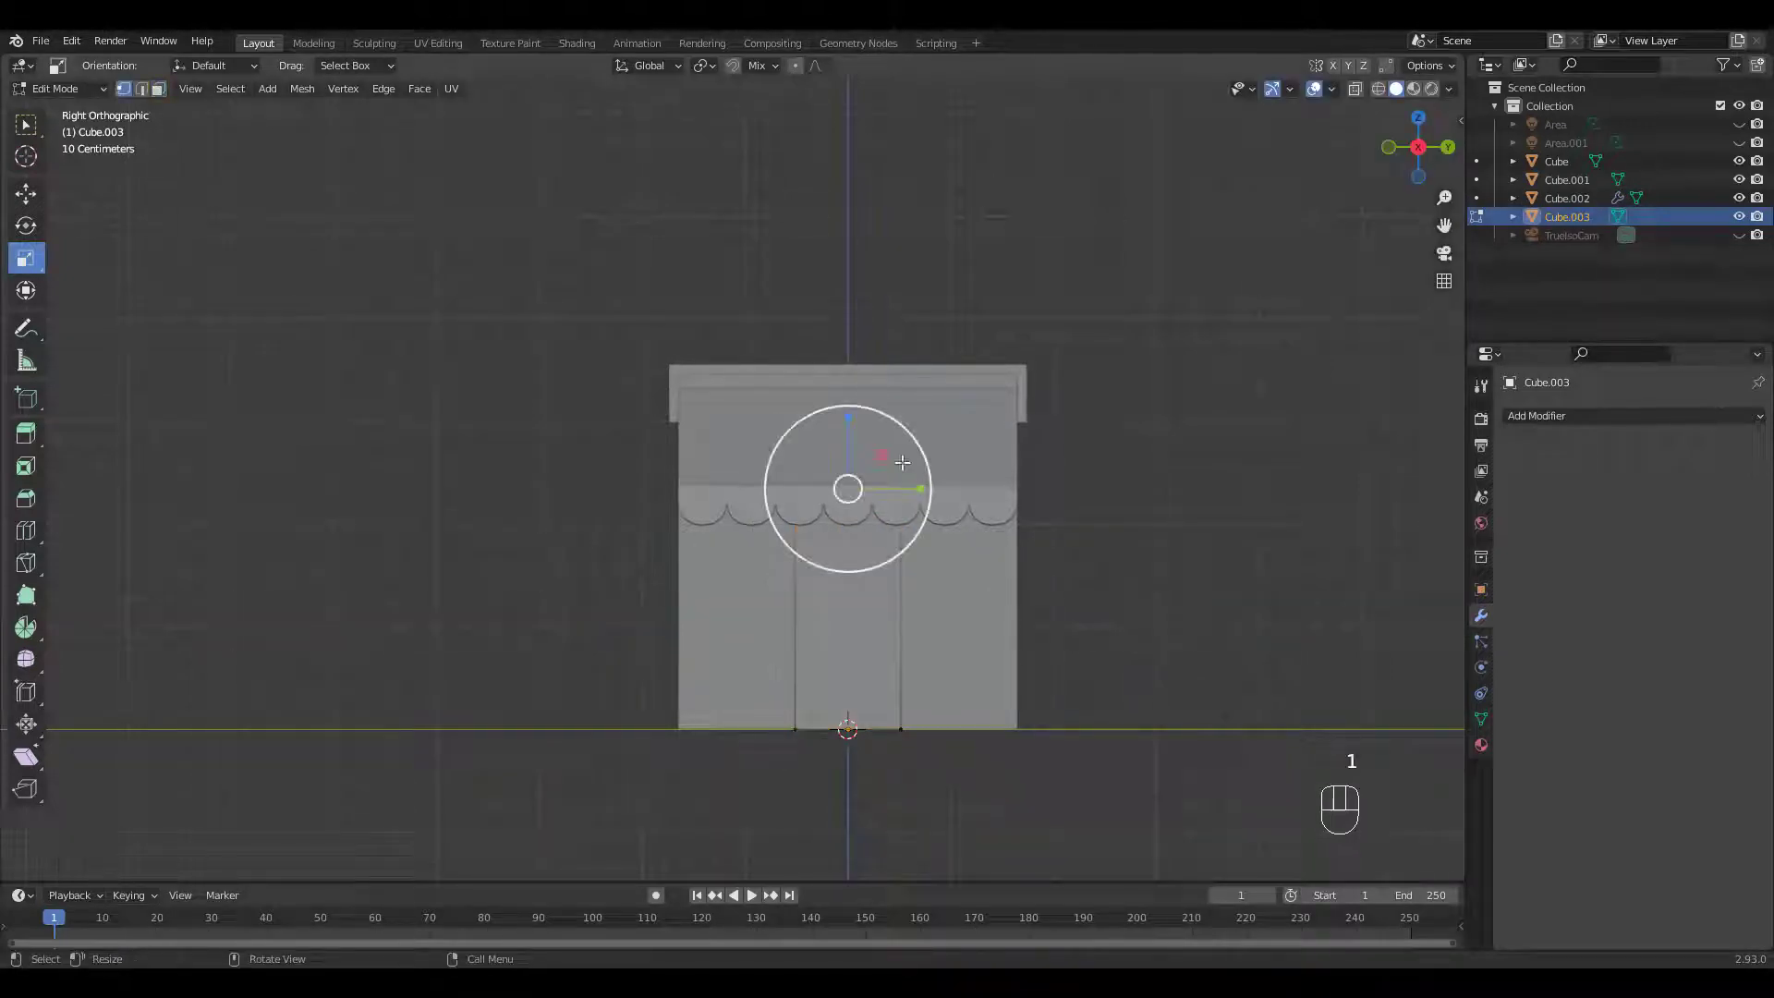
{"action": "key", "text": "g"}
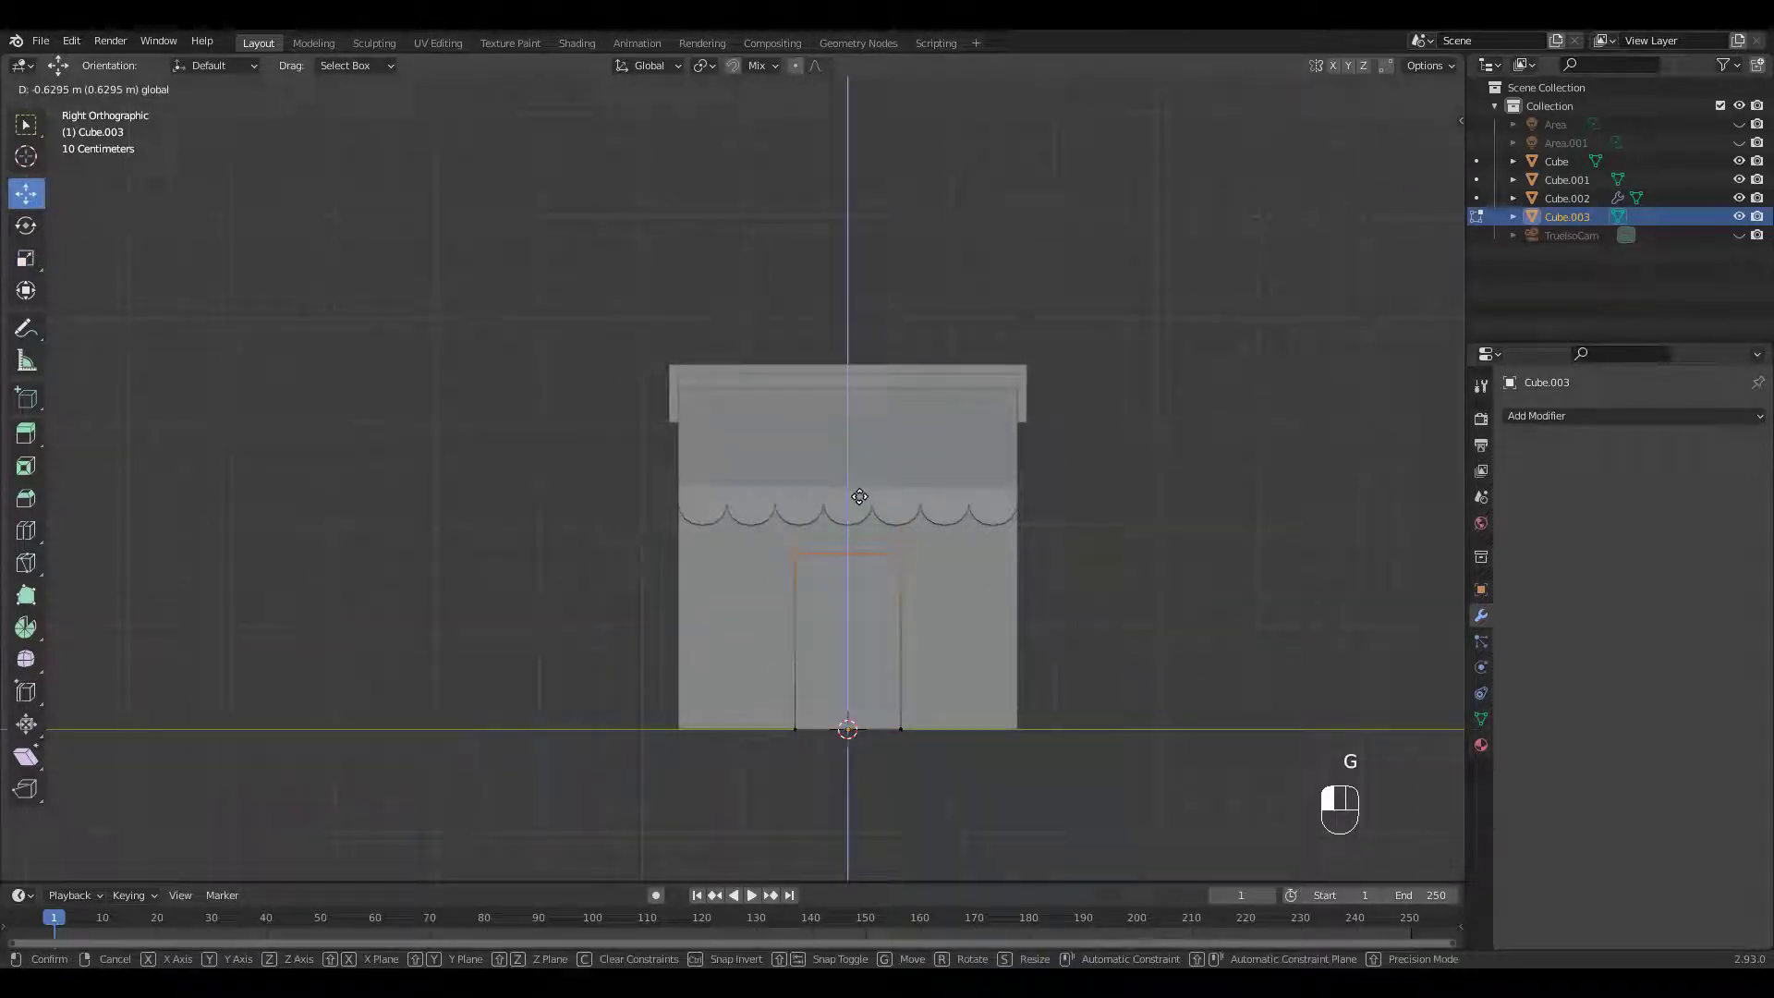
{"action": "left_click", "coordinate": [860, 497]}
{"action": "key", "text": "Tab"}
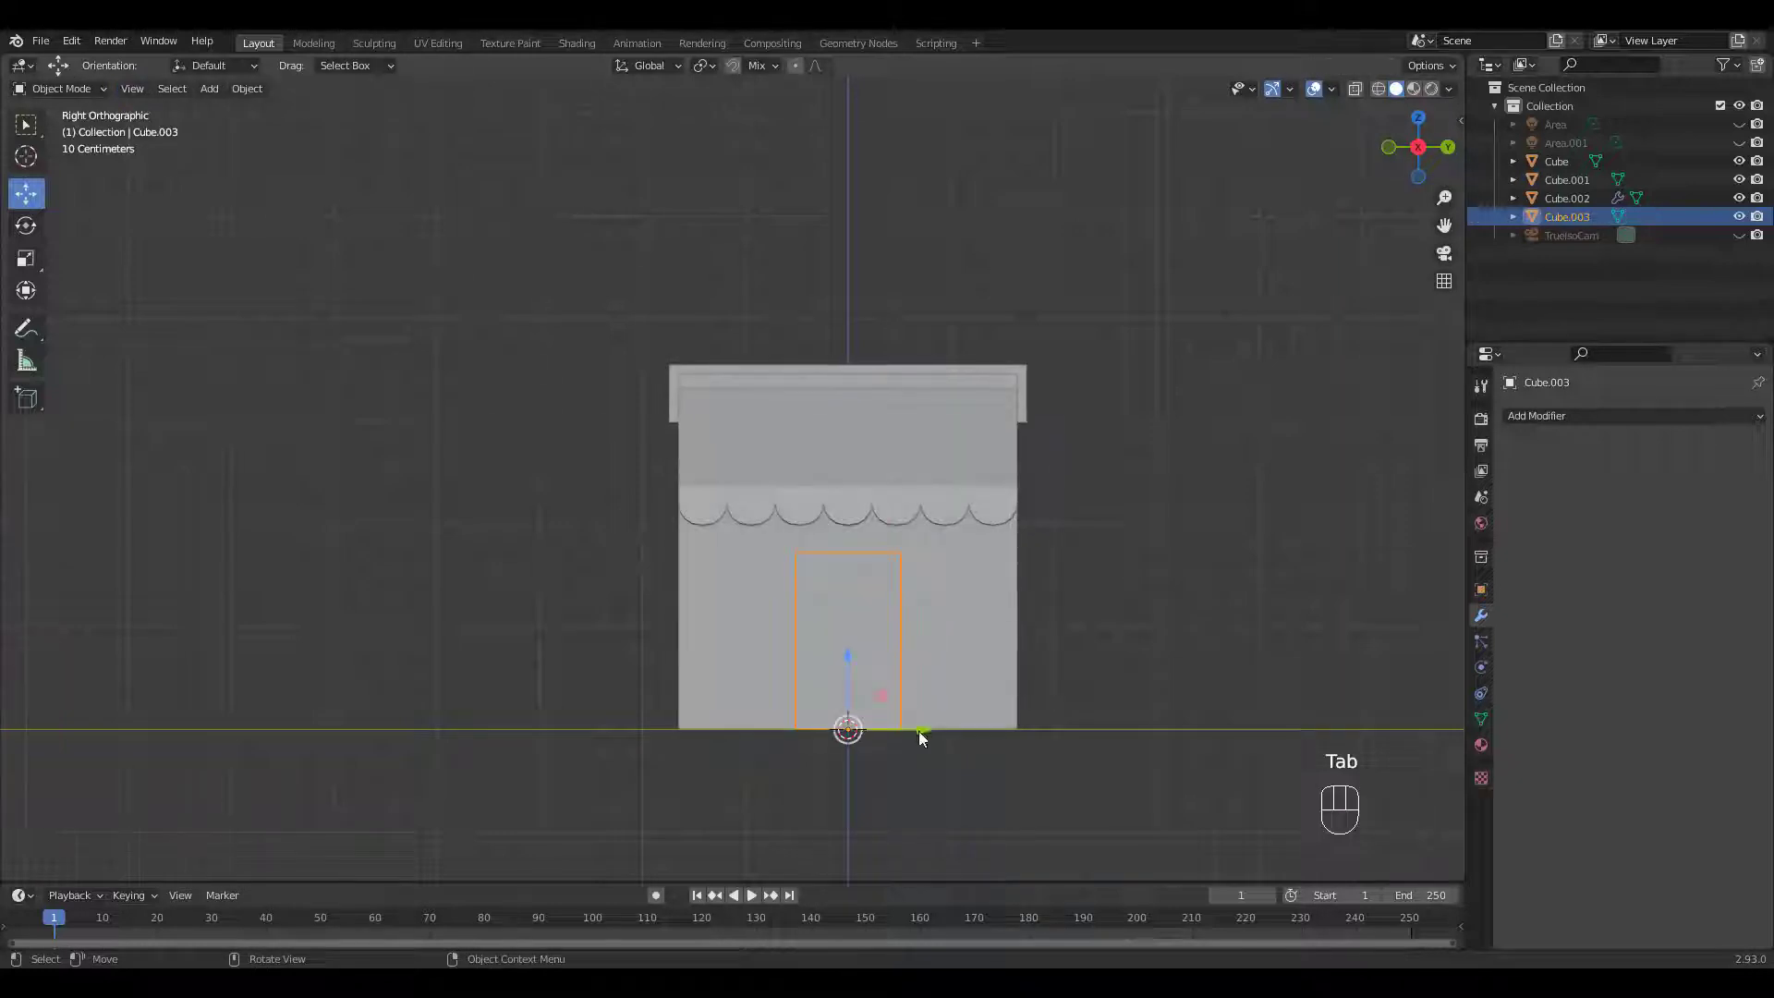
Step: Shift the door panel along negative Y and place a duplicate of it on the wall's other half
{"action": "left_click_drag", "start_coordinate": [921, 730], "coordinate": [831, 730]}
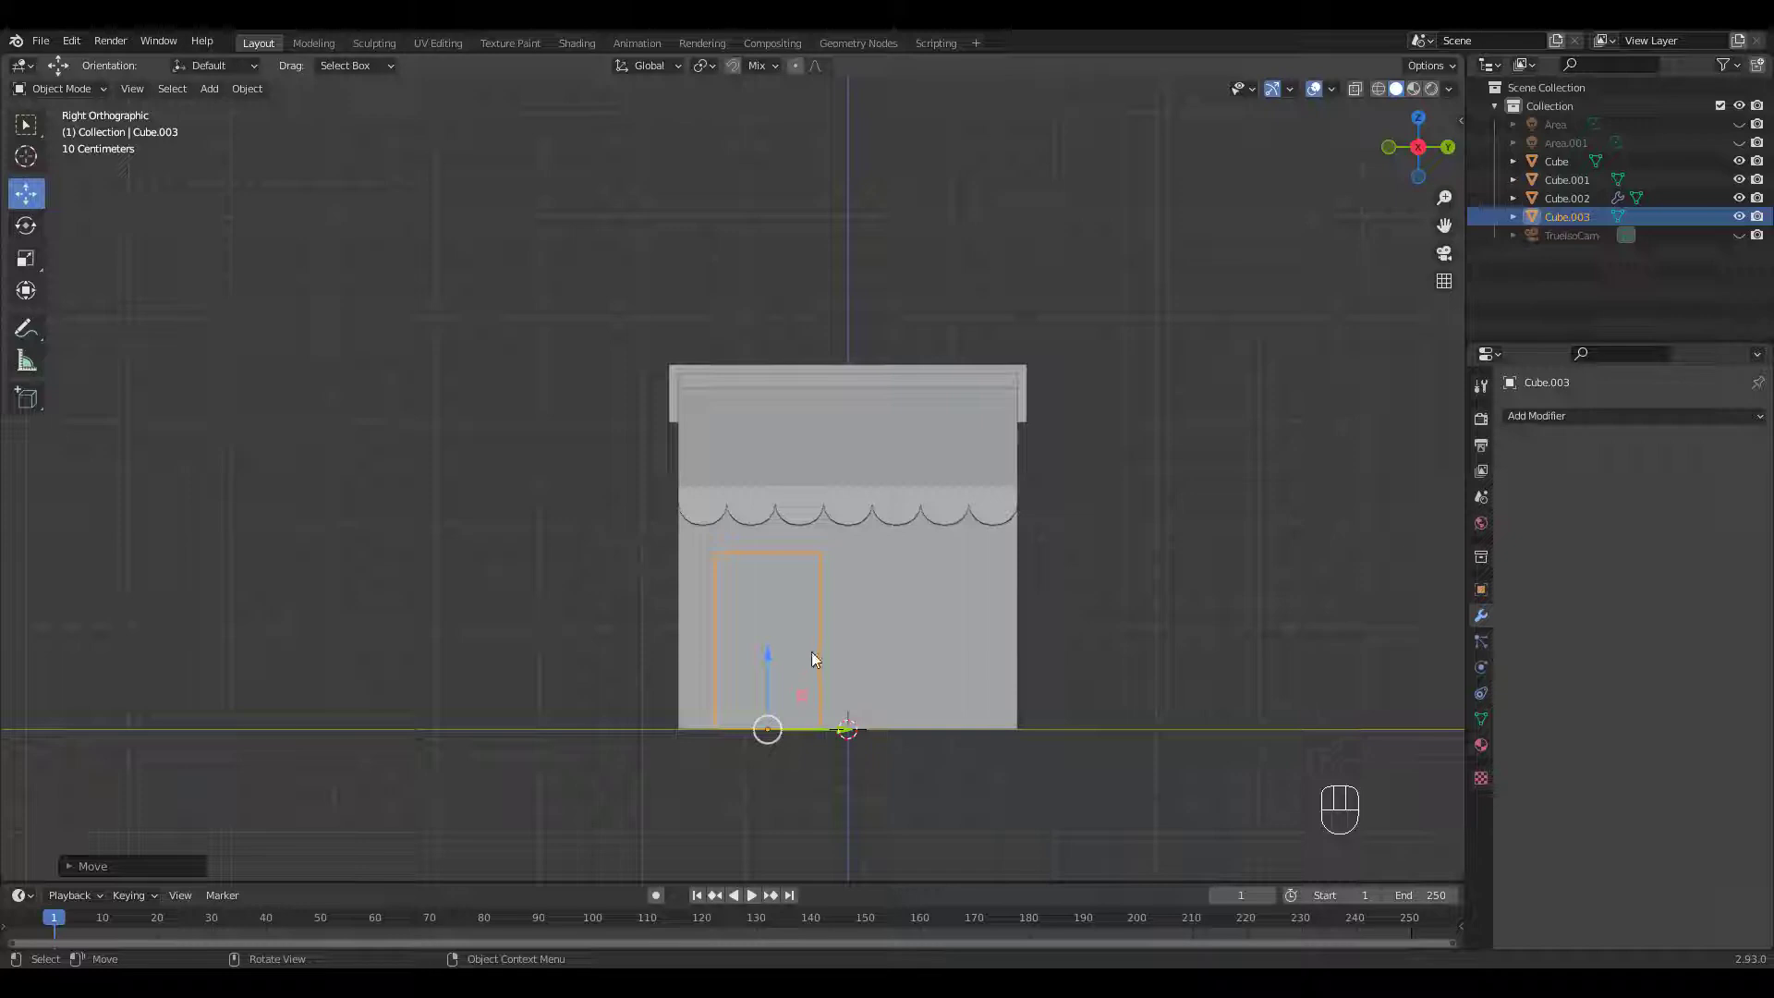
{"action": "key", "text": "shift+d"}
{"action": "left_click_drag", "start_coordinate": [829, 730], "coordinate": [985, 738]}
Step: Raise the duplicated panel's bottom edge off the ground and widen it along Y by about 1.4 to form a window
{"action": "key", "text": "Tab"}
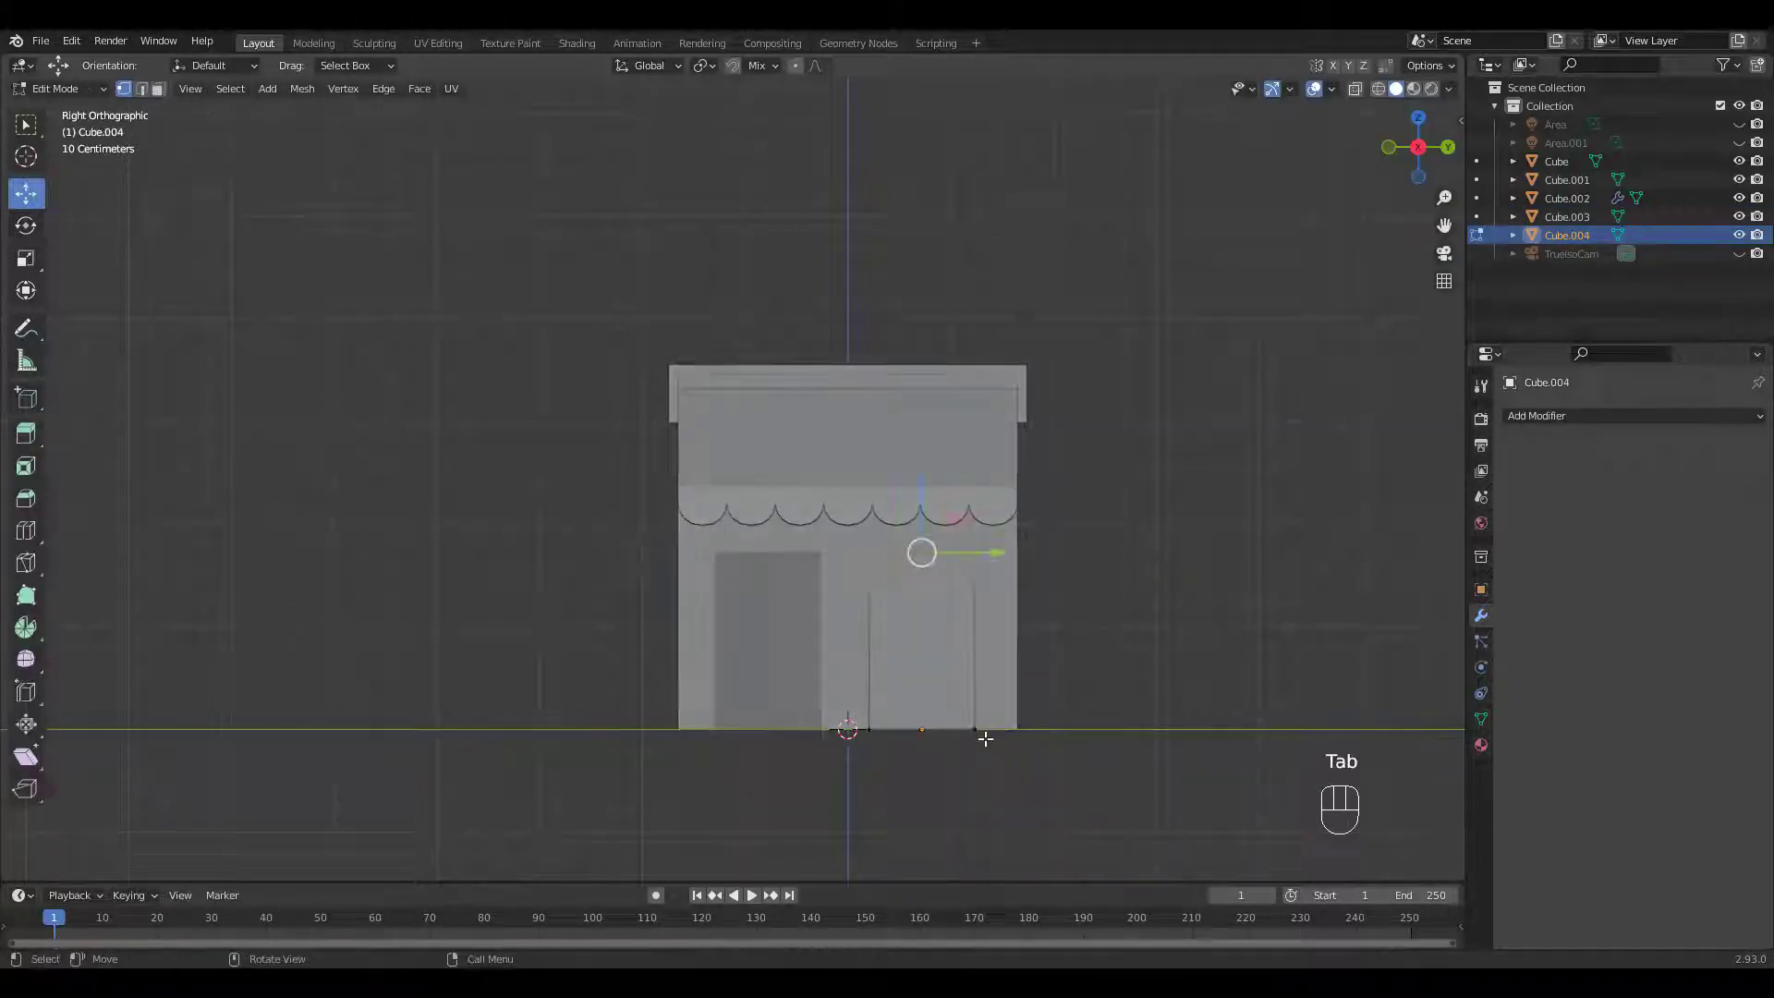
{"action": "left_click_drag", "start_coordinate": [855, 708], "coordinate": [1014, 759]}
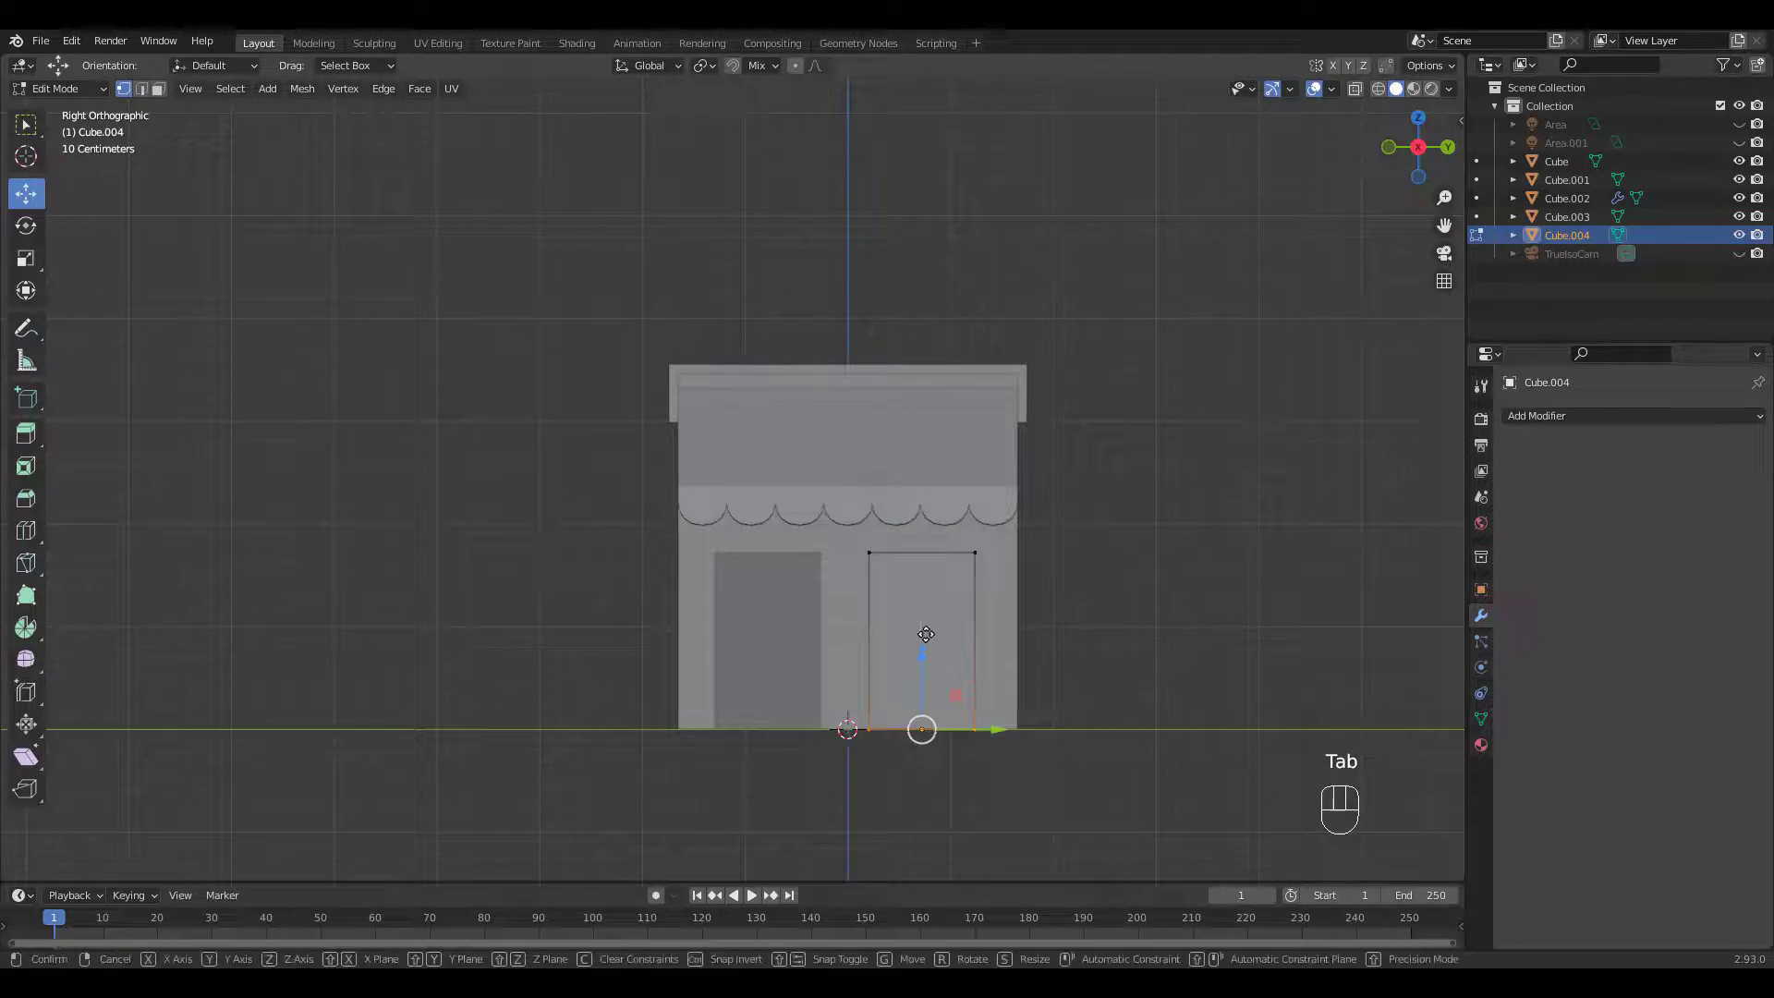
{"action": "left_click_drag", "start_coordinate": [924, 661], "coordinate": [931, 587]}
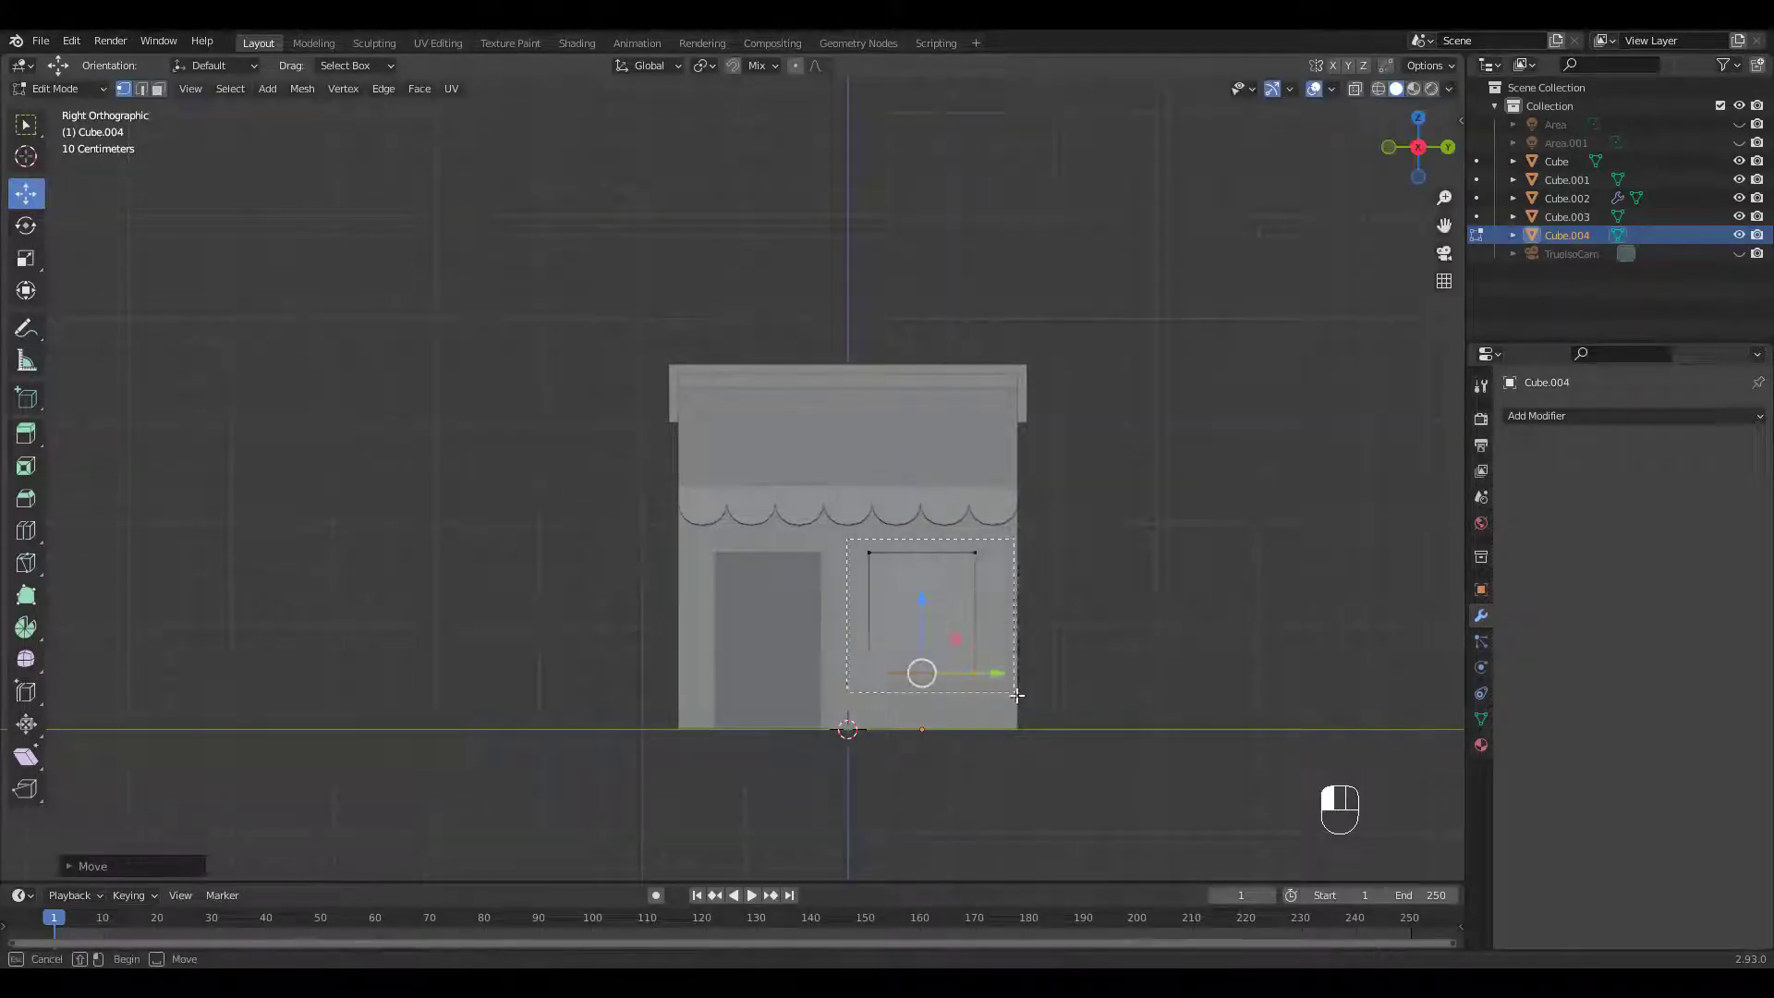
{"action": "left_click_drag", "start_coordinate": [1016, 695], "coordinate": [1017, 695]}
{"action": "key", "text": "s"}
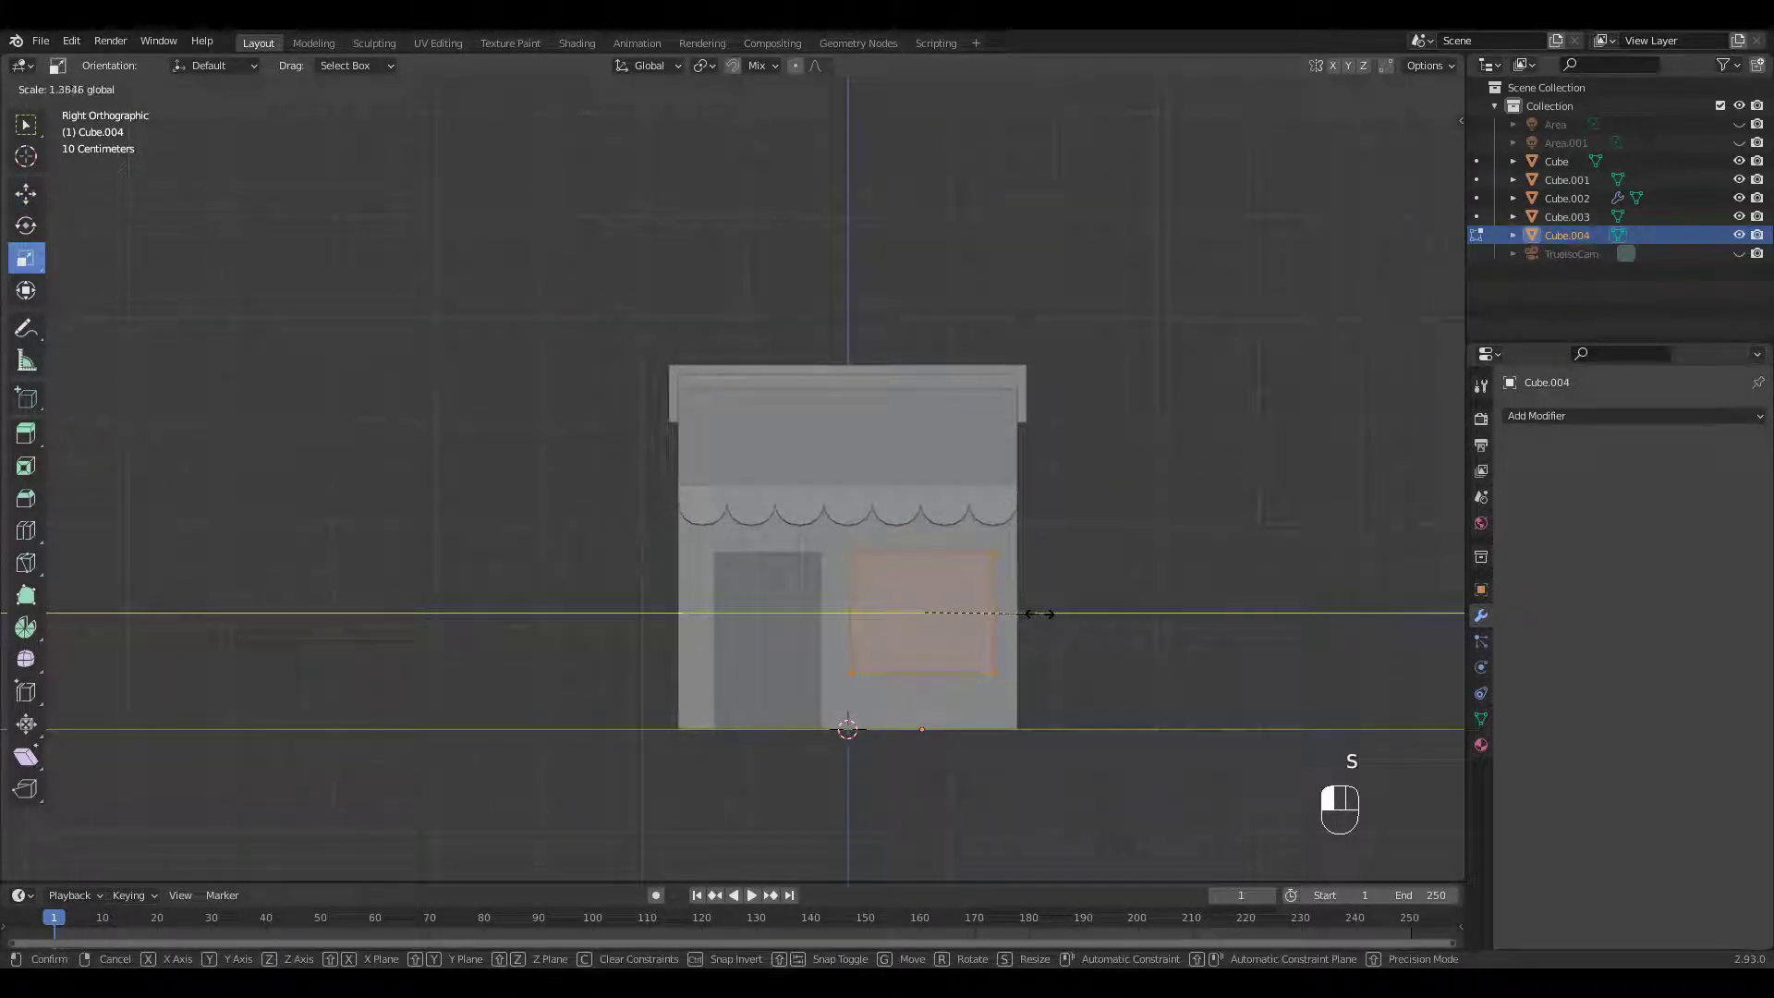
{"action": "left_click", "coordinate": [1042, 613]}
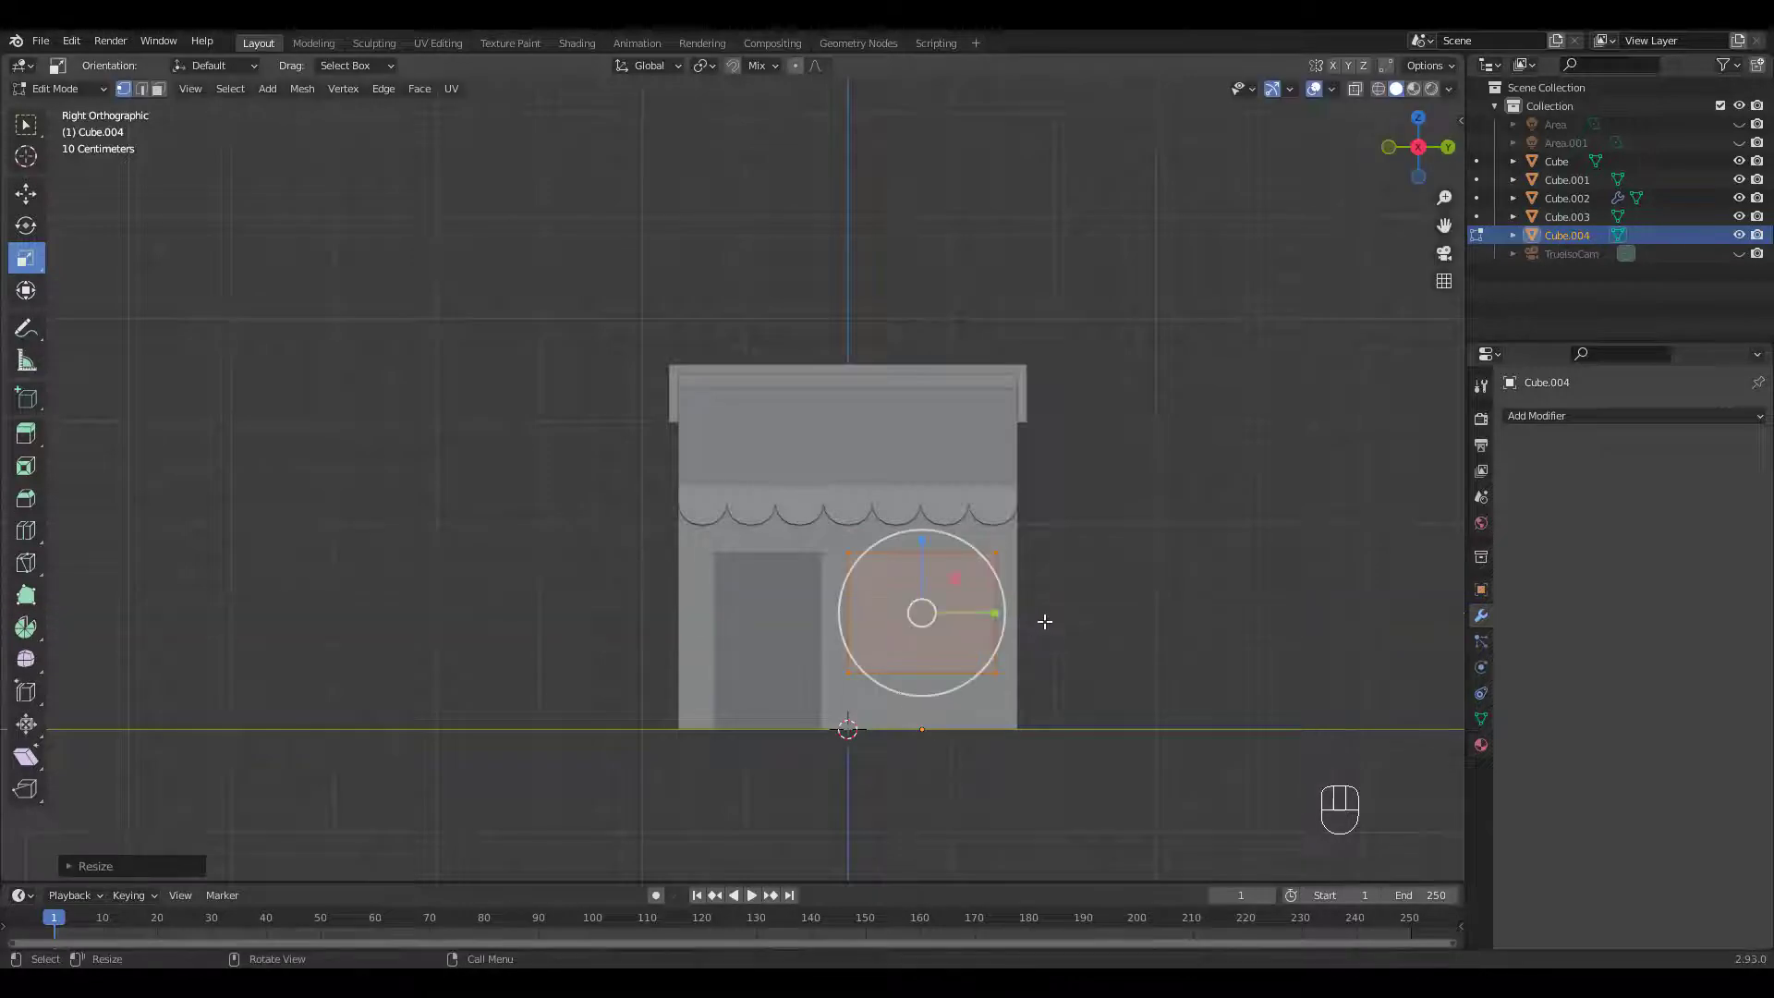
Step: Add a horizontal loop cut to the window panel just above its bottom edge
{"action": "key", "text": "ctrl+r"}
{"action": "left_click", "coordinate": [984, 630]}
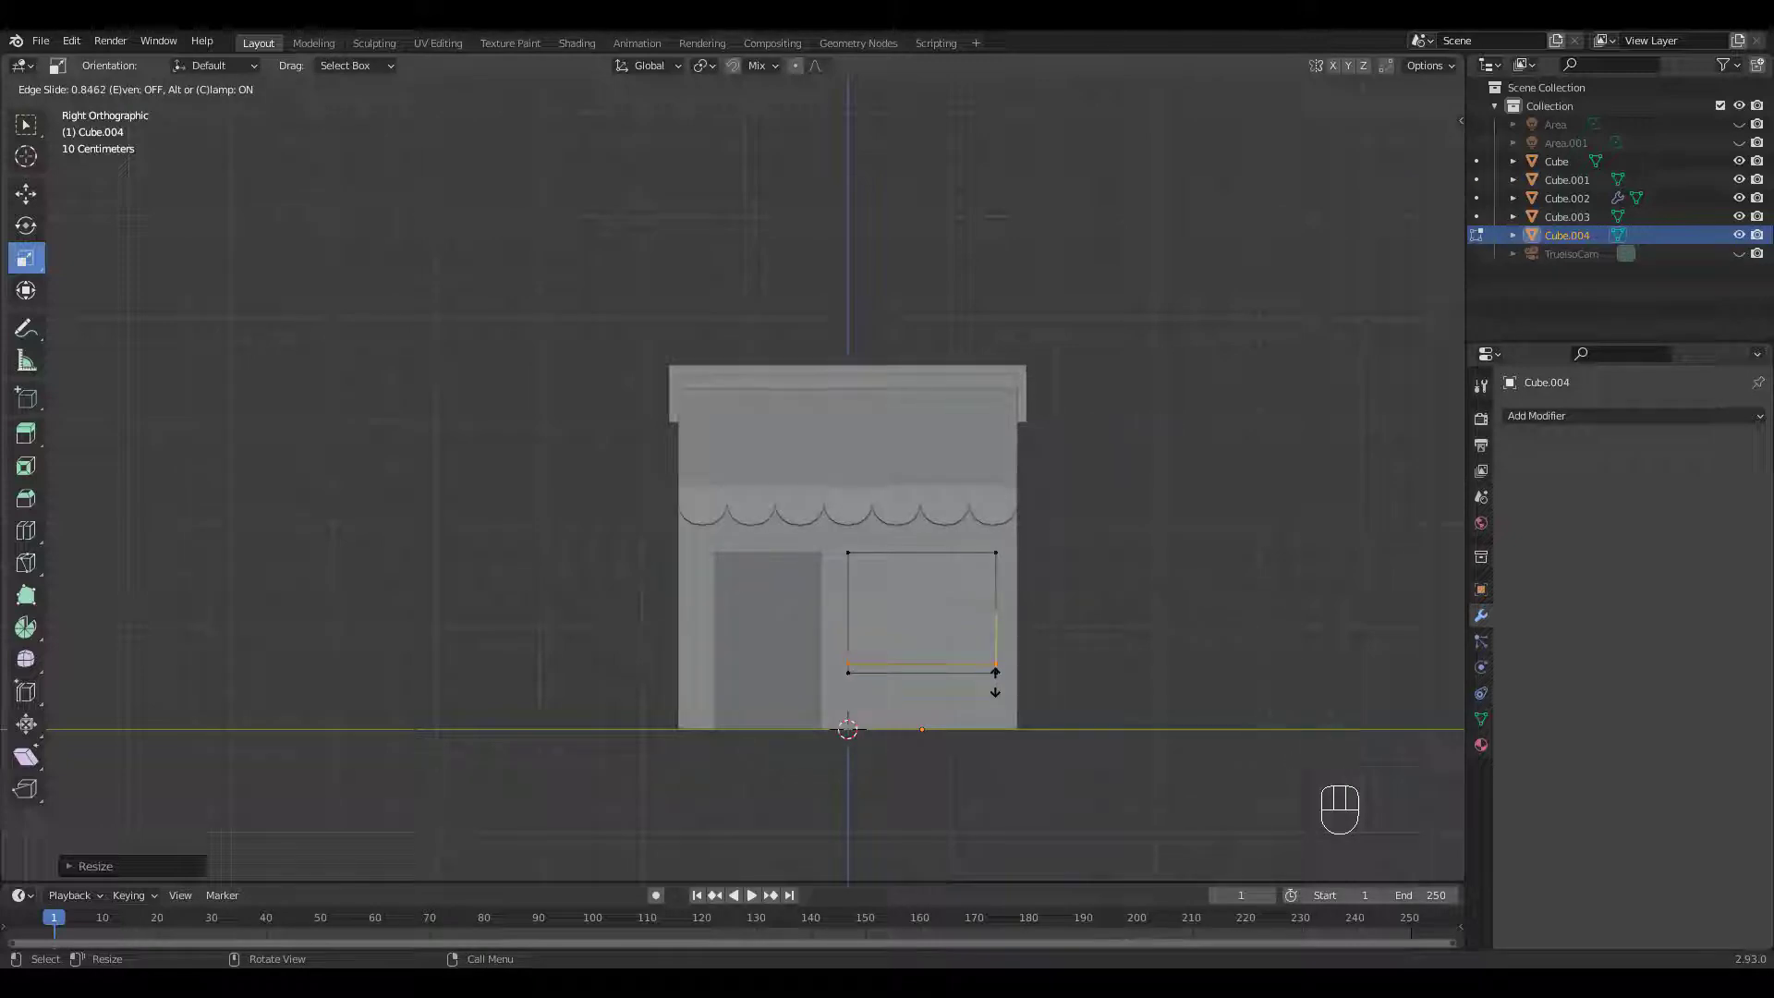
{"action": "left_click", "coordinate": [995, 673]}
Step: Separate the narrow bottom face of the window panel into its own object for the sill
{"action": "left_click", "coordinate": [898, 672]}
{"action": "left_click", "coordinate": [903, 696]}
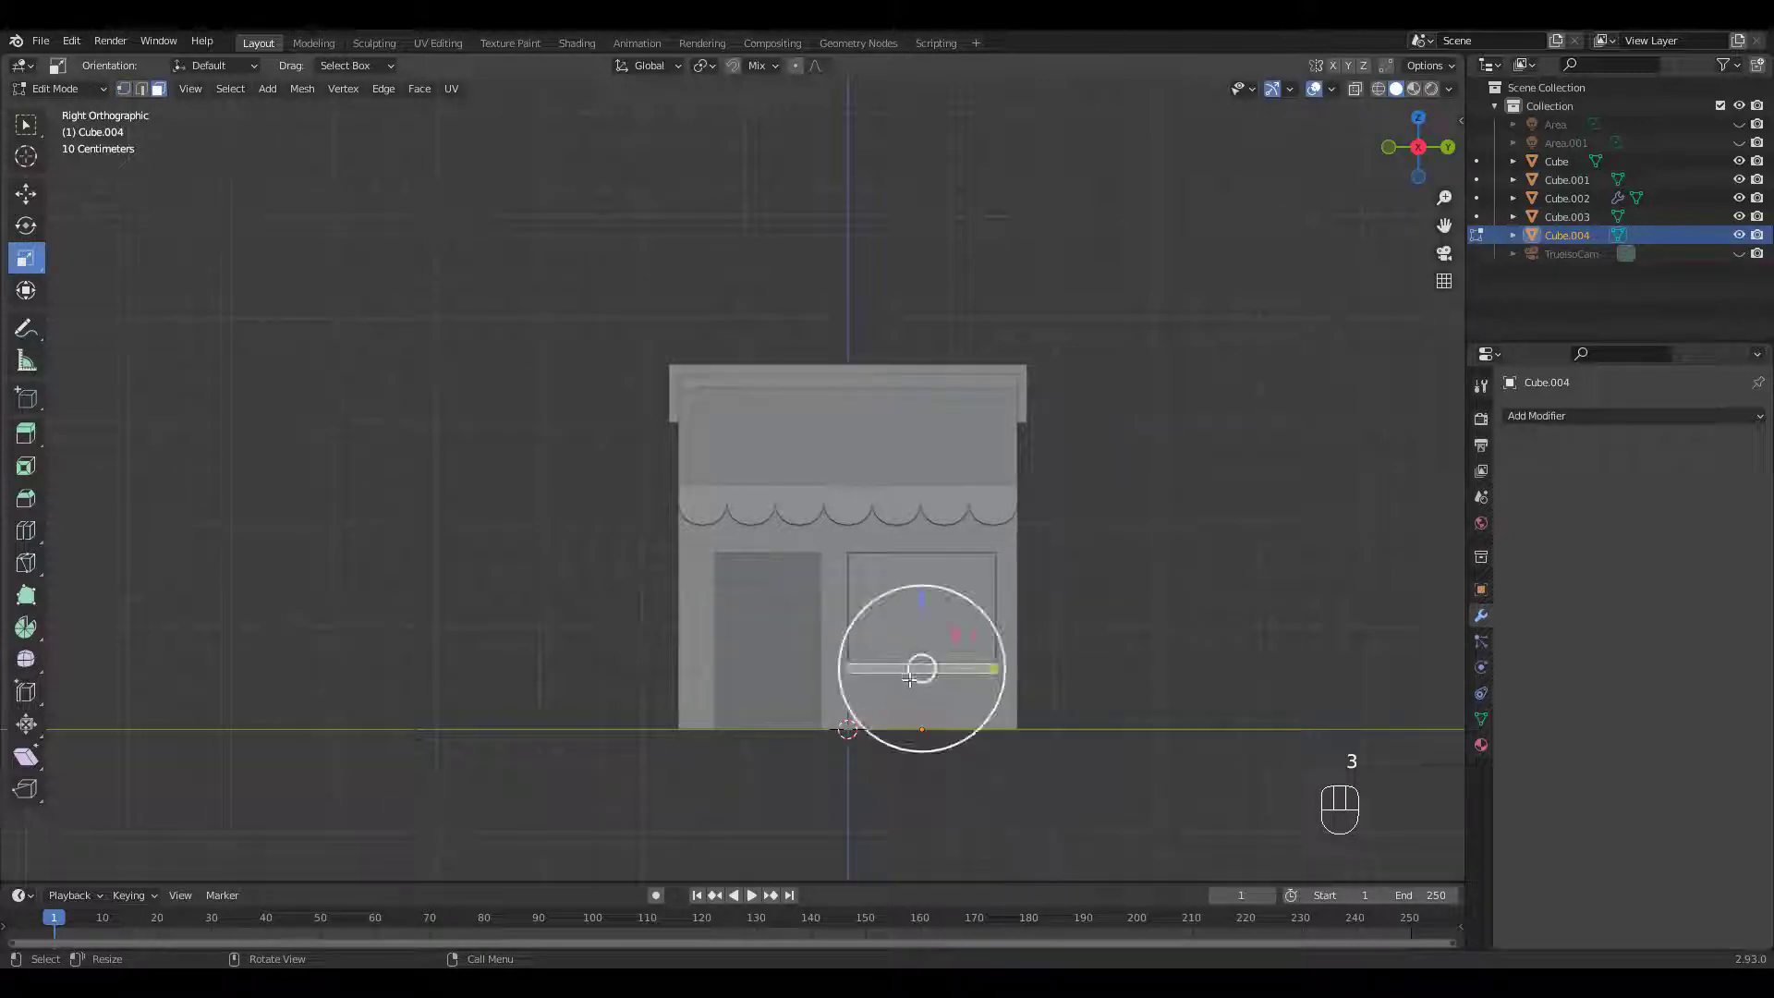
{"action": "key", "text": "p"}
{"action": "left_click", "coordinate": [910, 678]}
{"action": "middle_click_drag", "start_coordinate": [910, 677], "coordinate": [951, 667]}
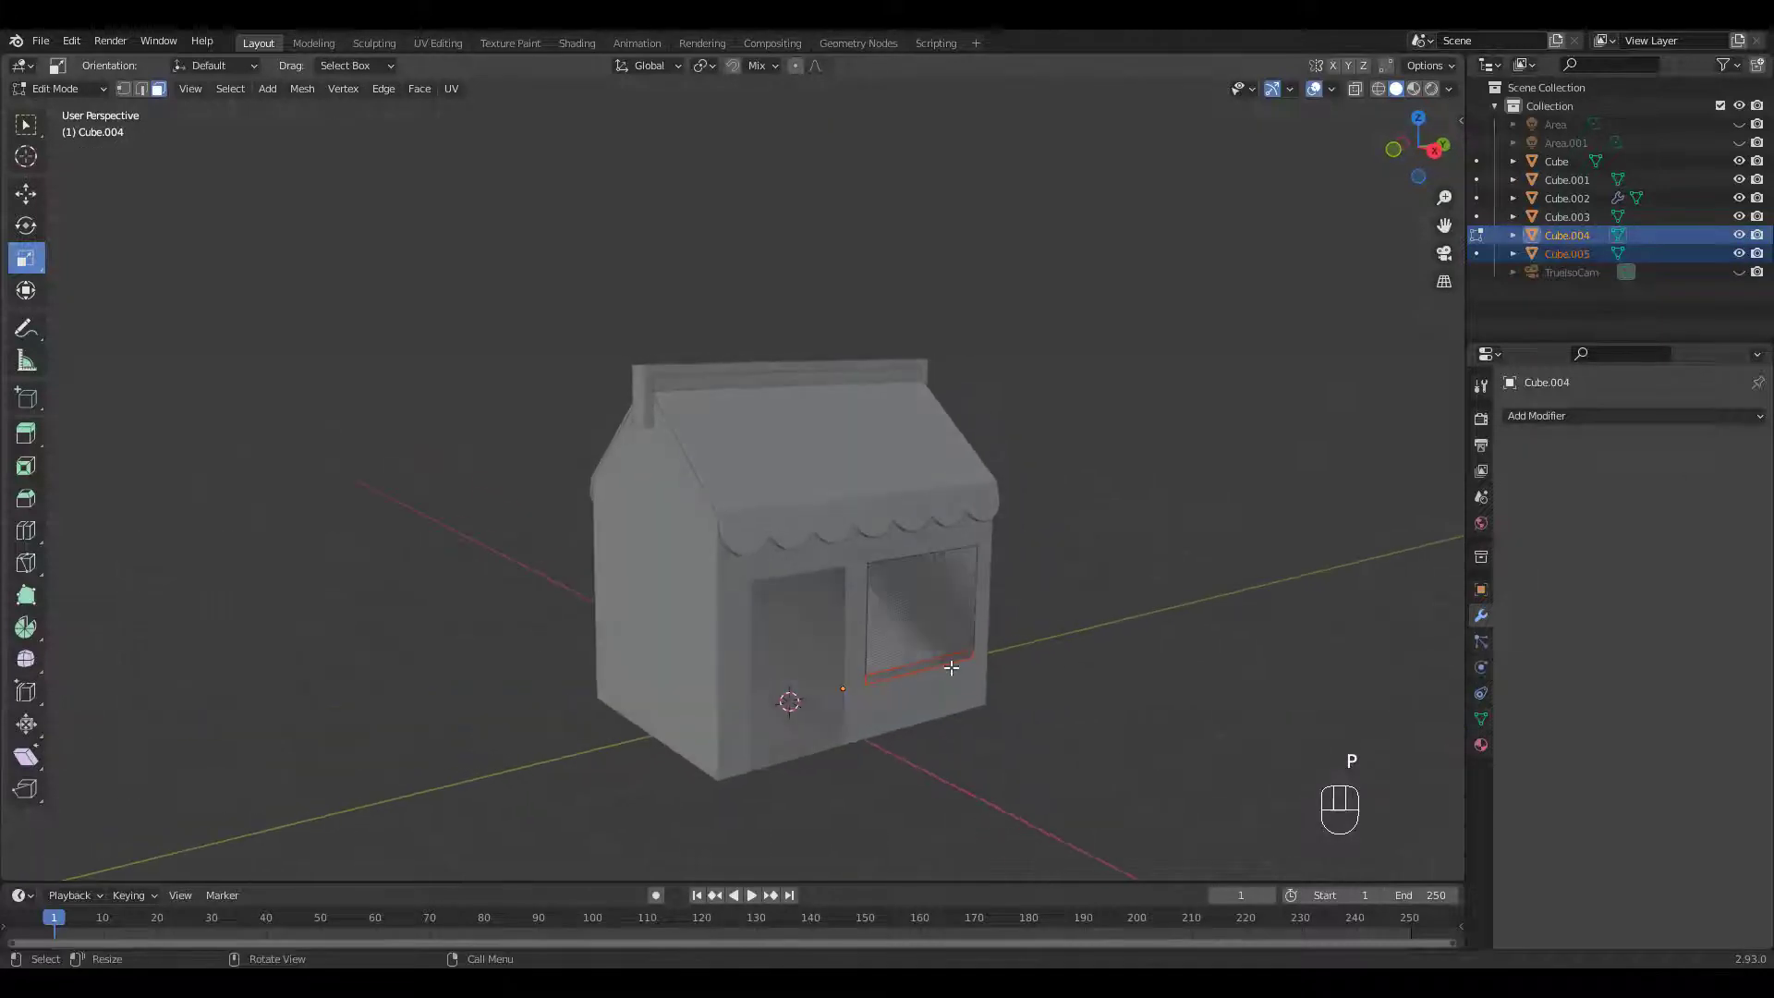
Step: Extrude the separated window sill face outward from the wall by about 0.09 m
{"action": "key", "text": "Tab"}
{"action": "left_click", "coordinate": [933, 671]}
{"action": "key", "text": "Tab"}
{"action": "key", "text": "a"}
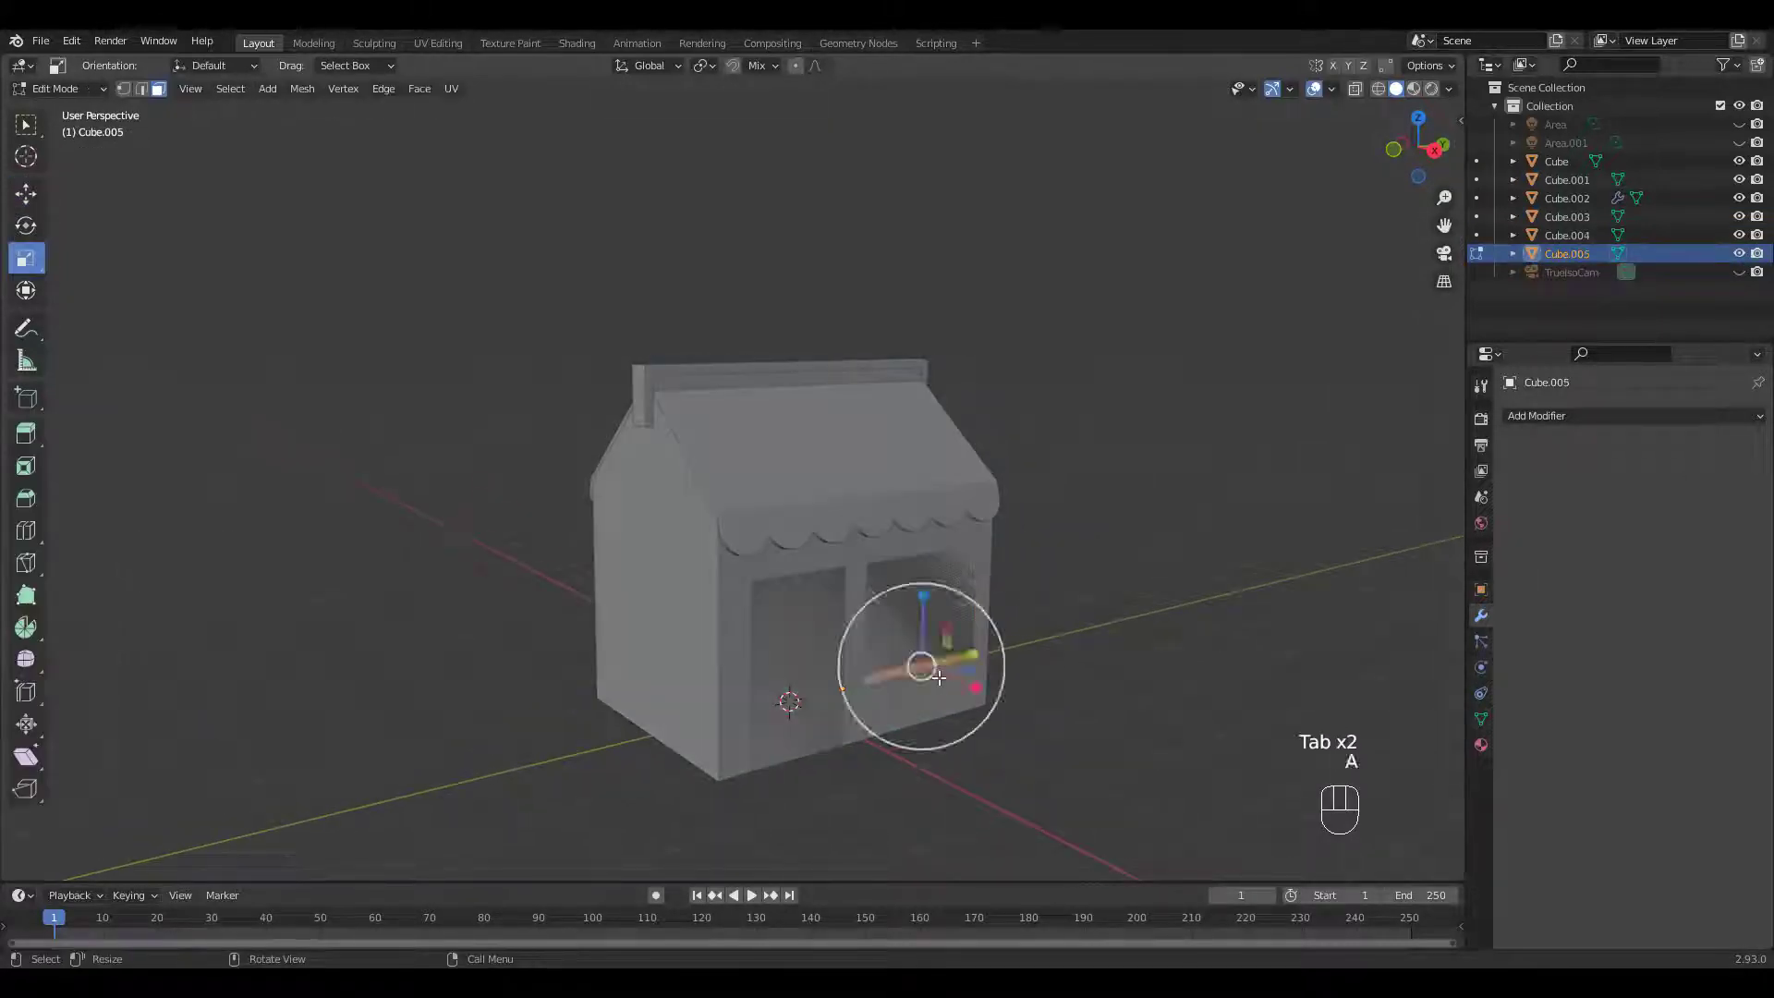
{"action": "key", "text": "e"}
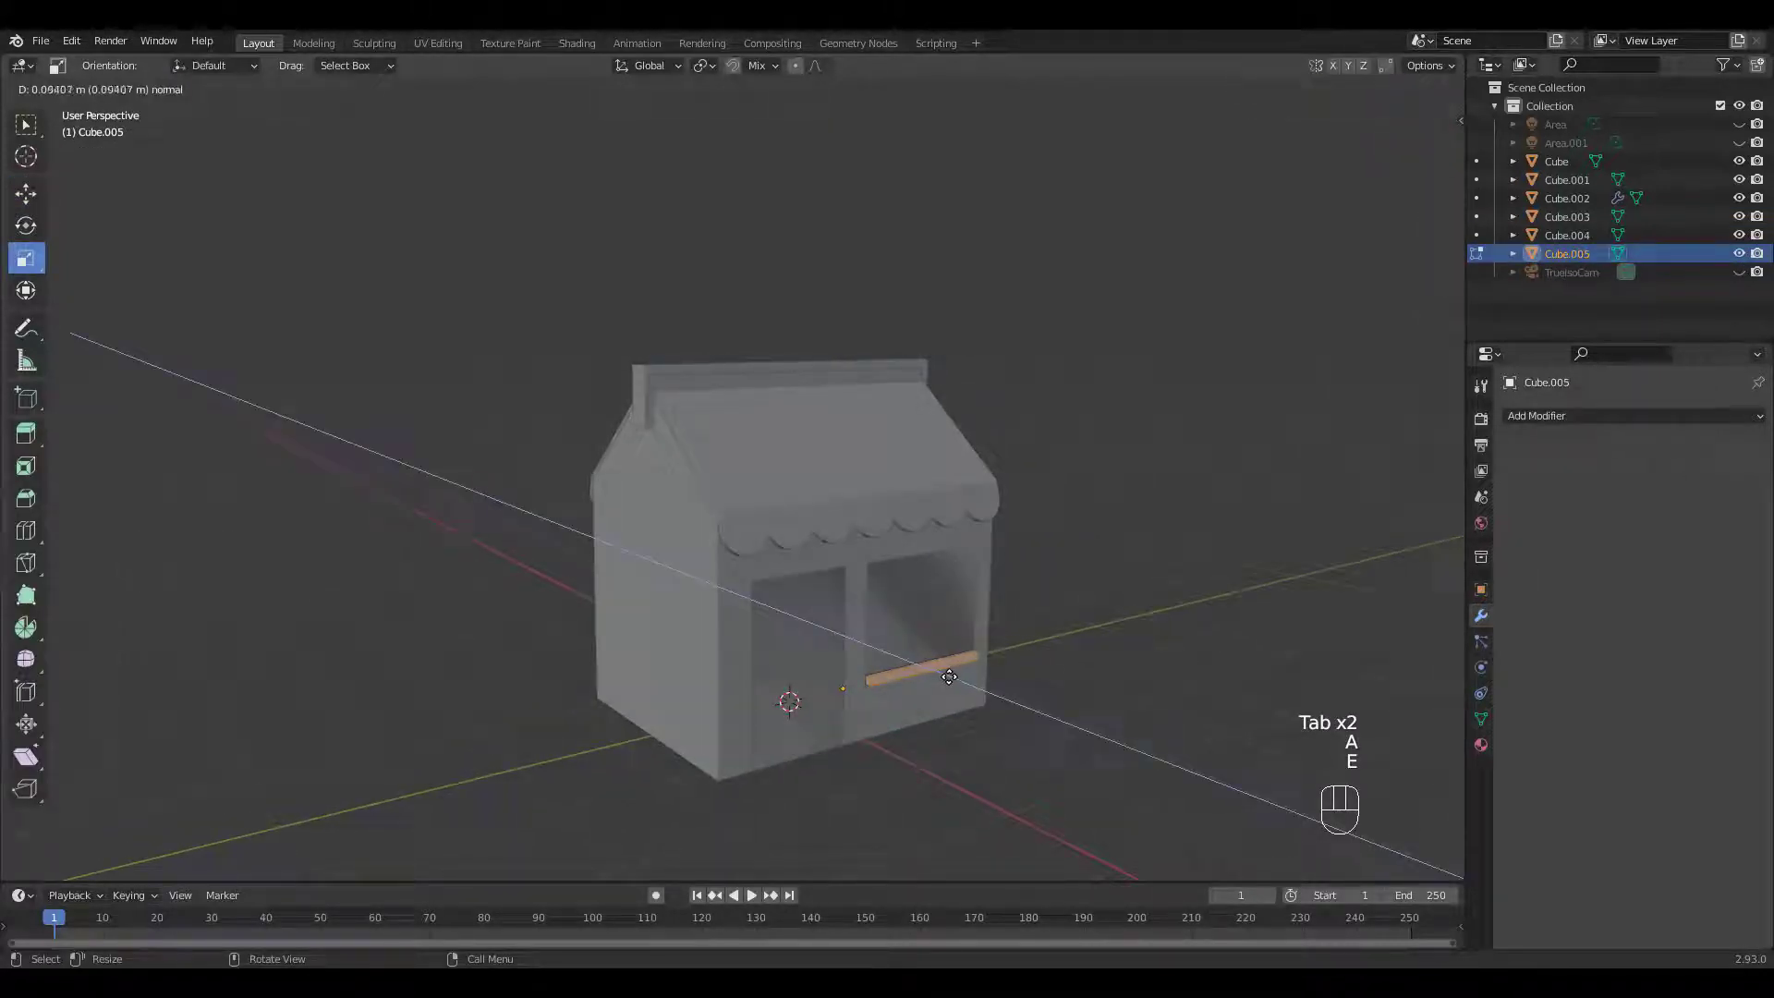
{"action": "left_click", "coordinate": [948, 674]}
{"action": "middle_click_drag", "start_coordinate": [924, 665], "coordinate": [917, 650]}
{"action": "key", "text": "Tab"}
Step: Add a horizontal loop cut to the door panel just above its bottom edge
{"action": "left_click", "coordinate": [775, 627]}
{"action": "left_click", "coordinate": [802, 638]}
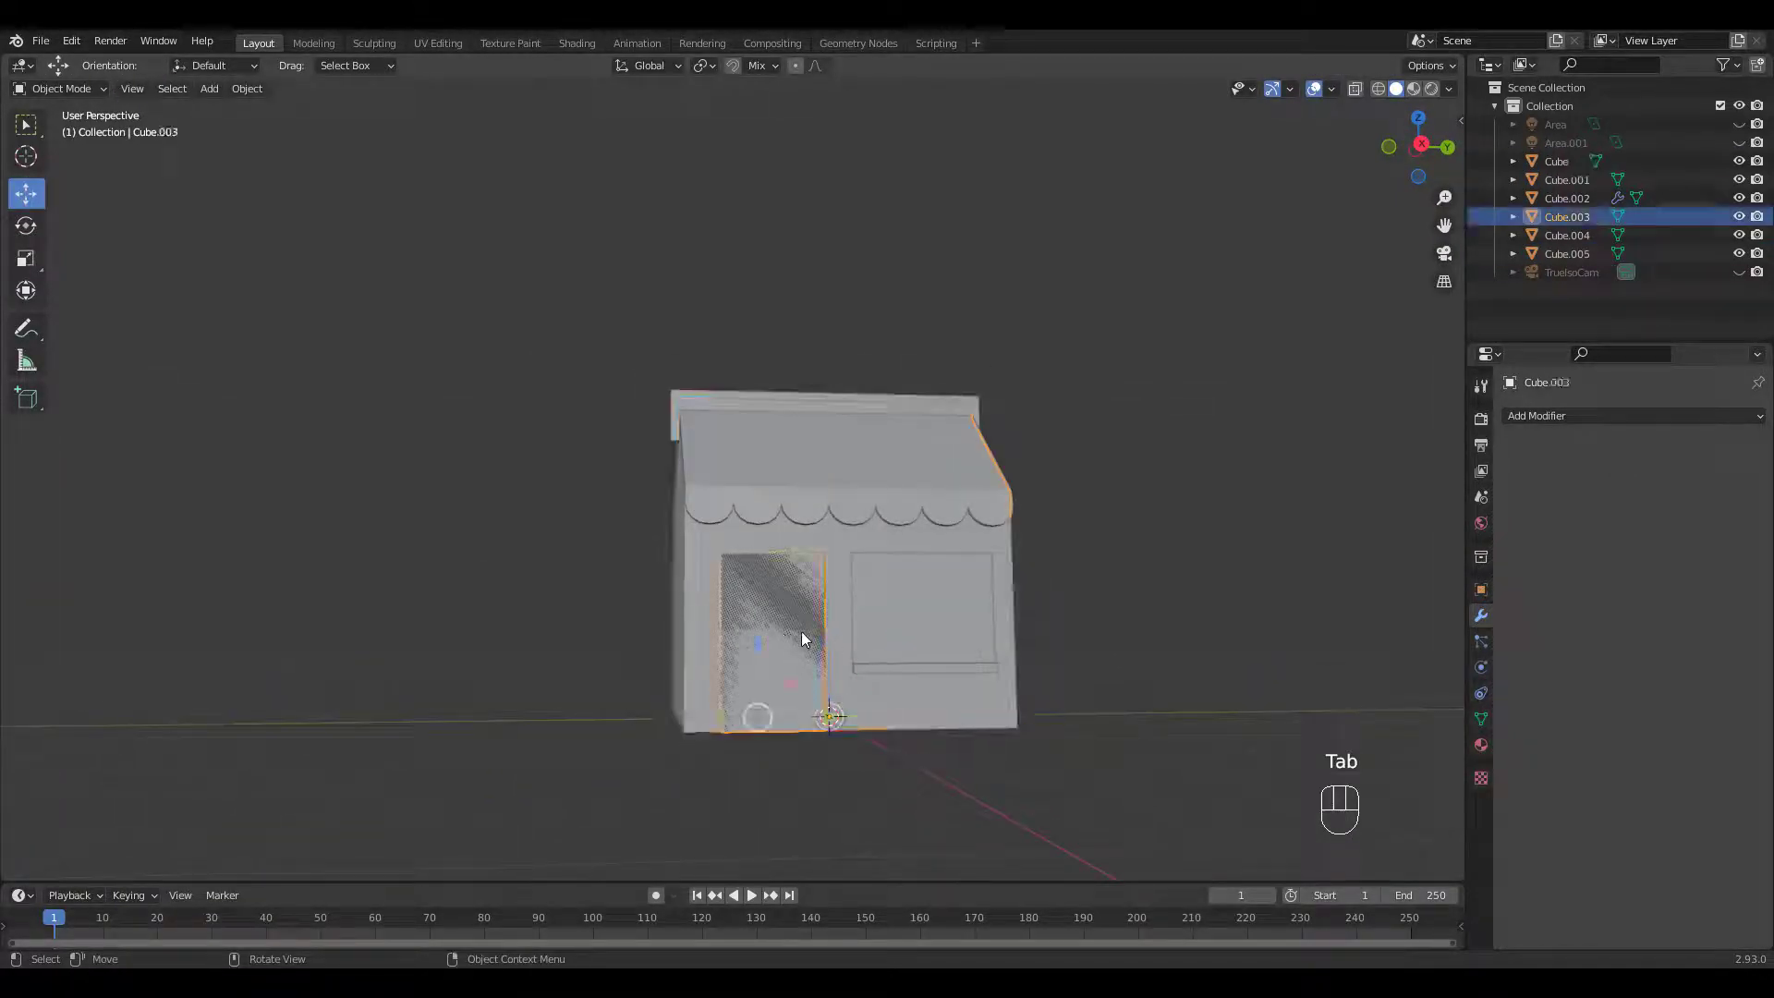
{"action": "key", "text": "Tab"}
{"action": "key", "text": "ctrl+r"}
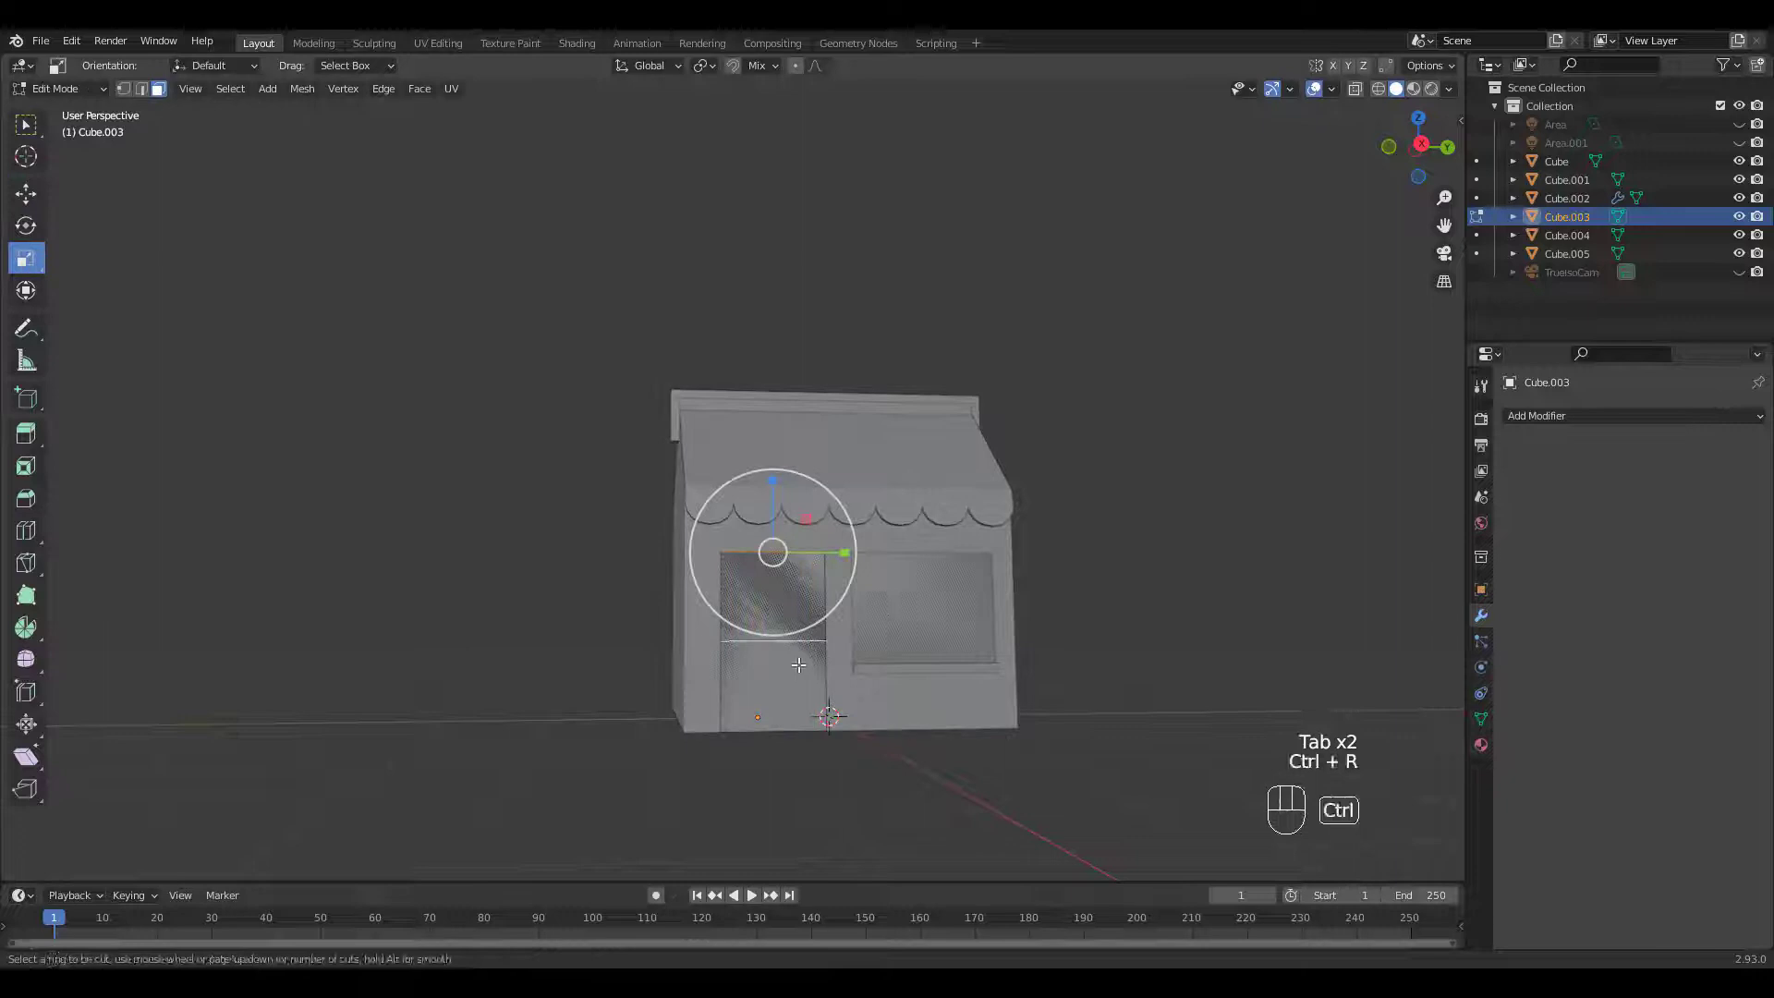
{"action": "left_click", "coordinate": [804, 661]}
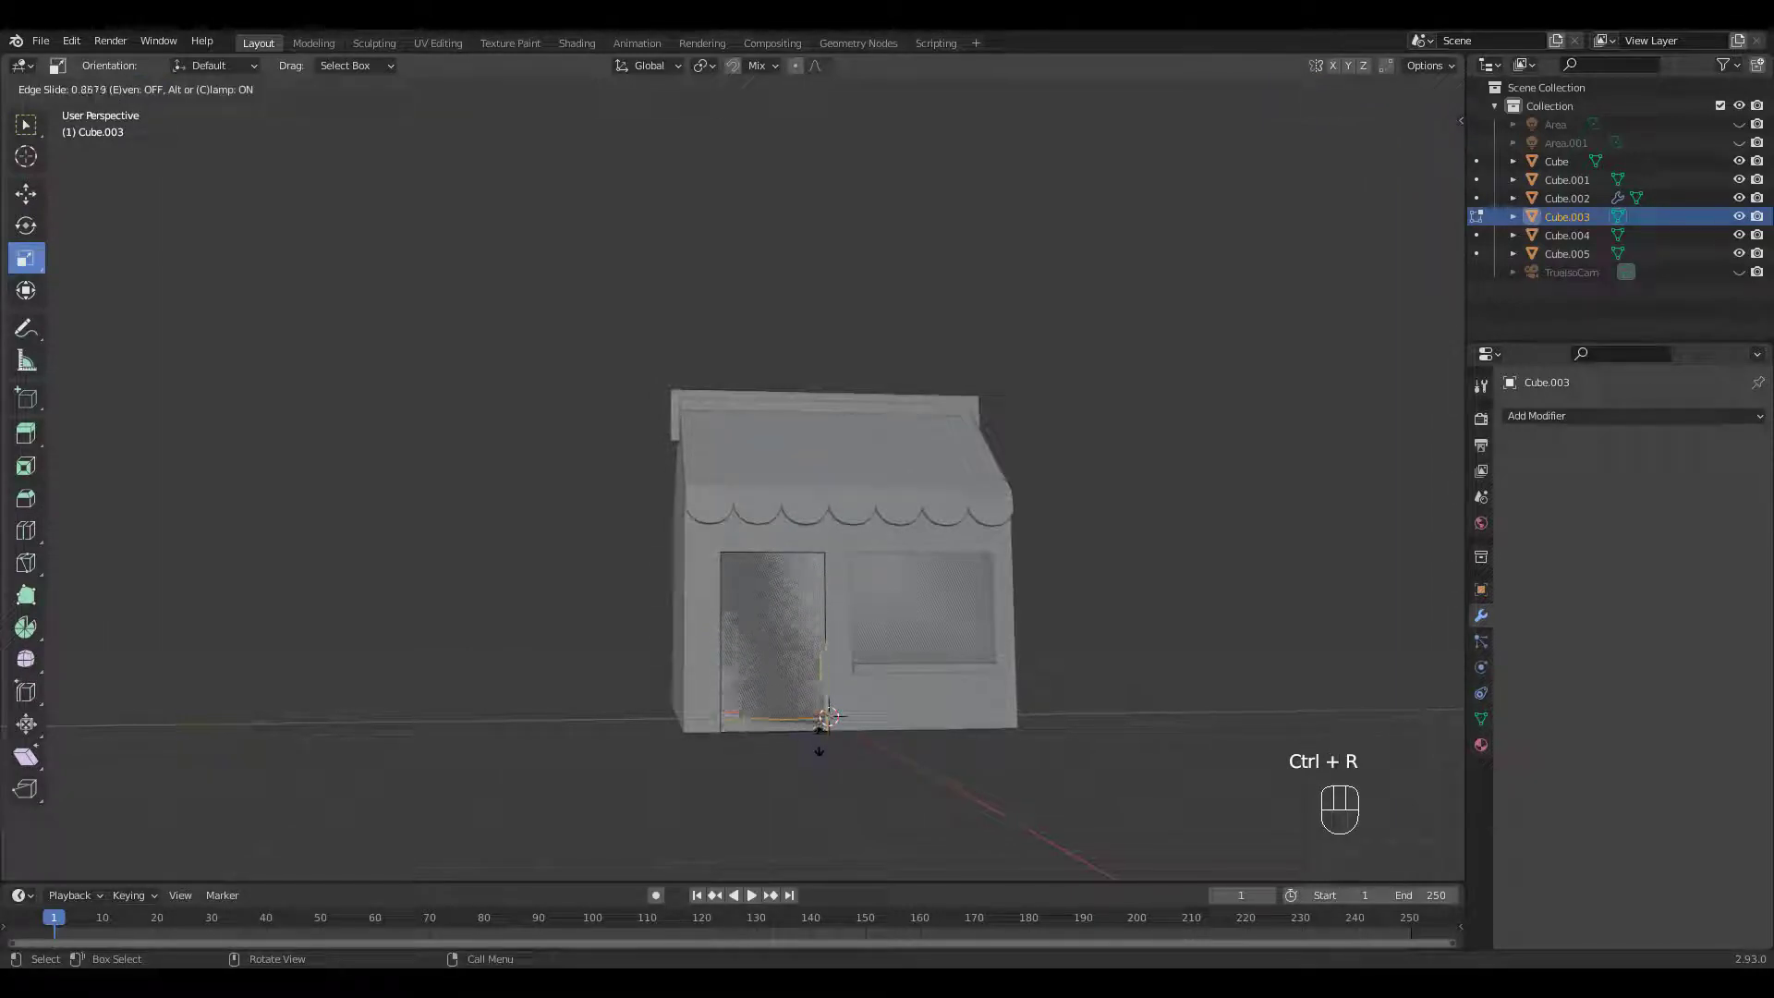
{"action": "left_click", "coordinate": [772, 718]}
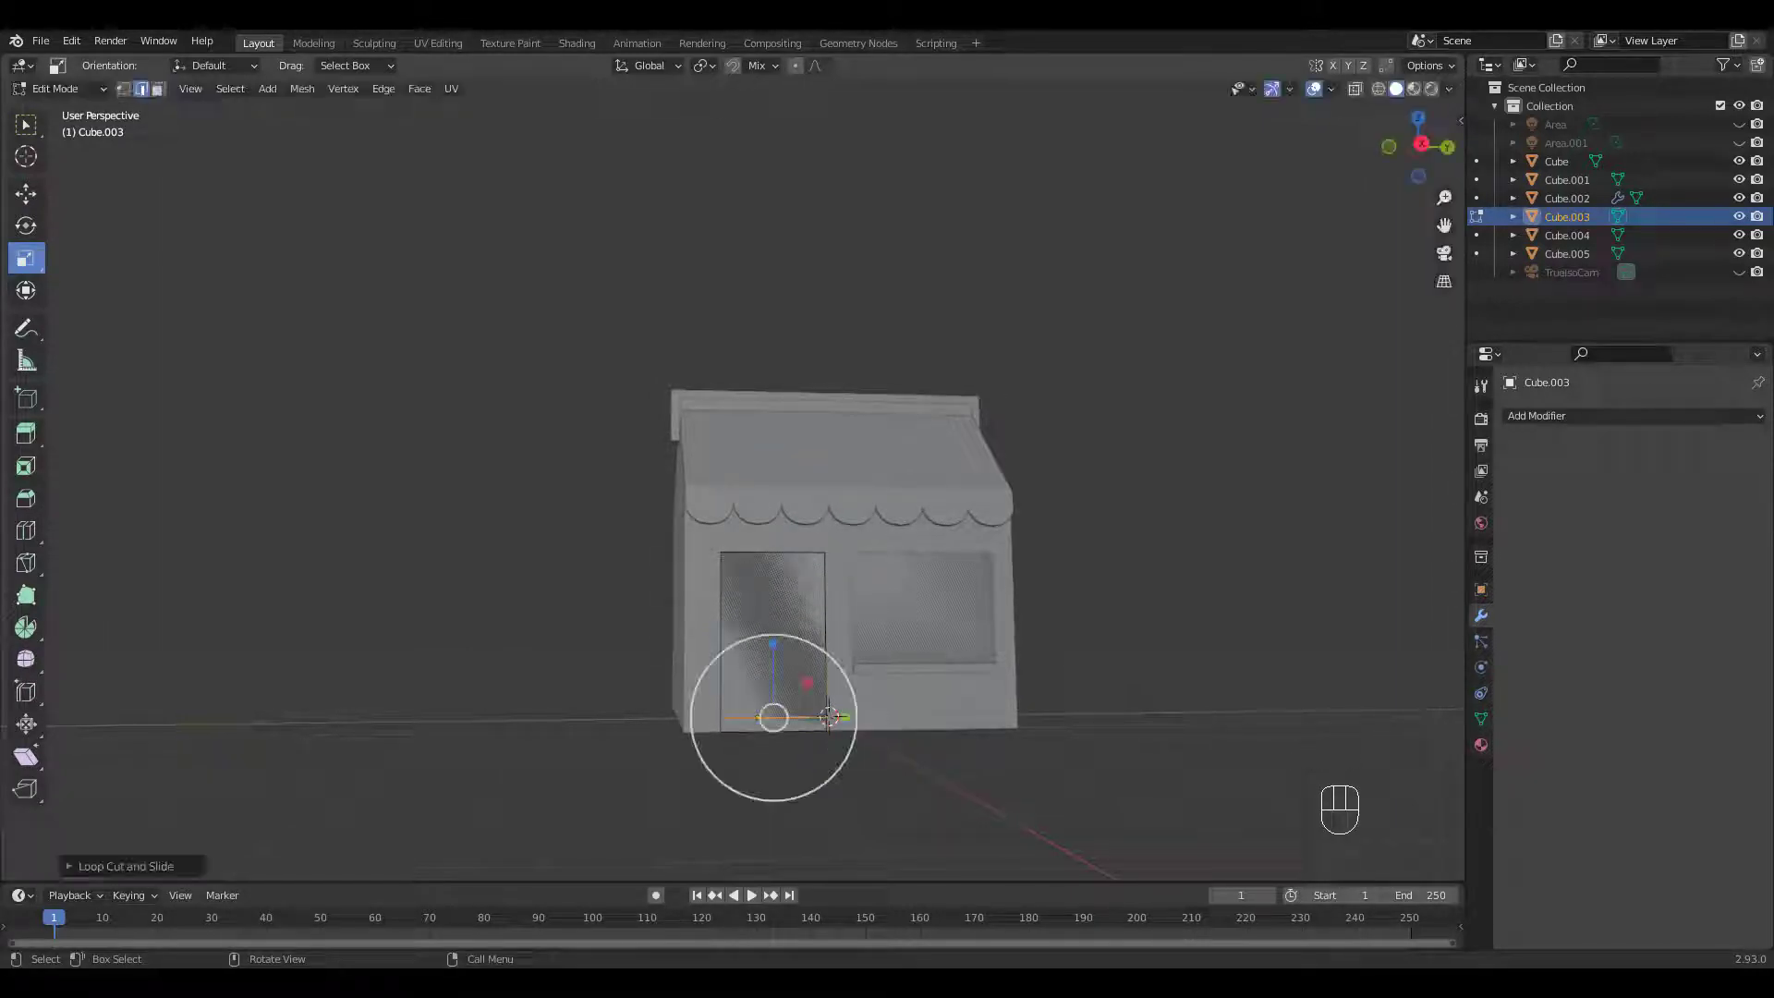
Step: Separate the narrow bottom face of the door panel into its own object
{"action": "left_click", "coordinate": [774, 725]}
{"action": "key", "text": "p"}
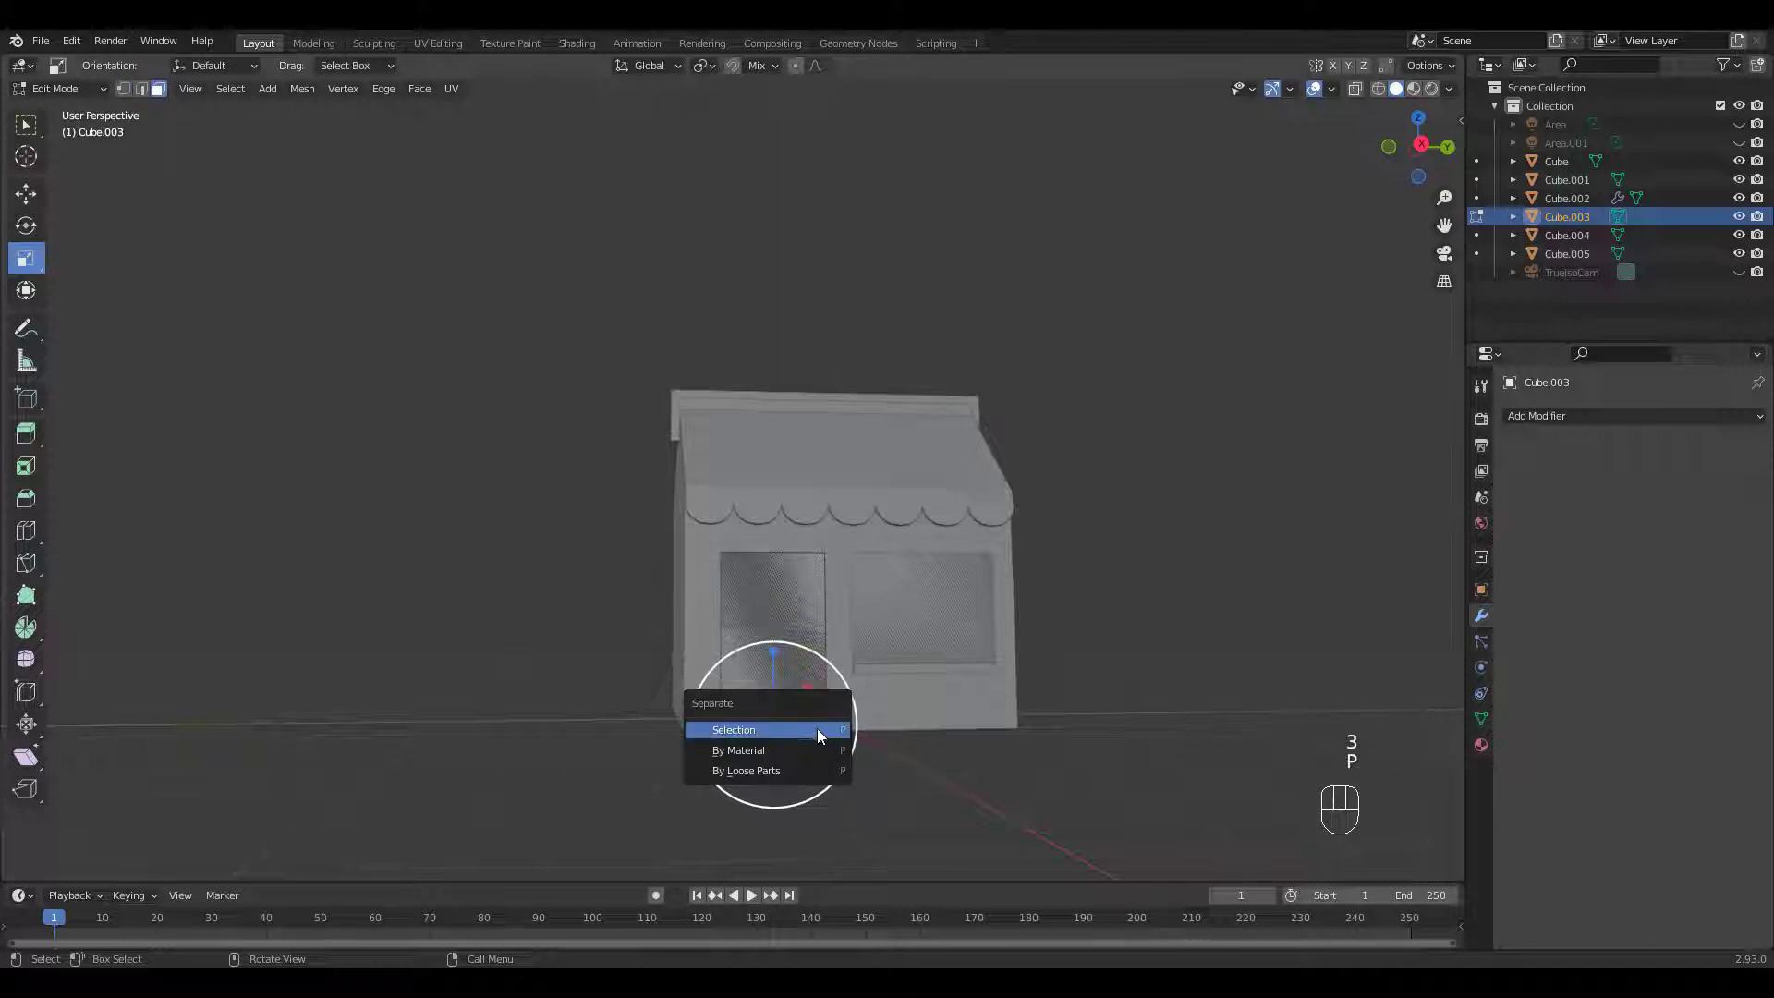
{"action": "left_click", "coordinate": [818, 729]}
{"action": "key", "text": "Tab"}
Step: Extrude the separated face below the door outward by about 0.4 m to form a doorstep
{"action": "left_click", "coordinate": [778, 730]}
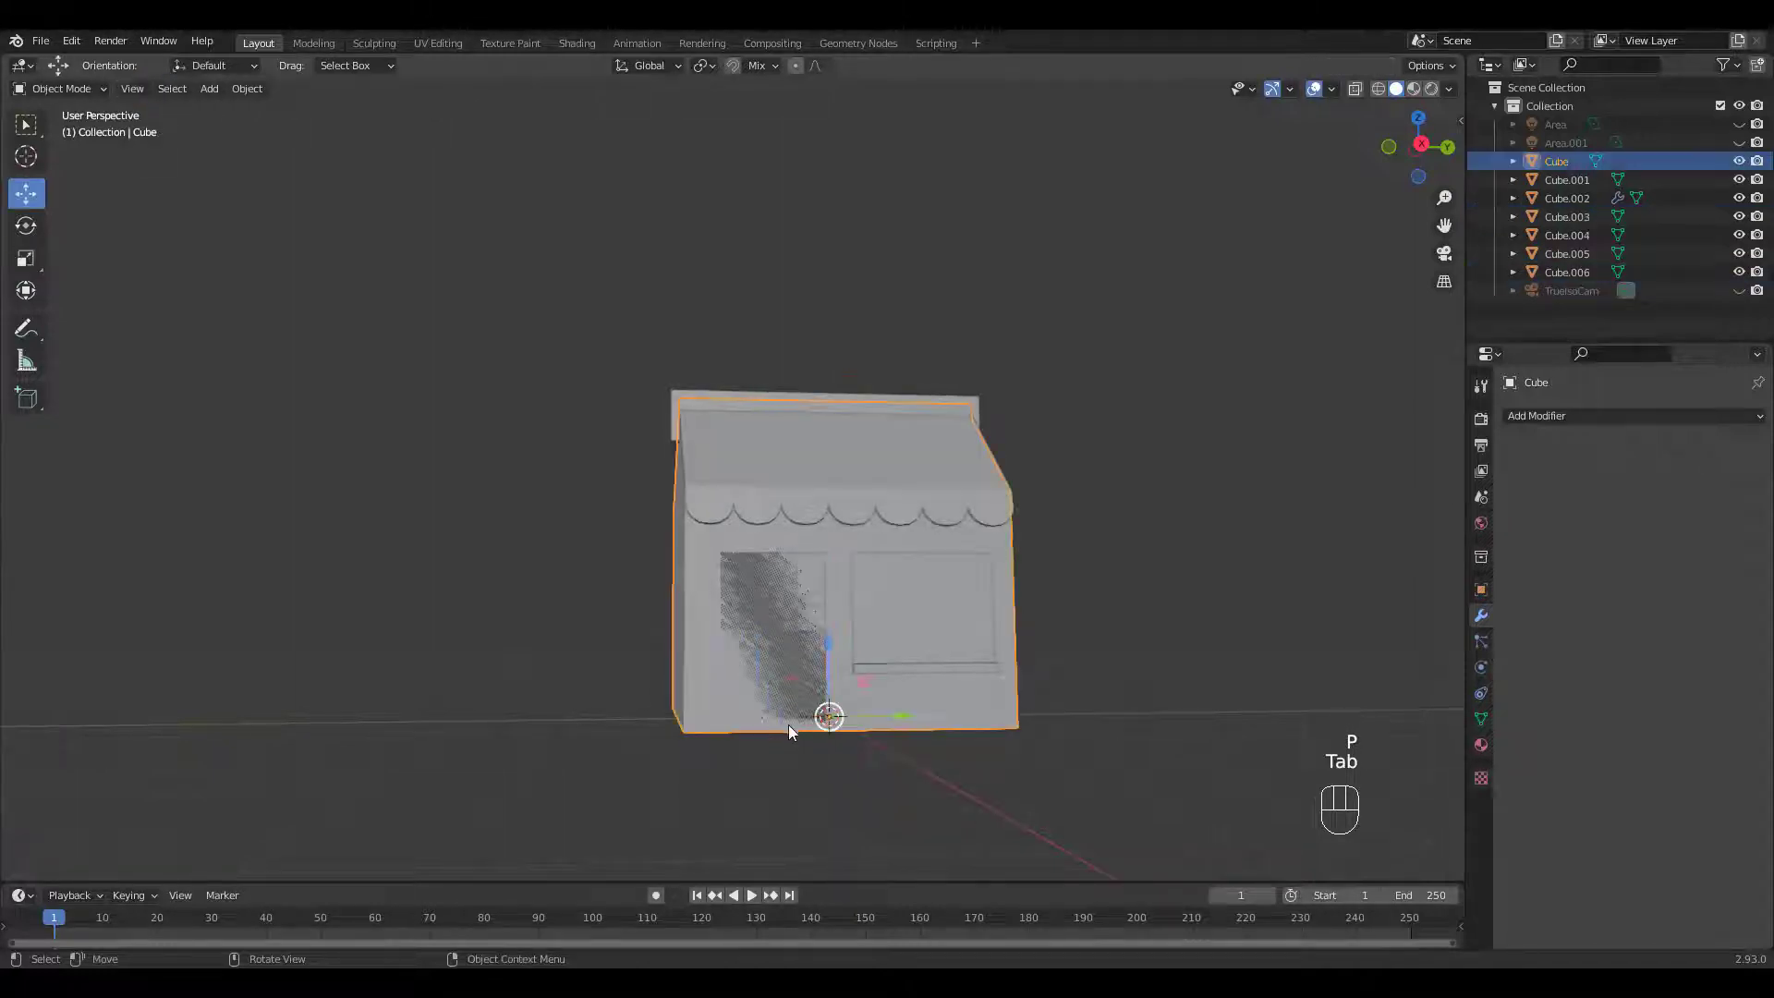
{"action": "left_click", "coordinate": [789, 728]}
{"action": "key", "text": "Tab"}
{"action": "middle_click_drag", "start_coordinate": [789, 730], "coordinate": [884, 665]}
{"action": "key", "text": "a"}
{"action": "key", "text": "e"}
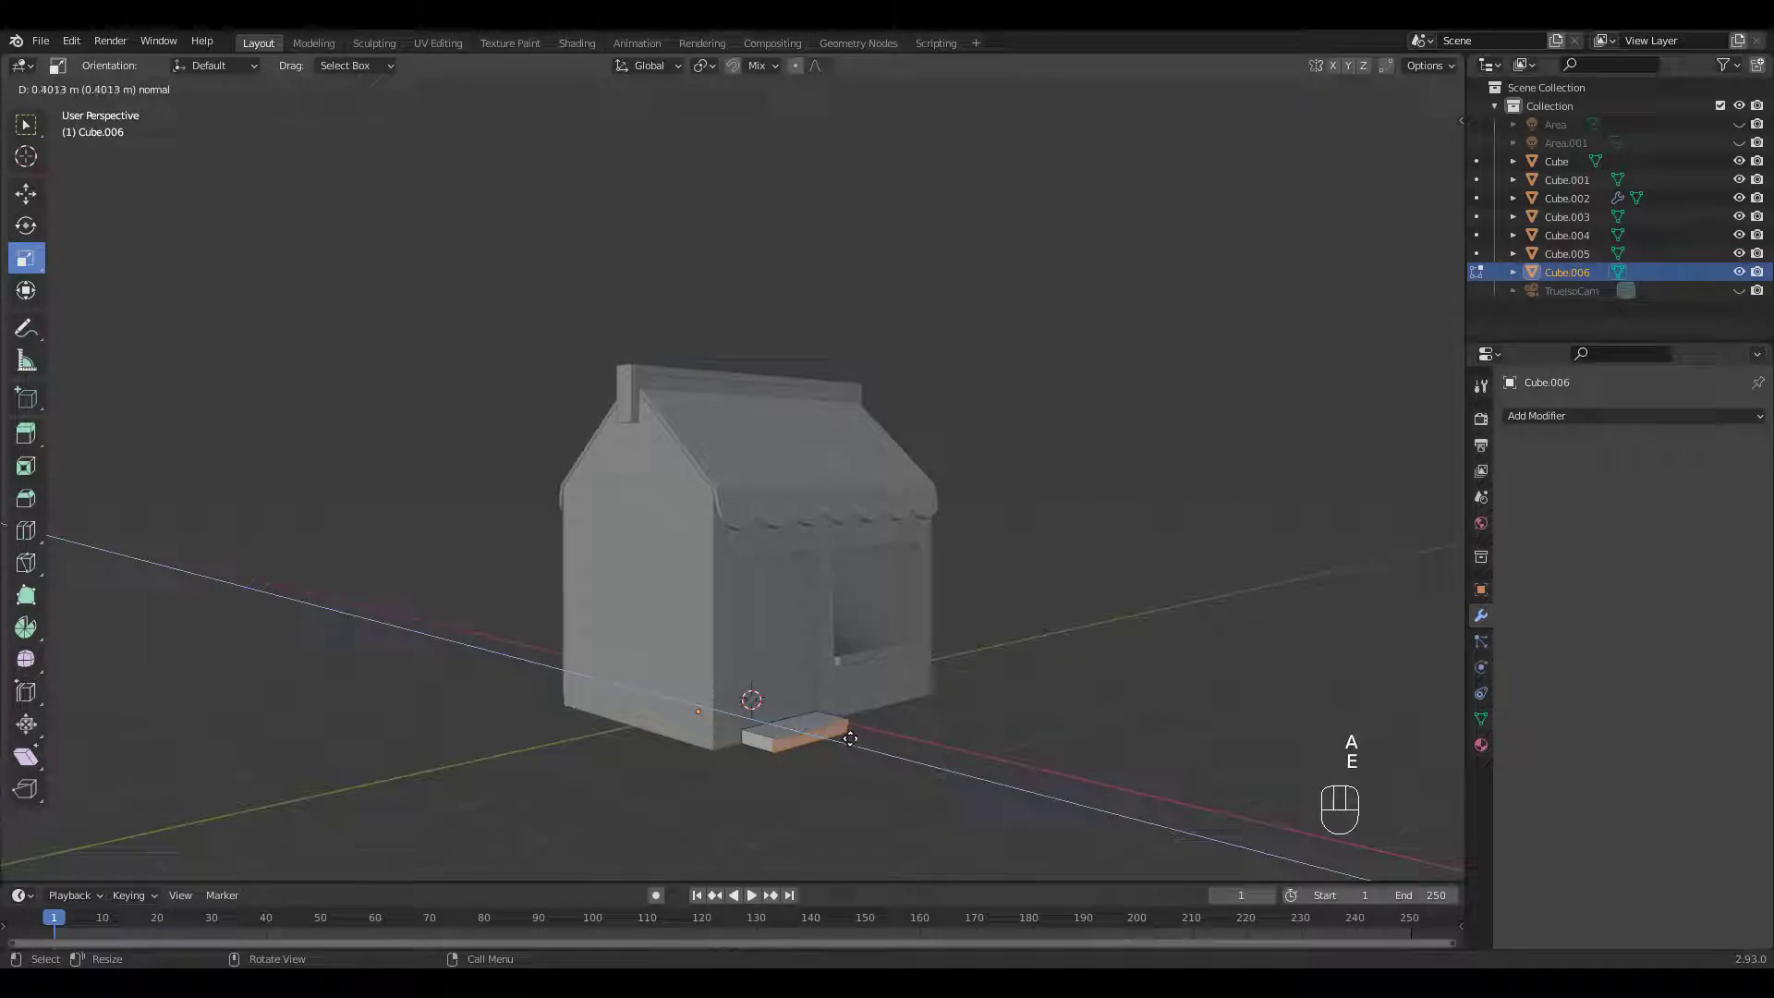
{"action": "left_click", "coordinate": [850, 738]}
{"action": "middle_click_drag", "start_coordinate": [850, 738], "coordinate": [955, 482]}
{"action": "key", "text": "Tab"}
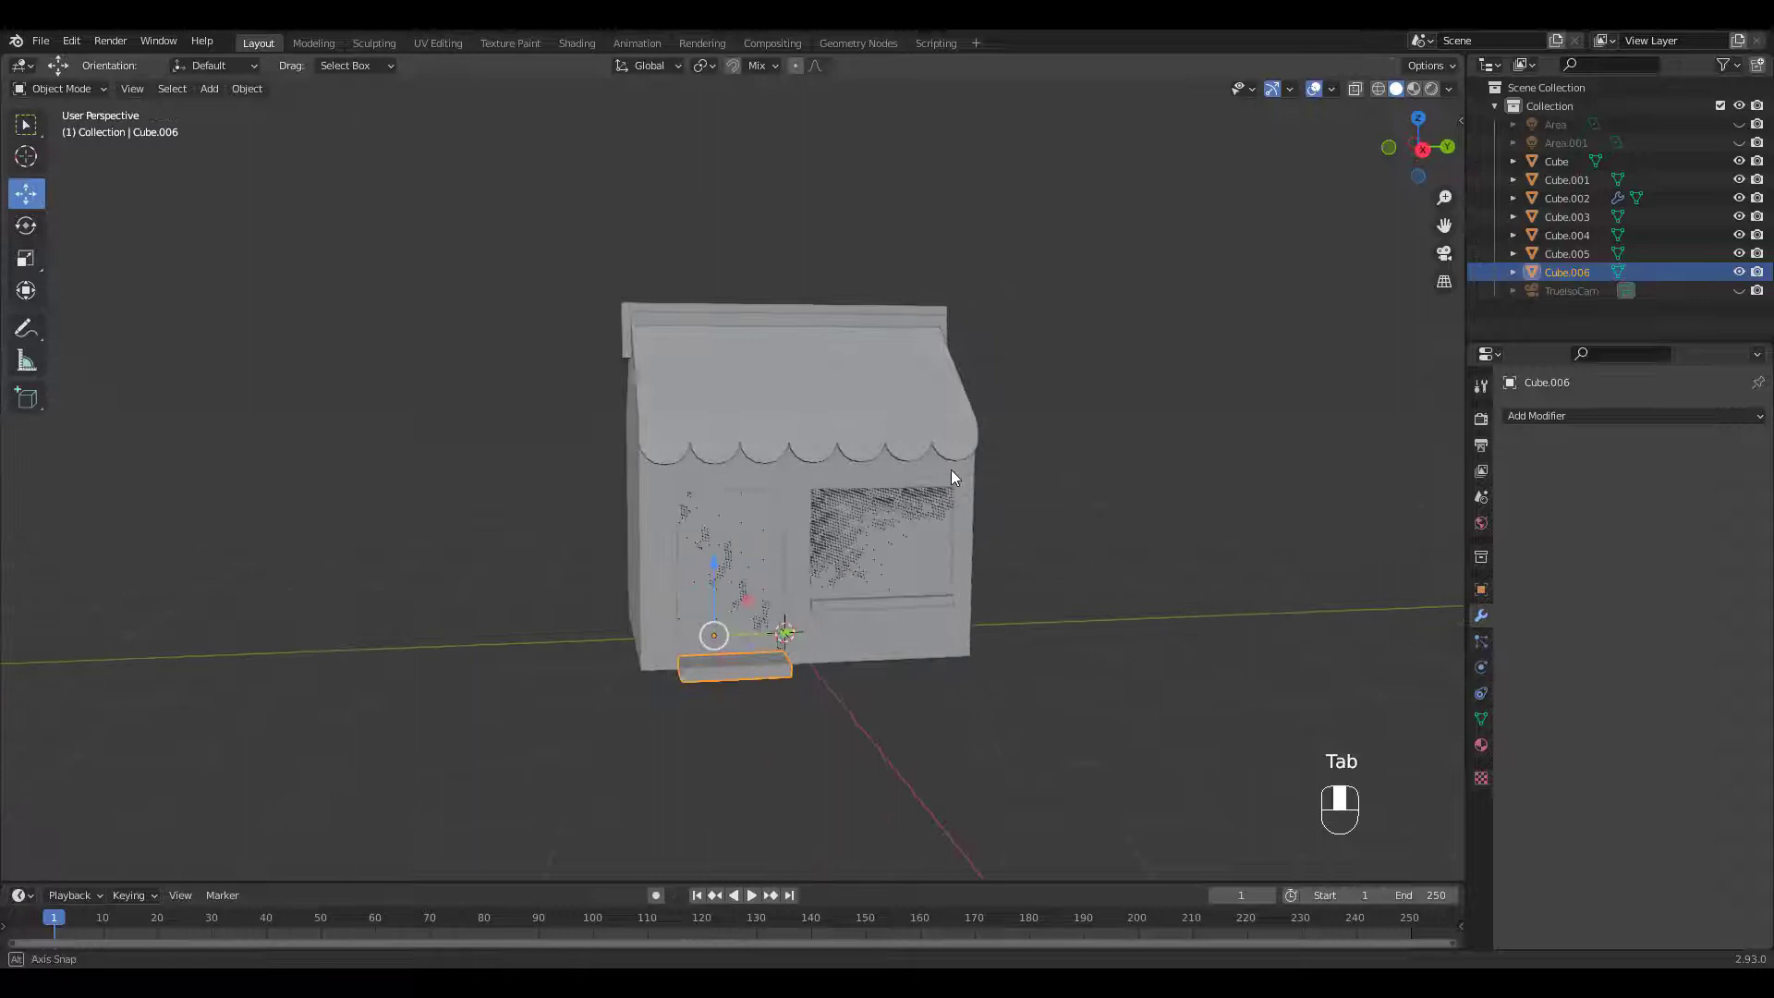
Step: Duplicate the door and window panels in place
{"action": "left_click", "coordinate": [861, 535]}
{"action": "left_click", "coordinate": [750, 554], "text": "shift"}
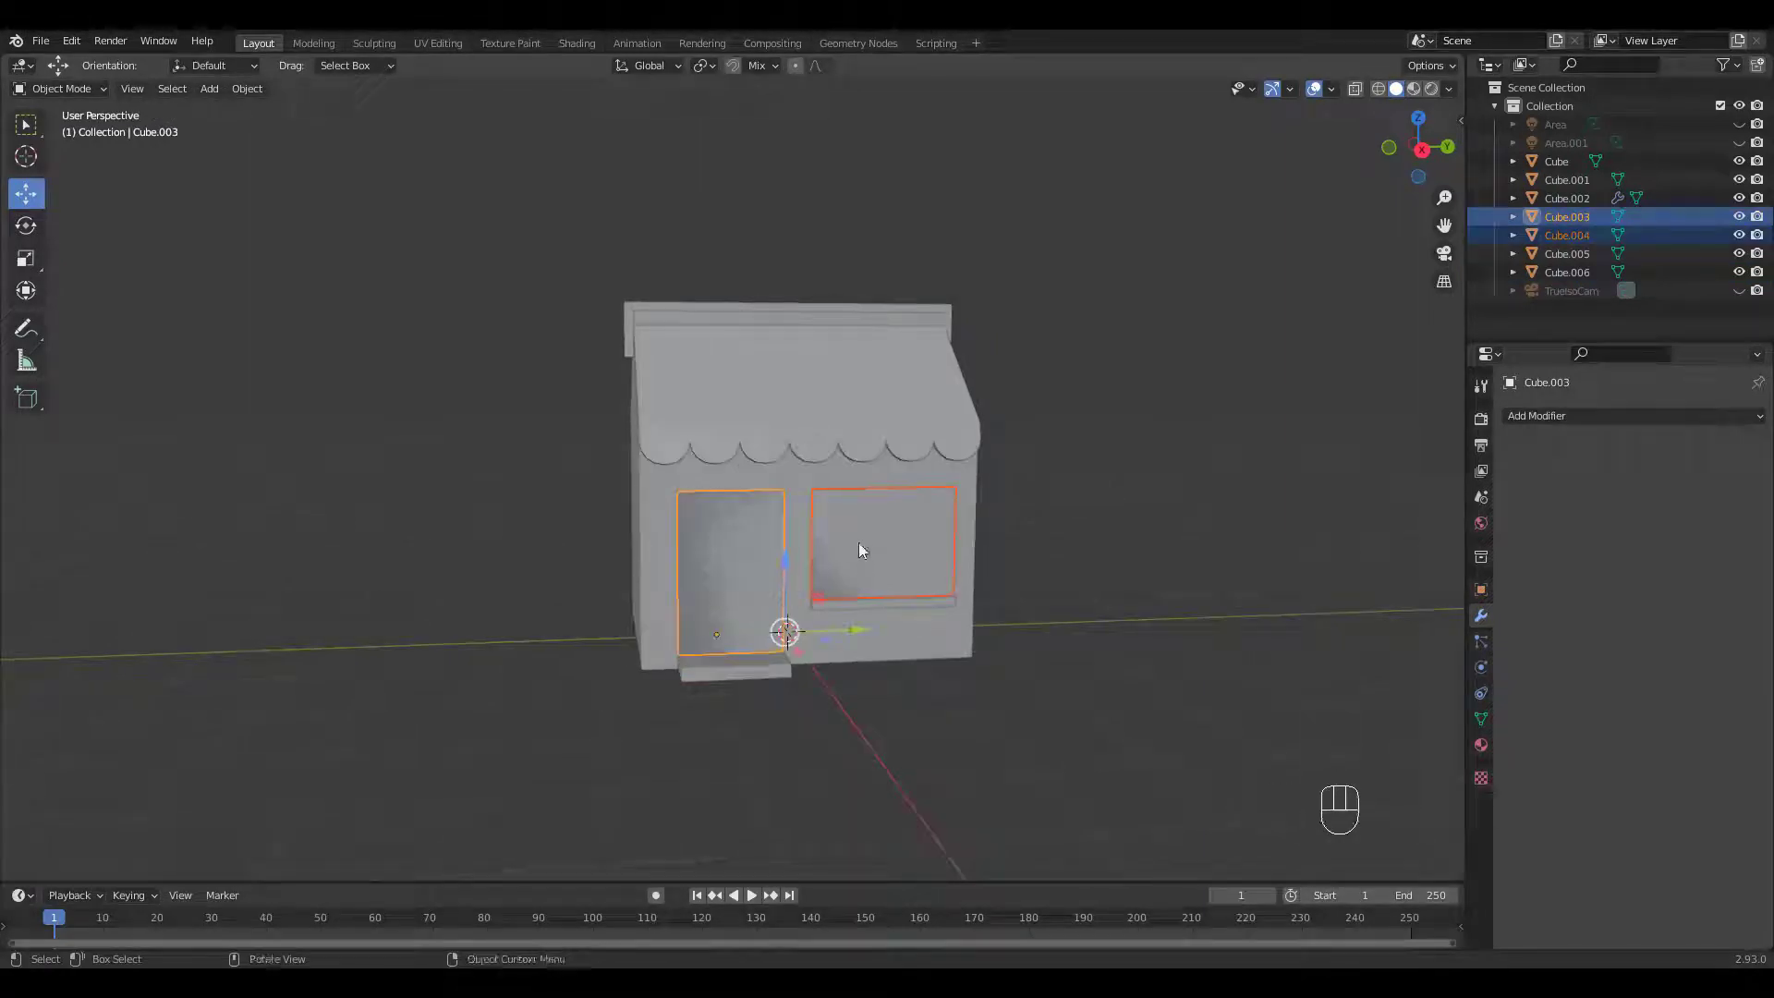
{"action": "key", "text": "shift+d"}
{"action": "right_click", "coordinate": [861, 506]}
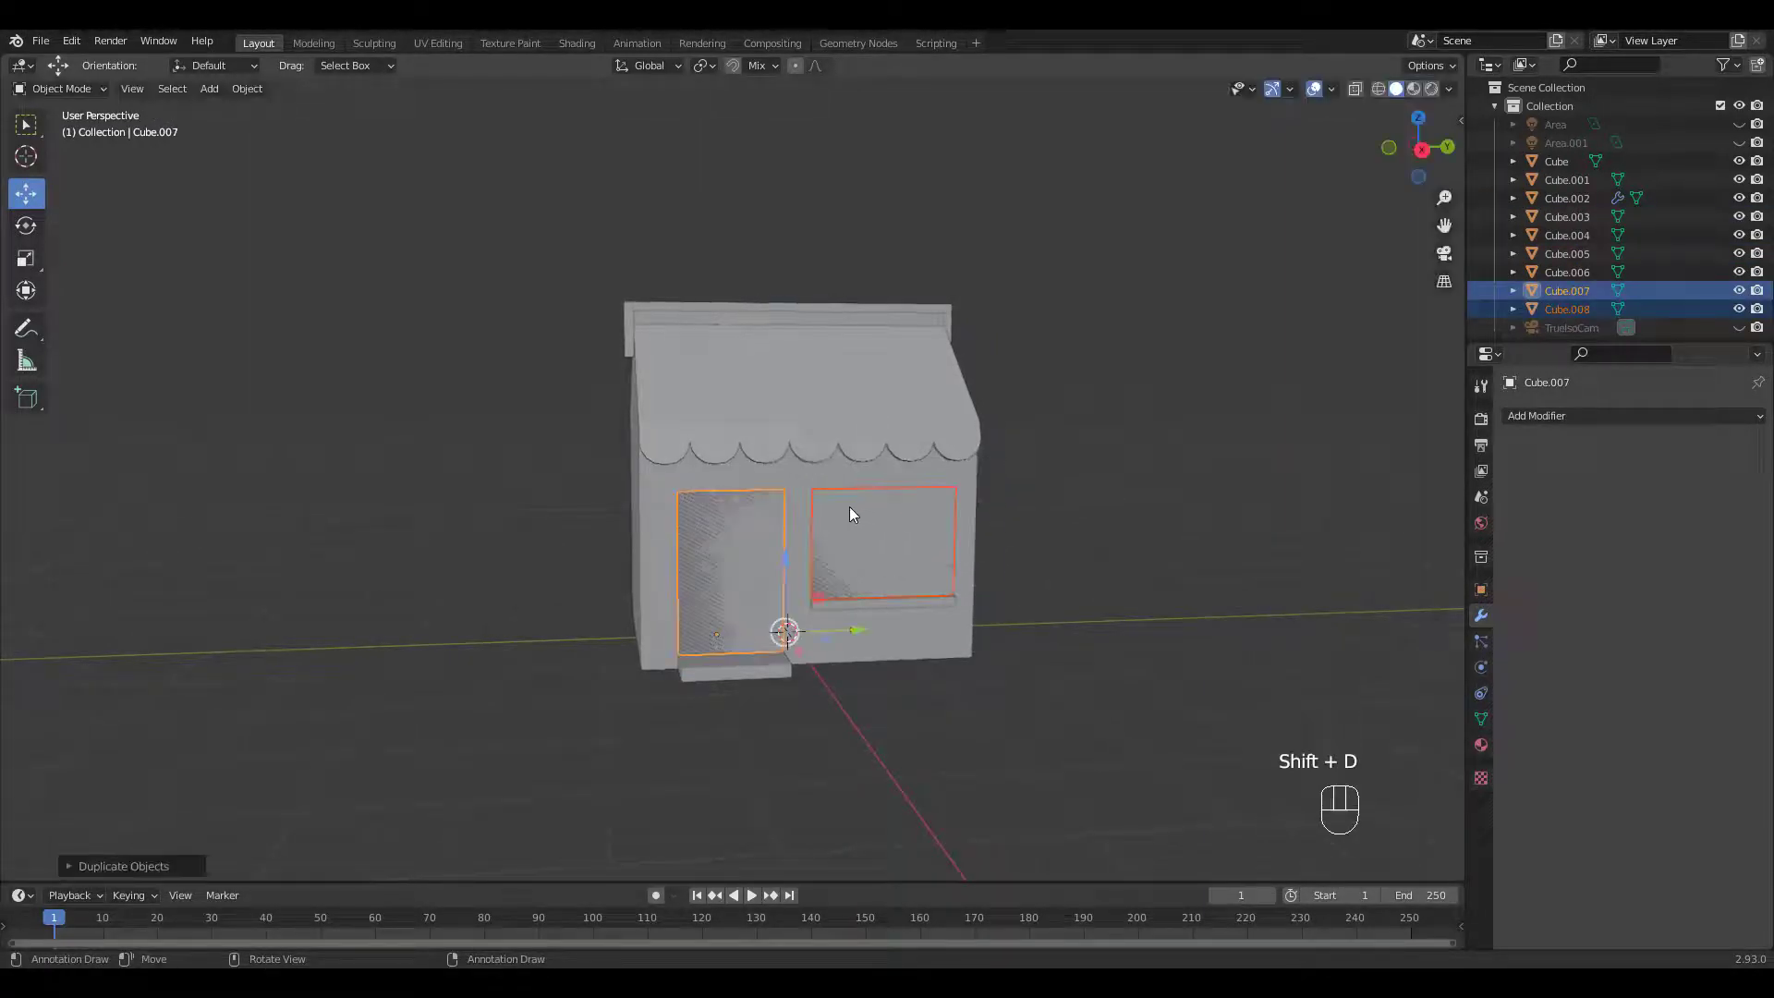
Step: Extrude both duplicated panels about 0.5 m into boxes and move them back along X so they intersect the front wall
{"action": "key", "text": "Tab"}
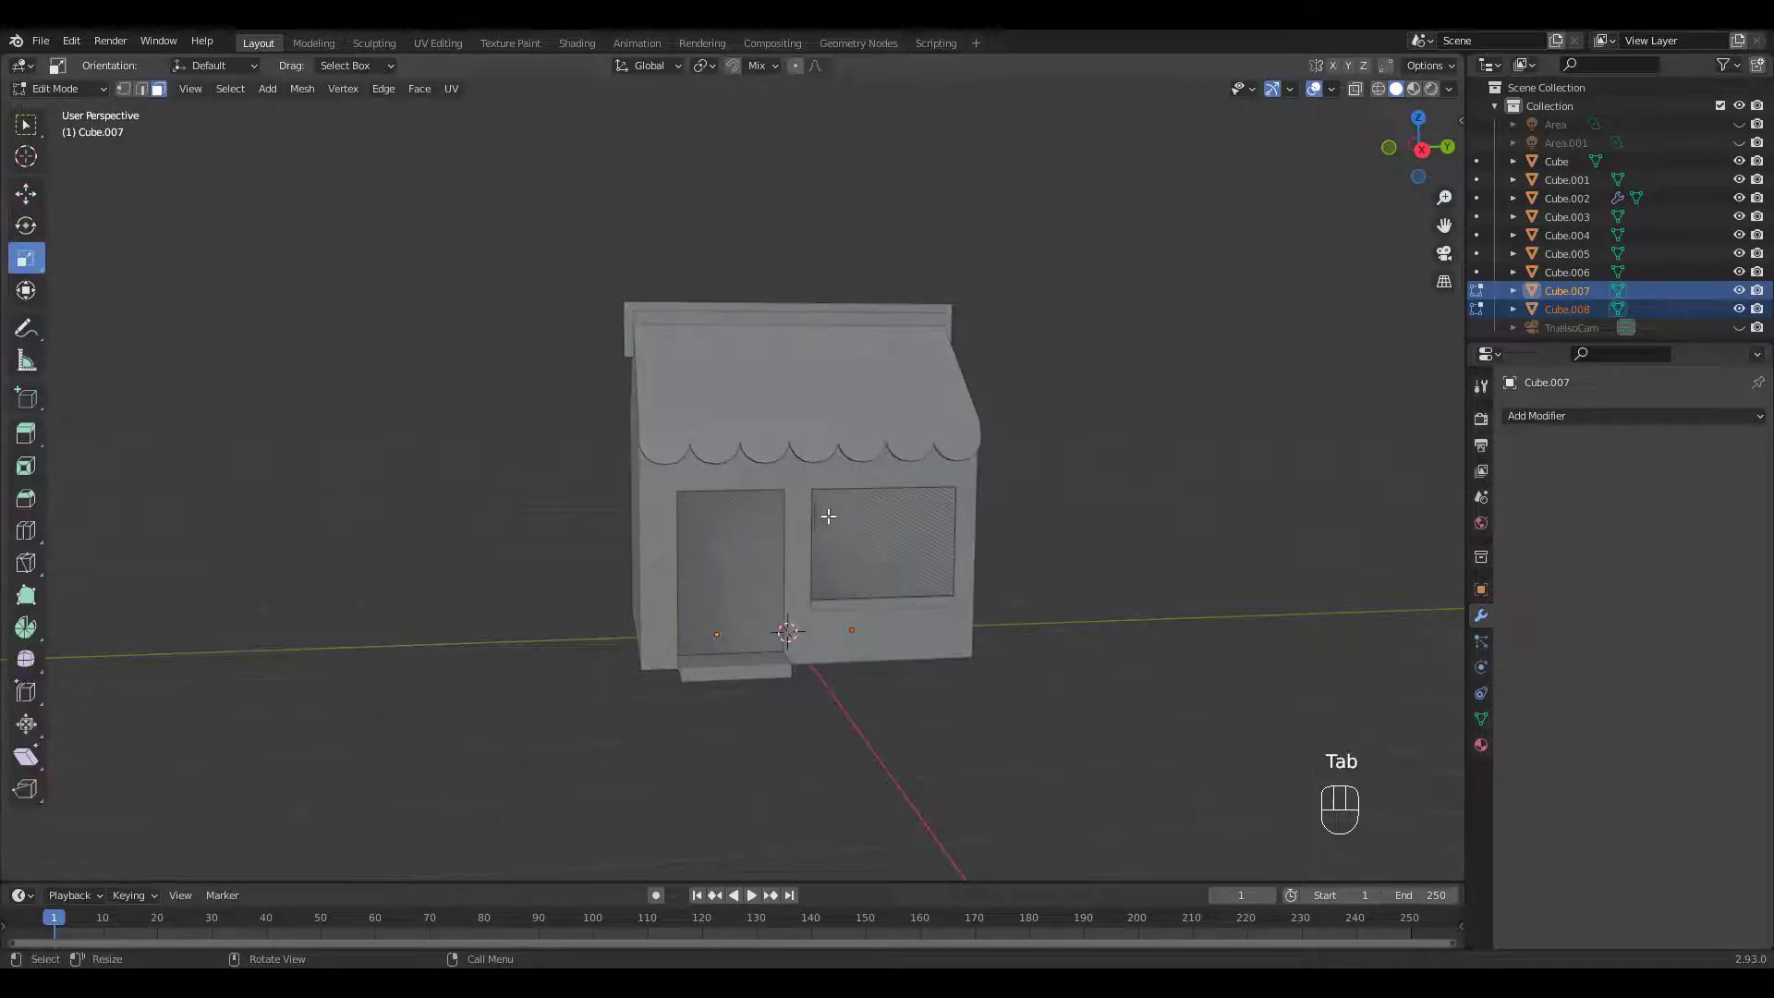
{"action": "middle_click_drag", "start_coordinate": [825, 512], "coordinate": [936, 539]}
{"action": "key", "text": "a"}
{"action": "key", "text": "e"}
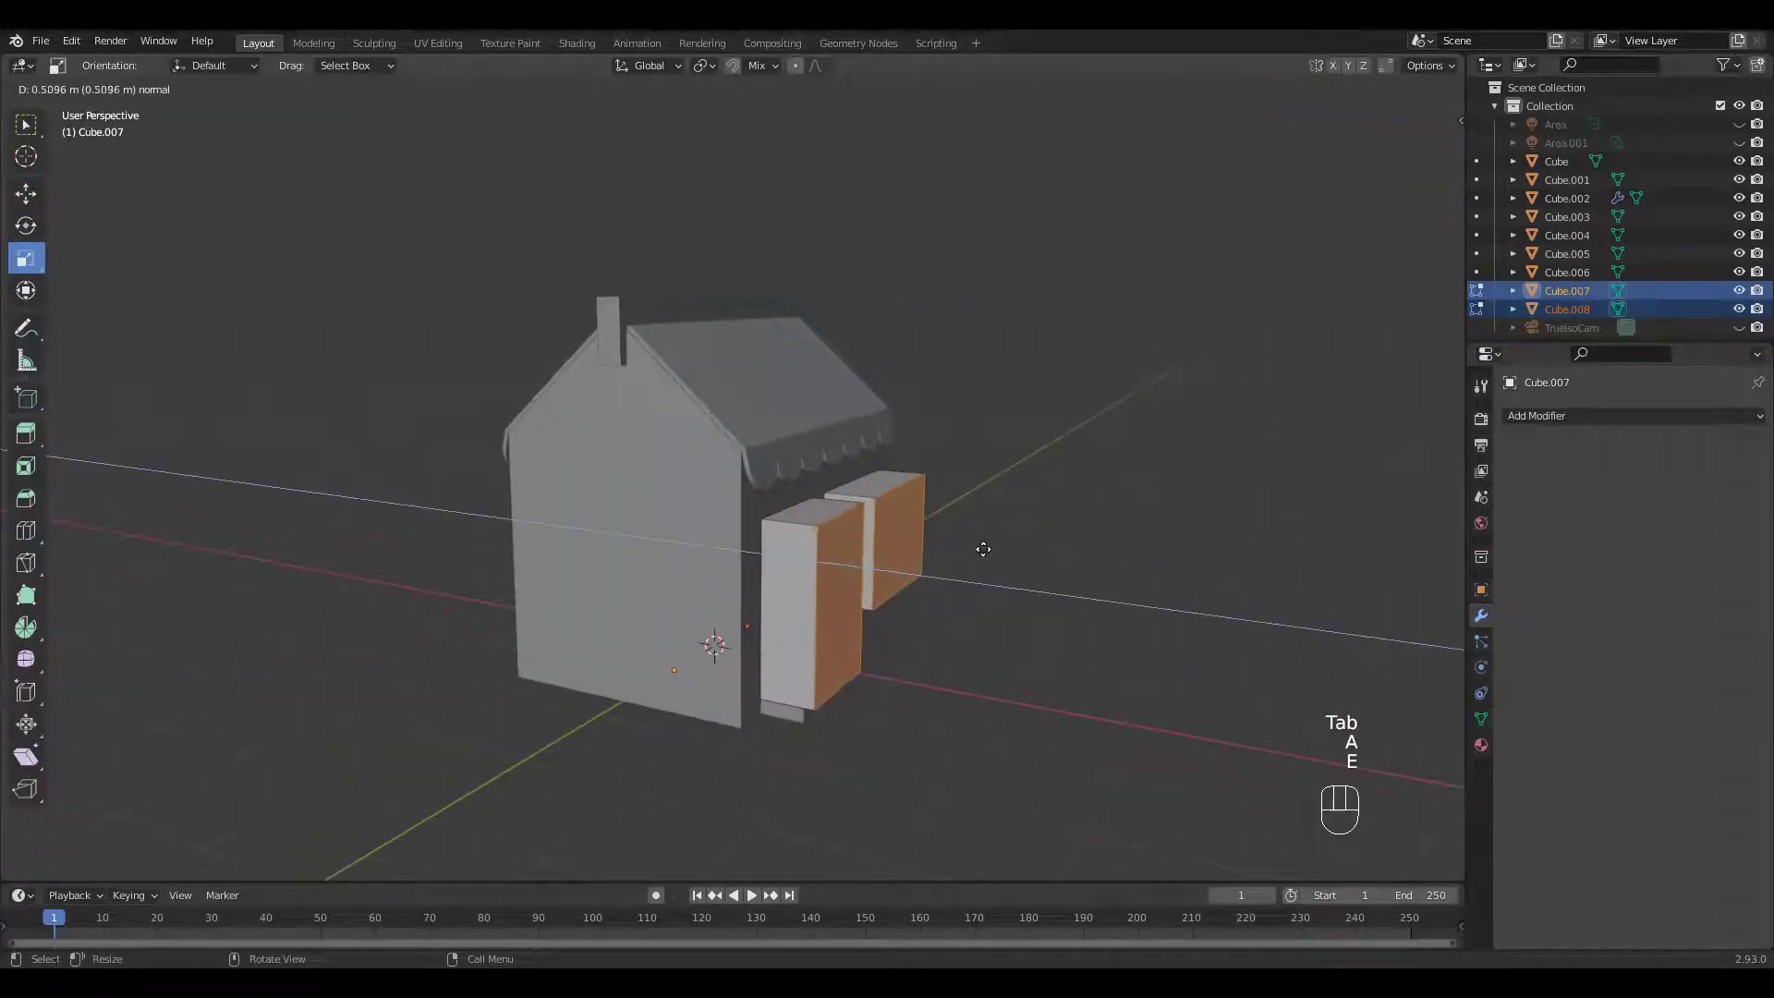
{"action": "left_click", "coordinate": [987, 533]}
{"action": "key", "text": "Tab"}
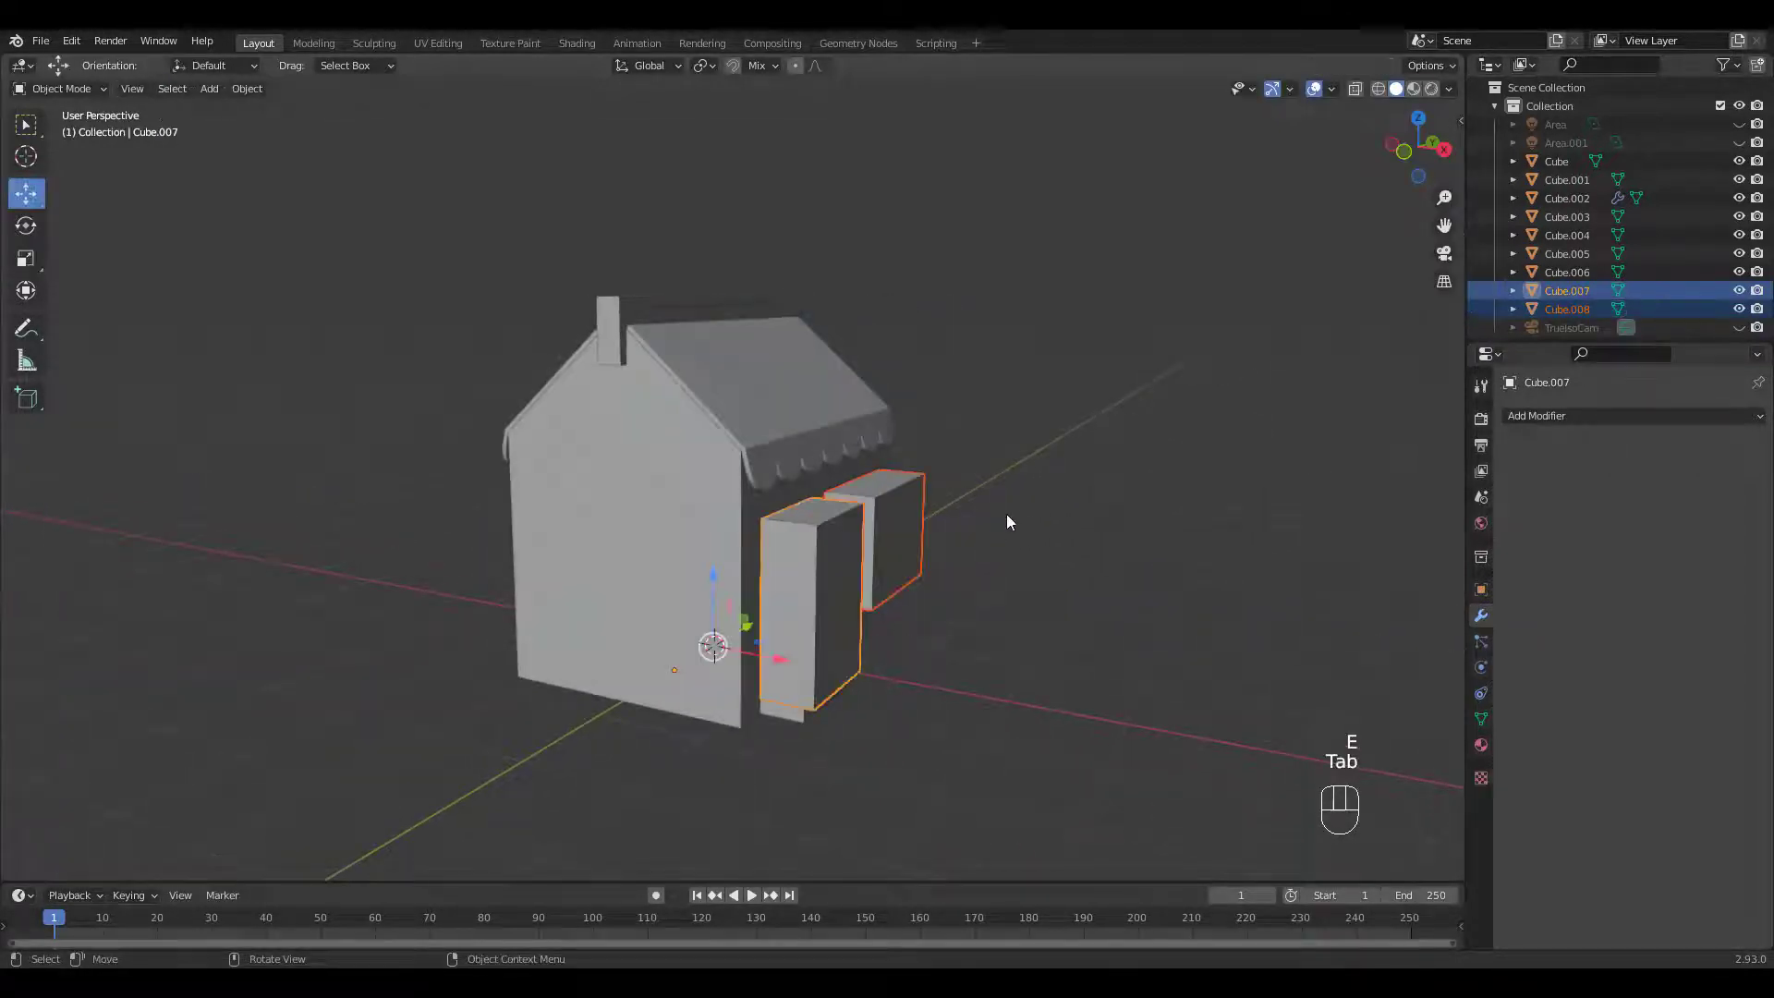
{"action": "middle_click_drag", "start_coordinate": [1006, 513], "coordinate": [1135, 510]}
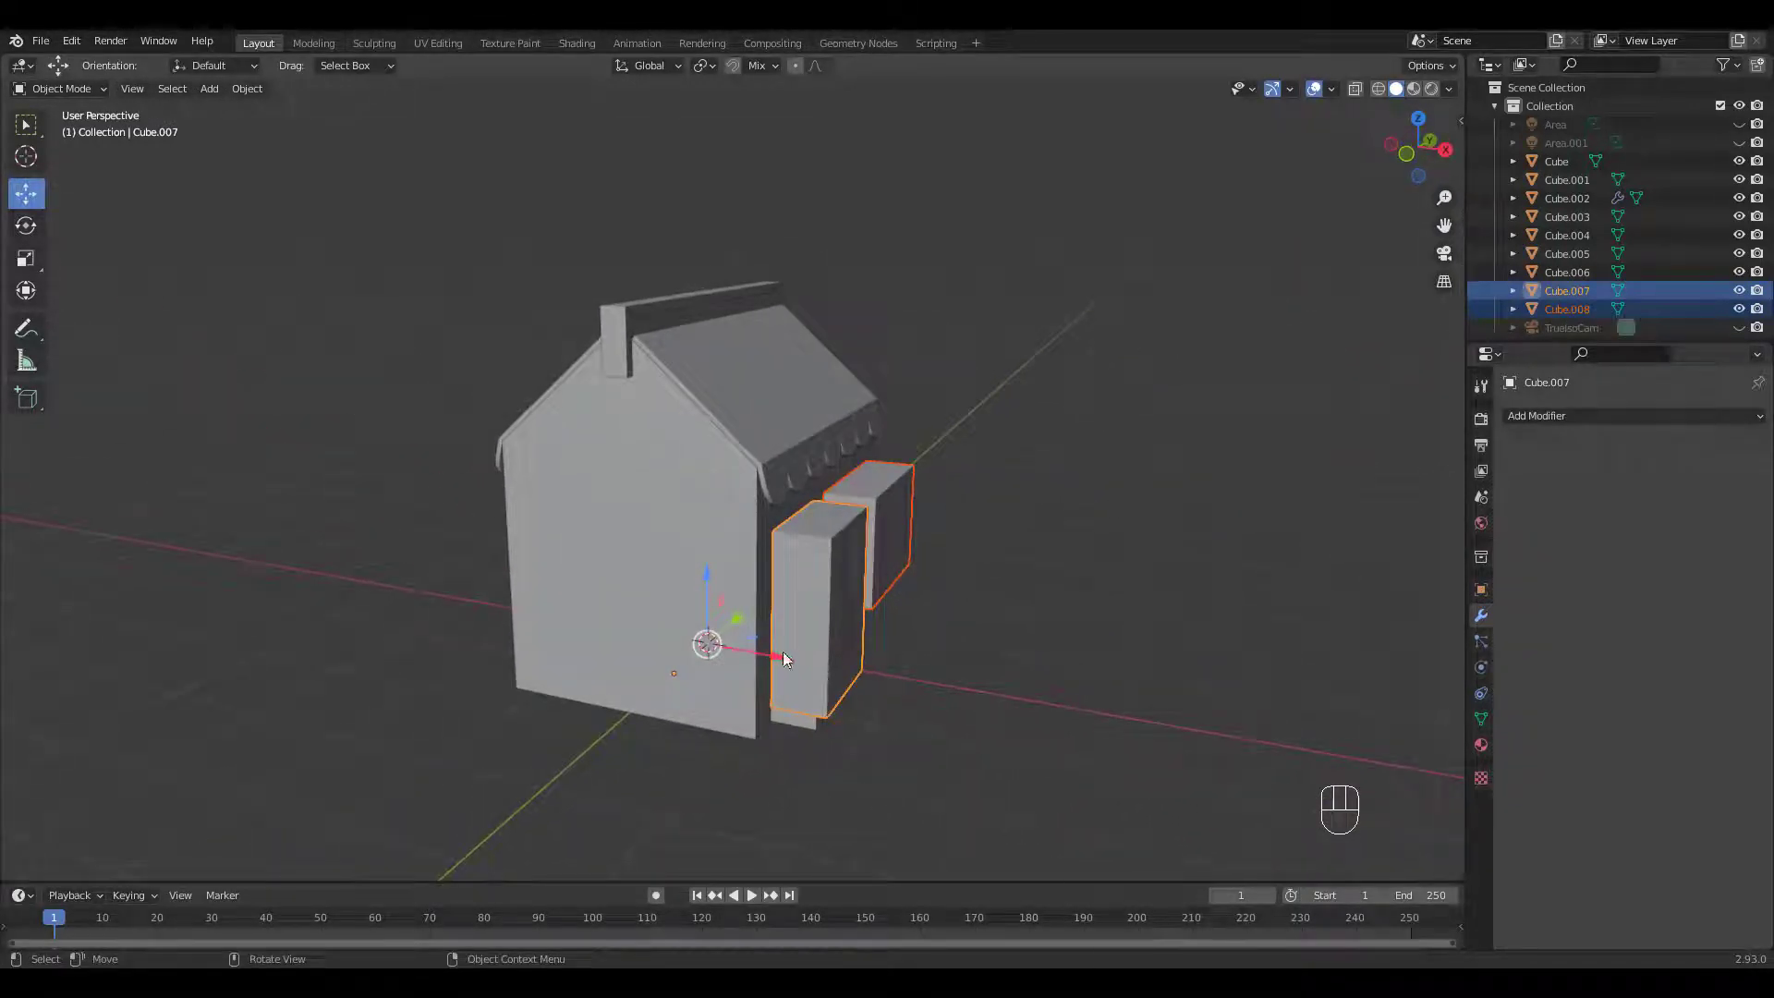
{"action": "left_click_drag", "start_coordinate": [779, 653], "coordinate": [723, 647]}
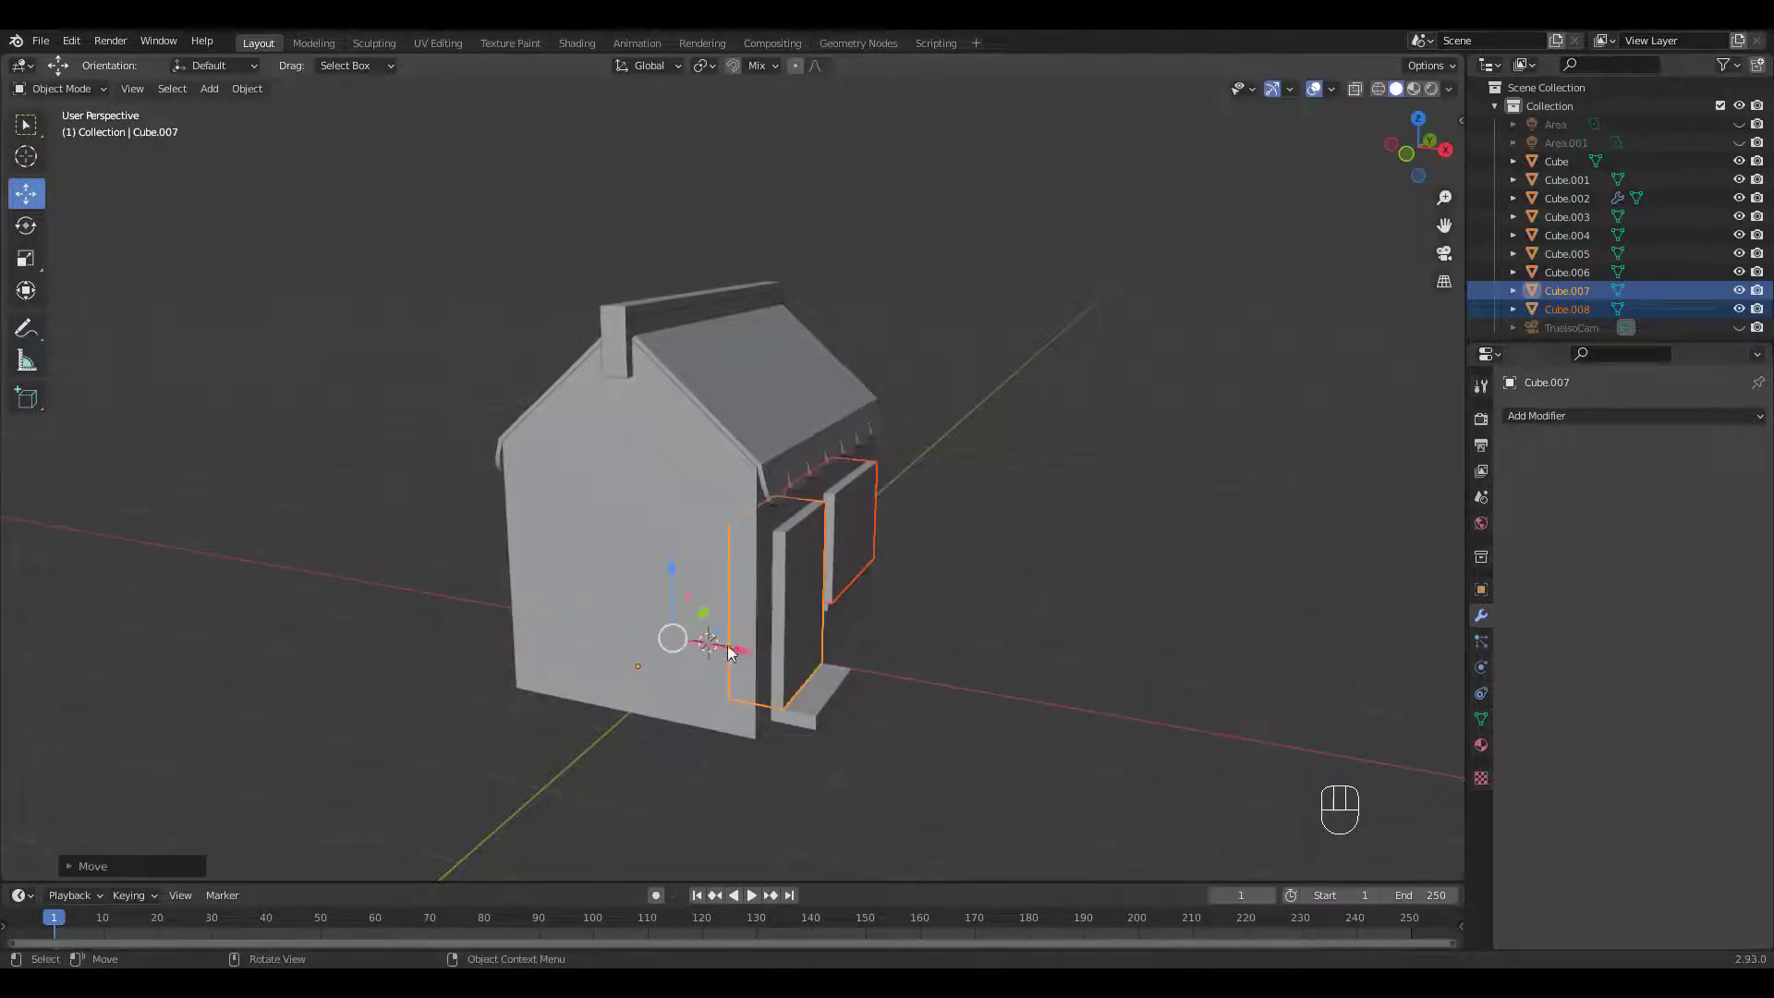
Step: Subtract both boxes from the house body with Boolean Difference and hide the two cutter boxes
{"action": "middle_click_drag", "start_coordinate": [722, 647], "coordinate": [1011, 512]}
{"action": "left_click", "coordinate": [988, 506], "text": "shift"}
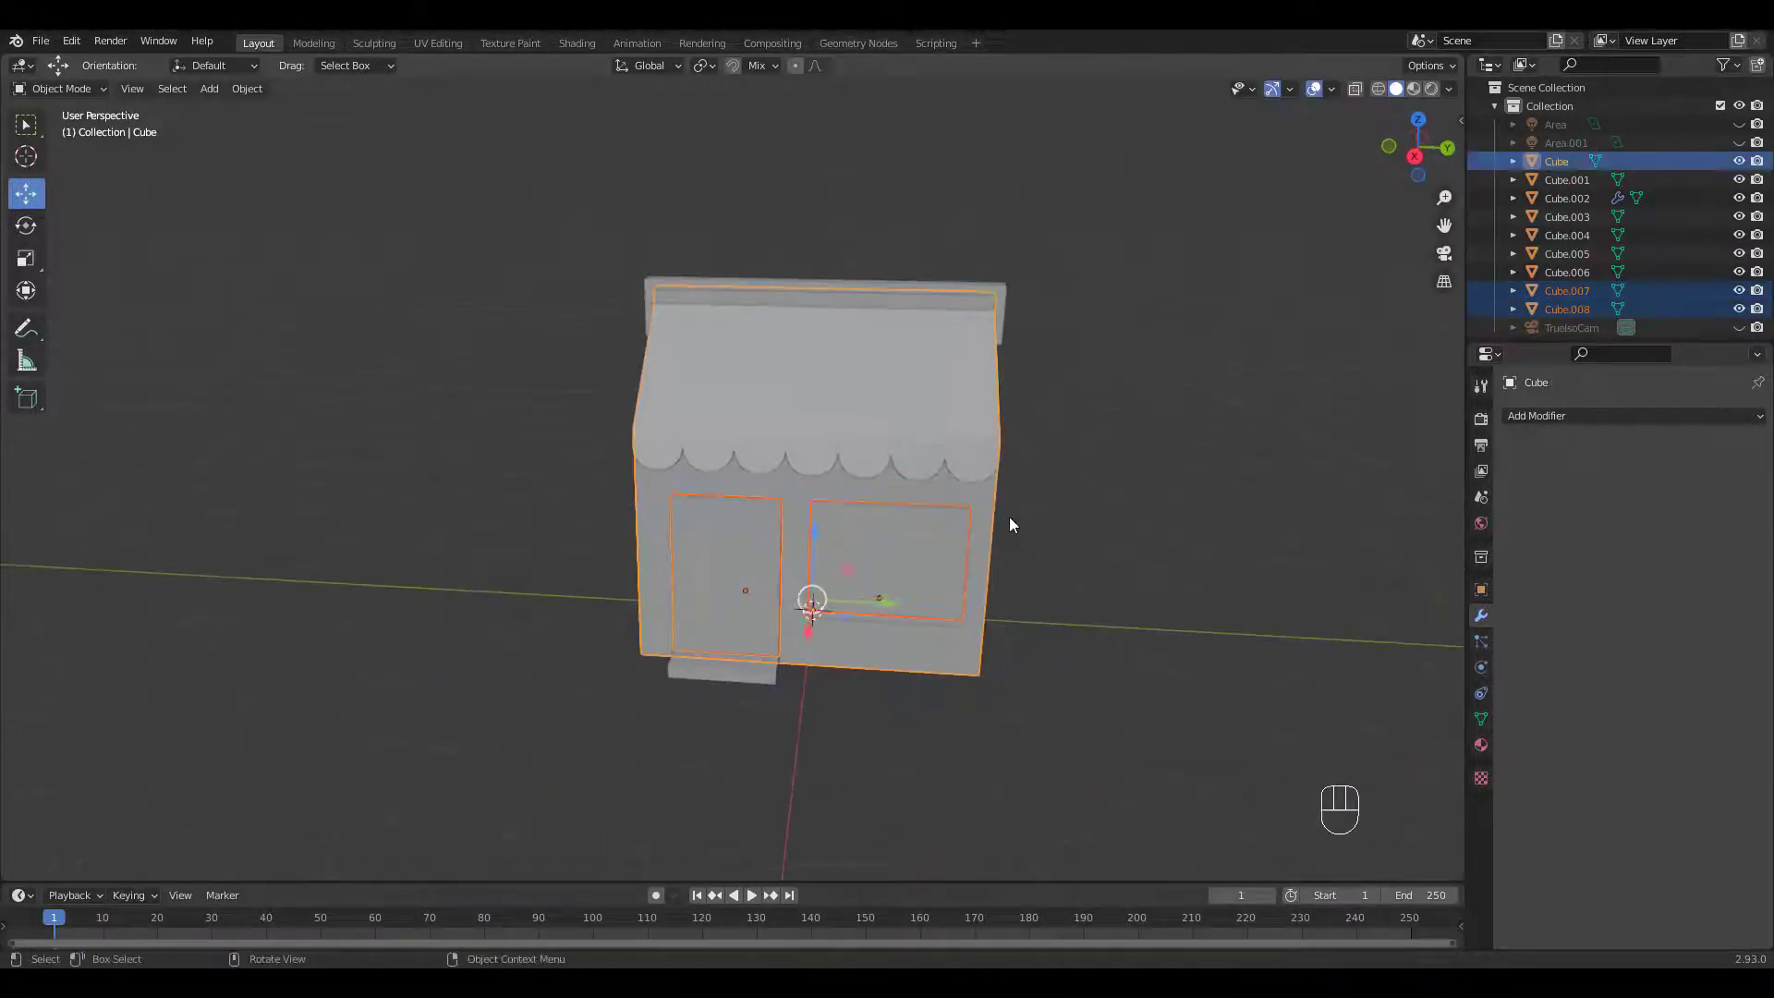
{"action": "key", "text": "ctrl+KP_Subtract"}
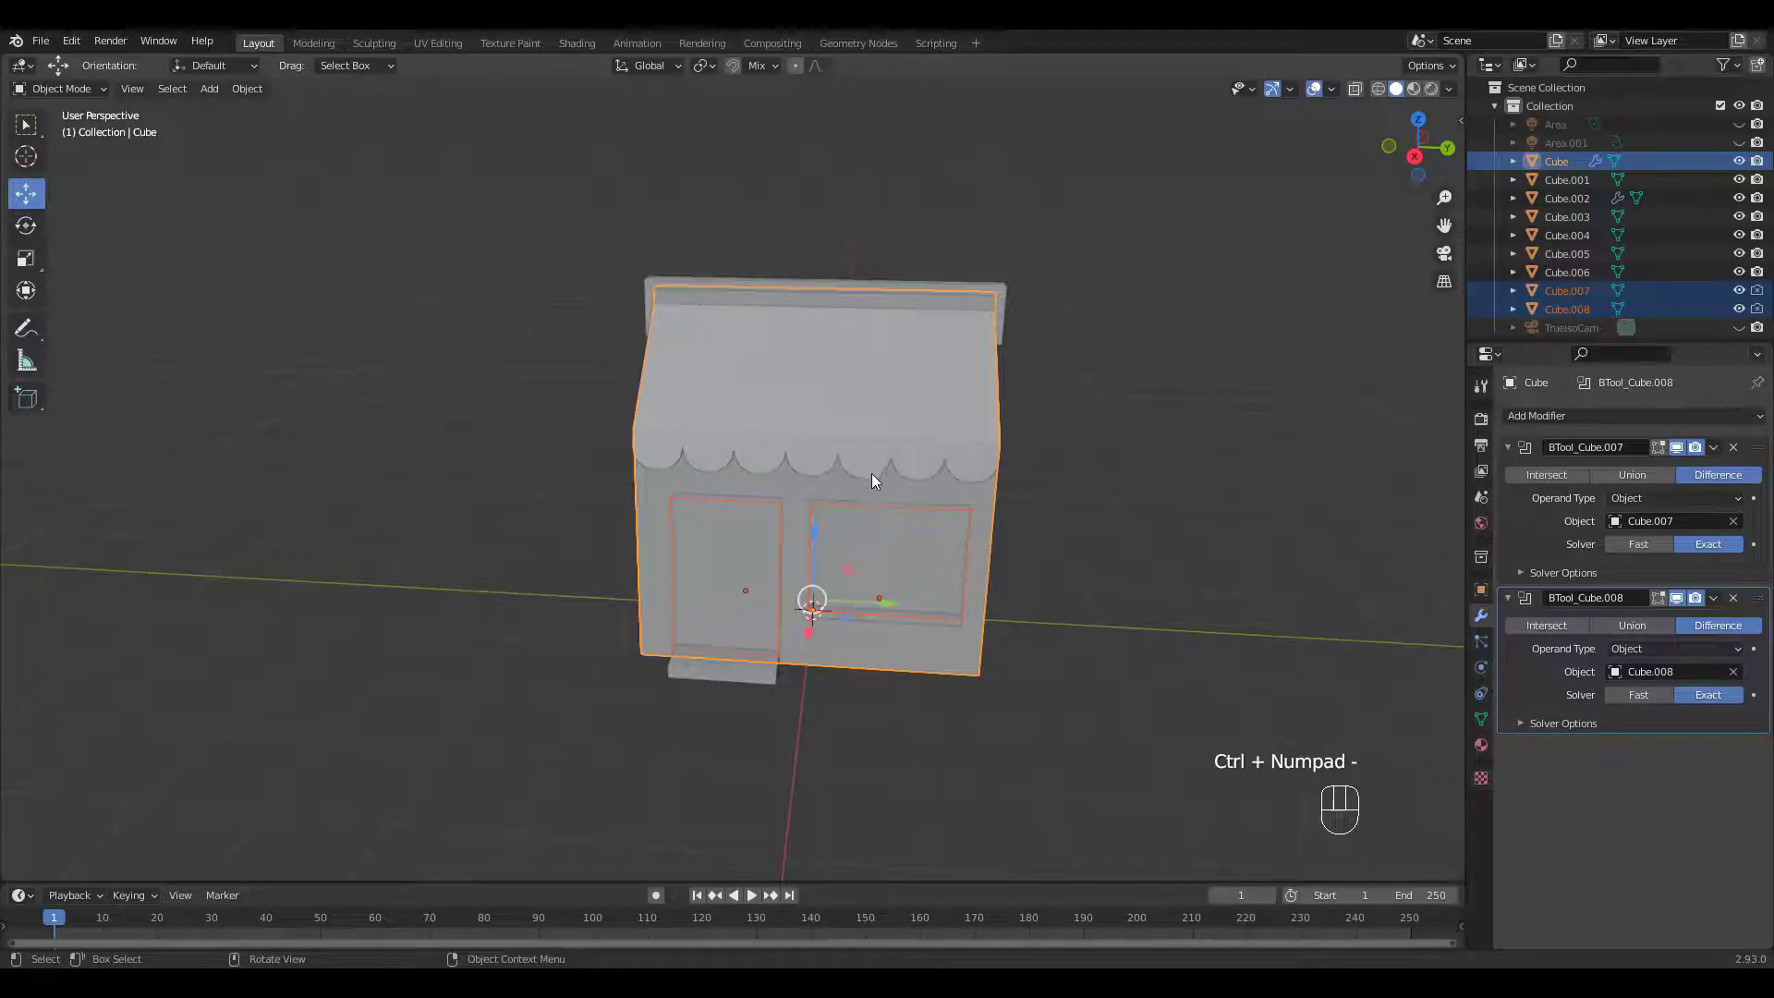
{"action": "middle_click_drag", "start_coordinate": [872, 480], "coordinate": [907, 467]}
{"action": "left_click", "coordinate": [763, 510]}
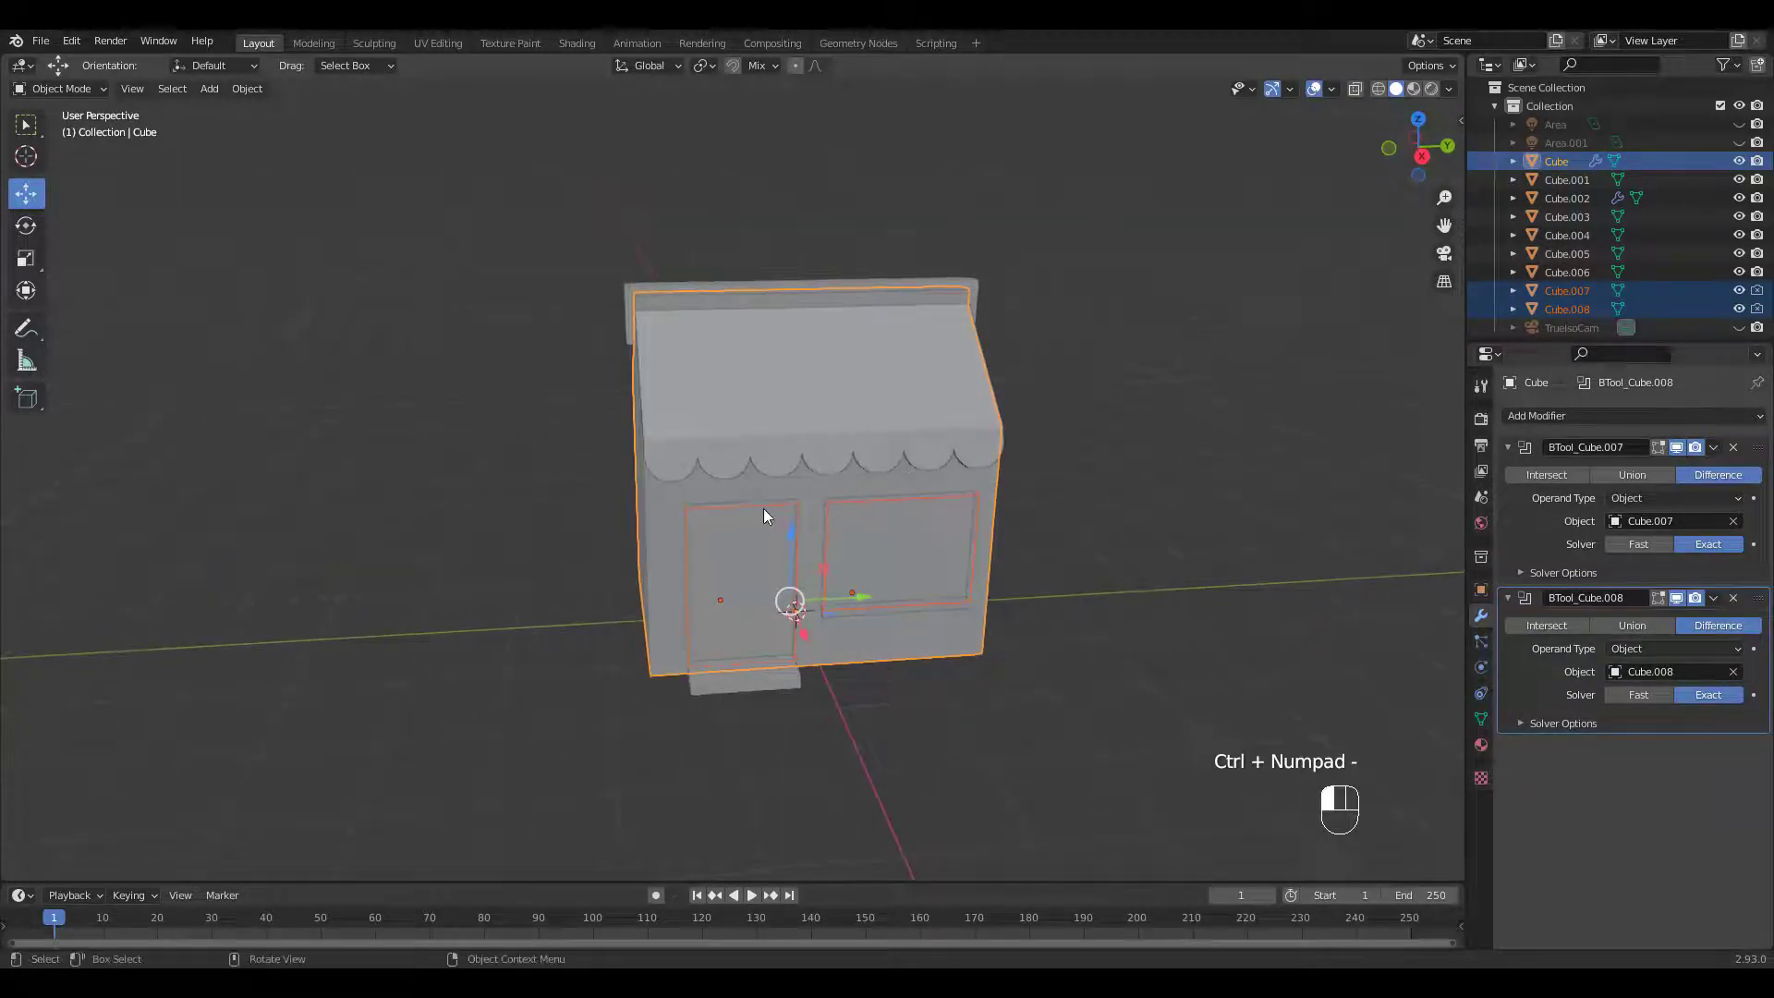
{"action": "left_click", "coordinate": [862, 505], "text": "shift"}
{"action": "key", "text": "h"}
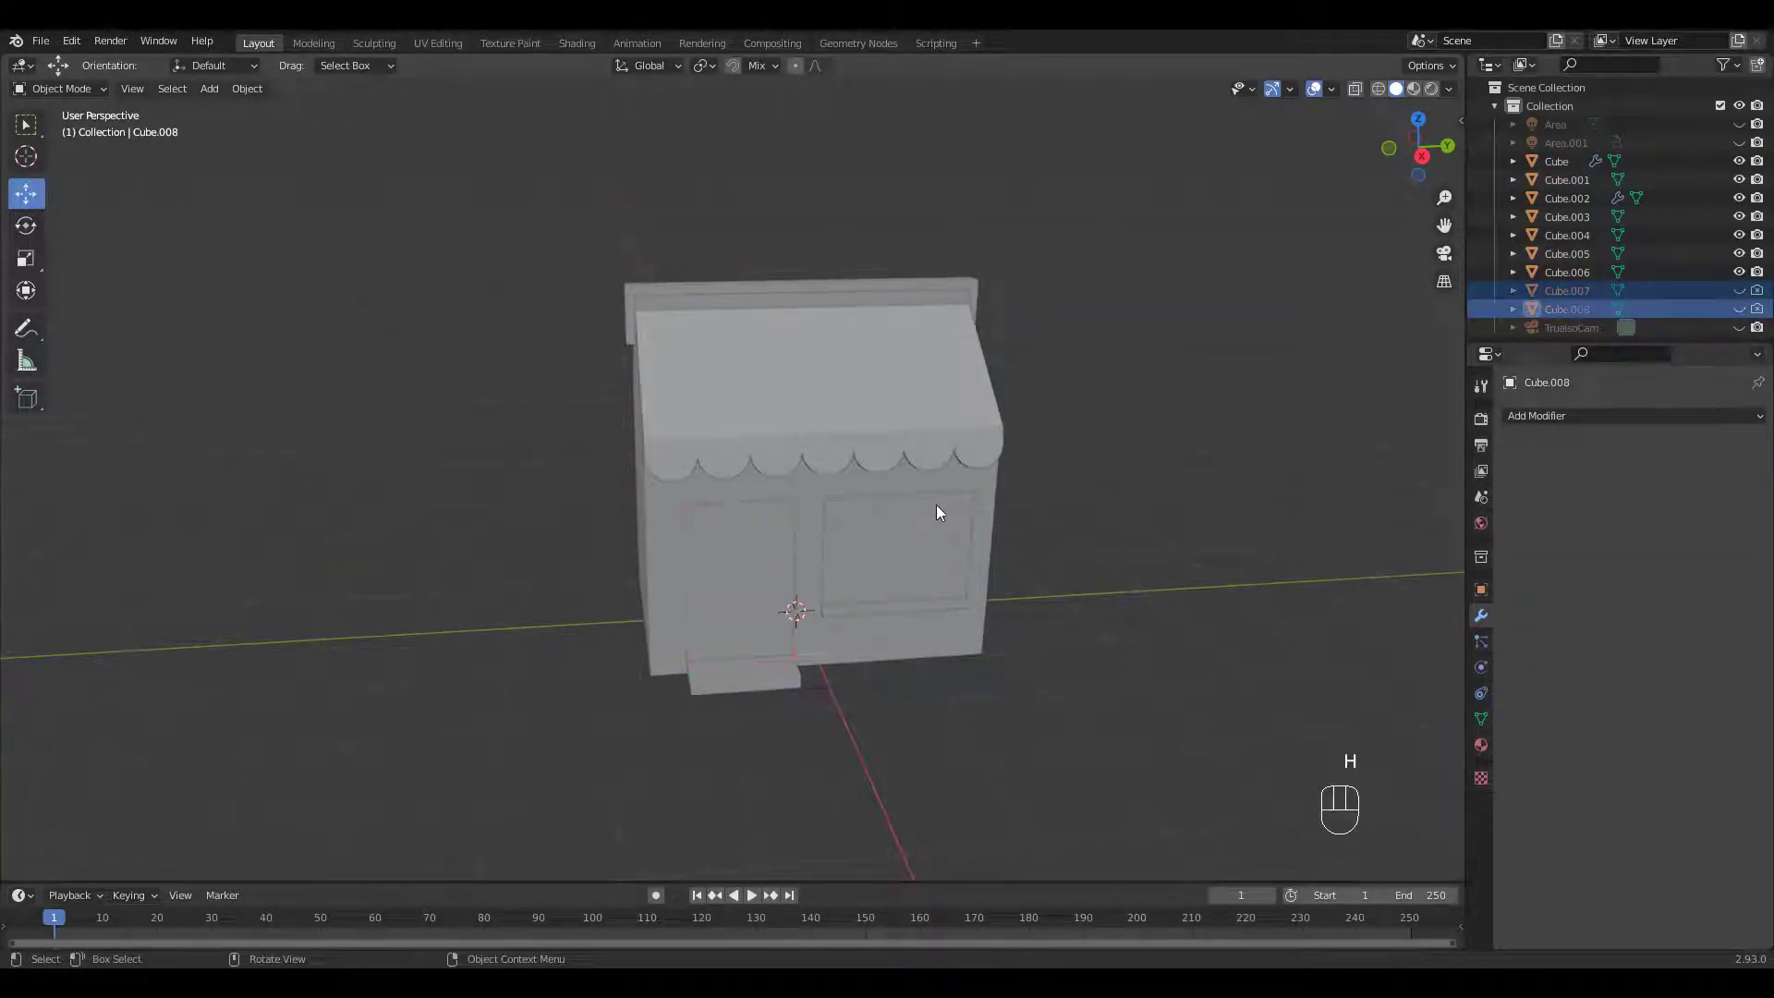
Step: Make another in-place copy of the original door and window panels
{"action": "middle_click_drag", "start_coordinate": [938, 513], "coordinate": [954, 467], "text": "ctrl"}
{"action": "left_click", "coordinate": [724, 535]}
{"action": "left_click", "coordinate": [914, 522], "text": "shift"}
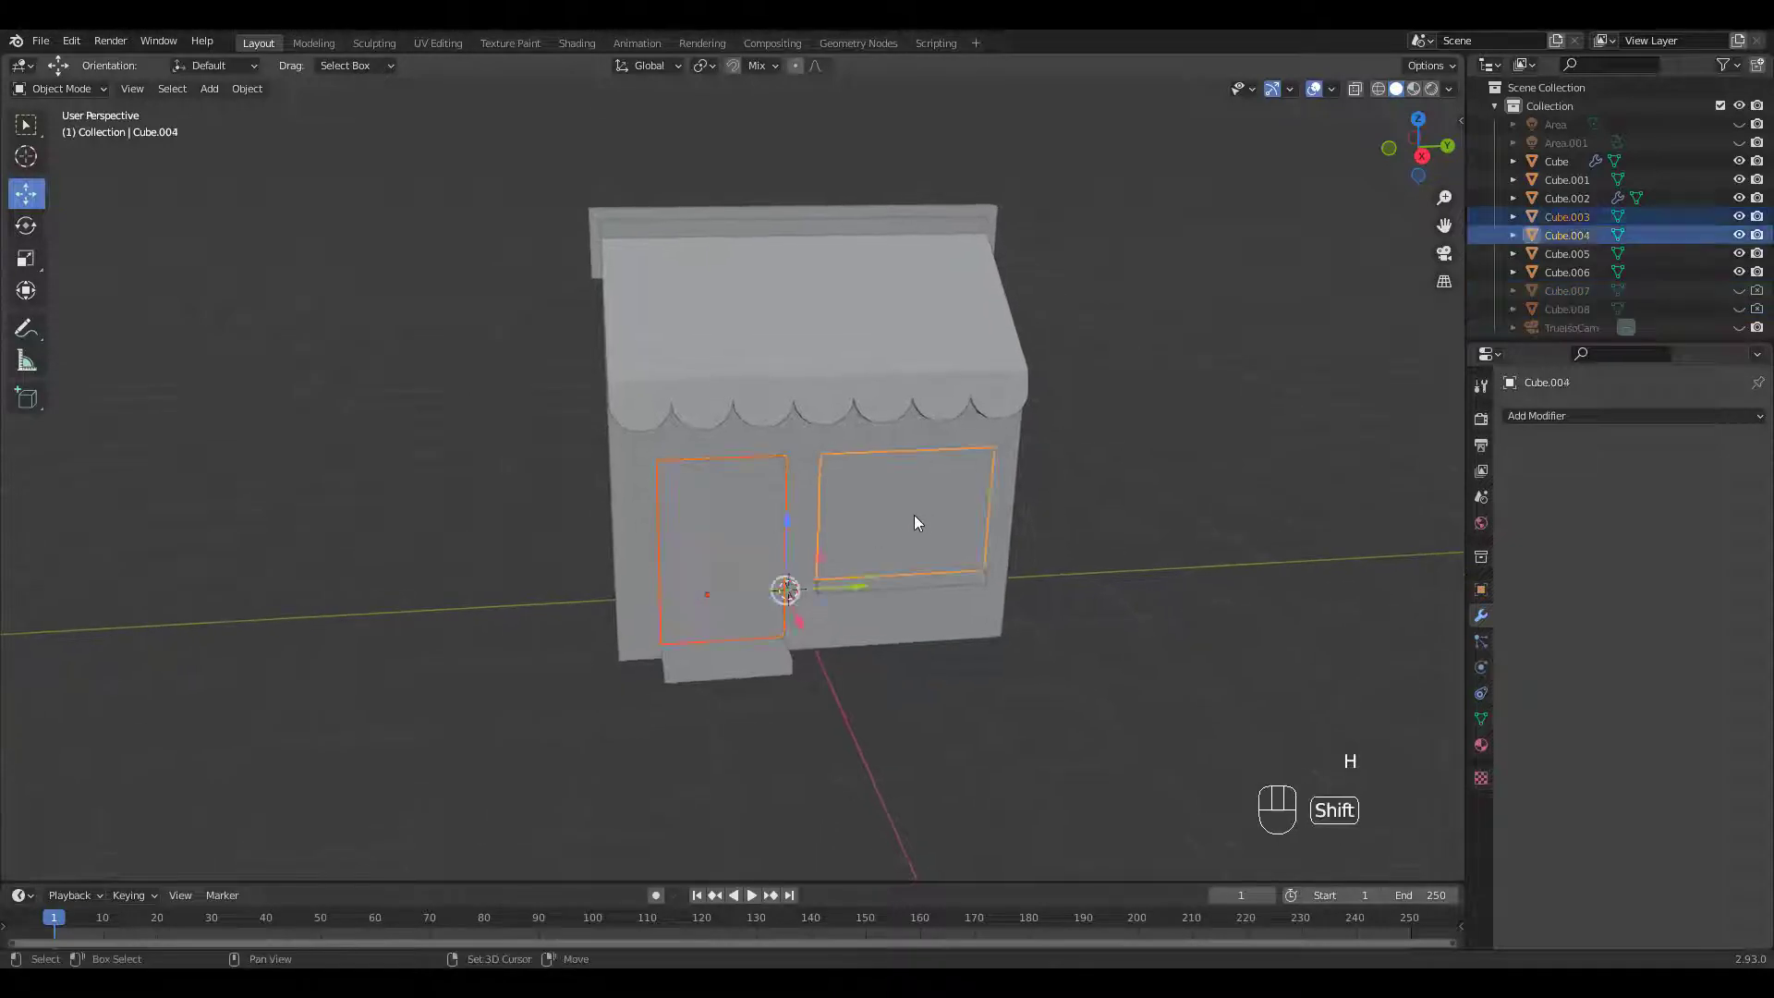
{"action": "key", "text": "shift+d"}
{"action": "right_click", "coordinate": [867, 504]}
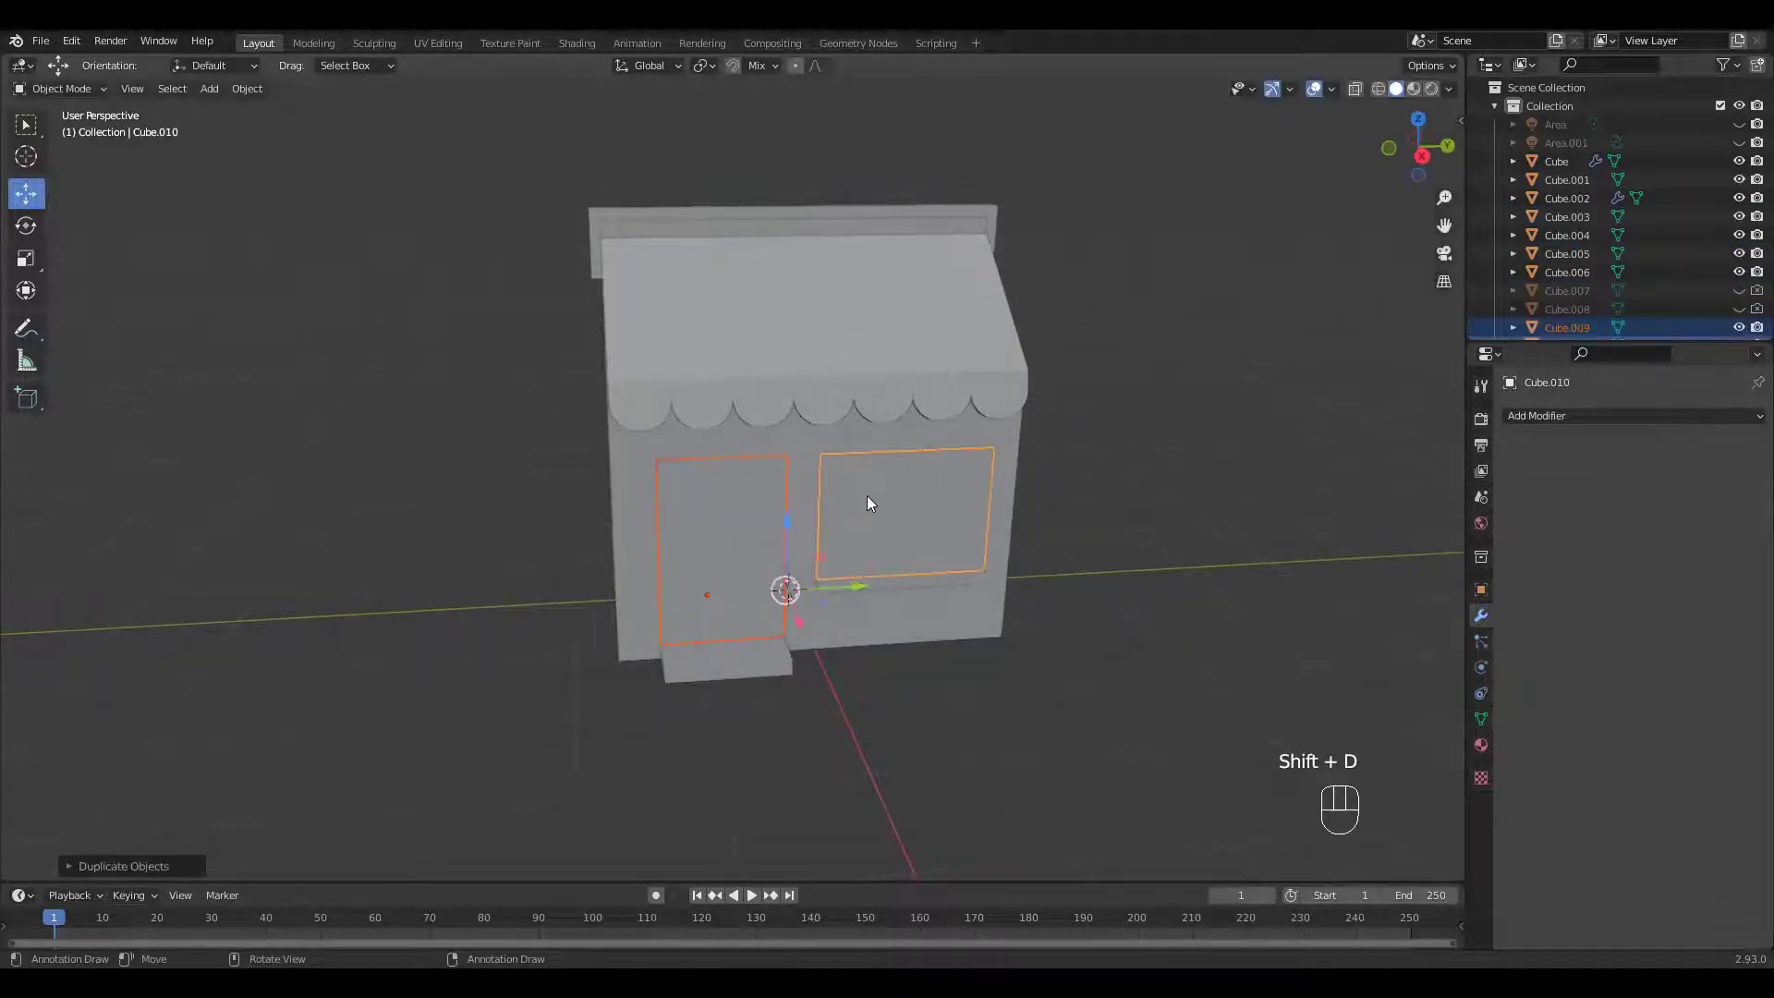
Step: Inset the face of the original door panel by about 0.12 m to outline a door frame
{"action": "left_click", "coordinate": [728, 525]}
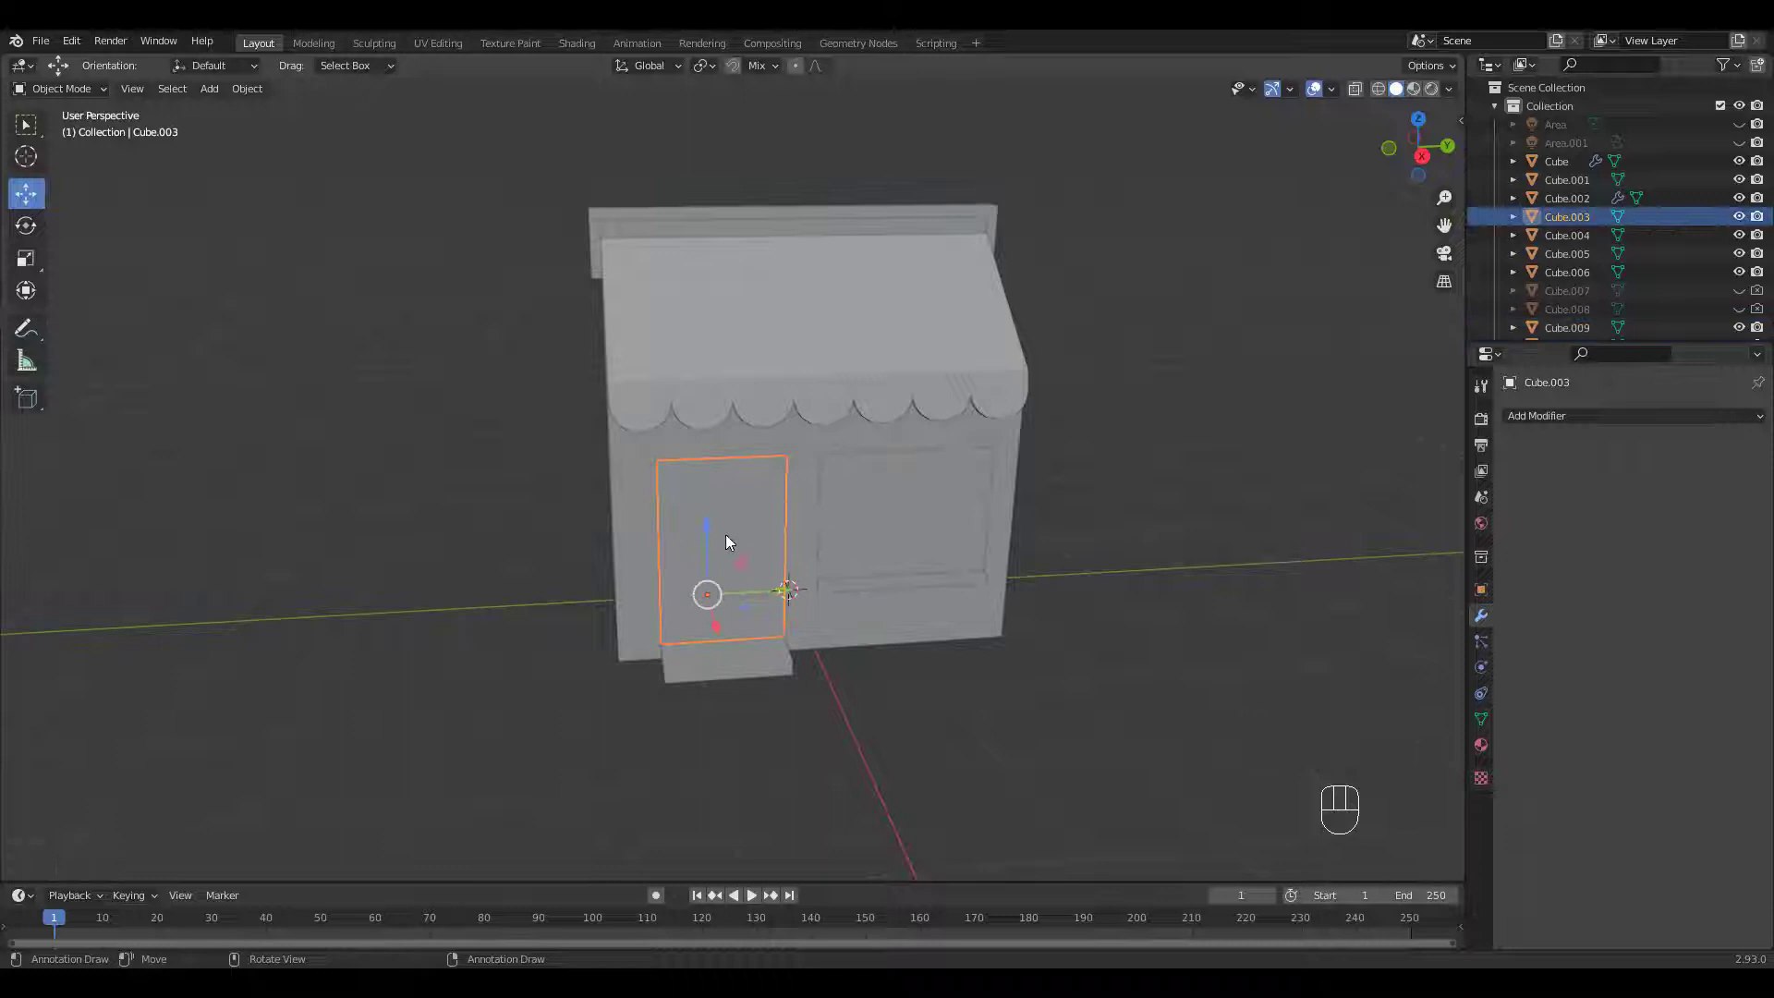
{"action": "key", "text": "Tab"}
{"action": "key", "text": "a"}
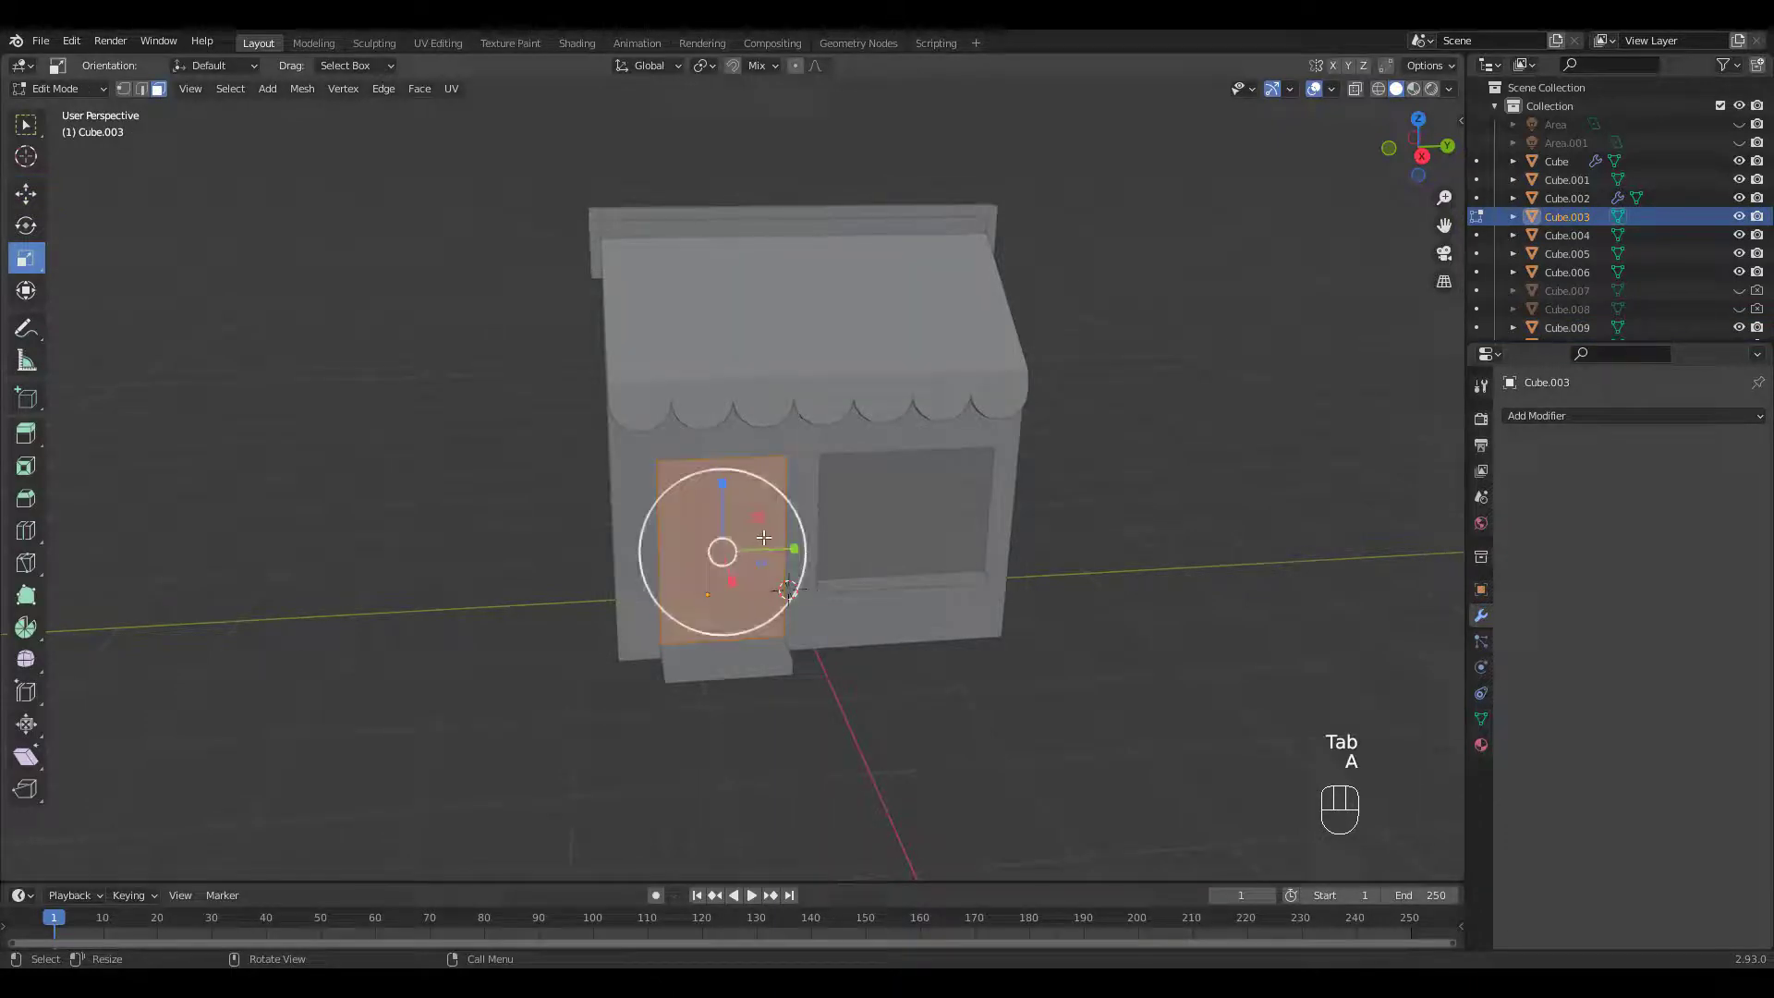
{"action": "key", "text": "i"}
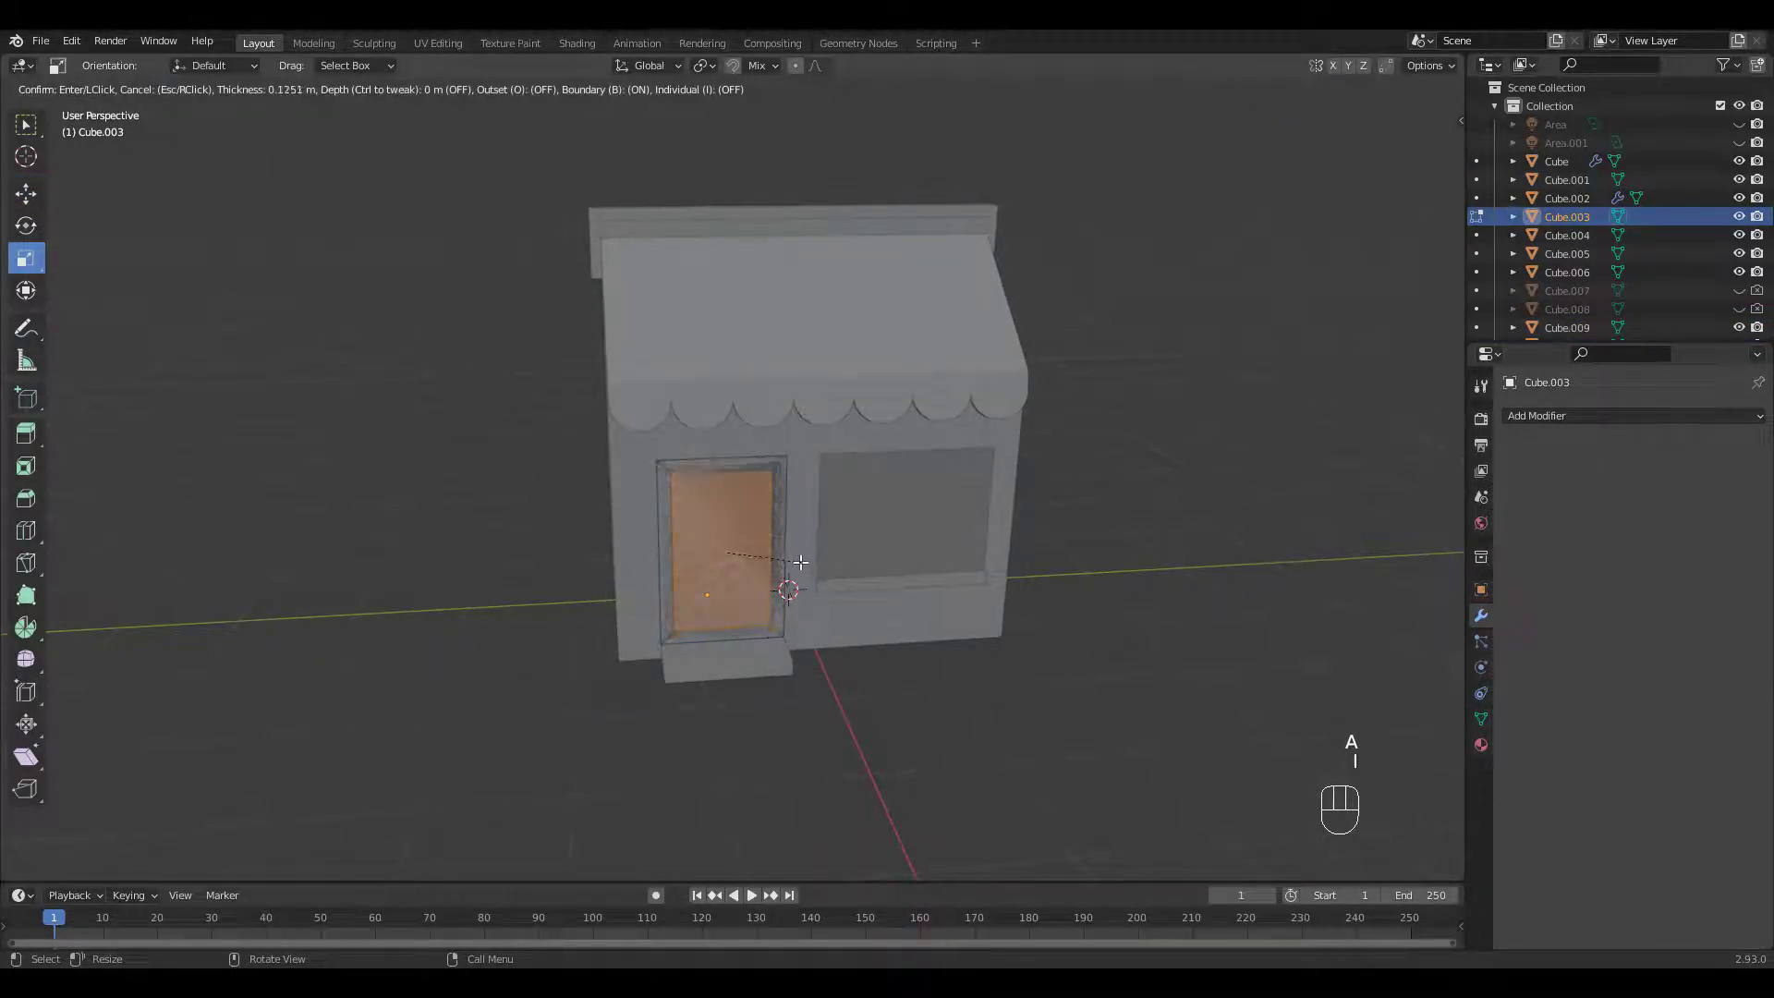
{"action": "left_click", "coordinate": [801, 565]}
Step: Add a horizontal loop cut across the middle of the door panel and bevel it about 0.06 m into a crossbar
{"action": "middle_click_drag", "start_coordinate": [917, 512], "coordinate": [829, 497]}
{"action": "key", "text": "ctrl+r"}
{"action": "left_click", "coordinate": [785, 543]}
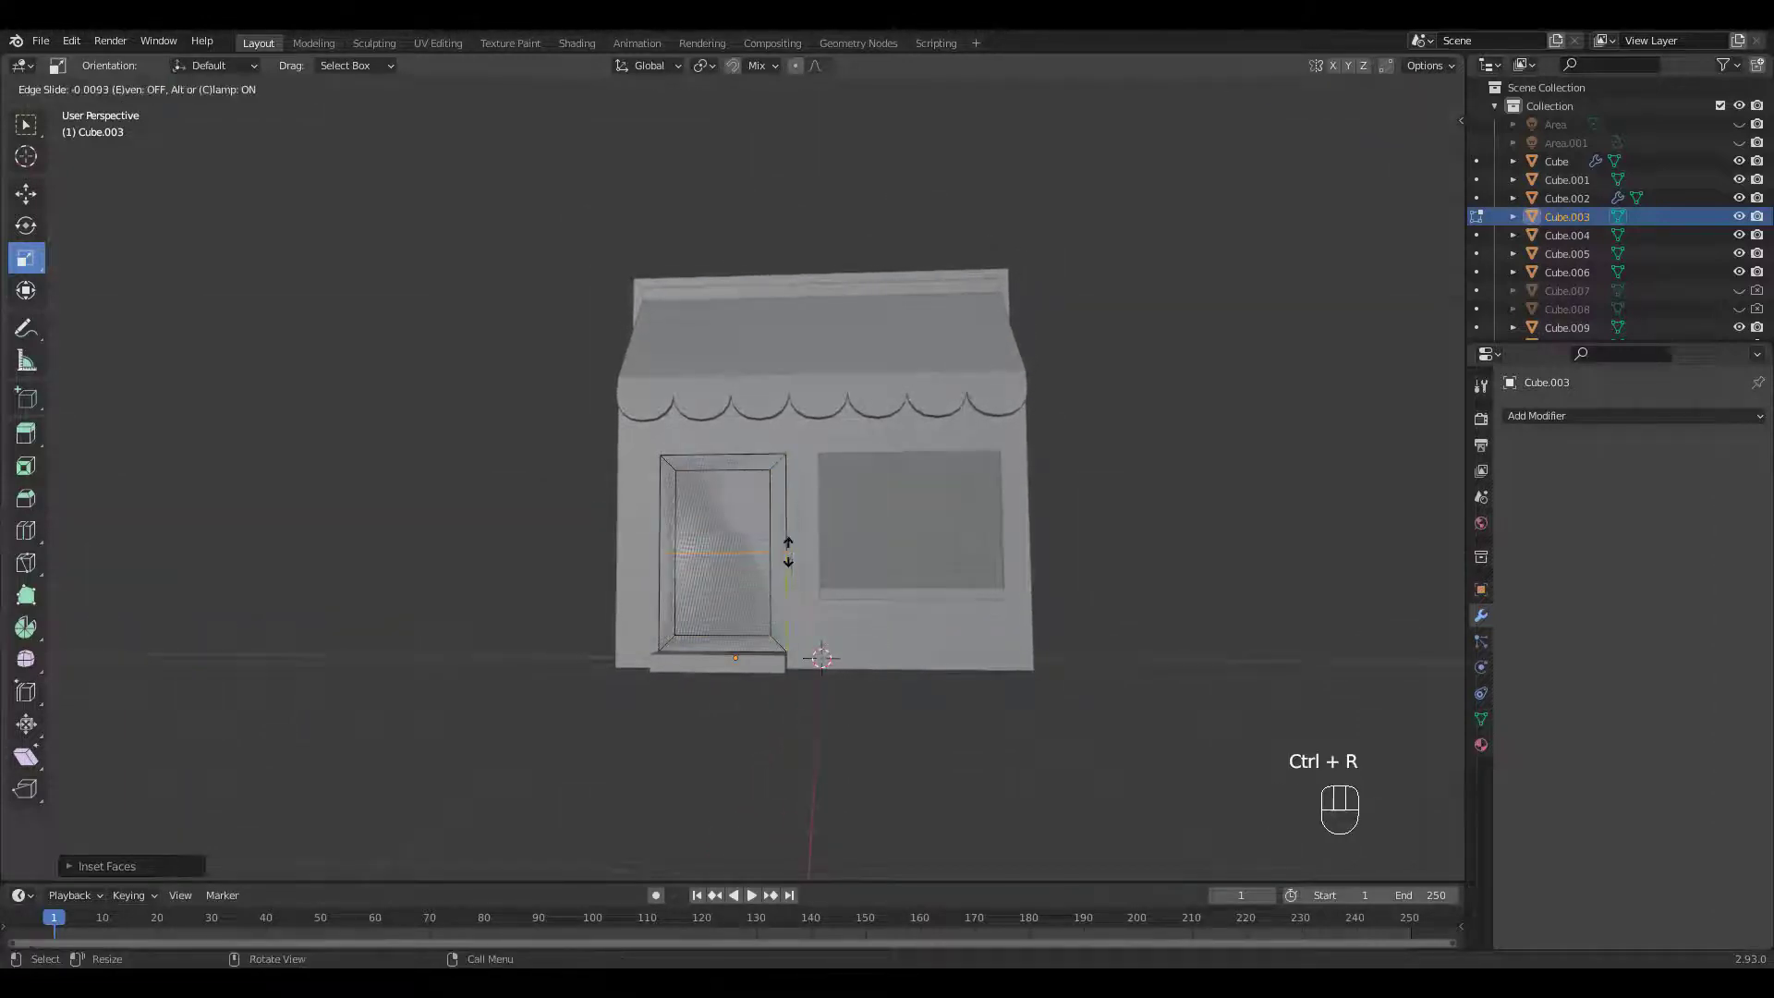
{"action": "left_click", "coordinate": [786, 547]}
{"action": "key", "text": "ctrl+b"}
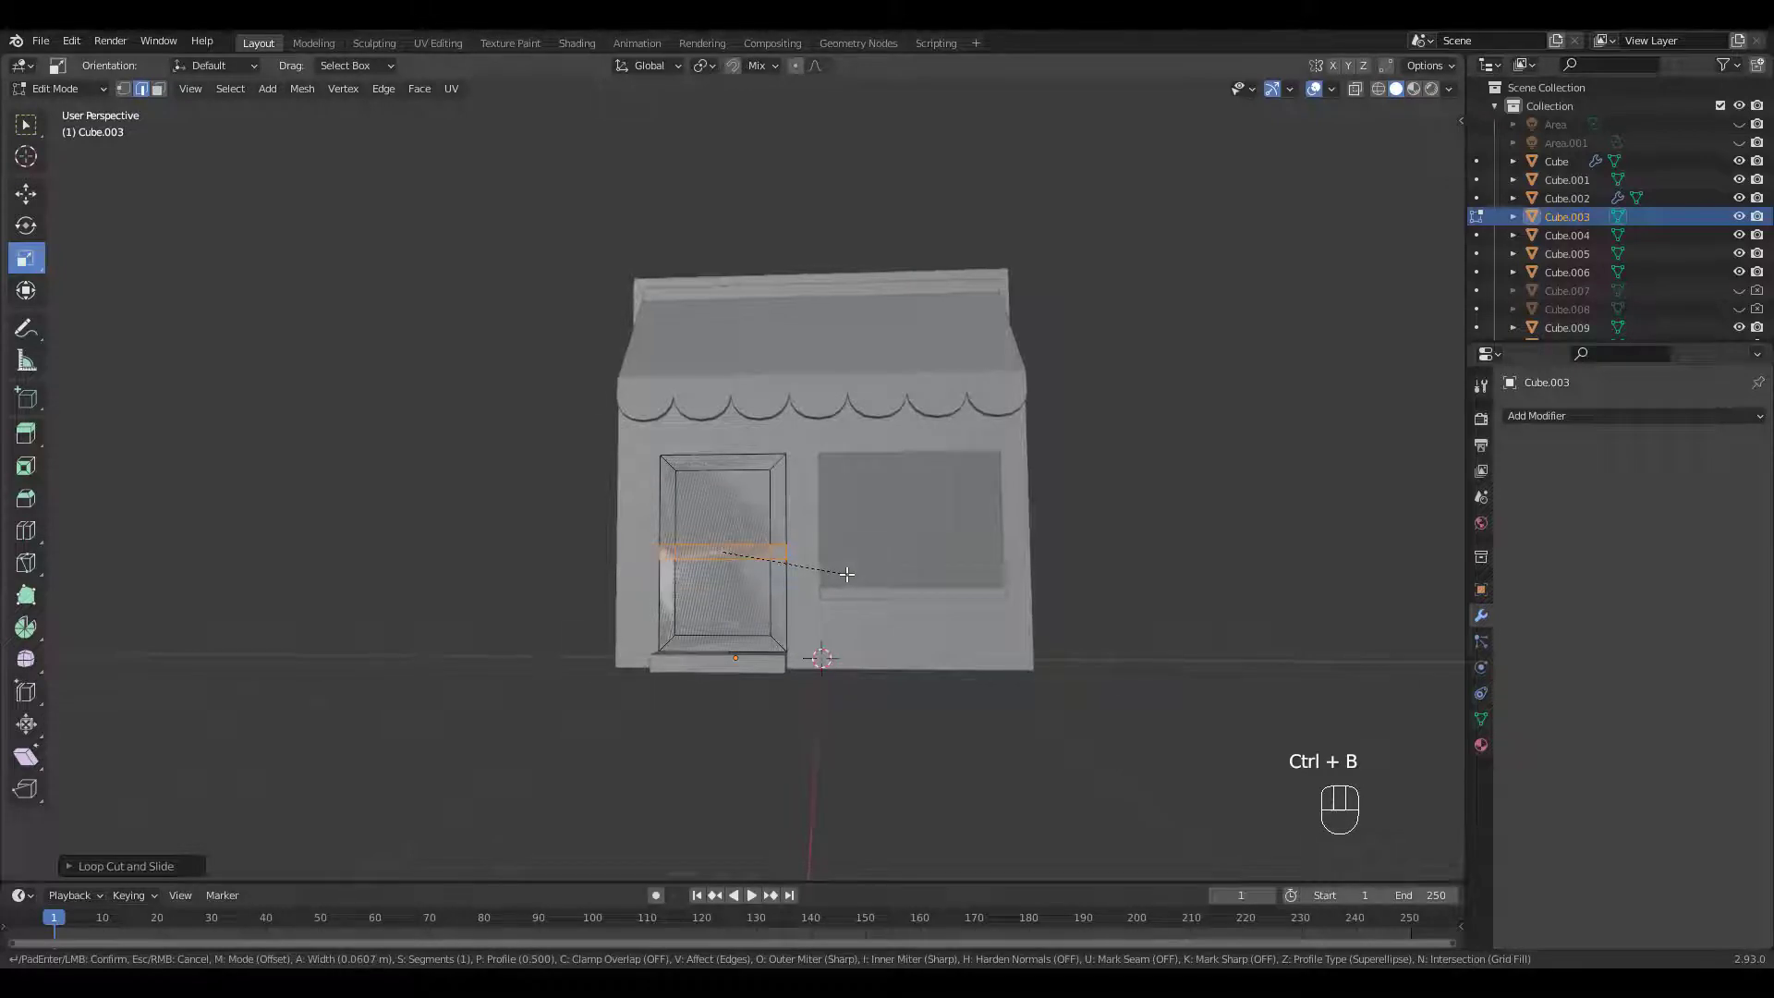
{"action": "left_click", "coordinate": [840, 578]}
Step: Delete the two inner faces above and below the door's crossbar, leaving only the frame
{"action": "middle_click_drag", "start_coordinate": [836, 580], "coordinate": [758, 545]}
{"action": "key", "text": "3"}
{"action": "left_click", "coordinate": [745, 529]}
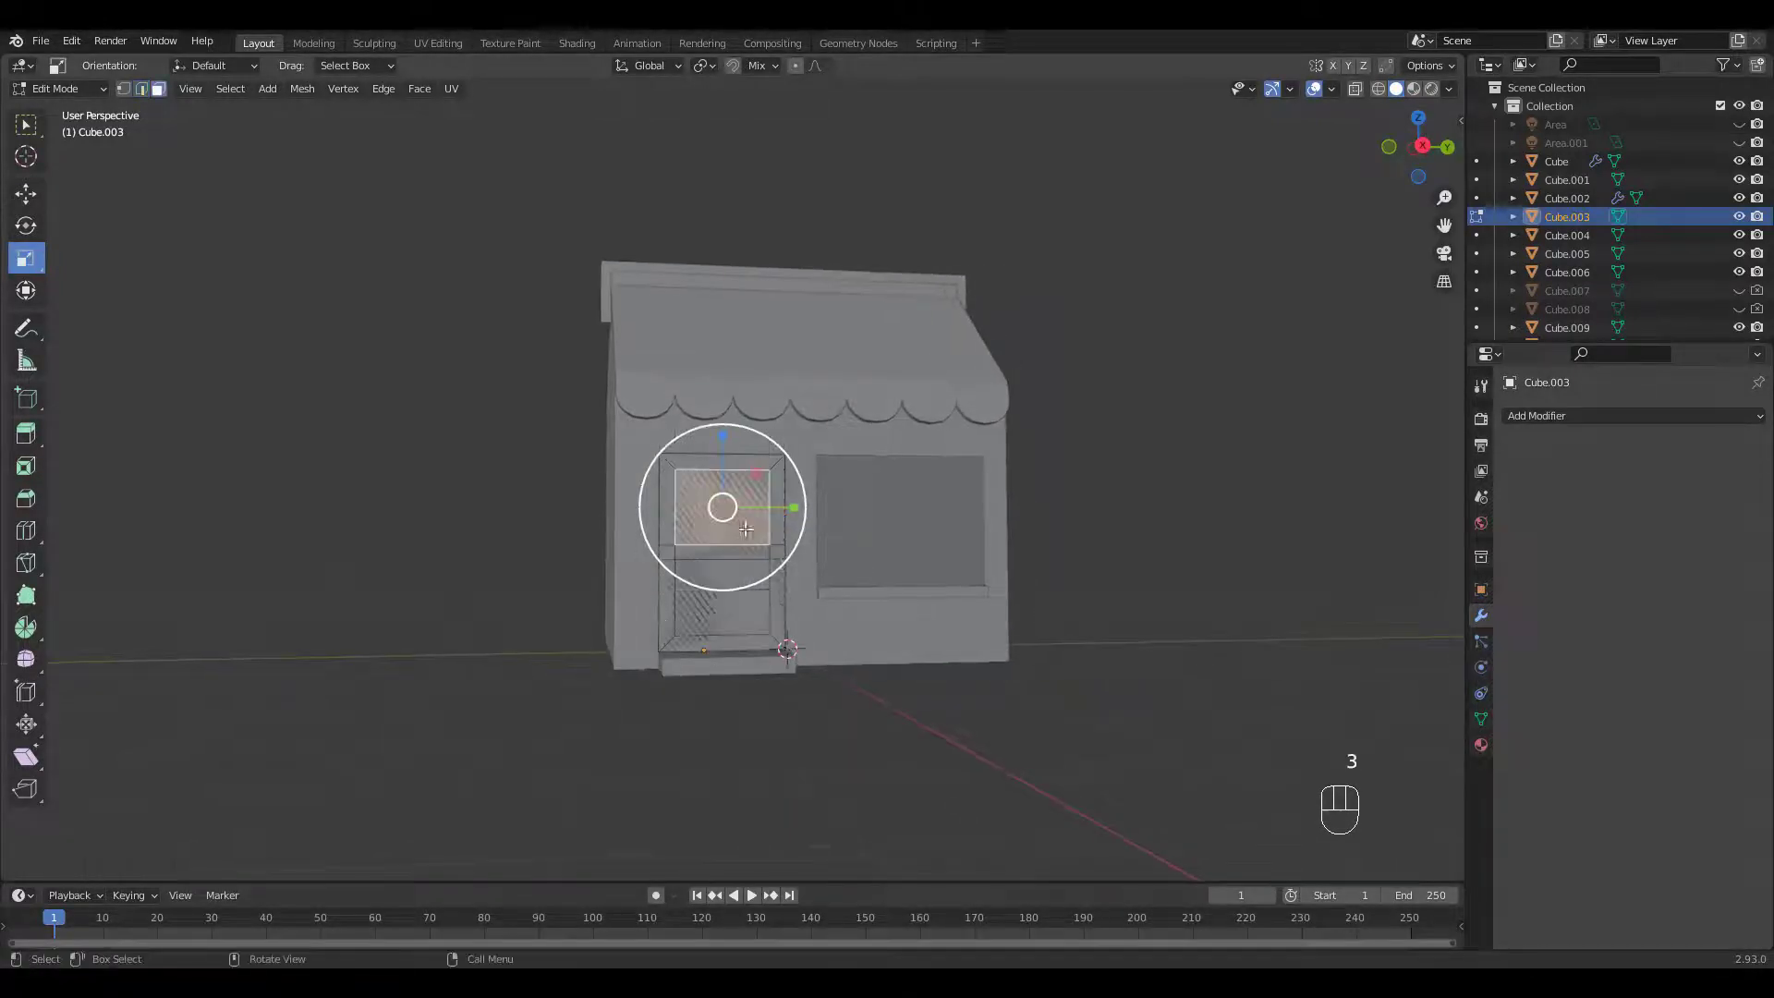
{"action": "left_click", "coordinate": [766, 623], "text": "shift"}
{"action": "key", "text": "x"}
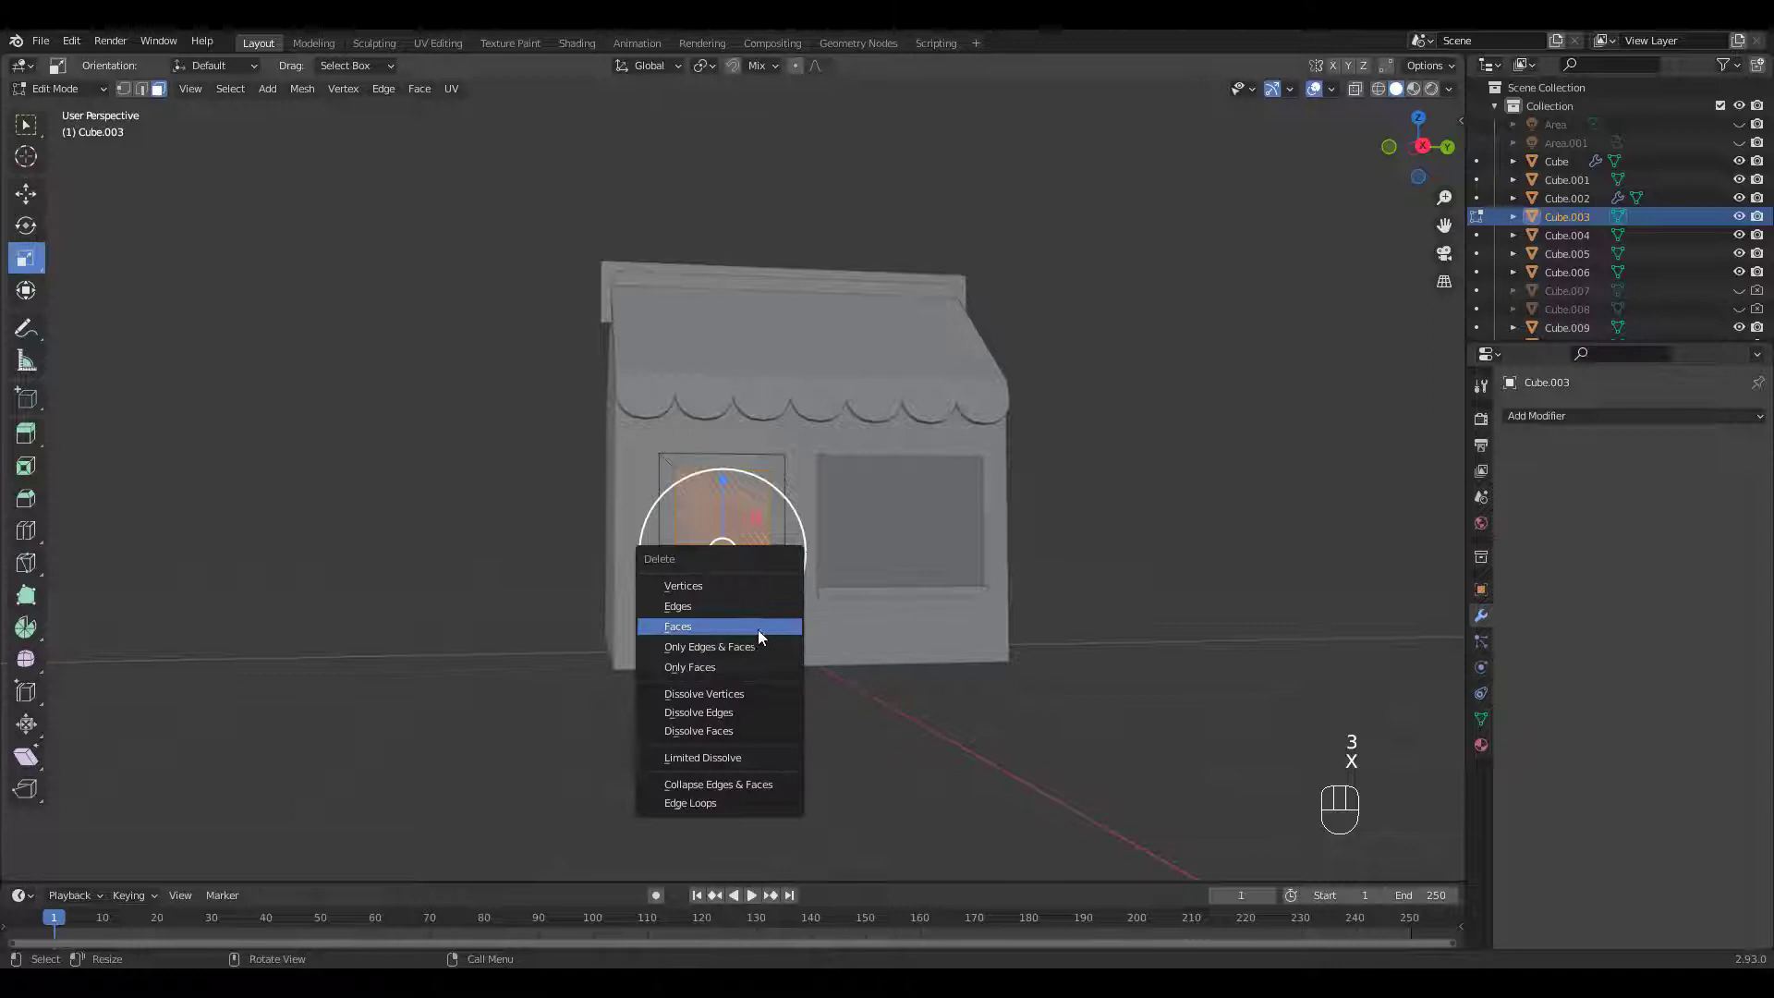
{"action": "left_click", "coordinate": [758, 631]}
{"action": "middle_click_drag", "start_coordinate": [859, 531], "coordinate": [848, 536]}
{"action": "key", "text": "Tab"}
Step: Inset the face of the original window panel to outline a thin window frame
{"action": "left_click", "coordinate": [919, 519]}
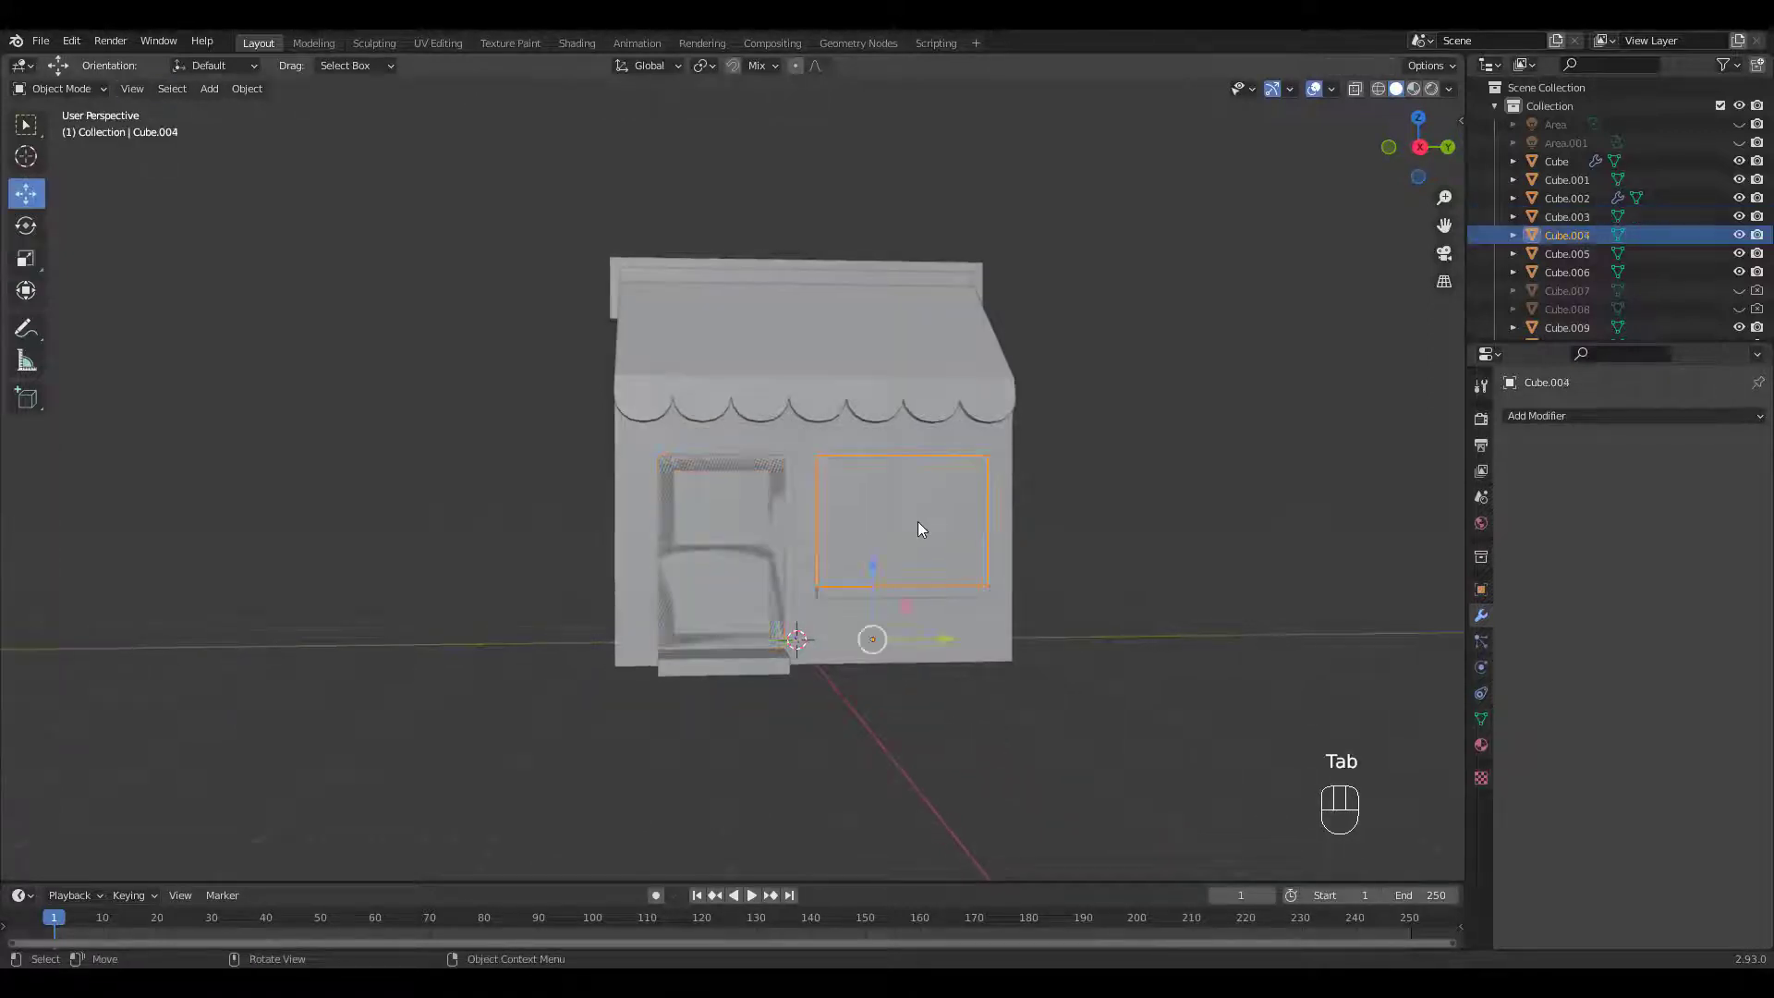
{"action": "key", "text": "Tab"}
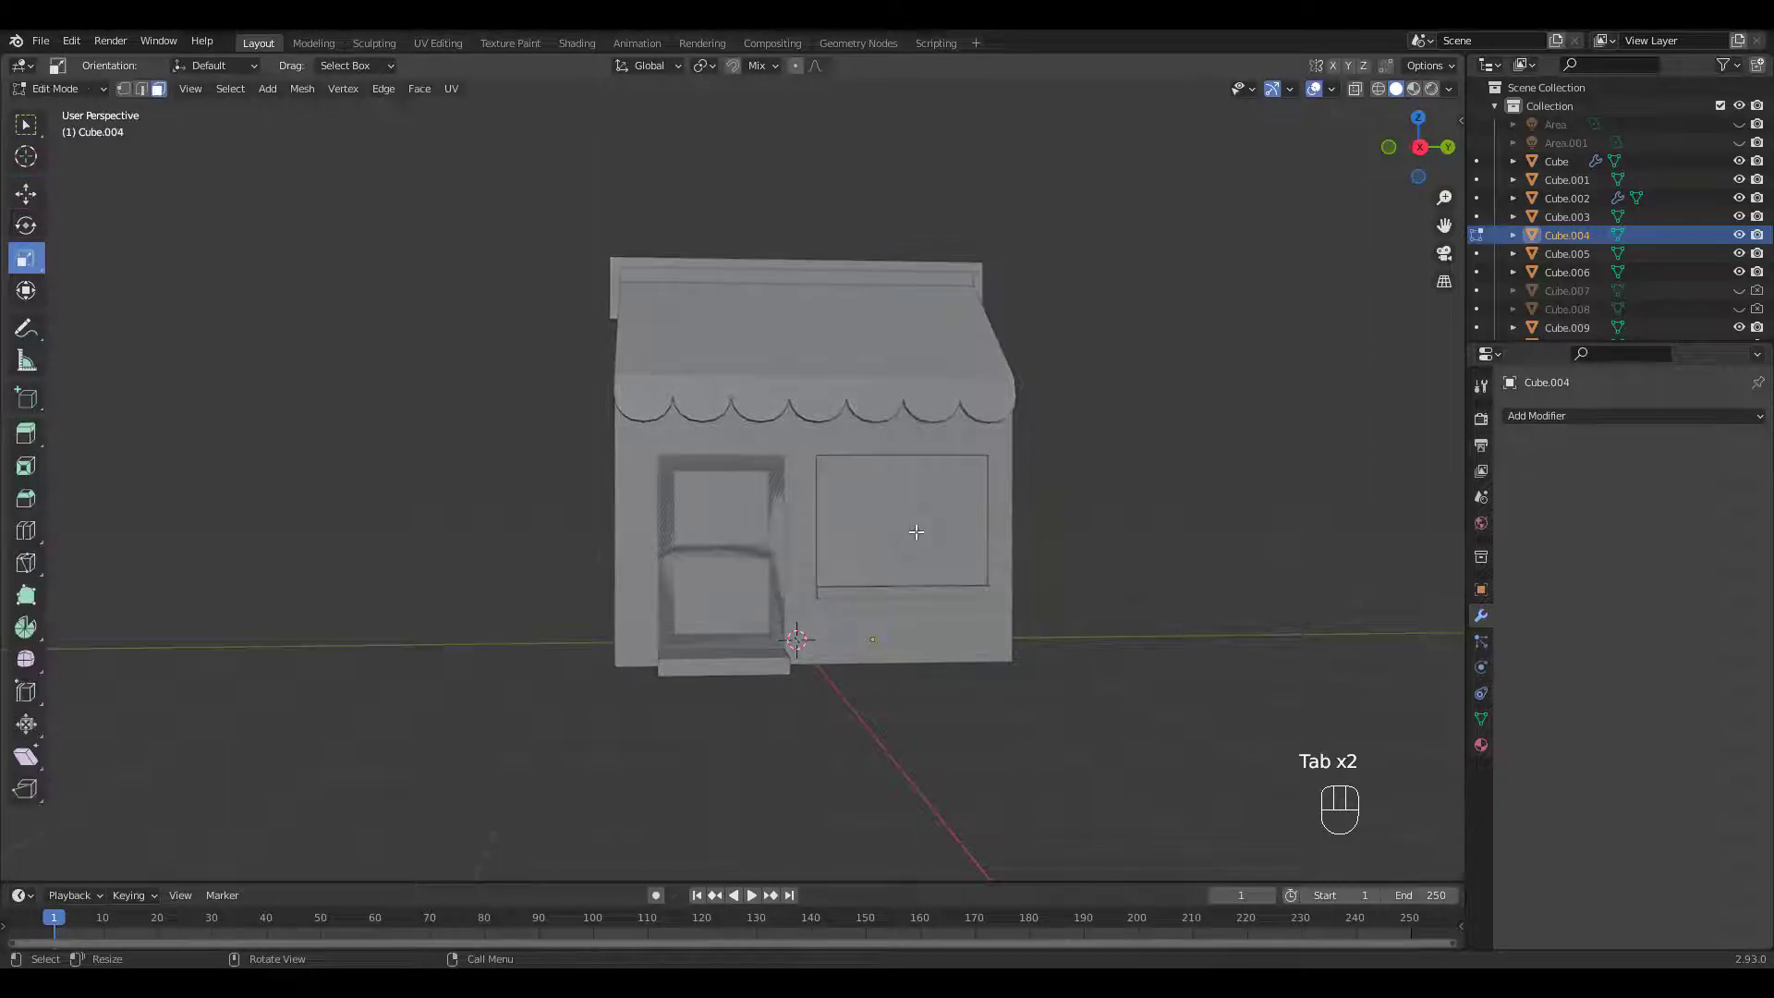
{"action": "key", "text": "a"}
{"action": "key", "text": "i"}
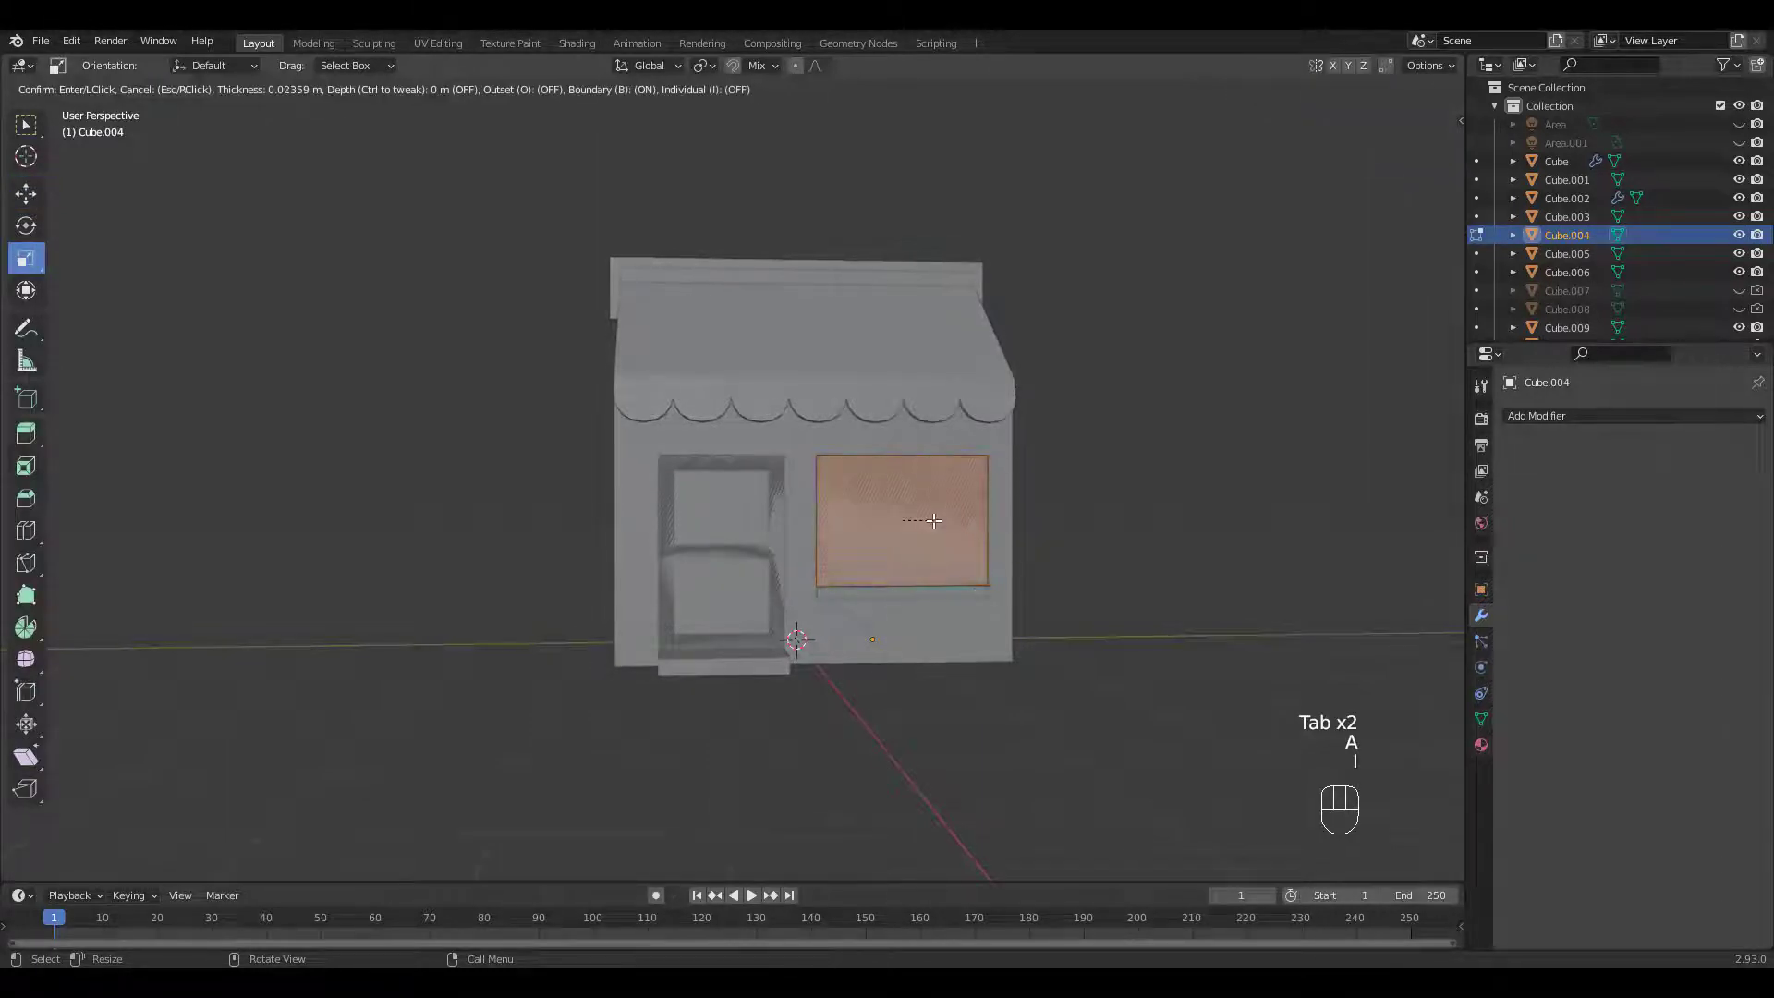
{"action": "left_click", "coordinate": [931, 520]}
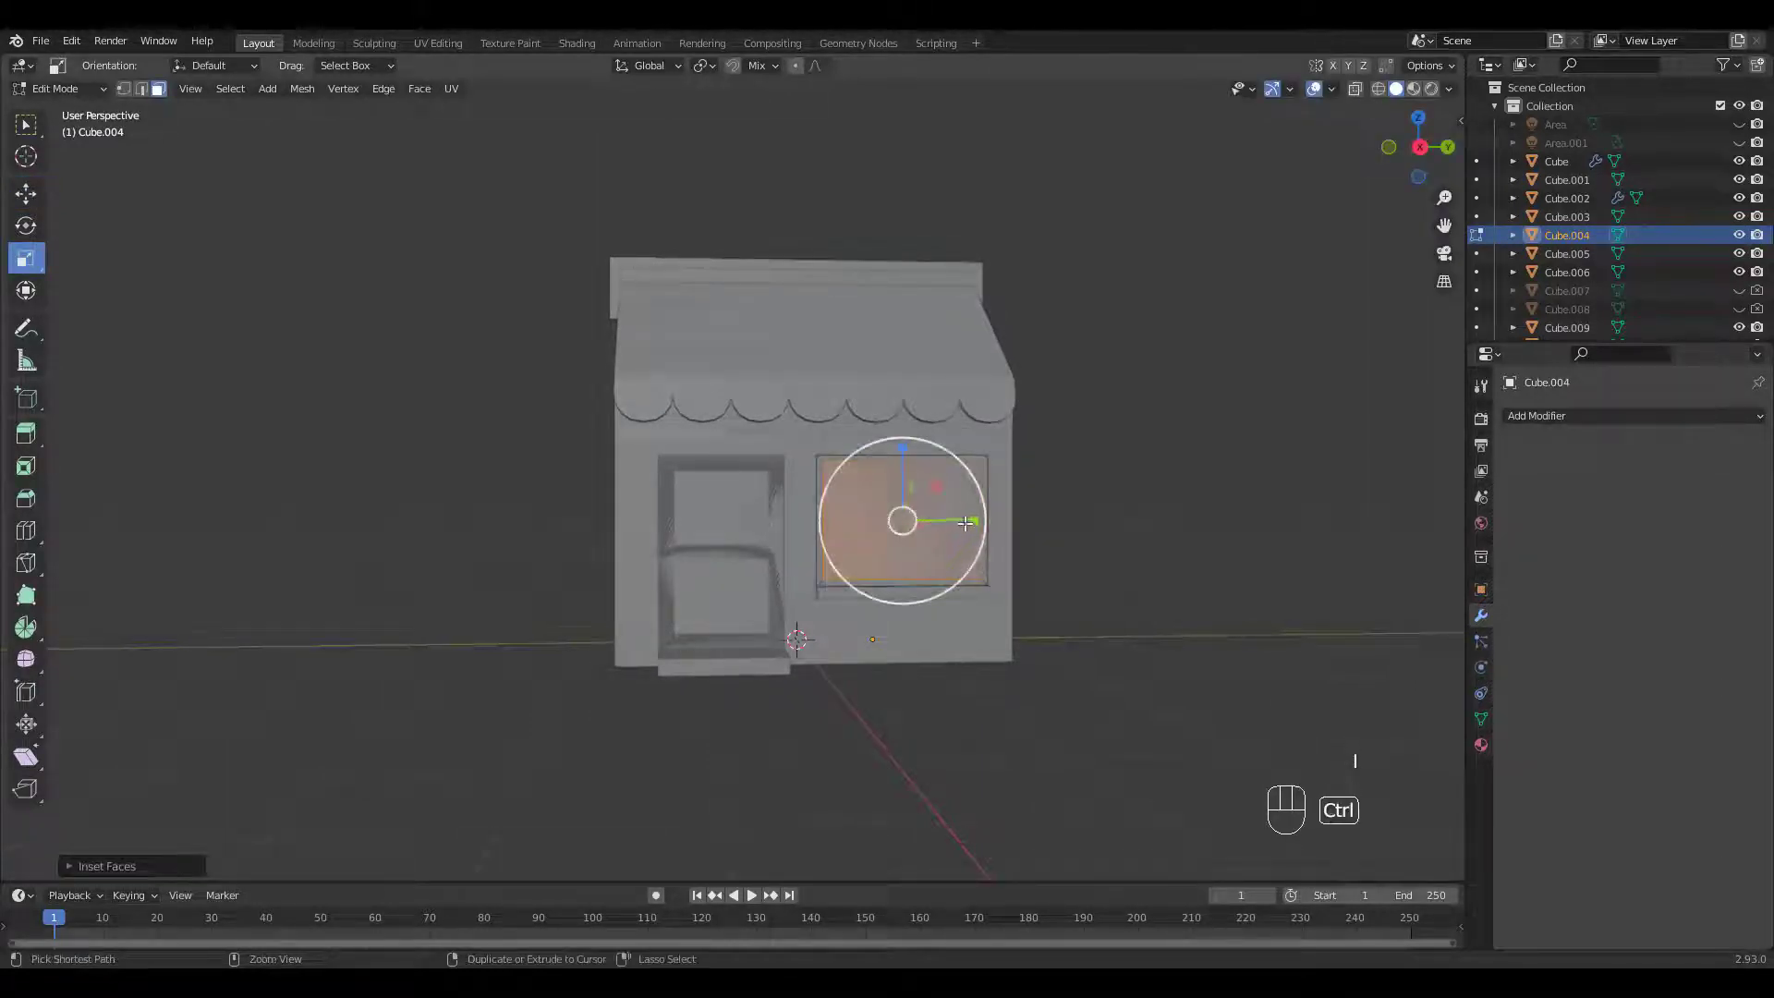
Step: Add a horizontal loop cut slightly below the middle of the window panel and a centred vertical loop cut
{"action": "key", "text": "ctrl+r"}
{"action": "left_click", "coordinate": [982, 521]}
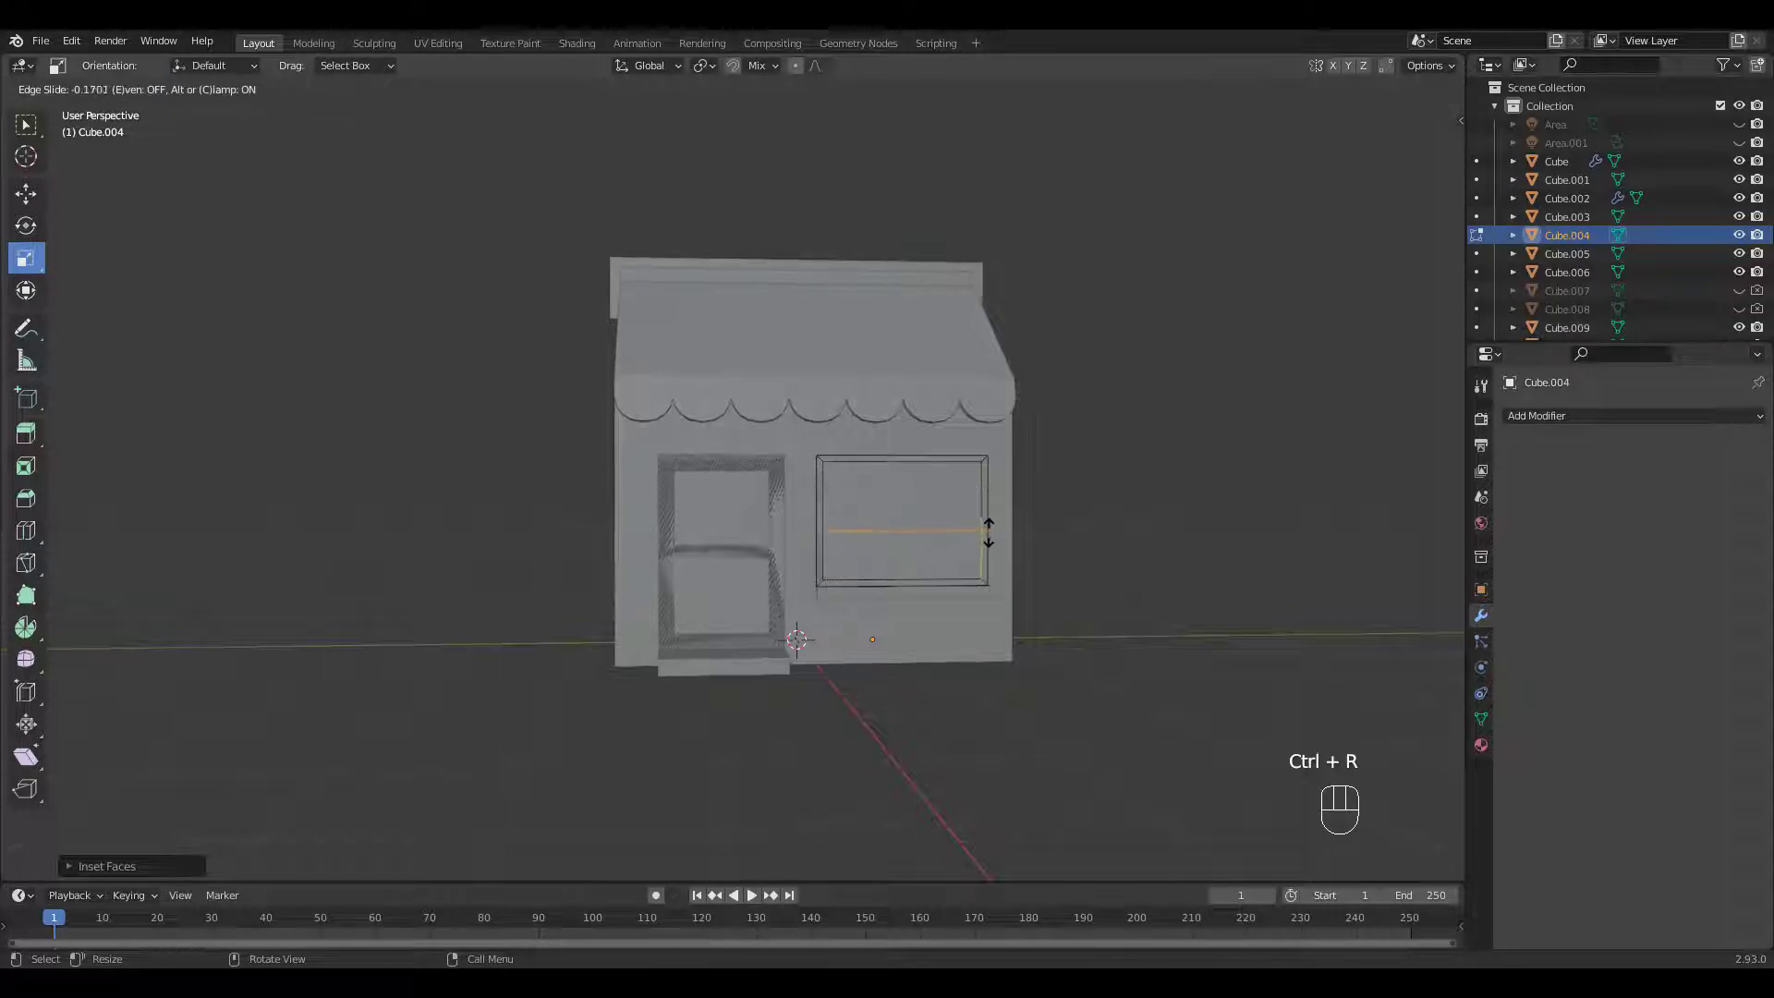
{"action": "left_click", "coordinate": [988, 531]}
{"action": "key", "text": "ctrl+r"}
{"action": "left_click", "coordinate": [924, 511]}
{"action": "left_click", "coordinate": [995, 492]}
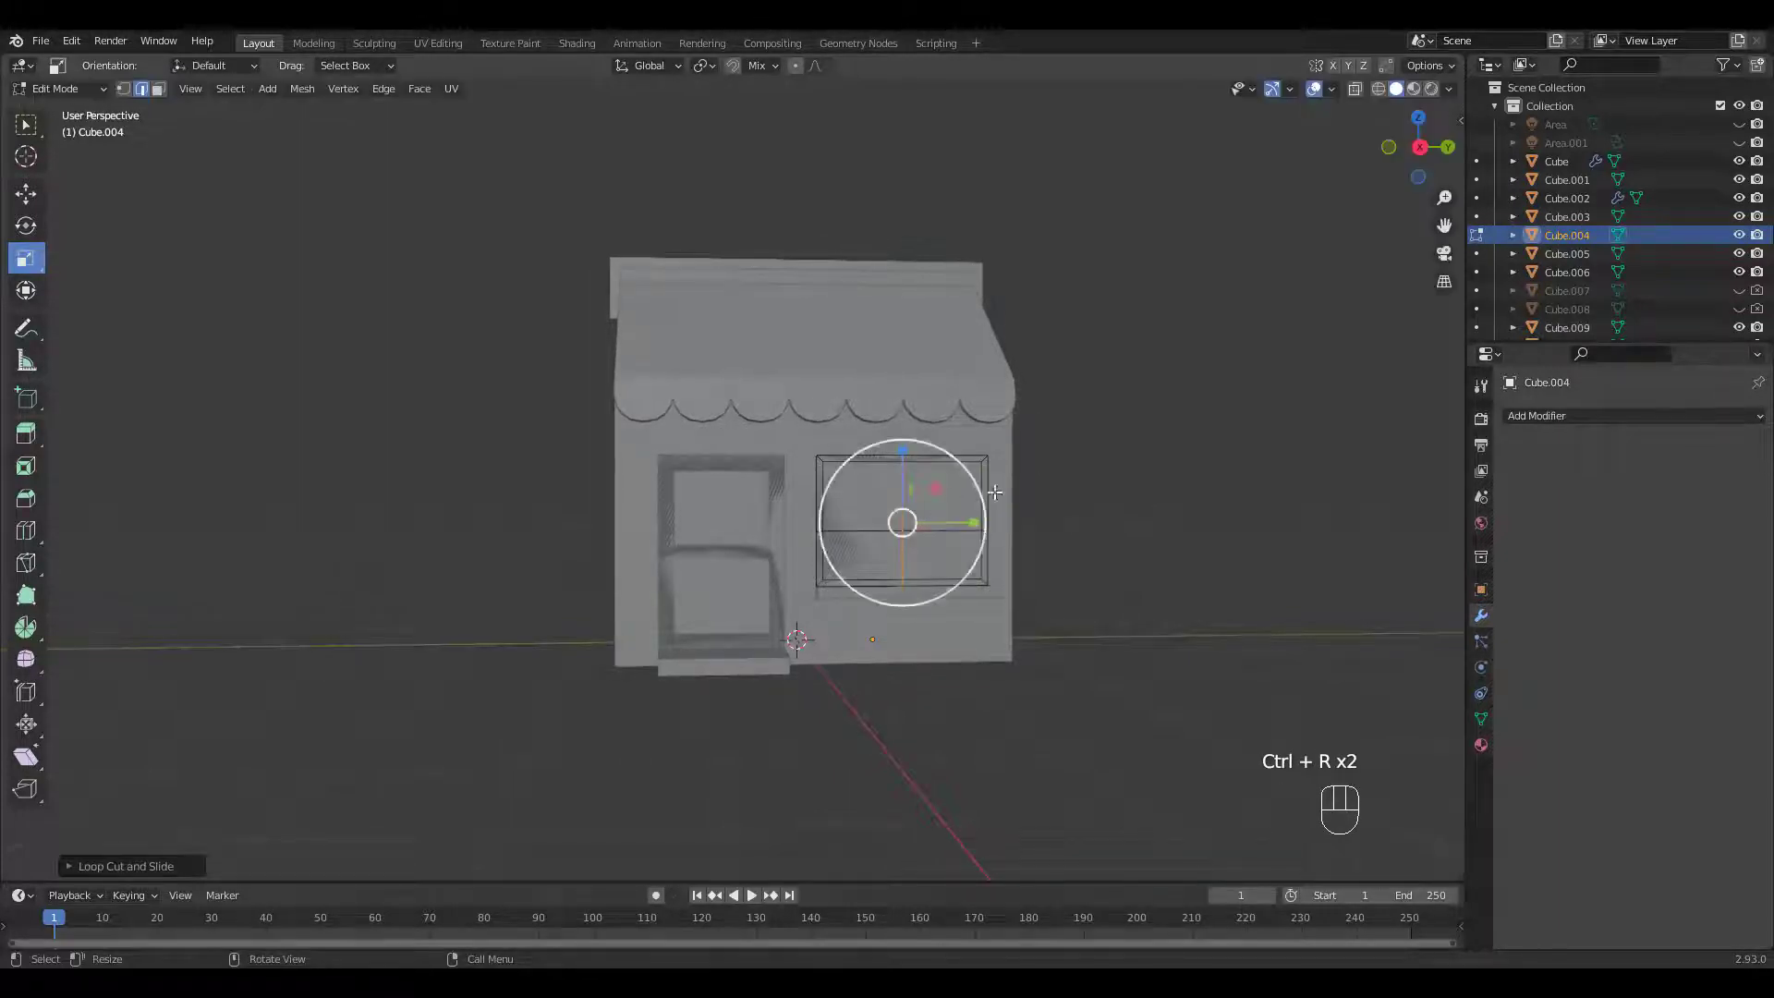
Step: Dissolve the vertical edge above the window panel's horizontal cut, keeping the lower vertical division
{"action": "middle_click_drag", "start_coordinate": [1022, 496], "coordinate": [908, 497]}
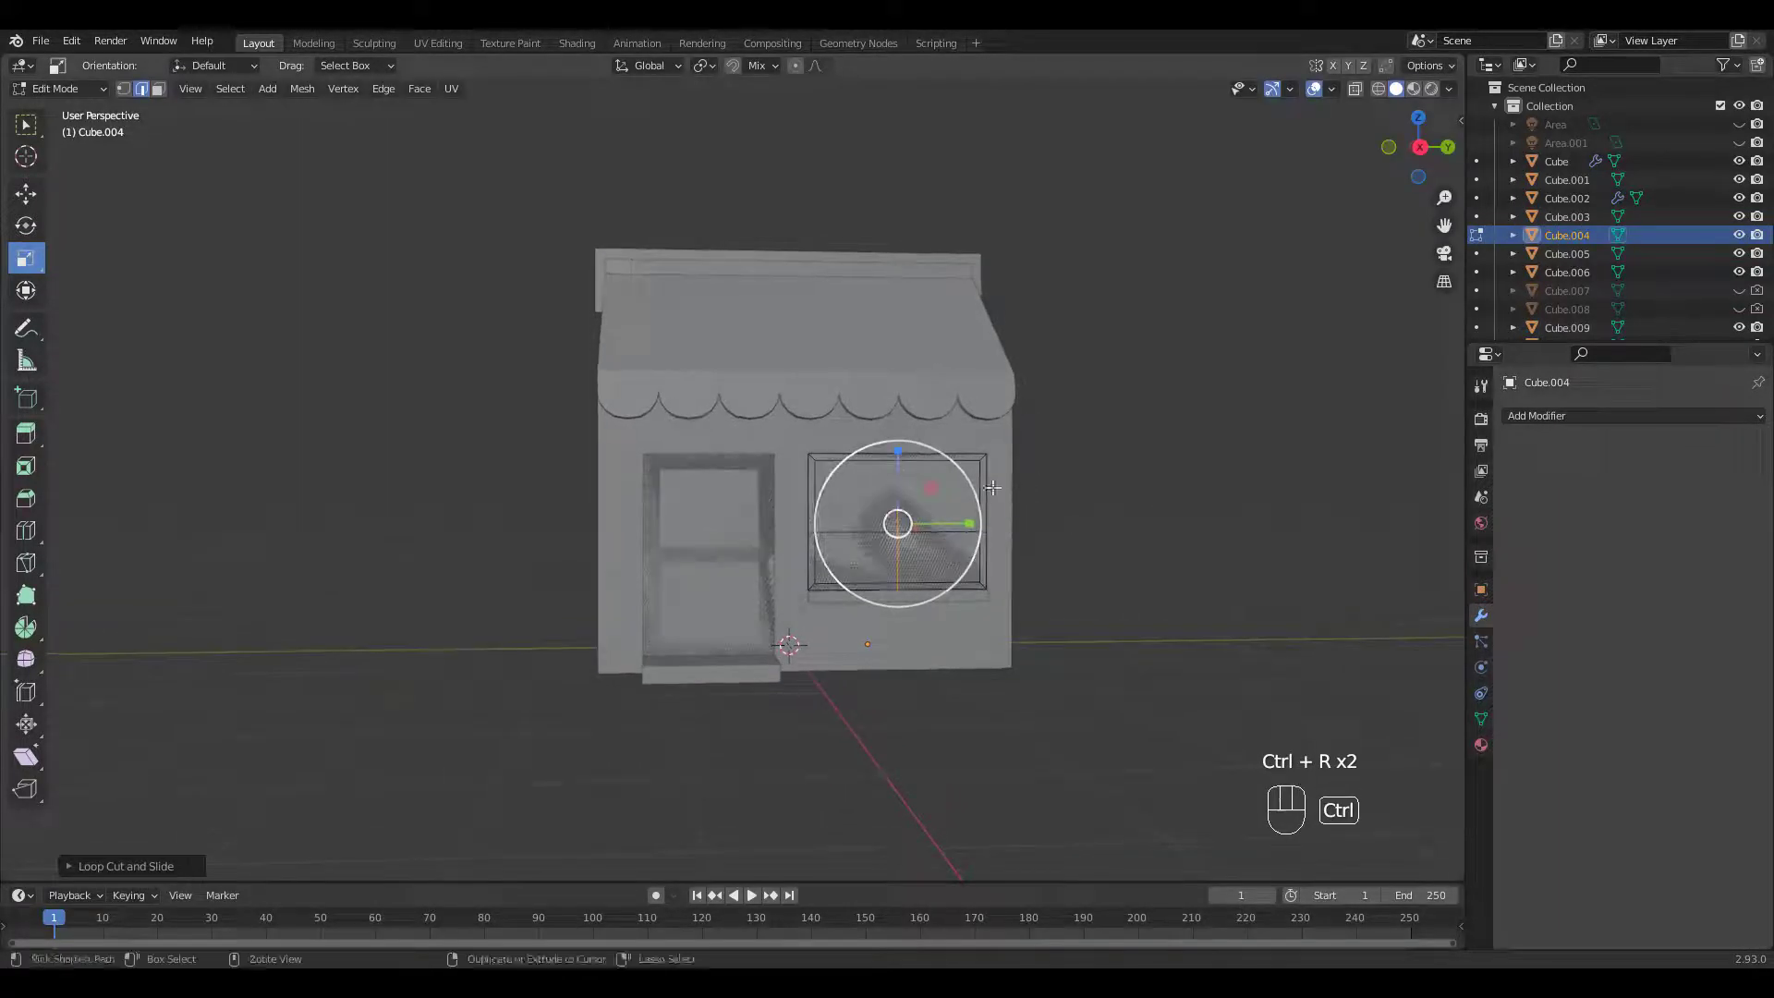
{"action": "left_click", "coordinate": [903, 495]}
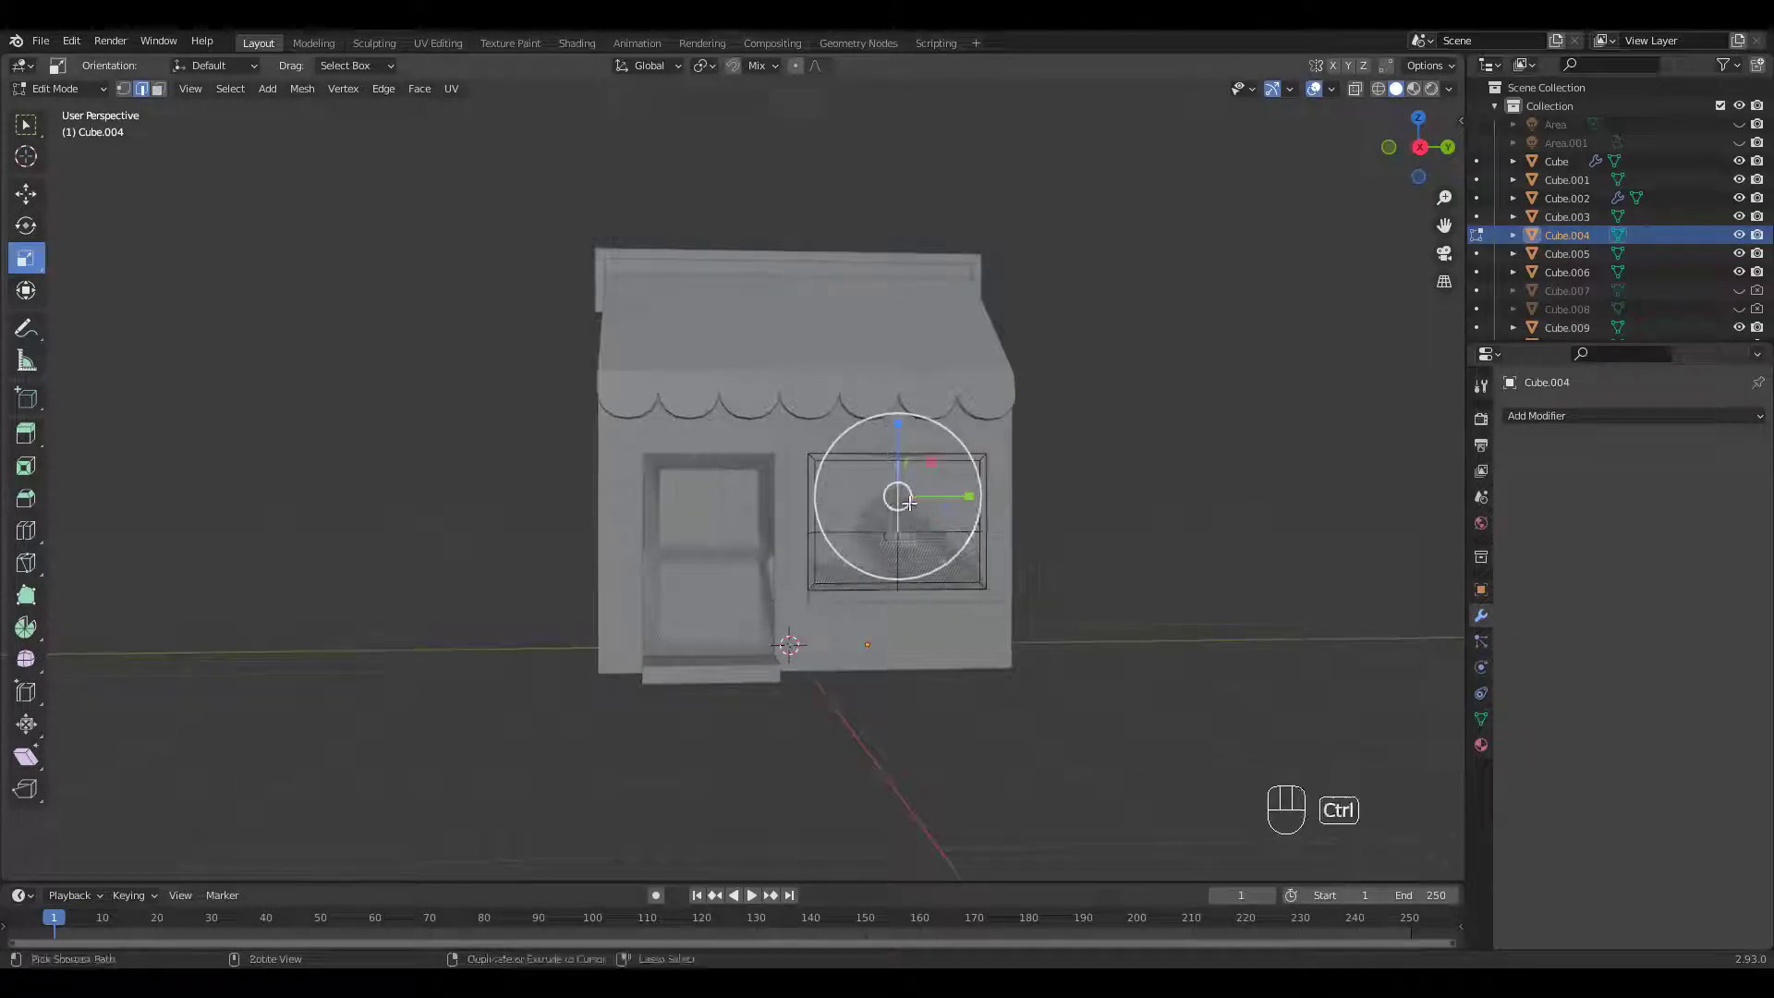
{"action": "key", "text": "ctrl+x"}
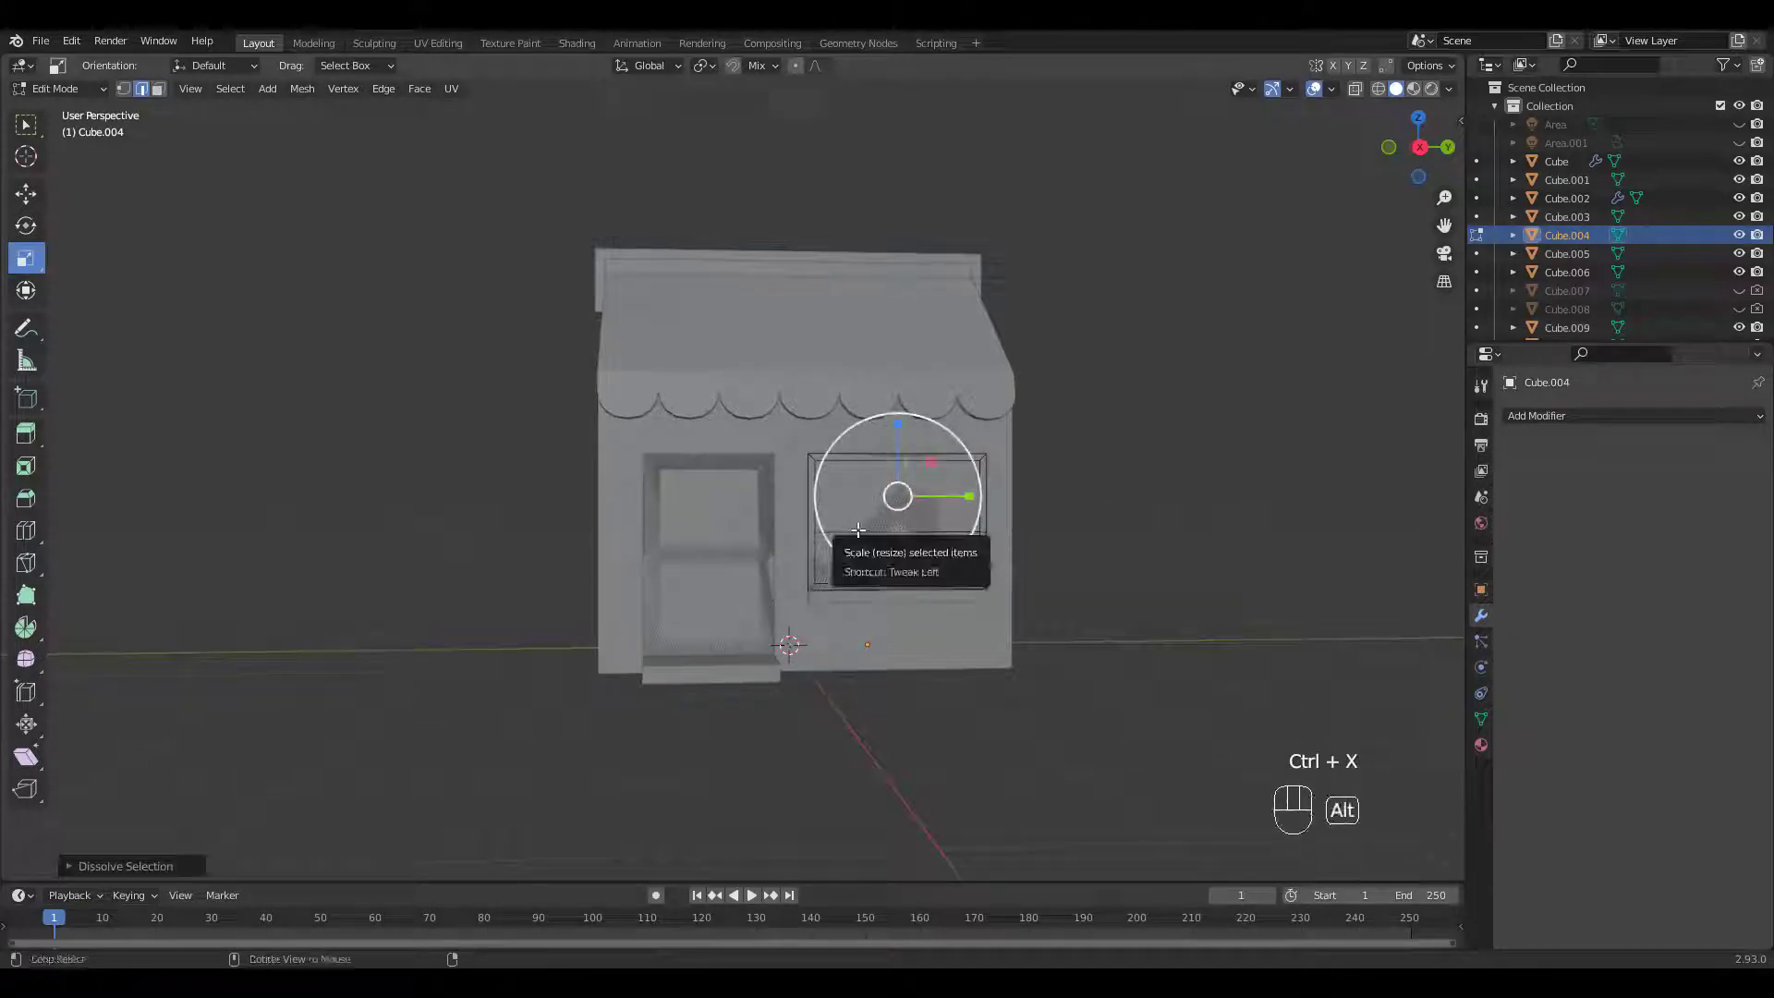
Step: Bevel the window panel's horizontal edges and the lower vertical edge into thin frame bars
{"action": "left_click", "coordinate": [861, 531], "text": "alt"}
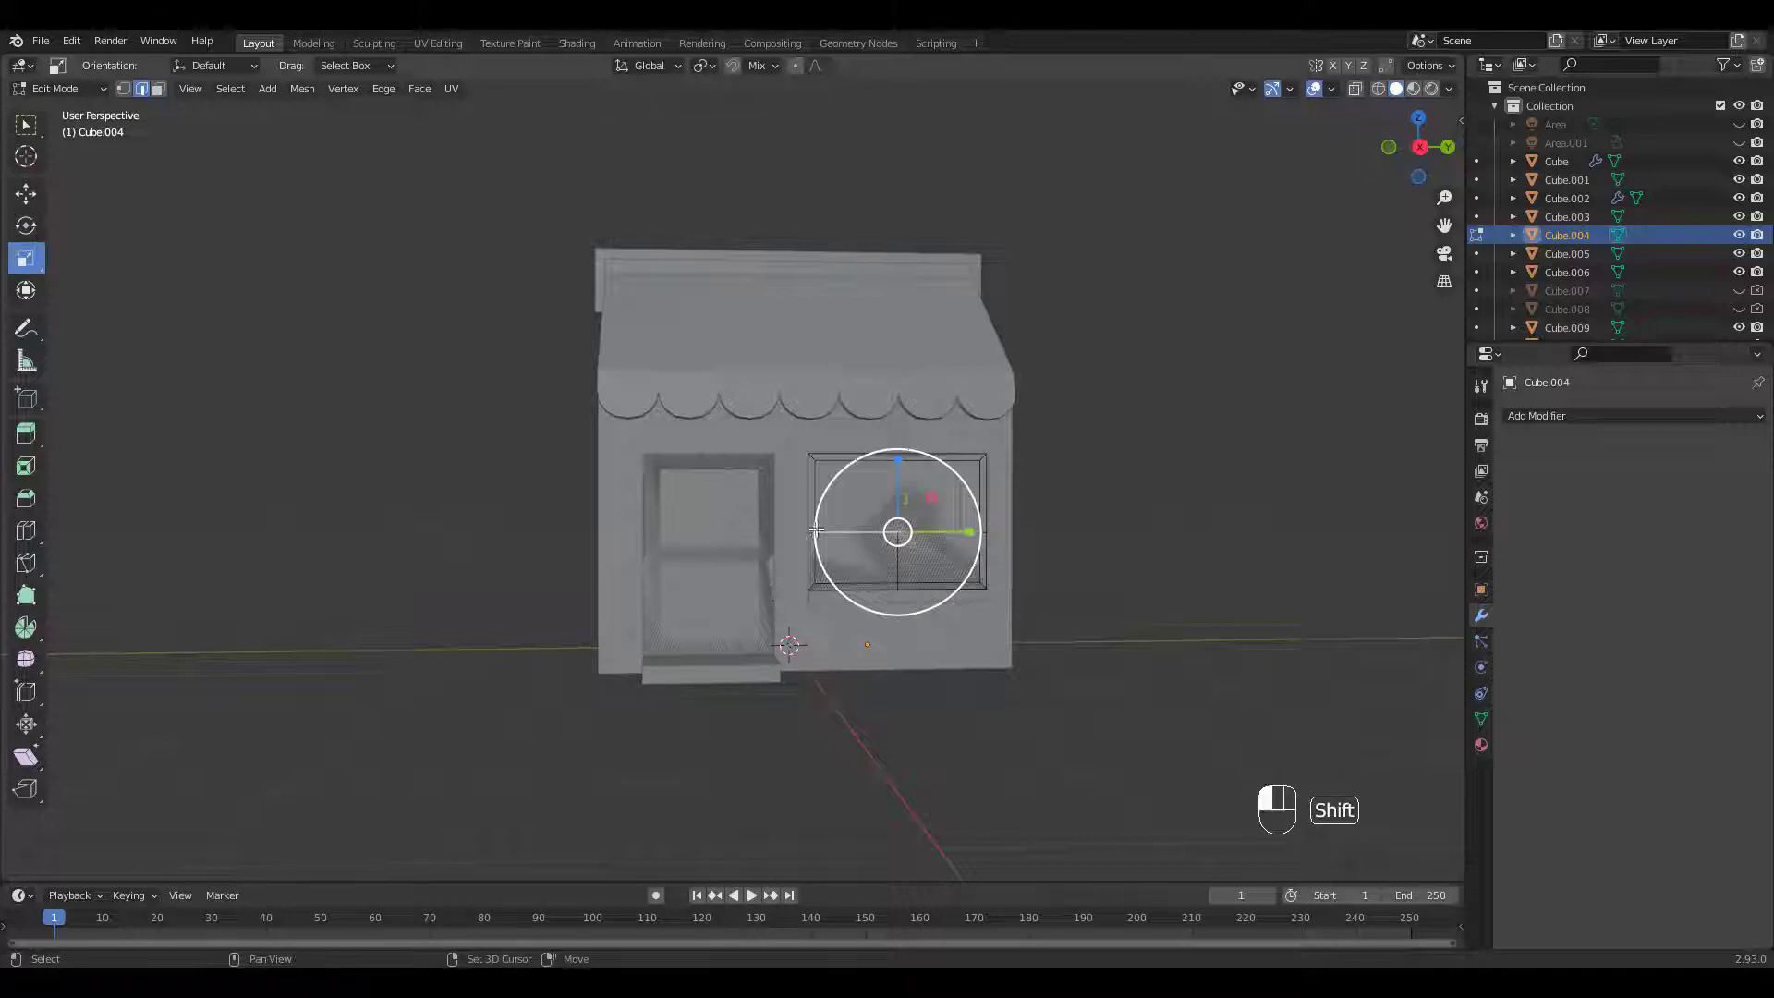
{"action": "left_click", "coordinate": [984, 527], "text": "shift"}
{"action": "left_click", "coordinate": [984, 541], "text": "shift"}
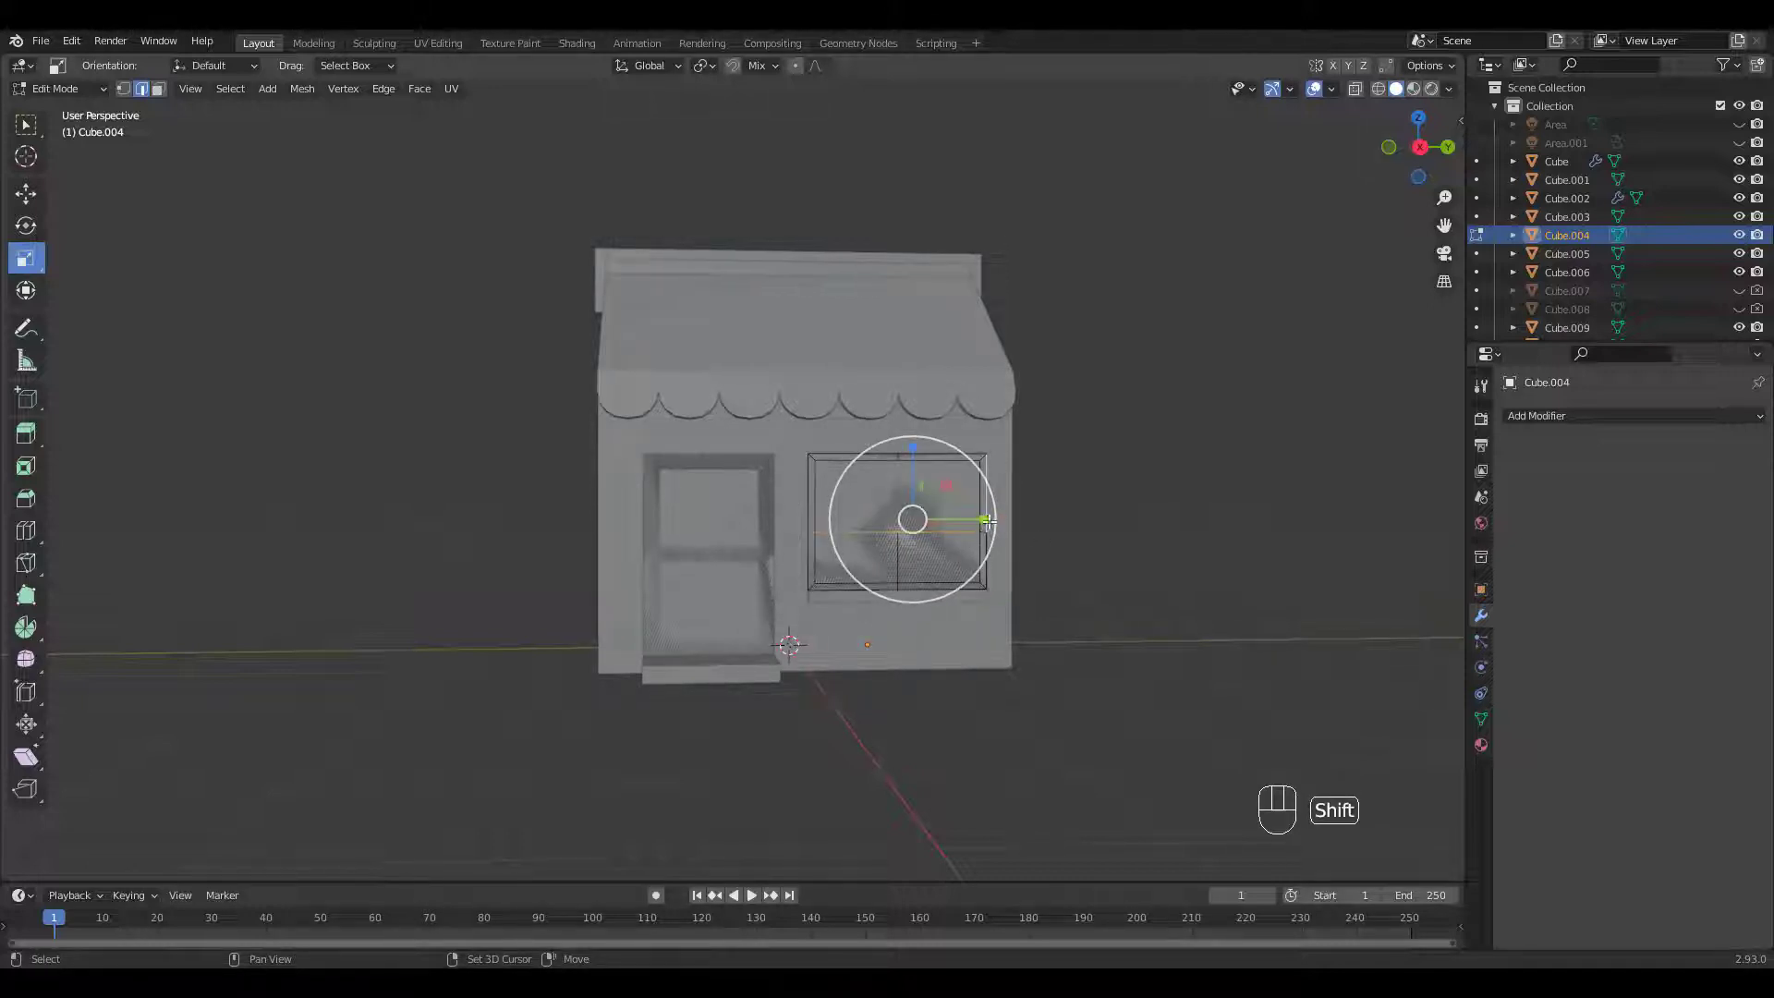
{"action": "left_click", "coordinate": [986, 523], "text": "shift"}
{"action": "left_click", "coordinate": [984, 526], "text": "shift"}
{"action": "left_click", "coordinate": [901, 557], "text": "alt+shift"}
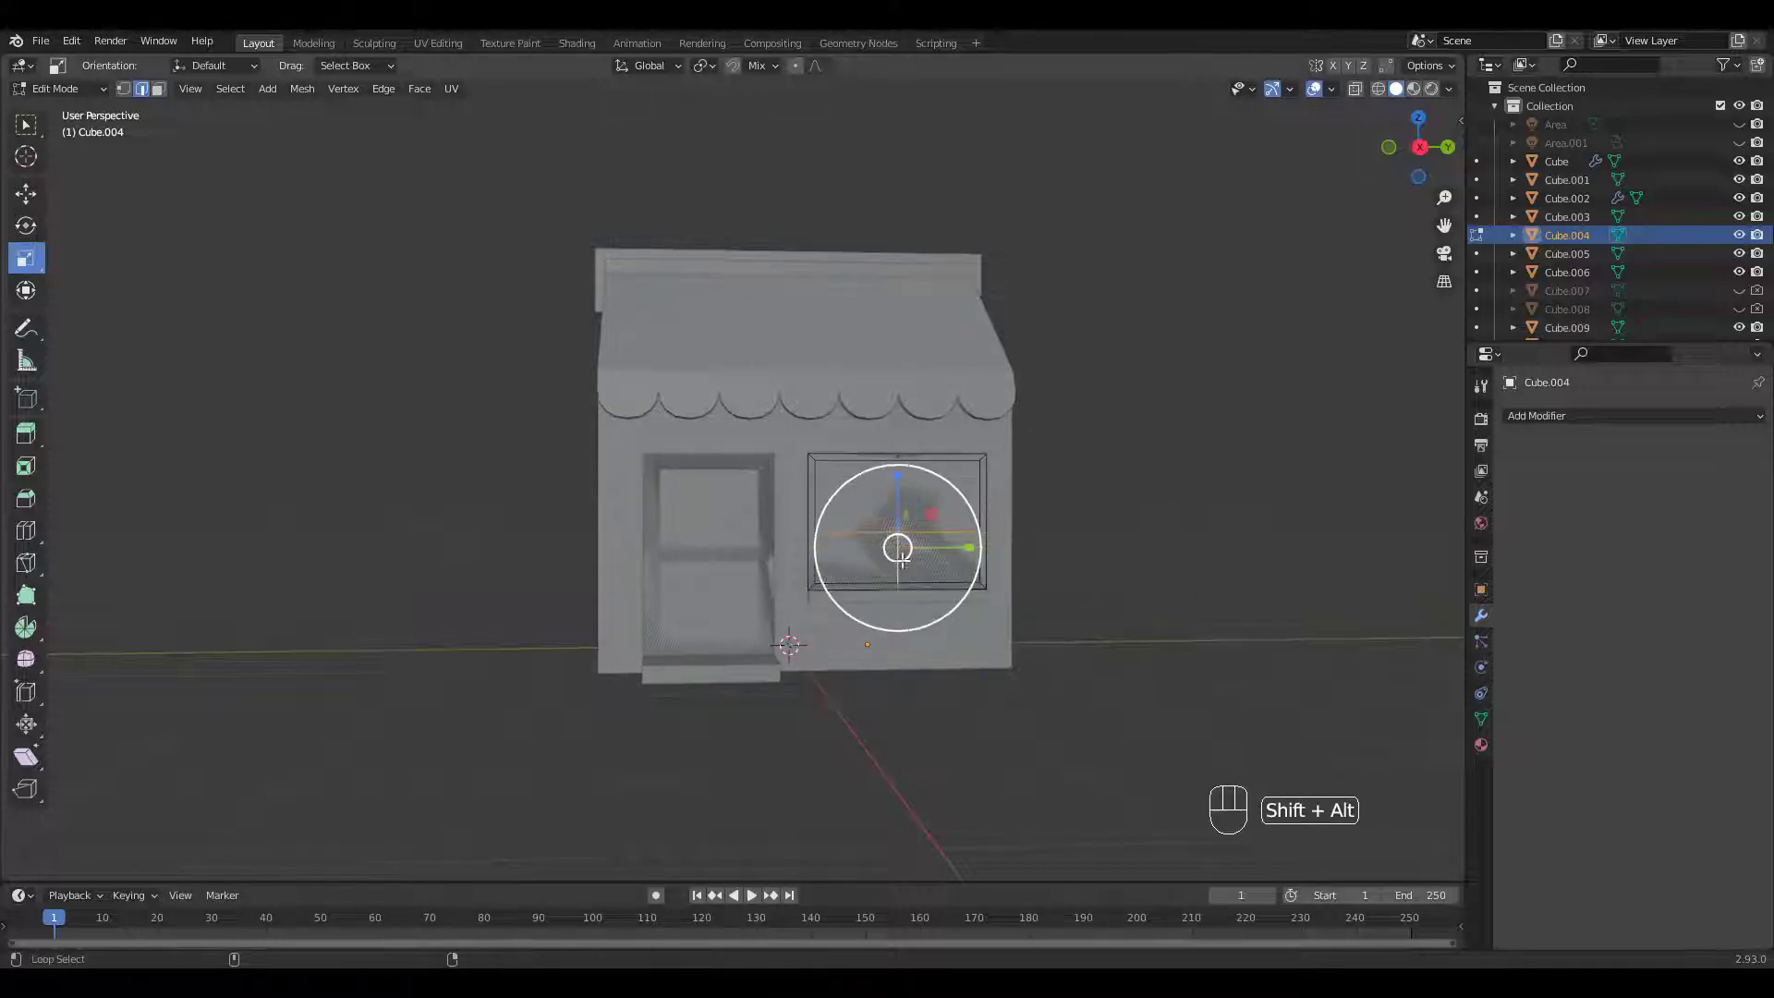
{"action": "key", "text": "ctrl+b"}
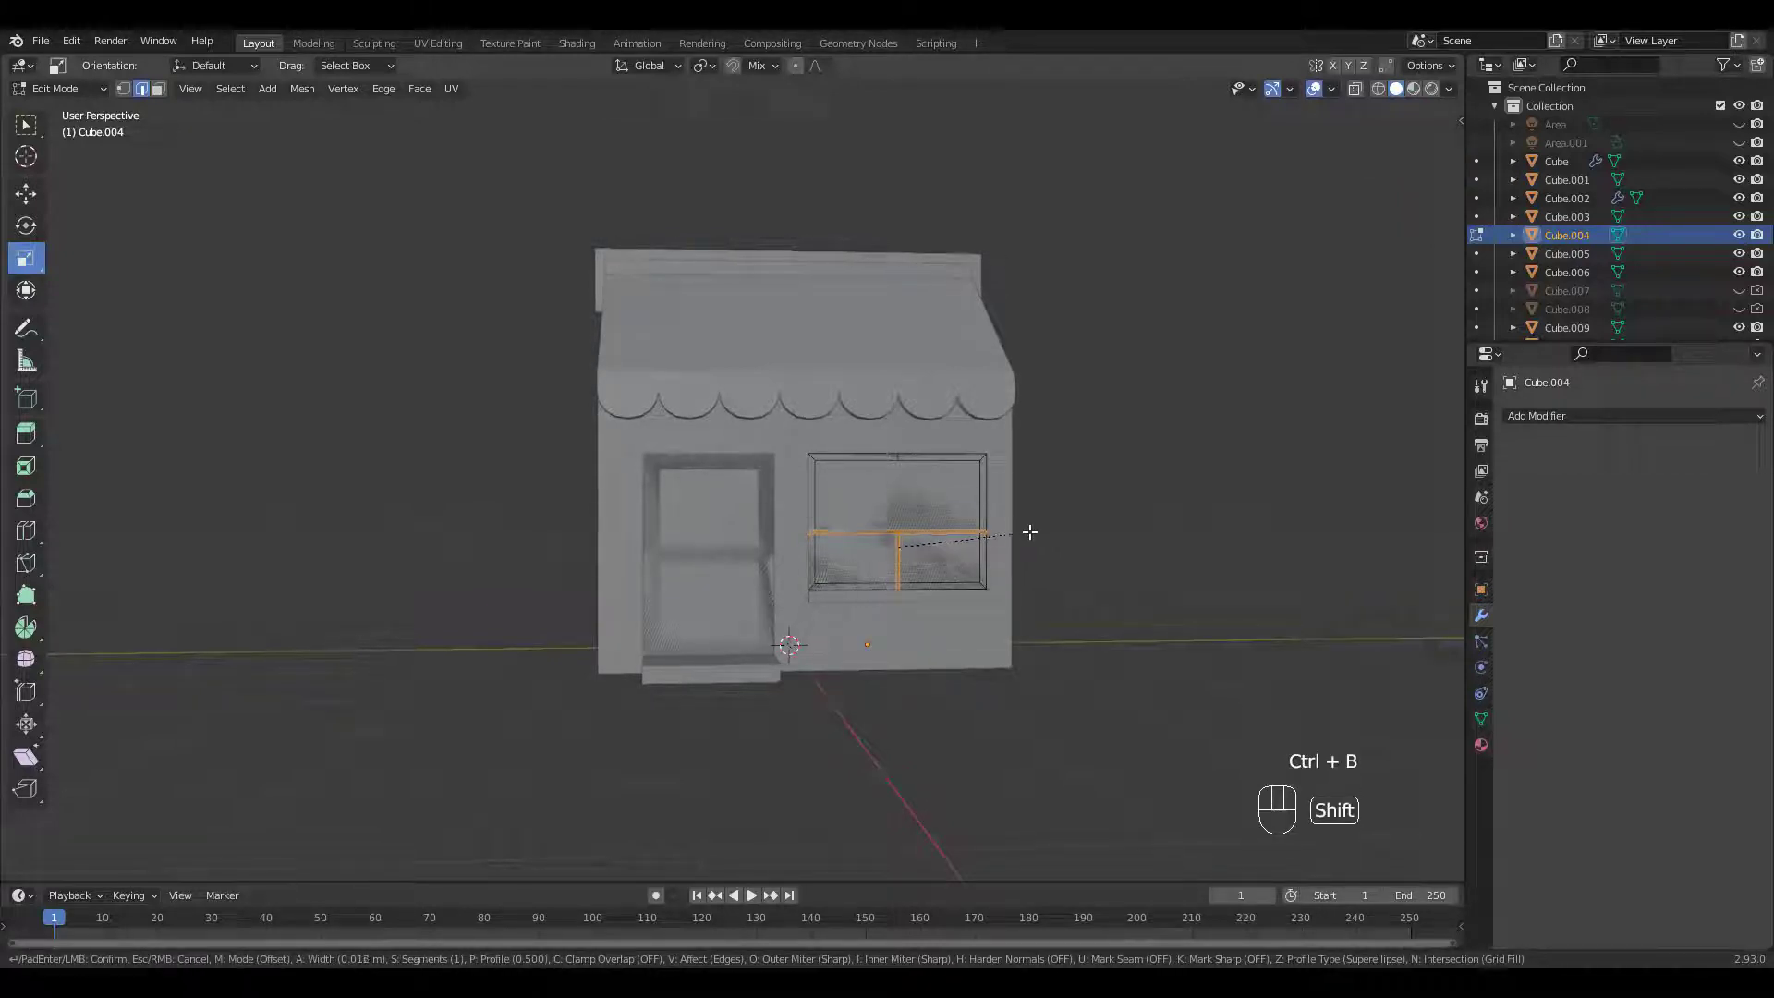
{"action": "left_click", "coordinate": [1028, 532]}
Step: Delete the upper pane face and the two lower pane faces of the window panel, leaving only the frame
{"action": "key", "text": "3"}
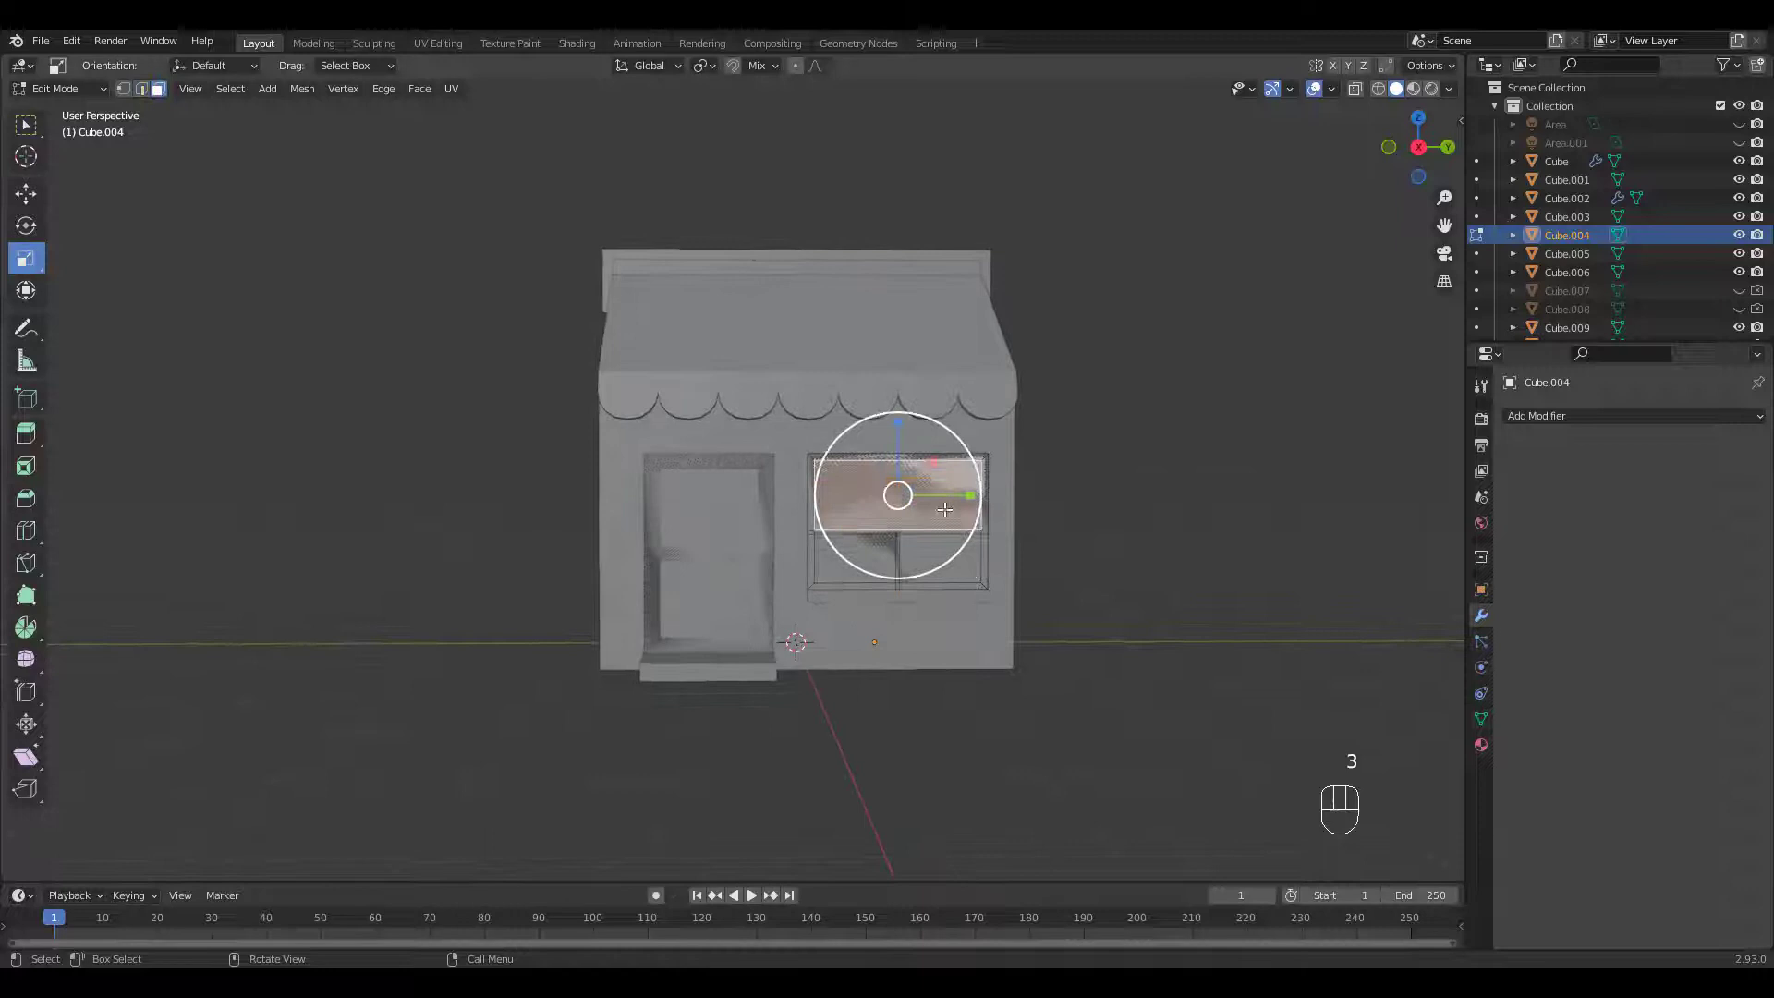
{"action": "middle_click_drag", "start_coordinate": [961, 559], "coordinate": [955, 567]}
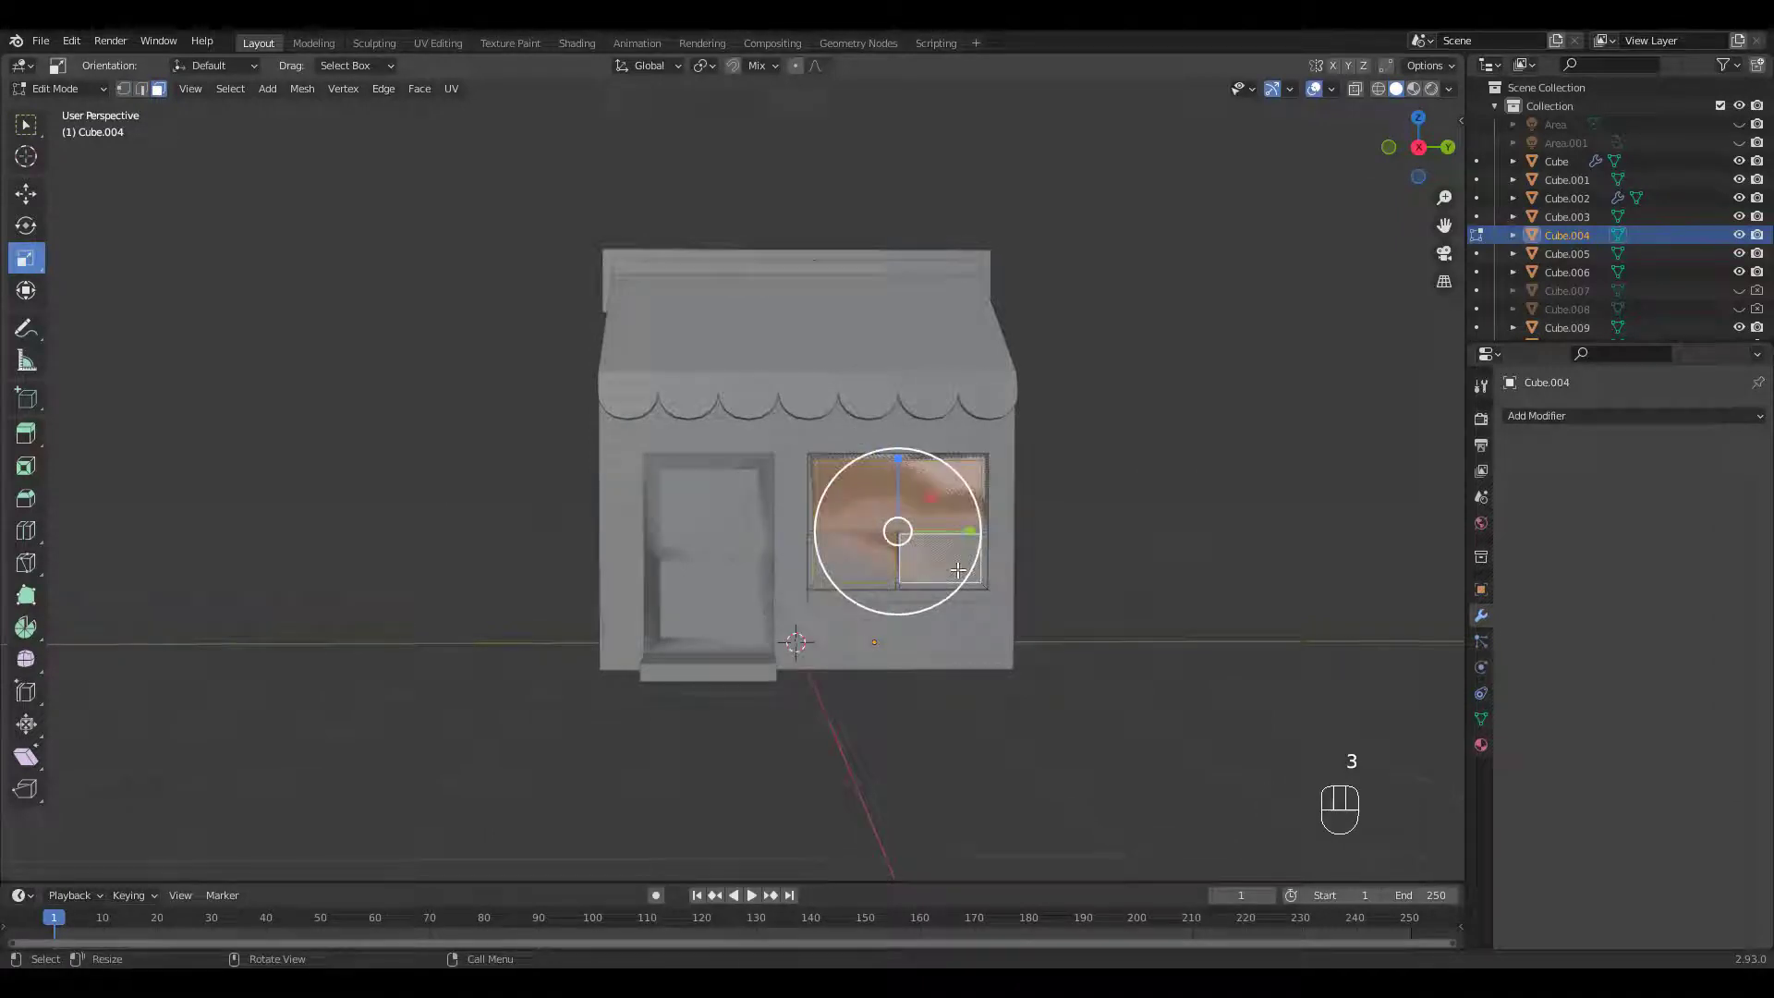
{"action": "key", "text": "x"}
{"action": "left_click", "coordinate": [958, 569]}
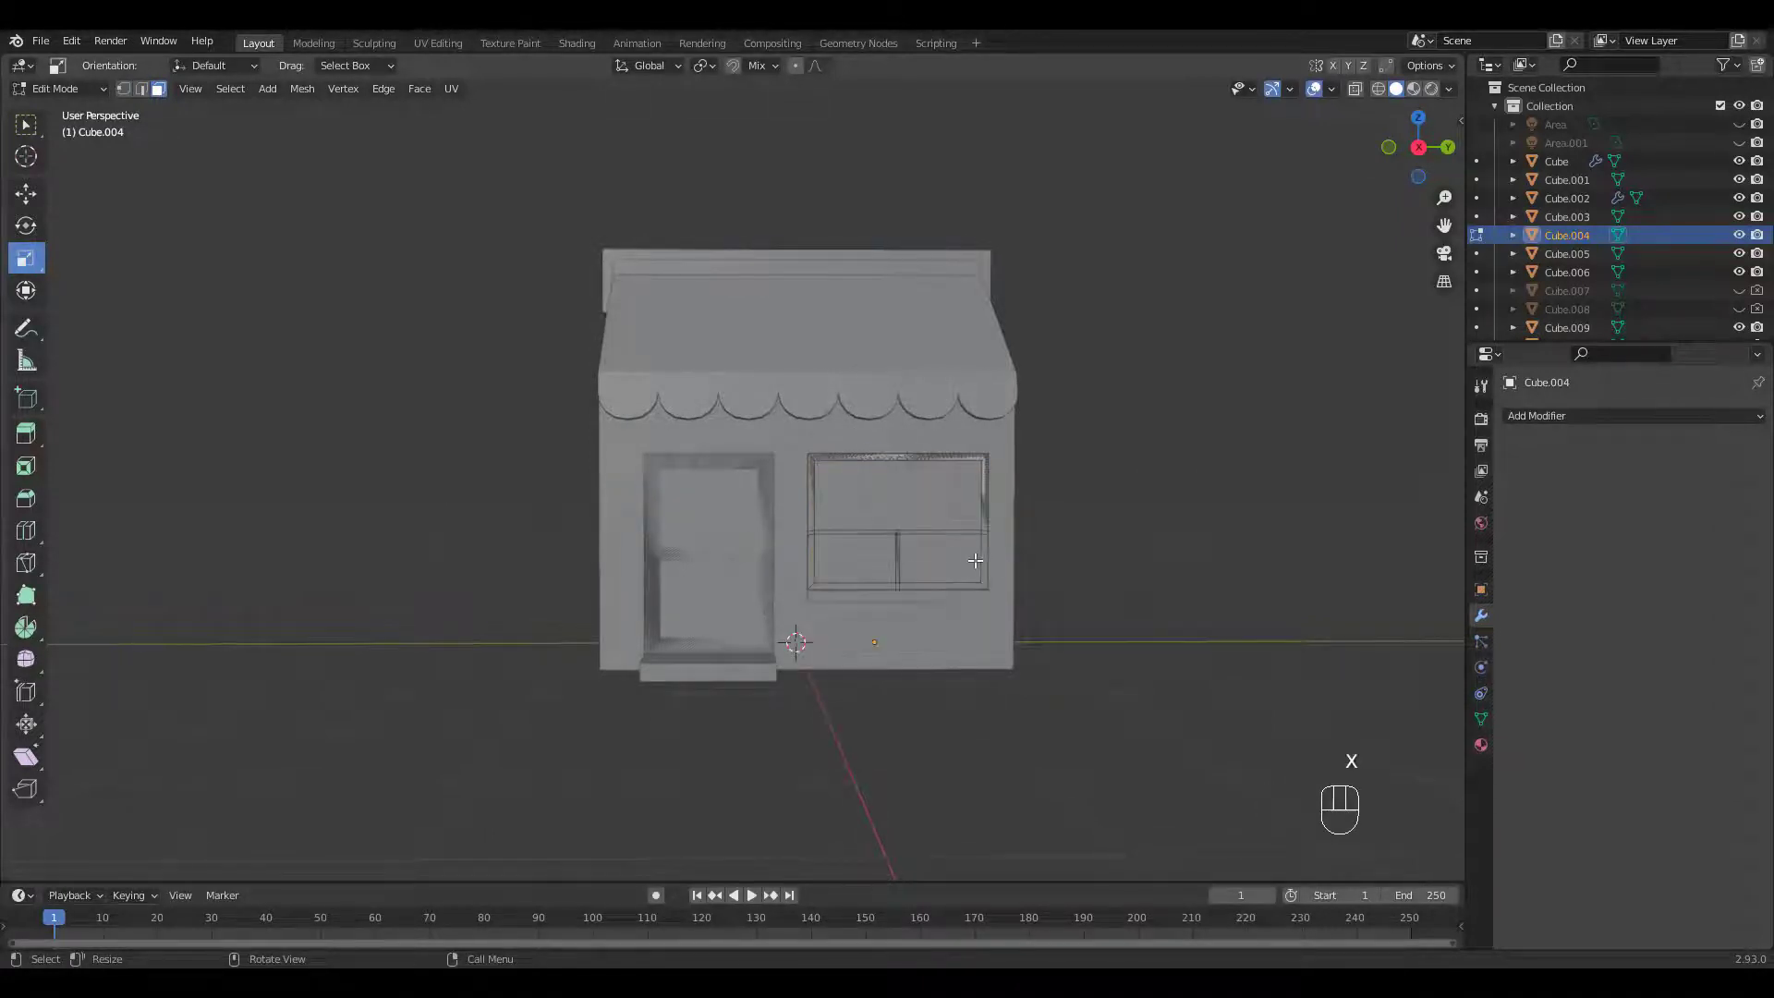
{"action": "key", "text": "Tab"}
Step: Extrude all faces of the door frame and window frame together by about 0.08 m for thickness
{"action": "mouse_move", "coordinate": [960, 479]}
{"action": "middle_mouse_down", "text": "ctrl"}
{"action": "mouse_move", "coordinate": [952, 491]}
{"action": "mouse_move", "coordinate": [935, 466]}
{"action": "mouse_move", "coordinate": [946, 476]}
{"action": "middle_mouse_up", "text": "ctrl"}
{"action": "left_click", "coordinate": [935, 460]}
{"action": "left_click", "coordinate": [920, 461]}
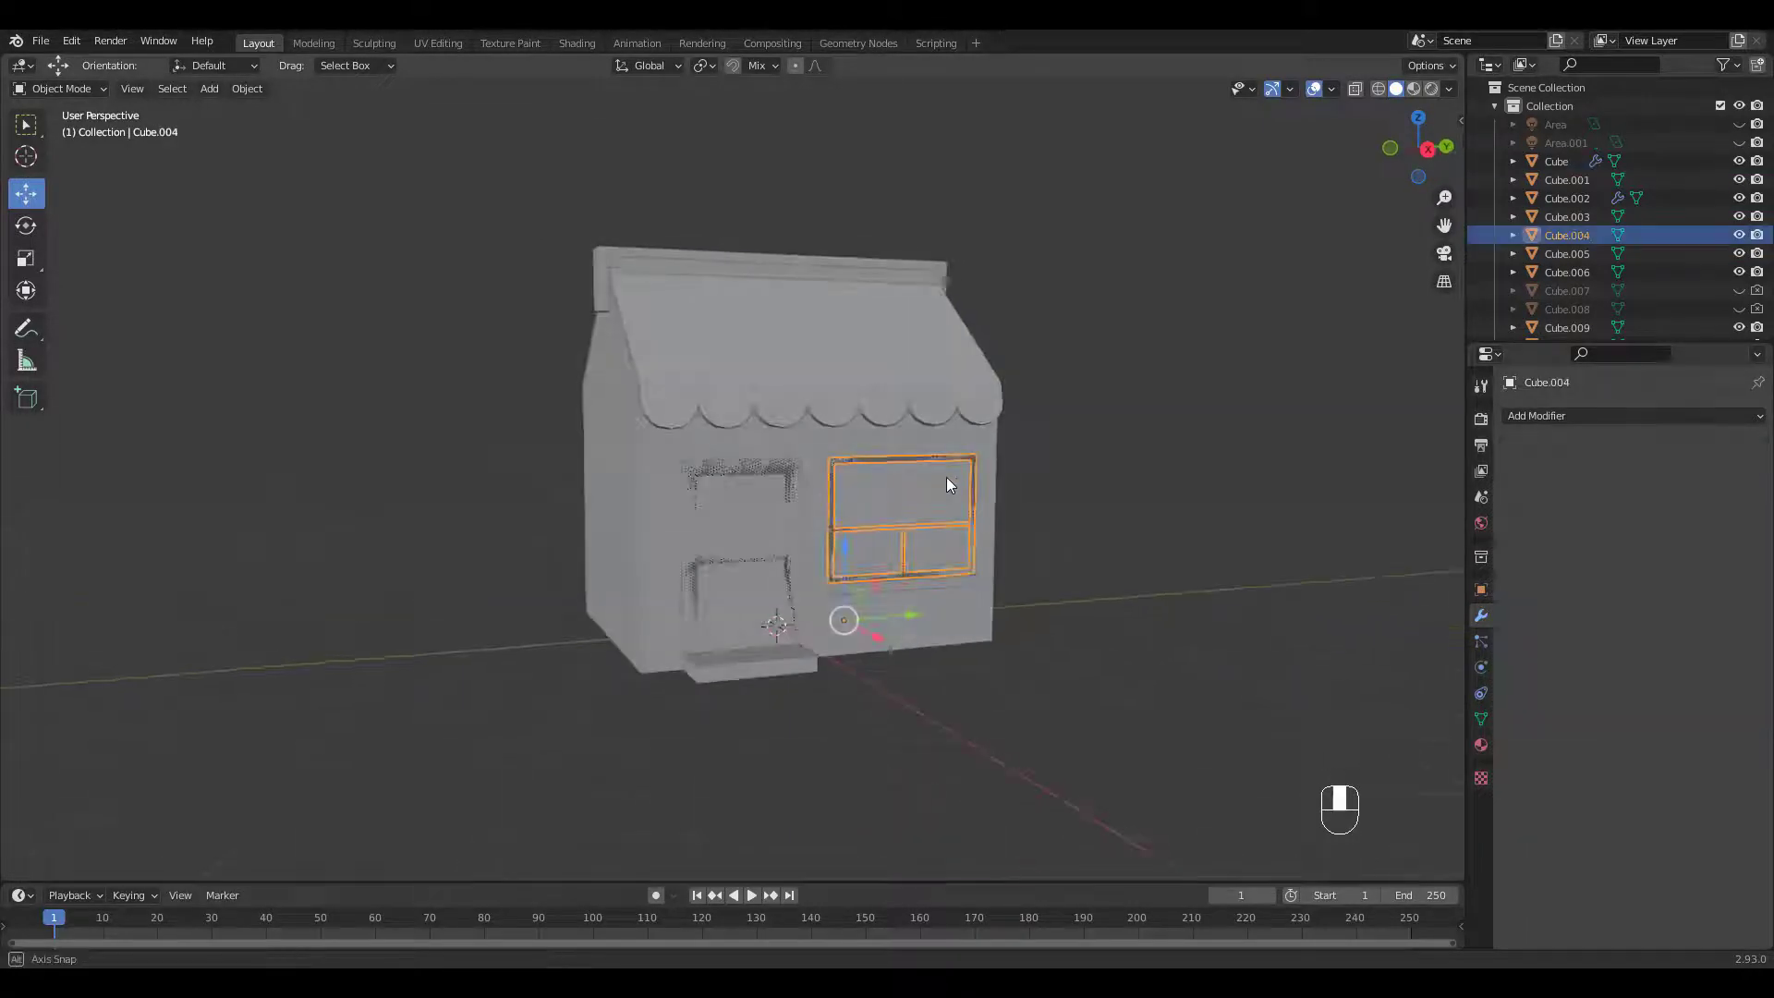
{"action": "left_click", "coordinate": [797, 473], "text": "shift"}
{"action": "middle_click_drag", "start_coordinate": [824, 495], "coordinate": [974, 490]}
{"action": "key", "text": "alt+z"}
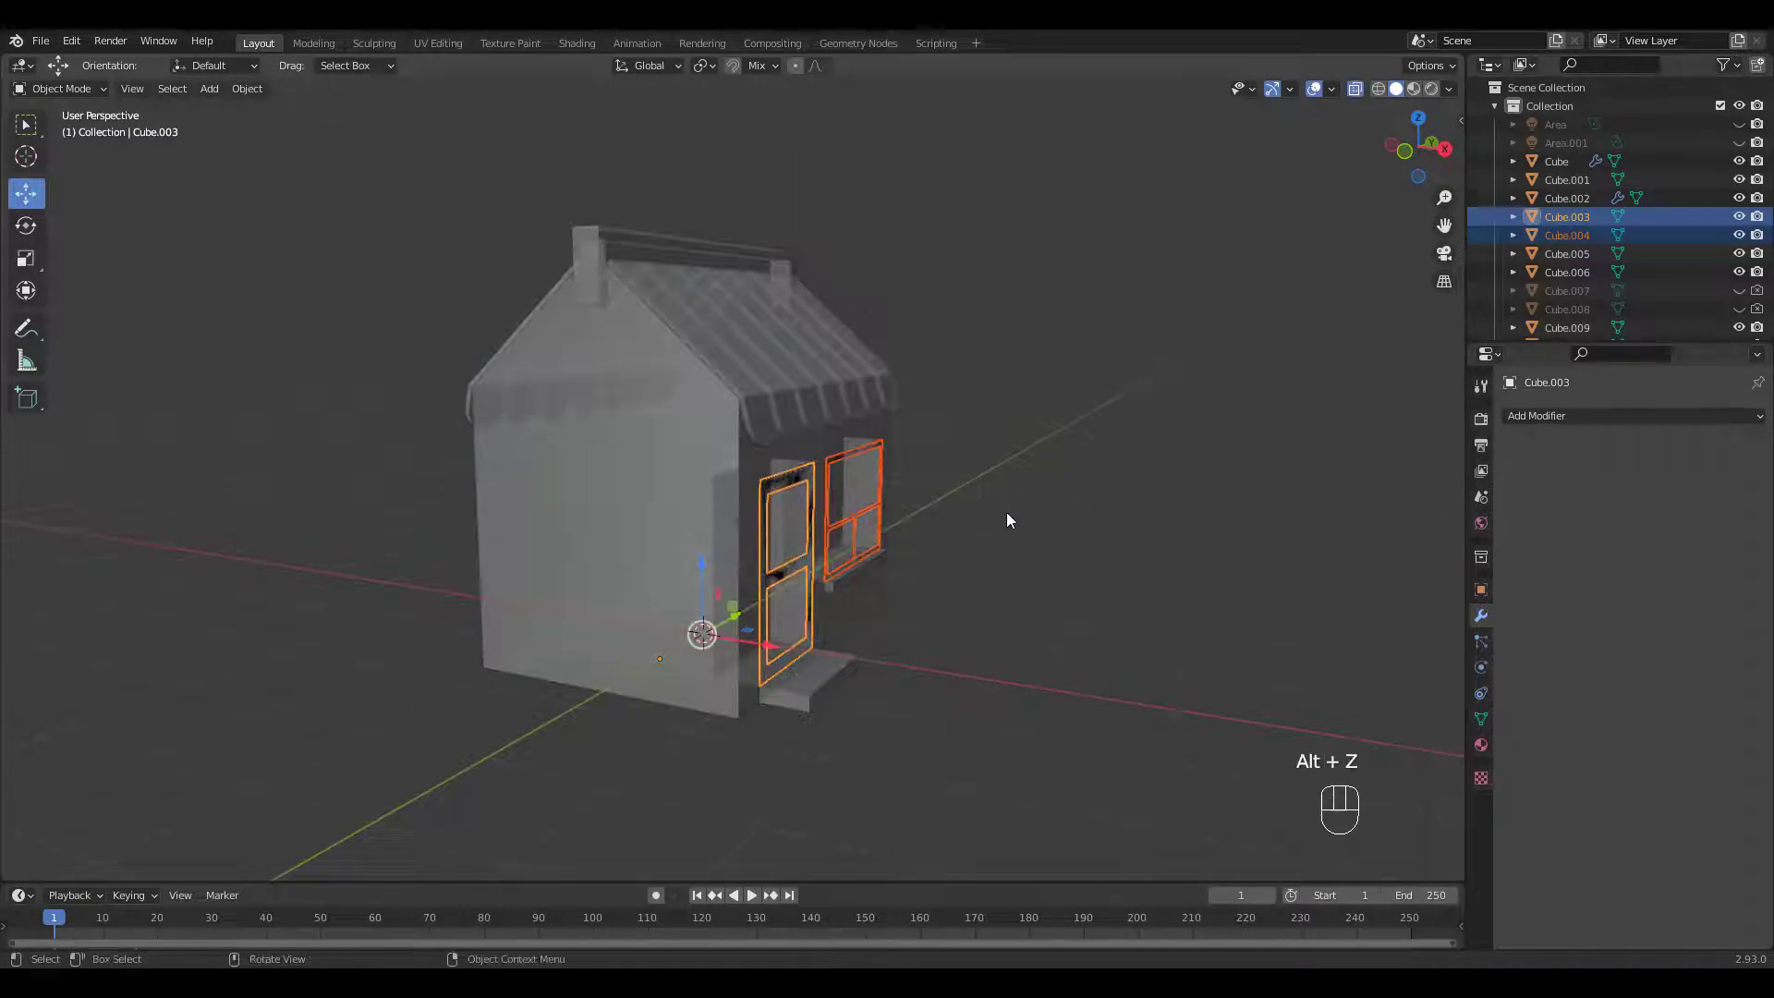
{"action": "key", "text": "Tab"}
{"action": "key", "text": "a"}
{"action": "middle_click_drag", "start_coordinate": [995, 522], "coordinate": [1020, 524]}
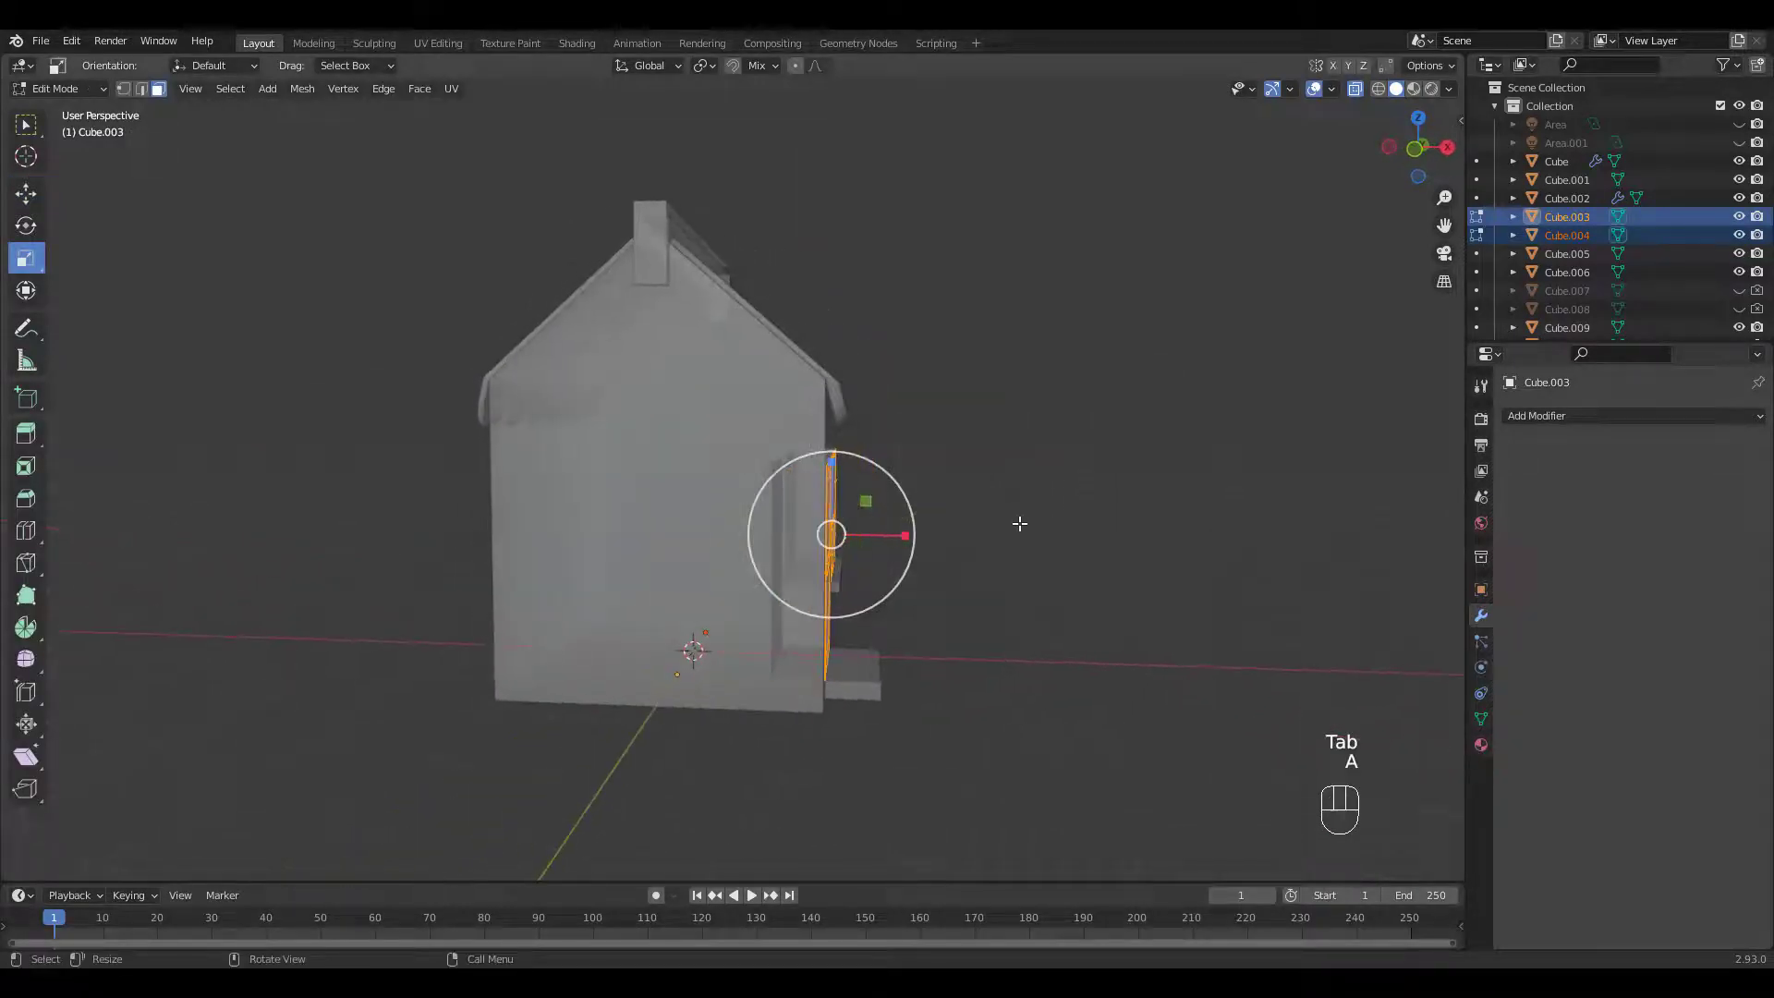
{"action": "key", "text": "e"}
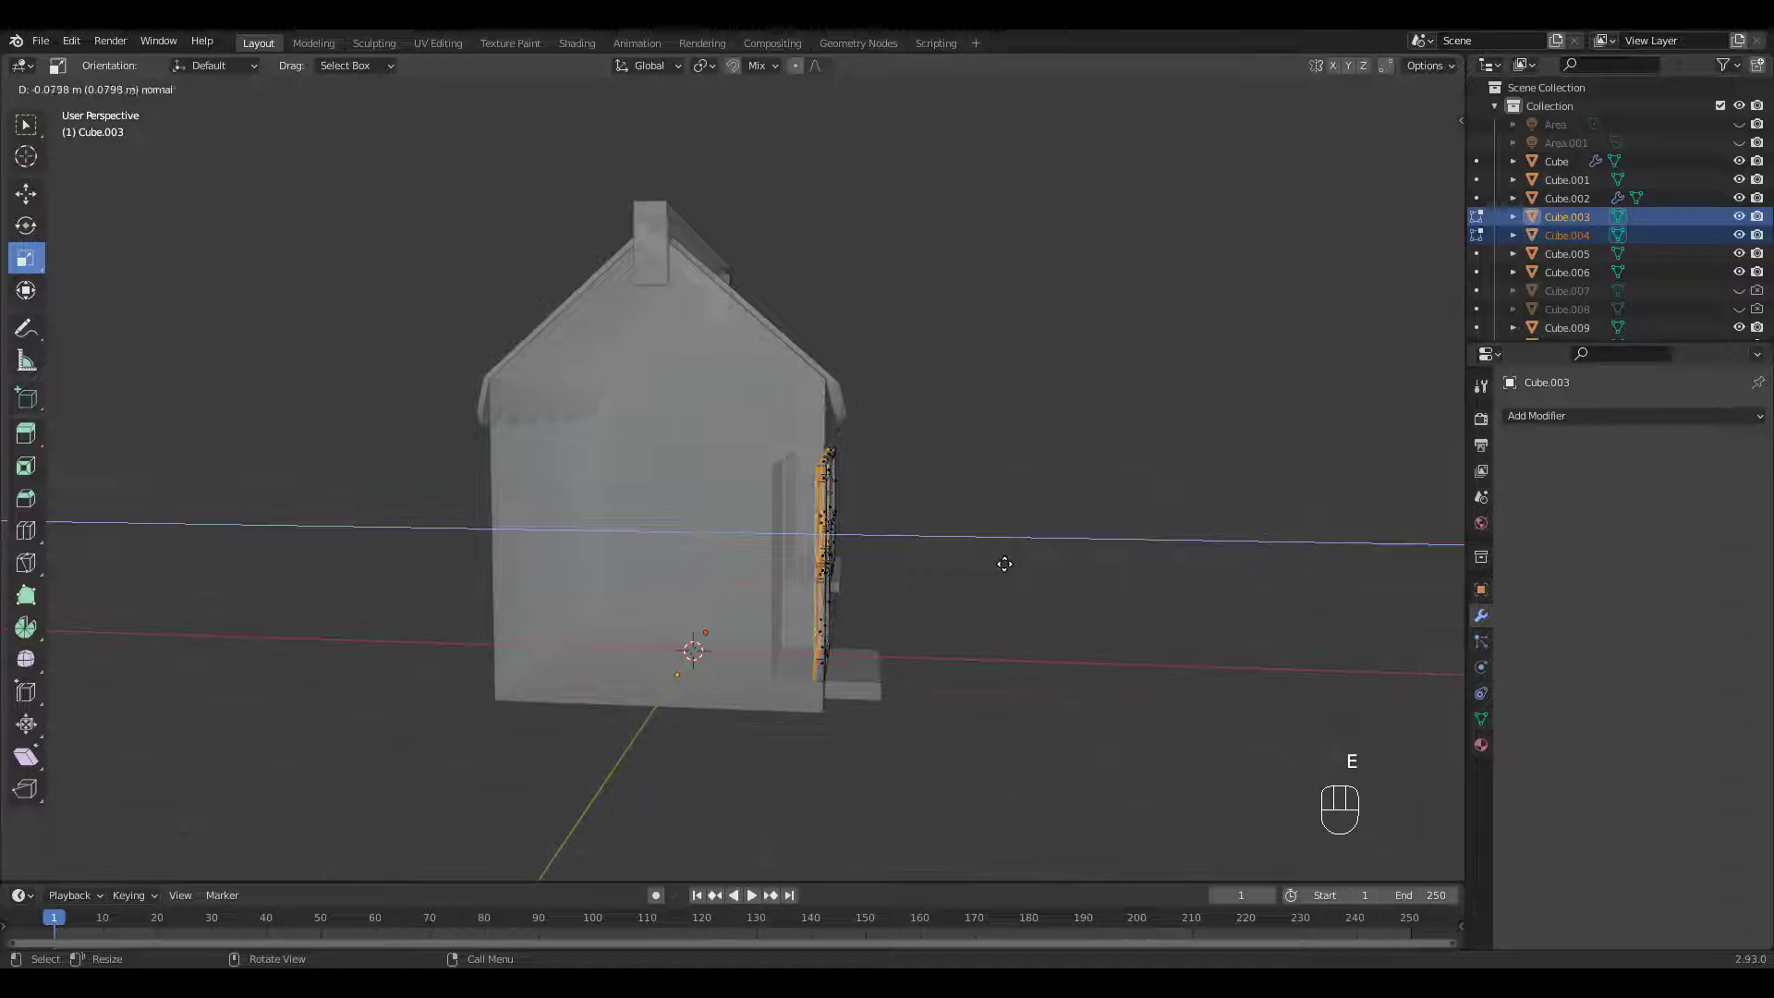
{"action": "left_click", "coordinate": [998, 558]}
{"action": "middle_click_drag", "start_coordinate": [1025, 486], "coordinate": [928, 491]}
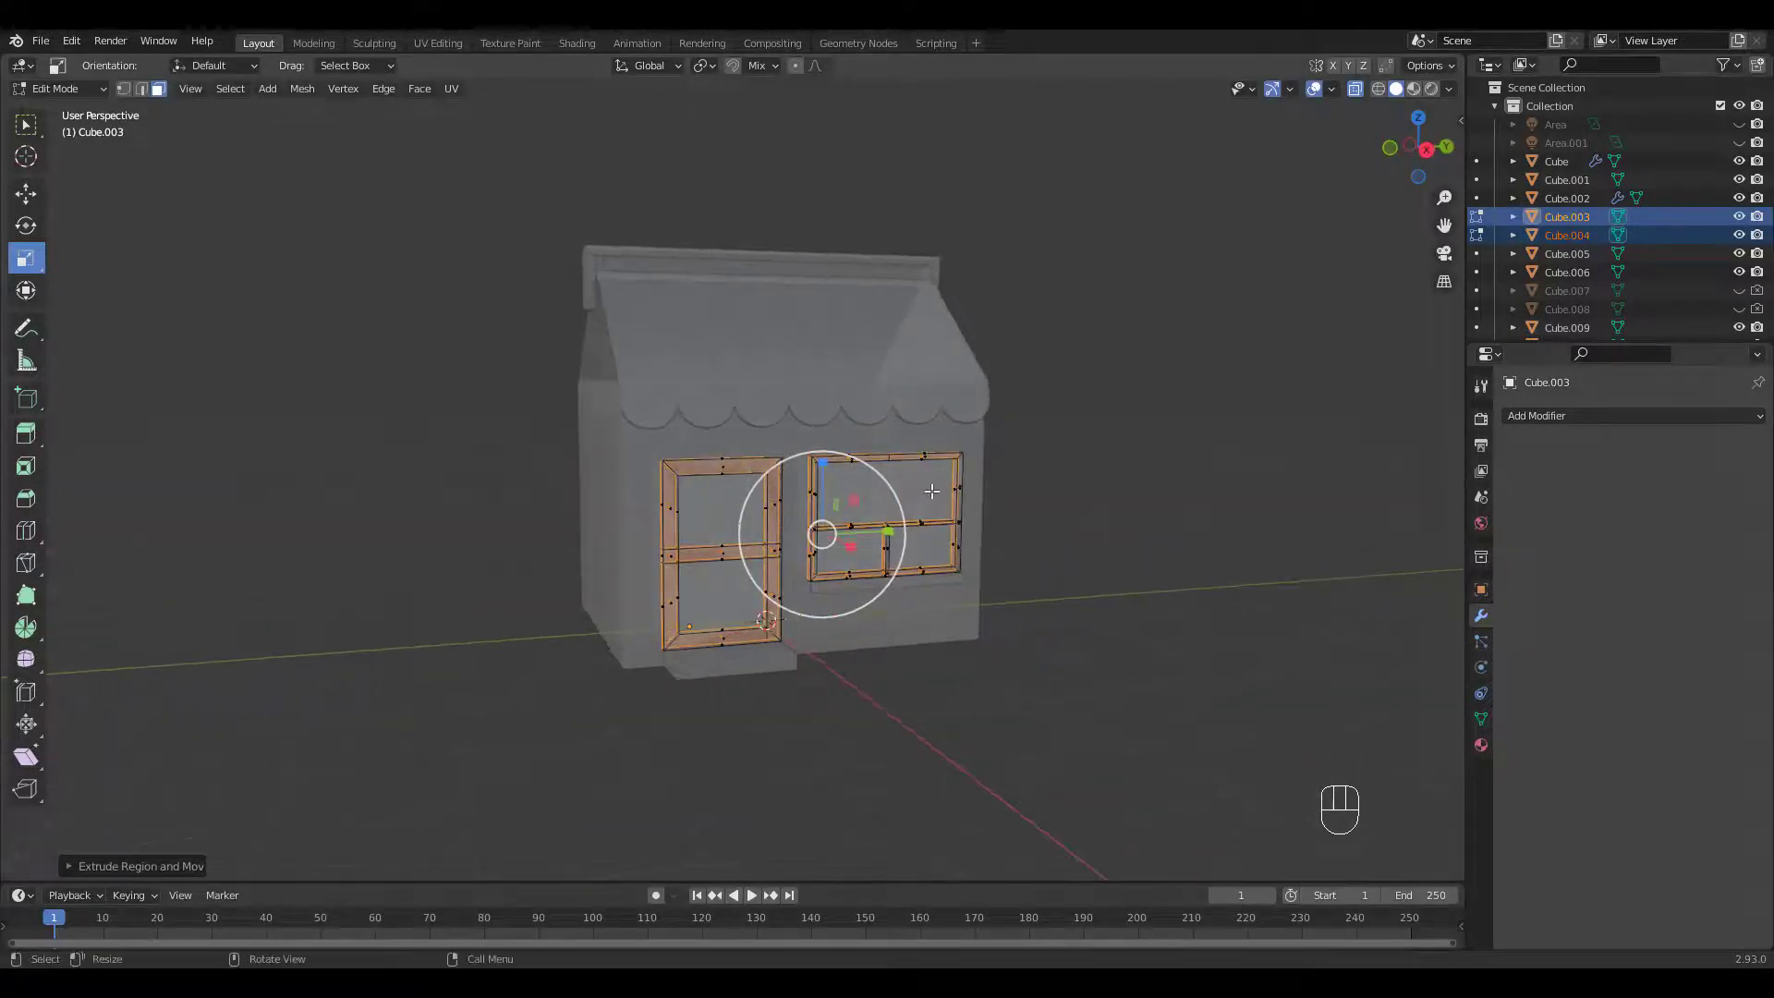
{"action": "key", "text": "alt+z"}
{"action": "key", "text": "Tab"}
Step: Move the duplicate door and window panels slightly back along X so they sit within the frames
{"action": "left_click", "coordinate": [903, 503]}
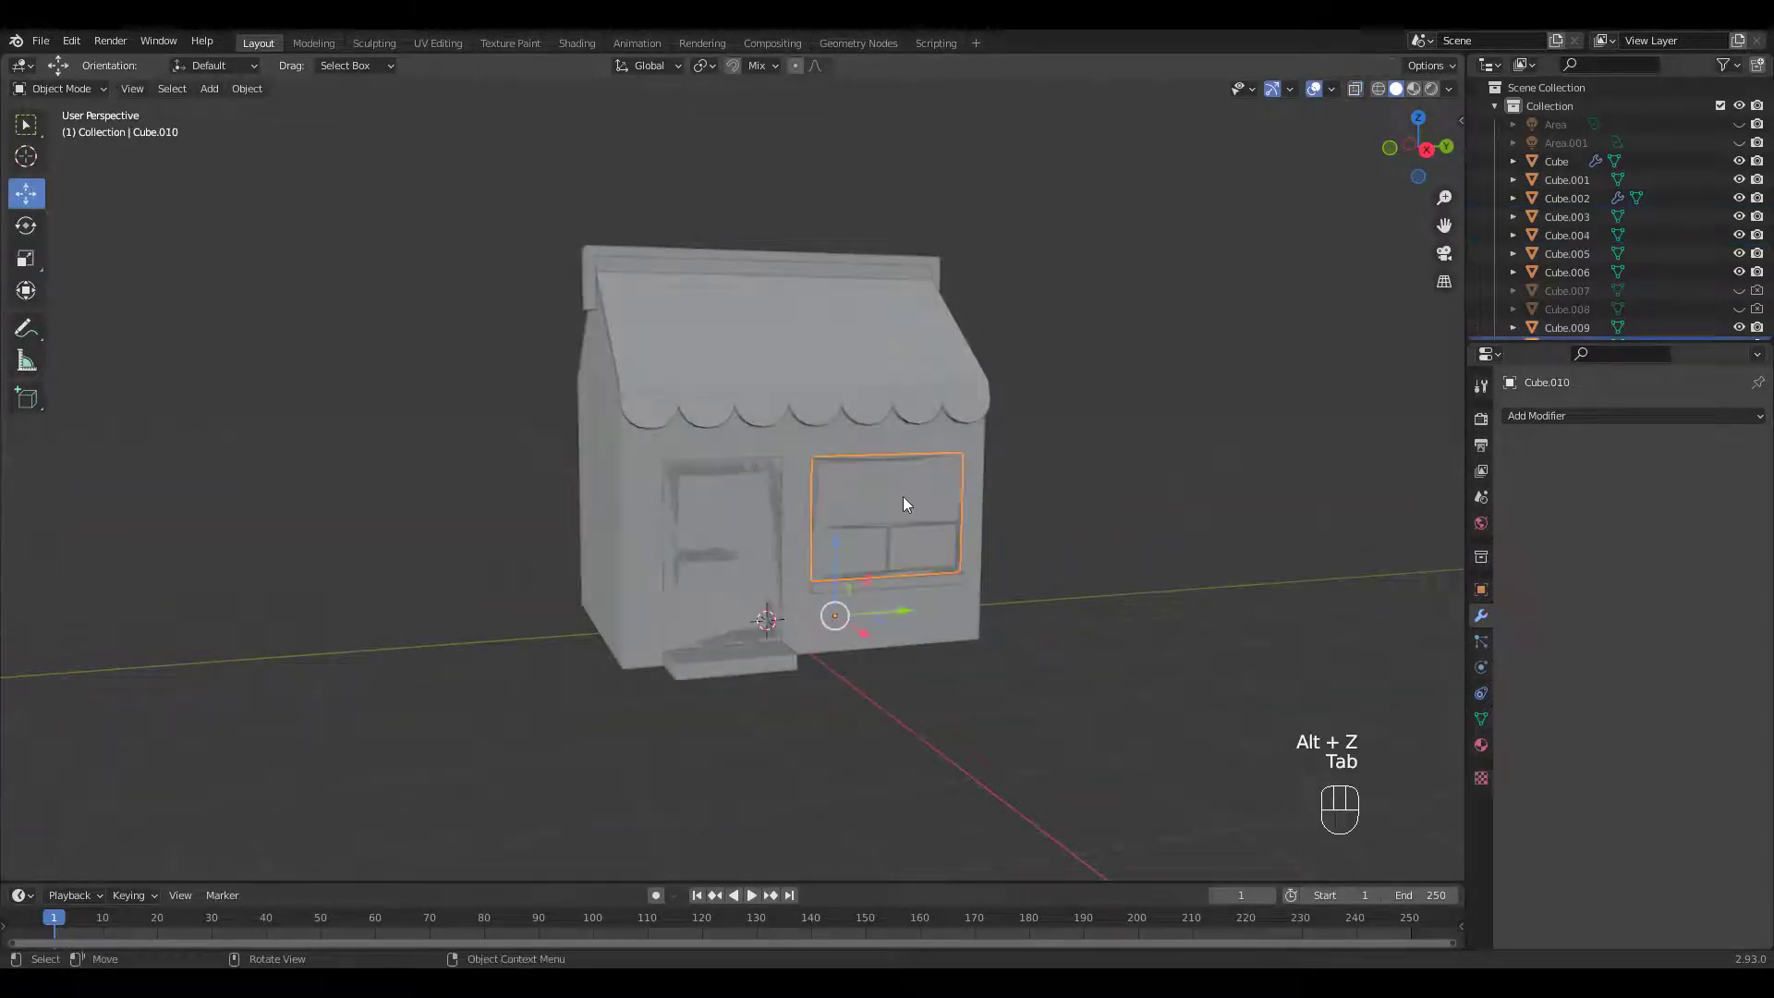
{"action": "left_click", "coordinate": [735, 504], "text": "shift"}
{"action": "middle_click_drag", "start_coordinate": [851, 524], "coordinate": [751, 624]}
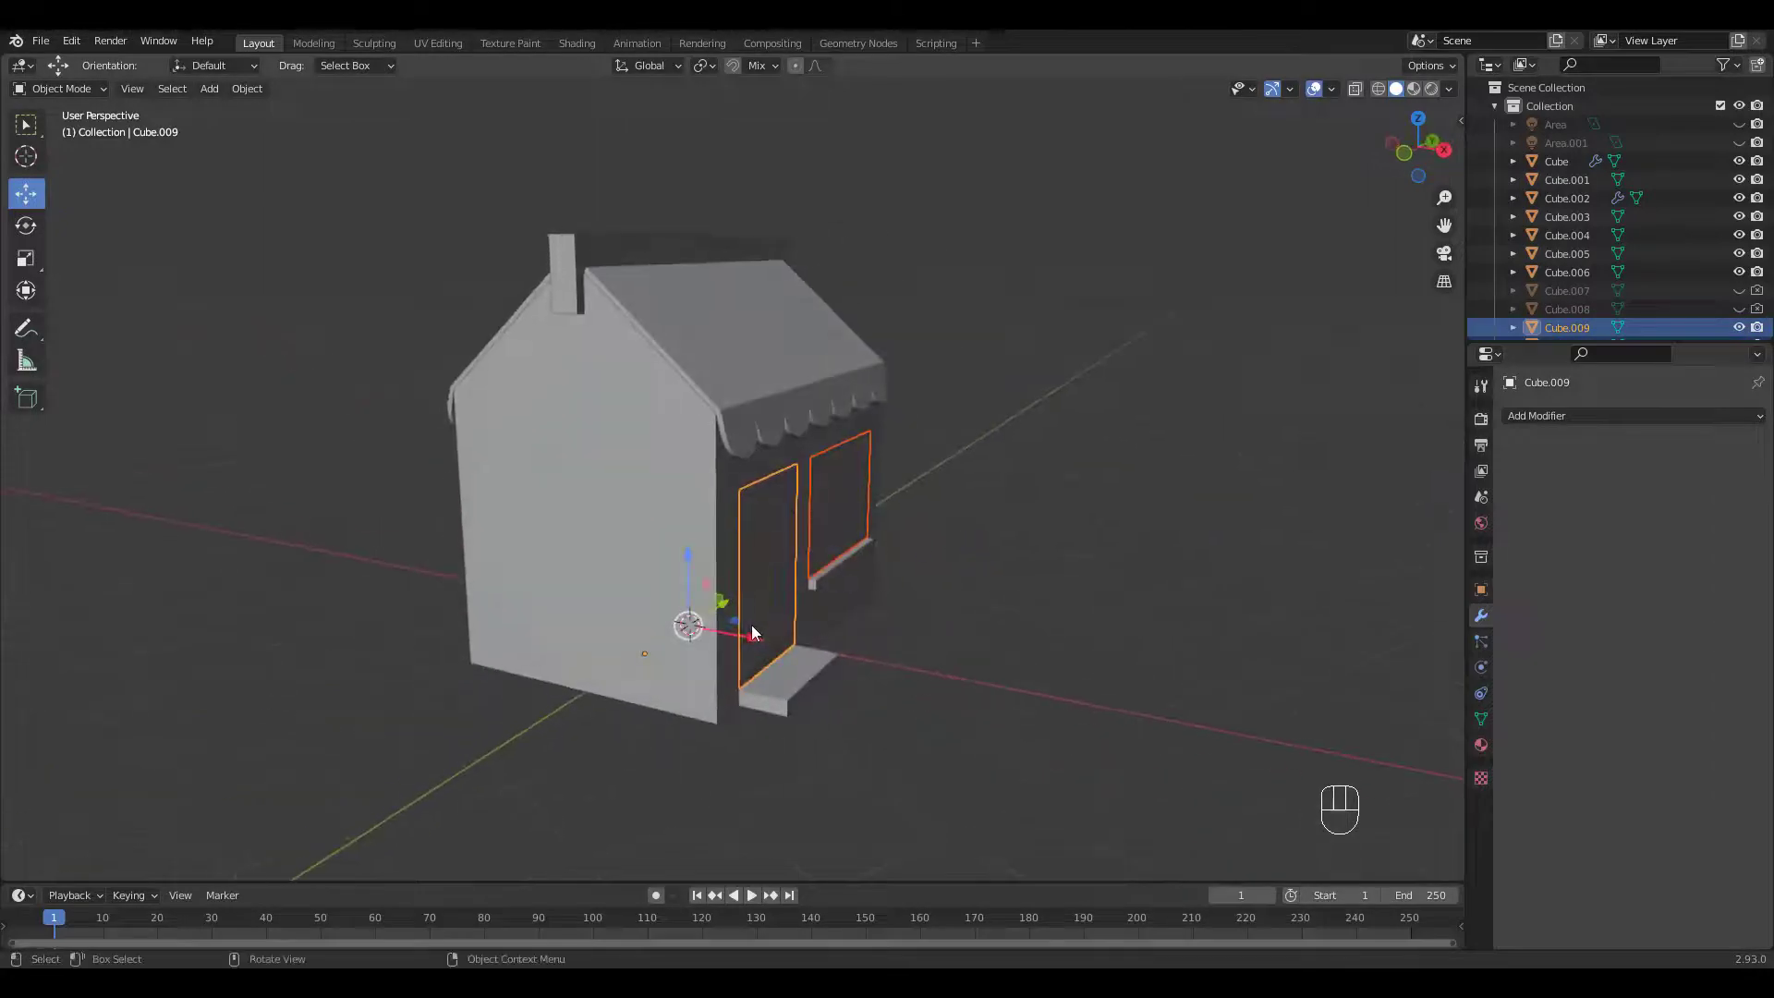
{"action": "left_click_drag", "start_coordinate": [739, 633], "coordinate": [738, 632]}
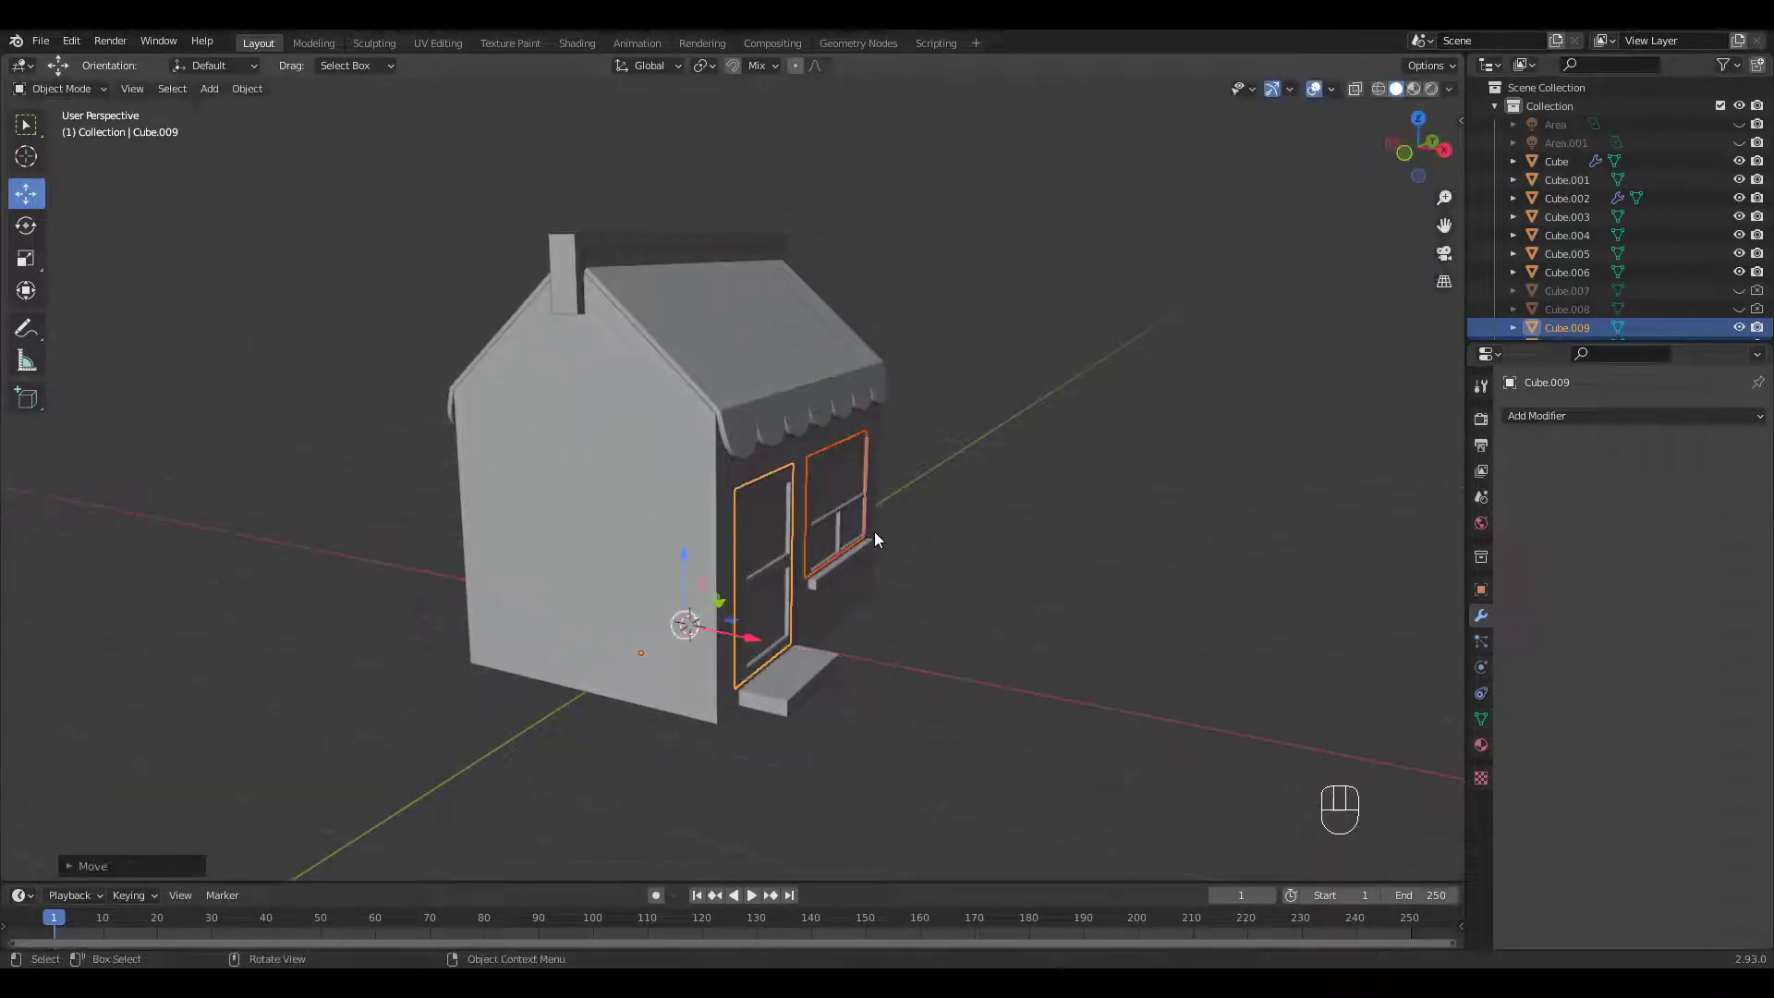
{"action": "middle_click_drag", "start_coordinate": [874, 530], "coordinate": [841, 513]}
{"action": "left_click", "coordinate": [1056, 478]}
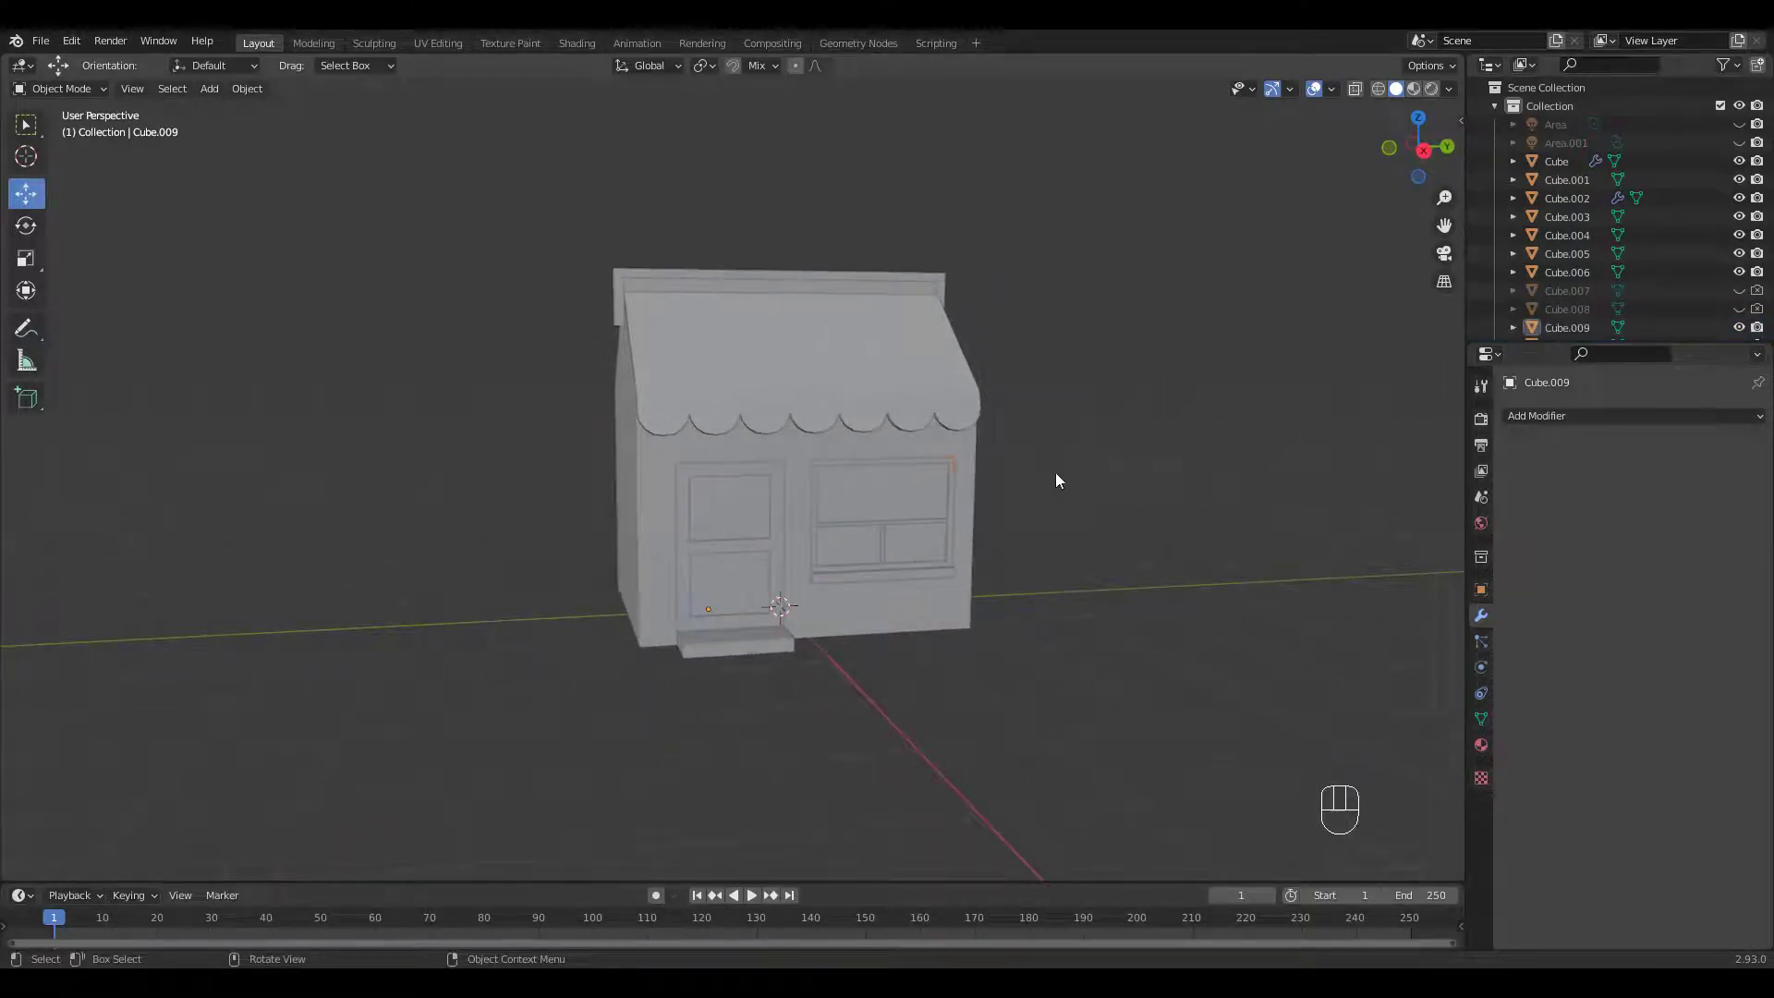
Step: Duplicate the top face of the roof's ridge beam in place and separate it into its own object
{"action": "middle_click_drag", "start_coordinate": [1022, 332], "coordinate": [1014, 453], "text": "shift"}
{"action": "left_click", "coordinate": [831, 344]}
{"action": "middle_click_drag", "start_coordinate": [915, 369], "coordinate": [920, 445]}
{"action": "key", "text": "Tab"}
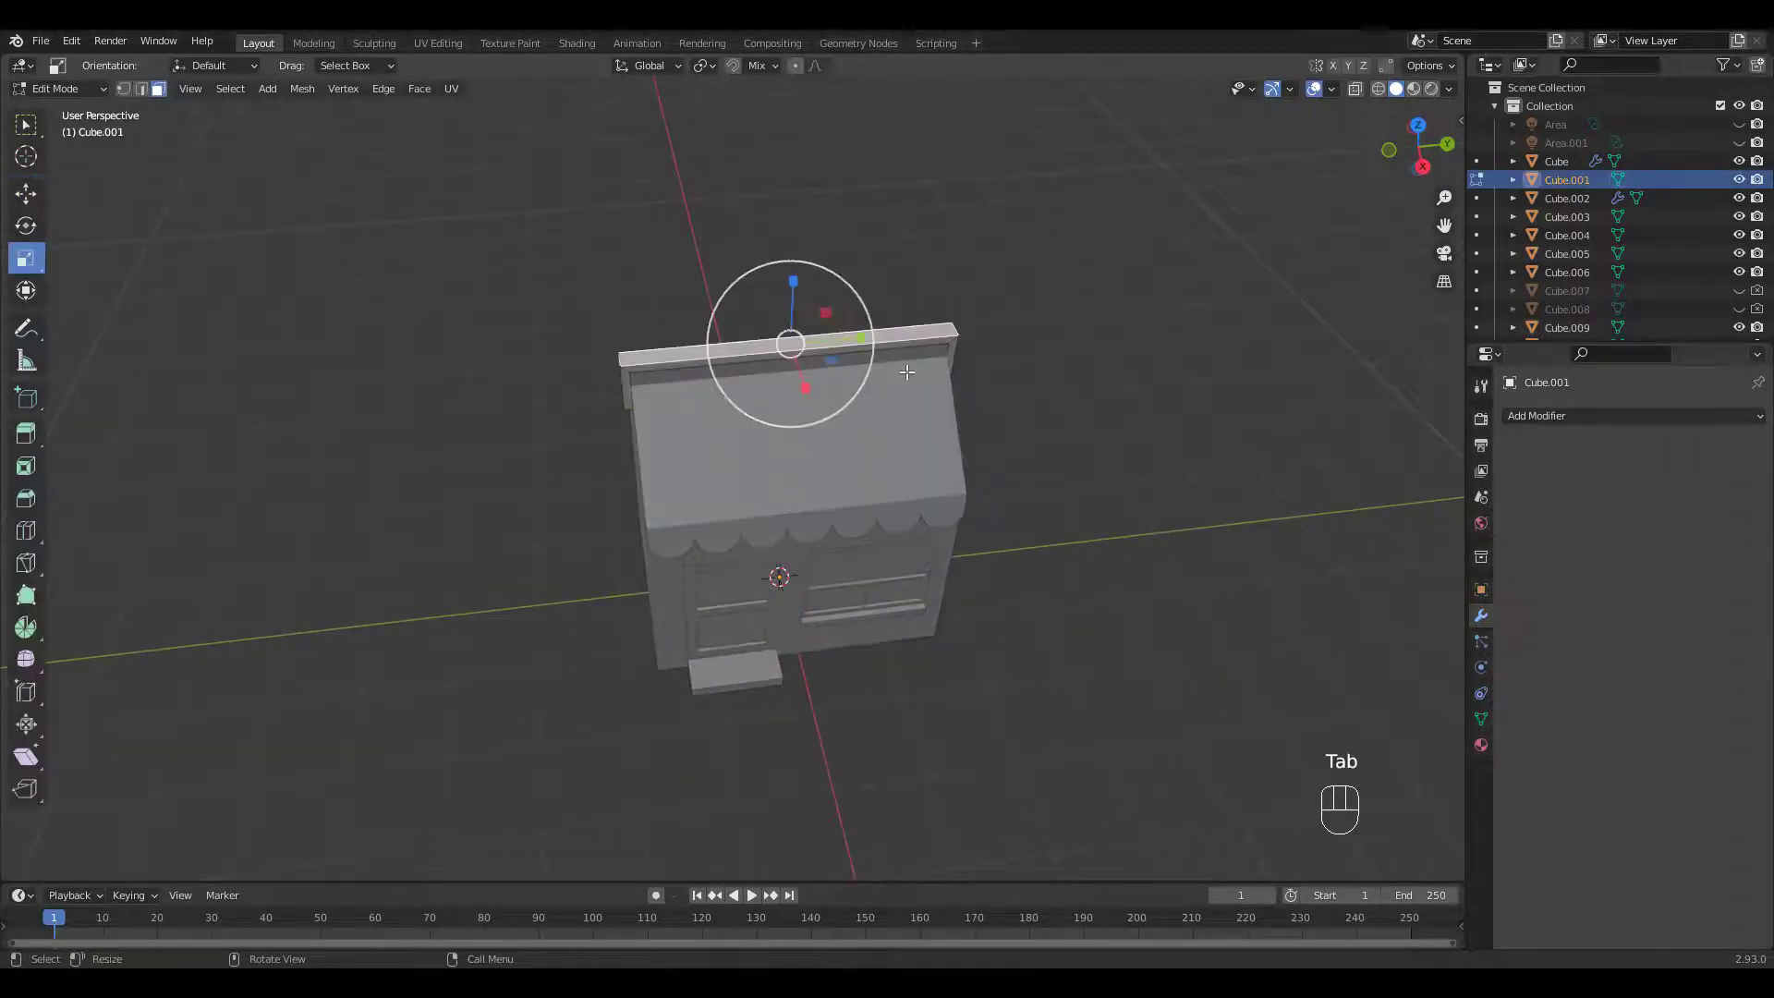
{"action": "middle_click_drag", "start_coordinate": [907, 371], "coordinate": [923, 363], "text": "ctrl"}
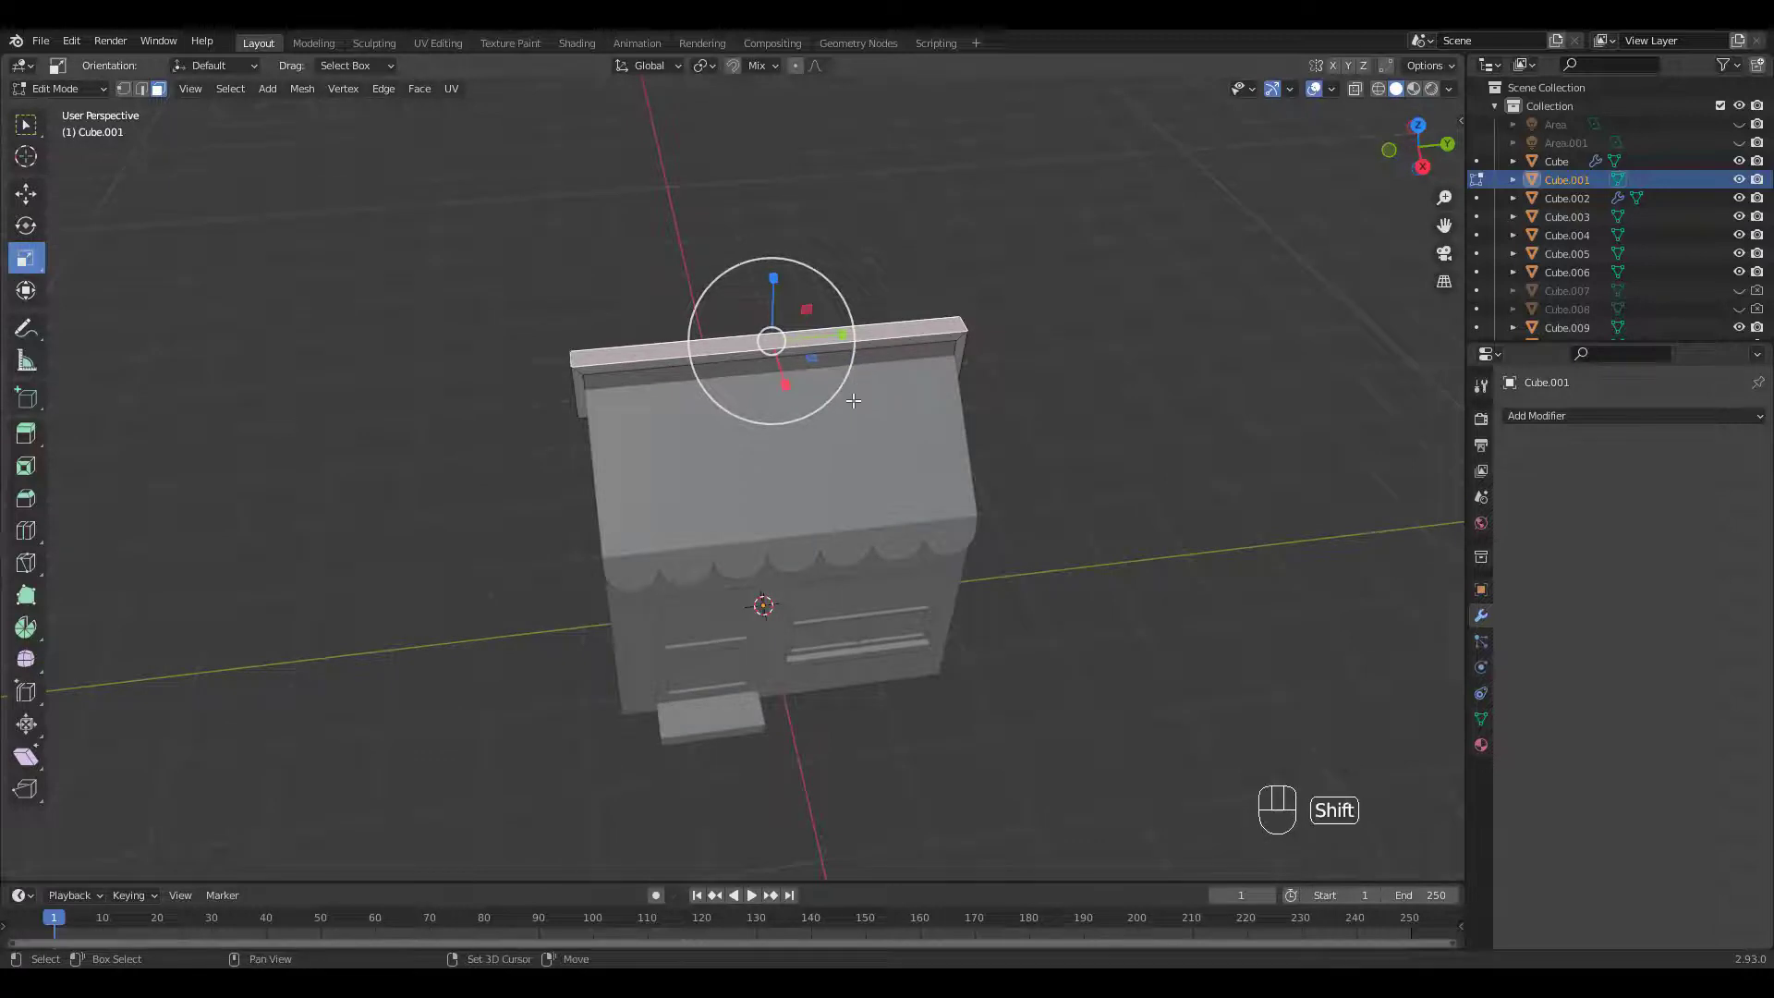
{"action": "key", "text": "shift+d"}
{"action": "right_click", "coordinate": [894, 398]}
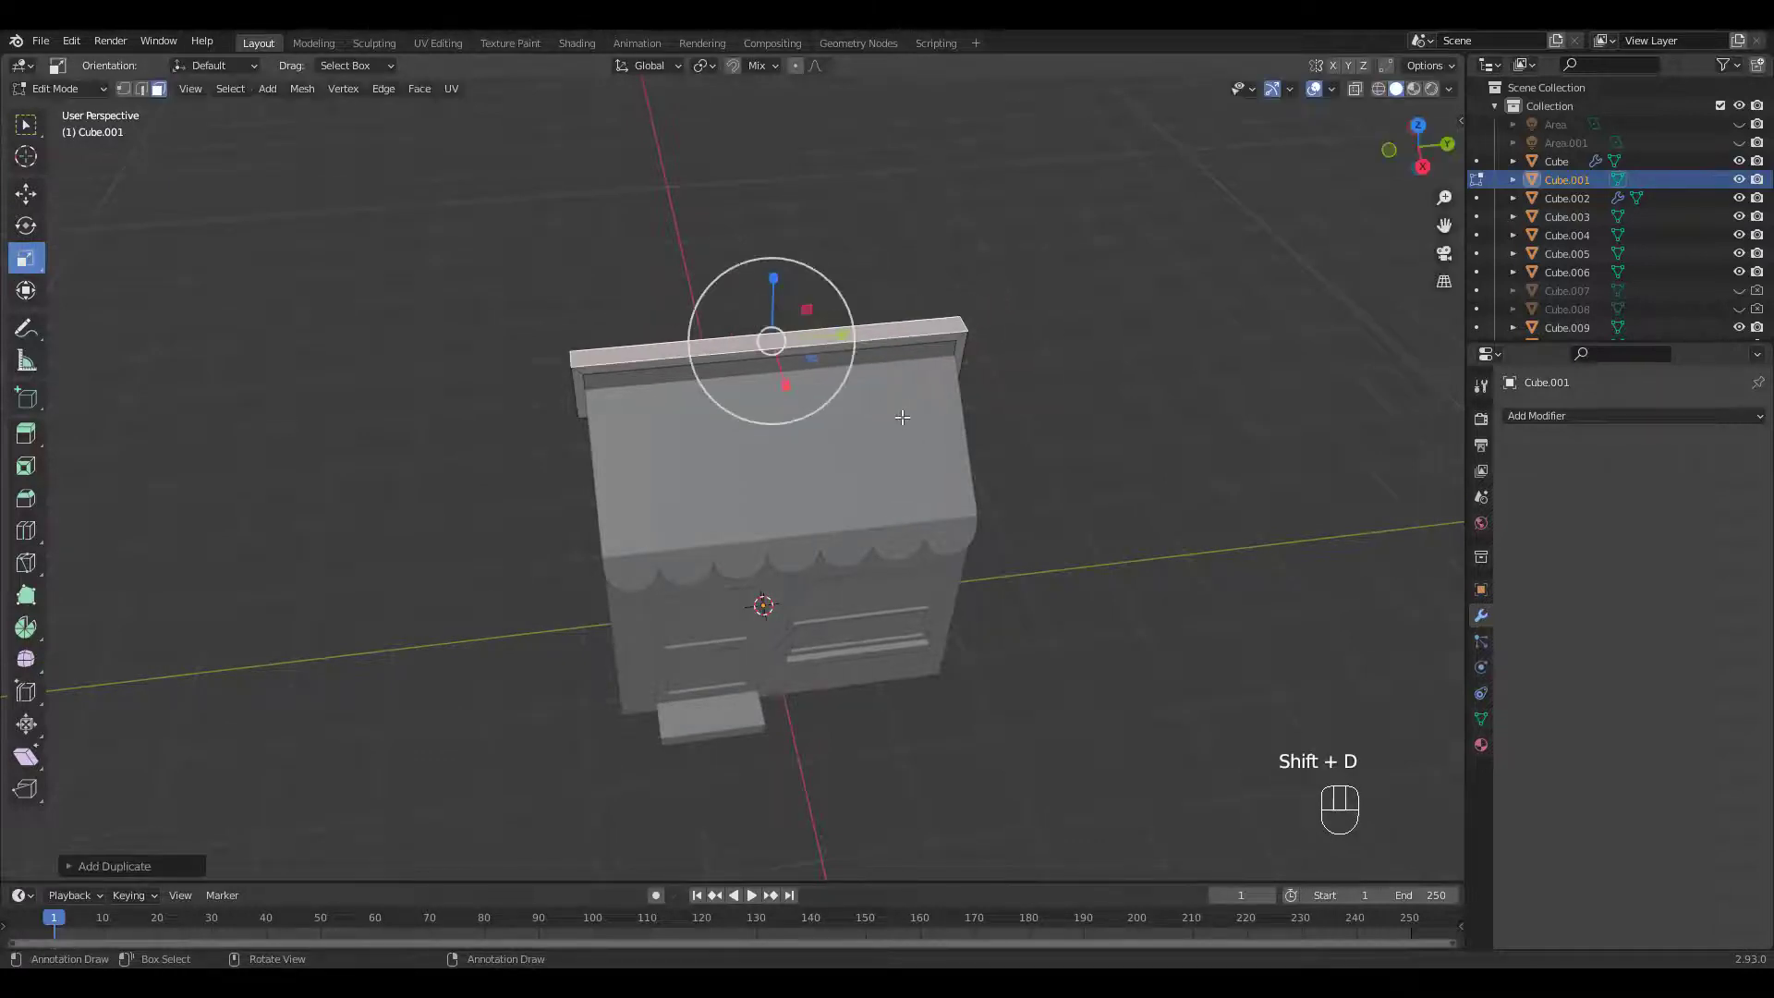
{"action": "key", "text": "p"}
{"action": "left_click", "coordinate": [903, 414]}
{"action": "middle_click_drag", "start_coordinate": [892, 422], "coordinate": [943, 371]}
{"action": "key", "text": "Tab"}
Step: Shorten the separated ridge strip along Y and rotate it upright about the Y axis
{"action": "left_click", "coordinate": [857, 331]}
{"action": "key", "text": "Tab"}
{"action": "key", "text": "a"}
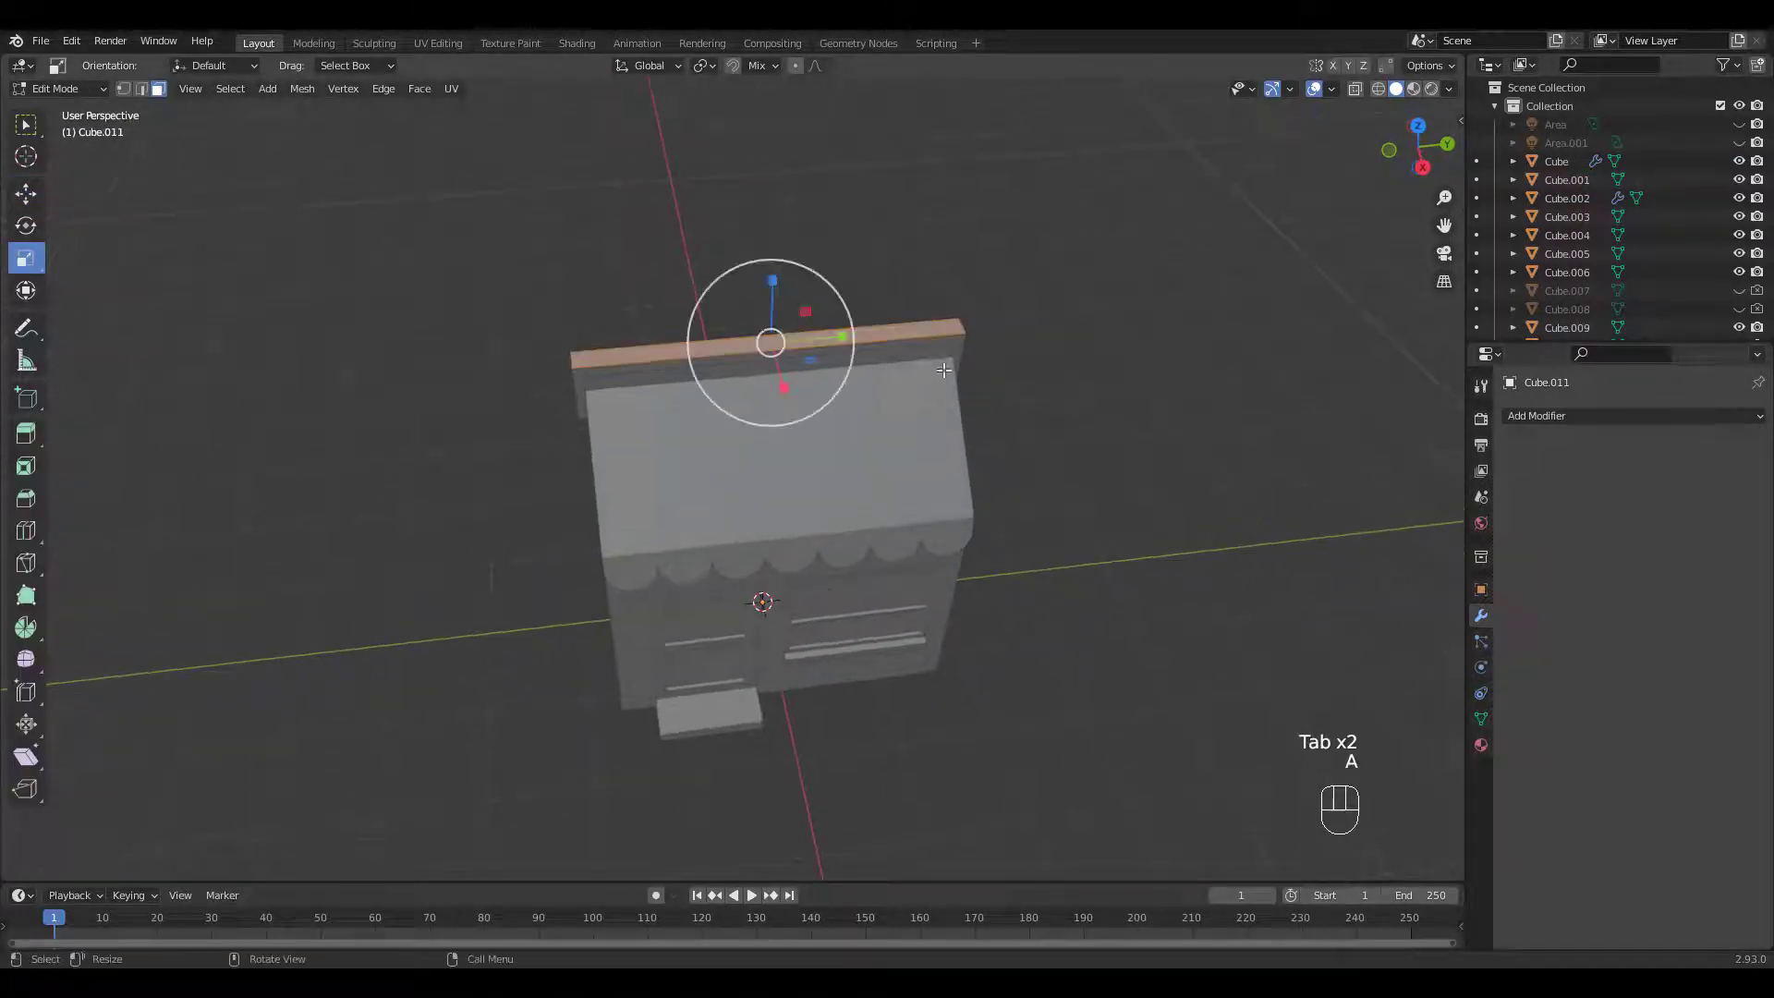
{"action": "left_click_drag", "start_coordinate": [857, 327], "coordinate": [781, 354]}
{"action": "key", "text": "r"}
{"action": "middle_click_drag", "start_coordinate": [781, 354], "coordinate": [876, 318]}
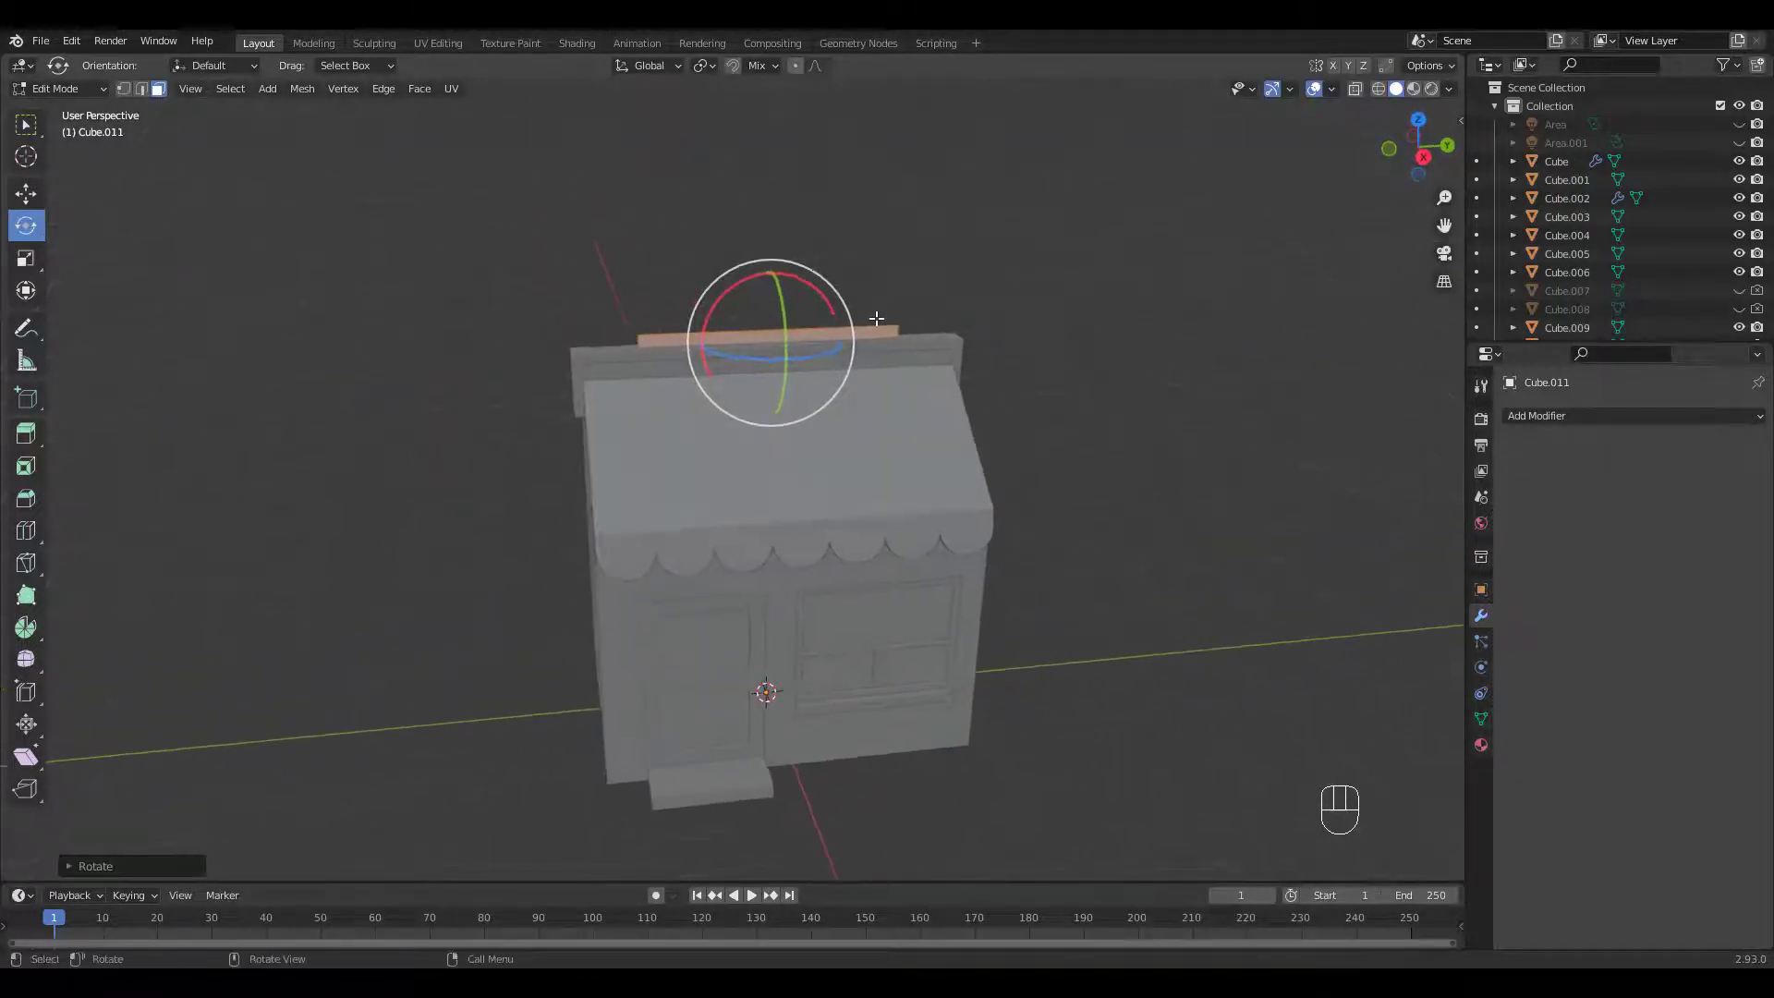
Step: Move the upright strip so that it stands on top of the ridge beam
{"action": "key", "text": "g"}
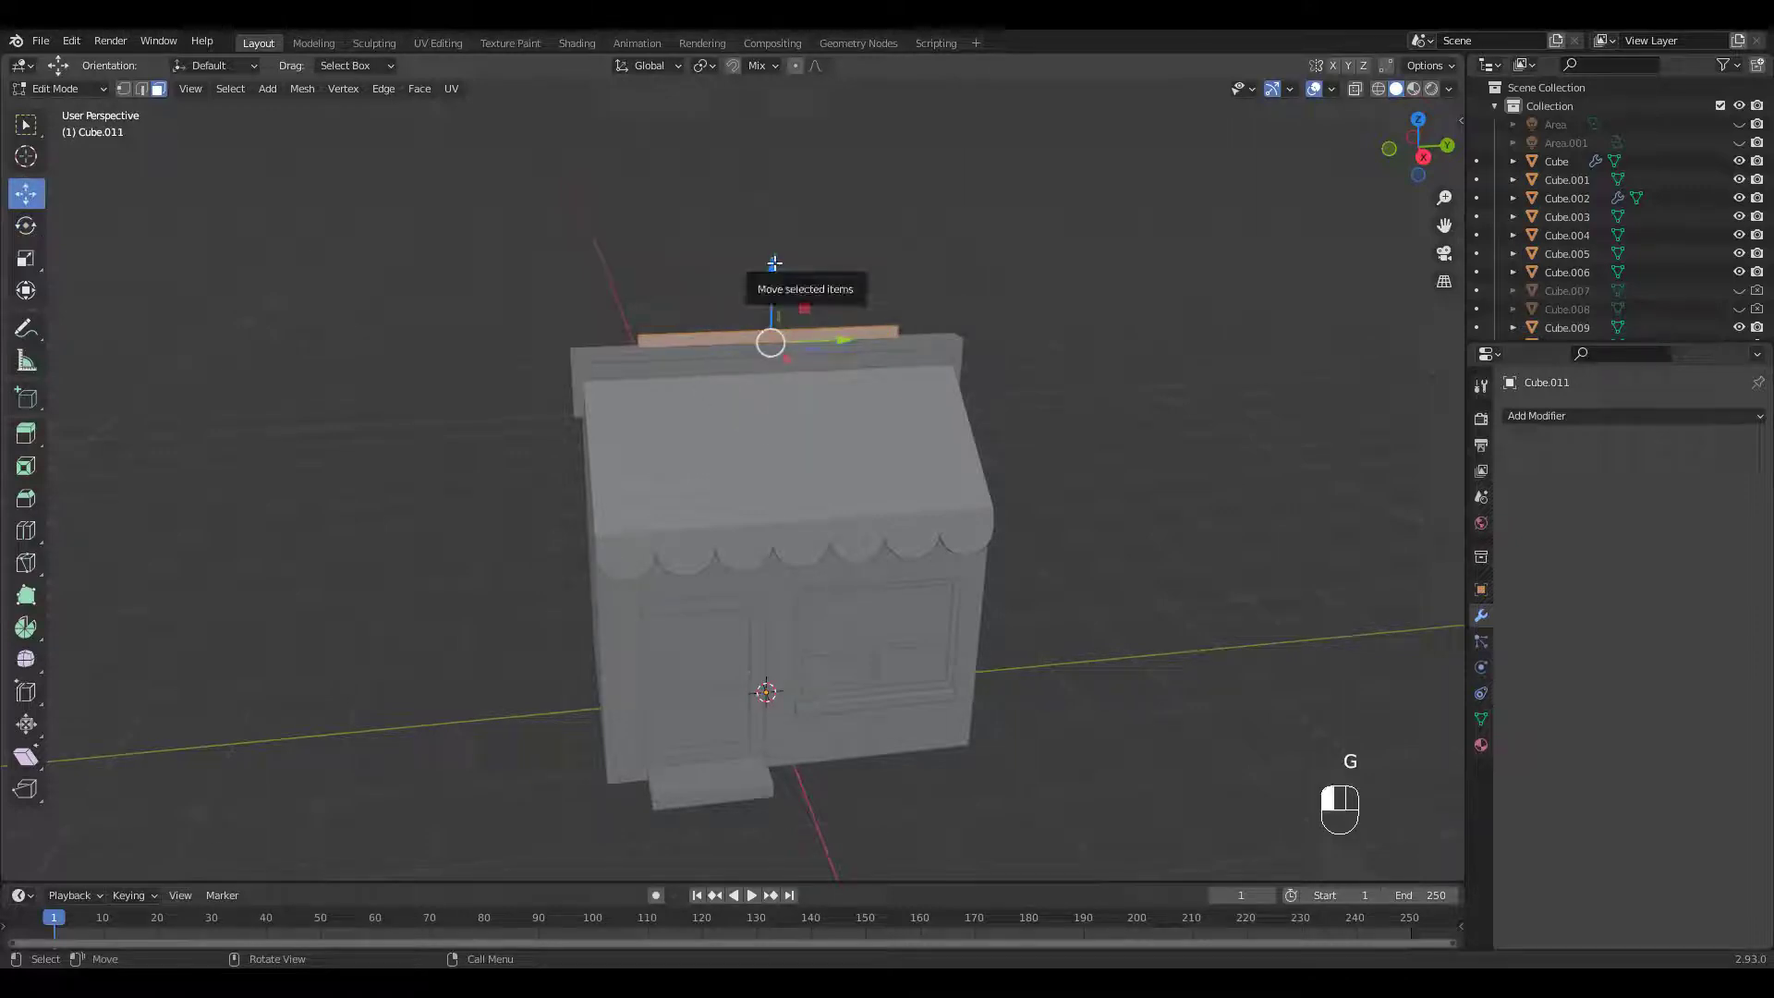
{"action": "left_click_drag", "start_coordinate": [774, 273], "coordinate": [623, 344]}
{"action": "middle_click_drag", "start_coordinate": [622, 343], "coordinate": [772, 288]}
{"action": "left_click_drag", "start_coordinate": [771, 288], "coordinate": [685, 404]}
{"action": "middle_click_drag", "start_coordinate": [907, 324], "coordinate": [763, 247]}
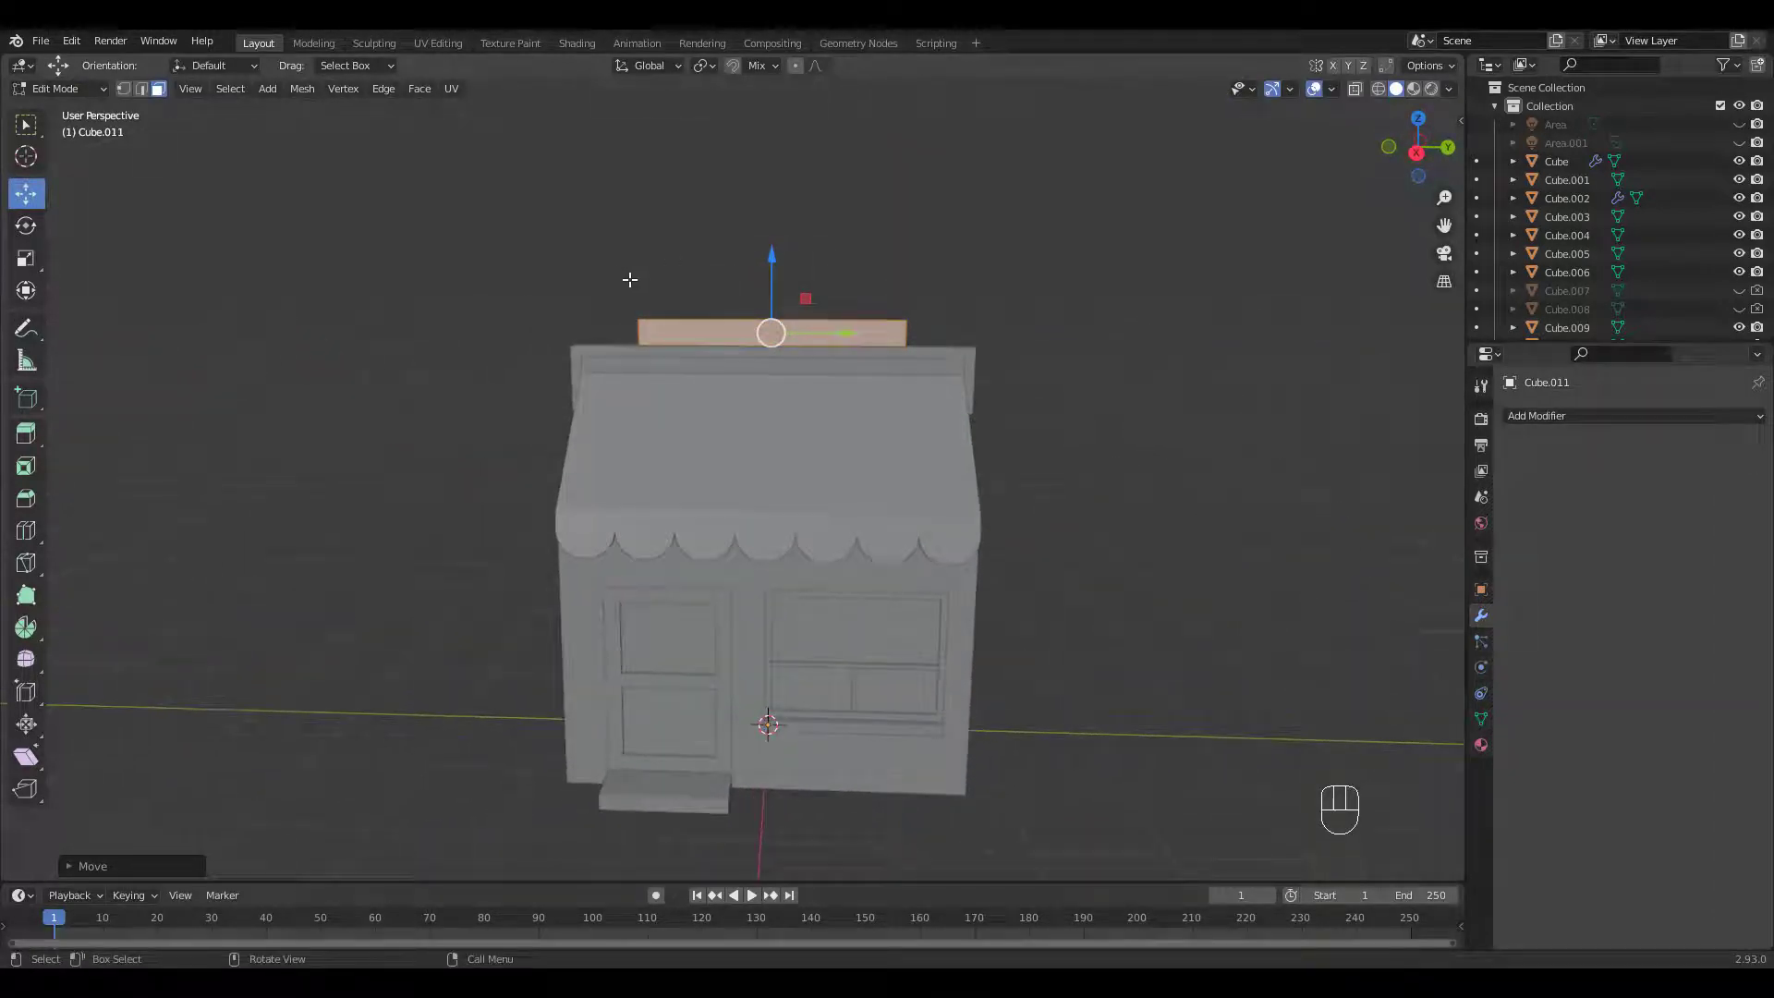
Step: Raise the strip's top vertices along Z to form a taller signboard
{"action": "left_click_drag", "start_coordinate": [613, 262], "coordinate": [938, 343]}
{"action": "left_click_drag", "start_coordinate": [773, 251], "coordinate": [774, 198]}
{"action": "middle_click_drag", "start_coordinate": [887, 250], "coordinate": [917, 293]}
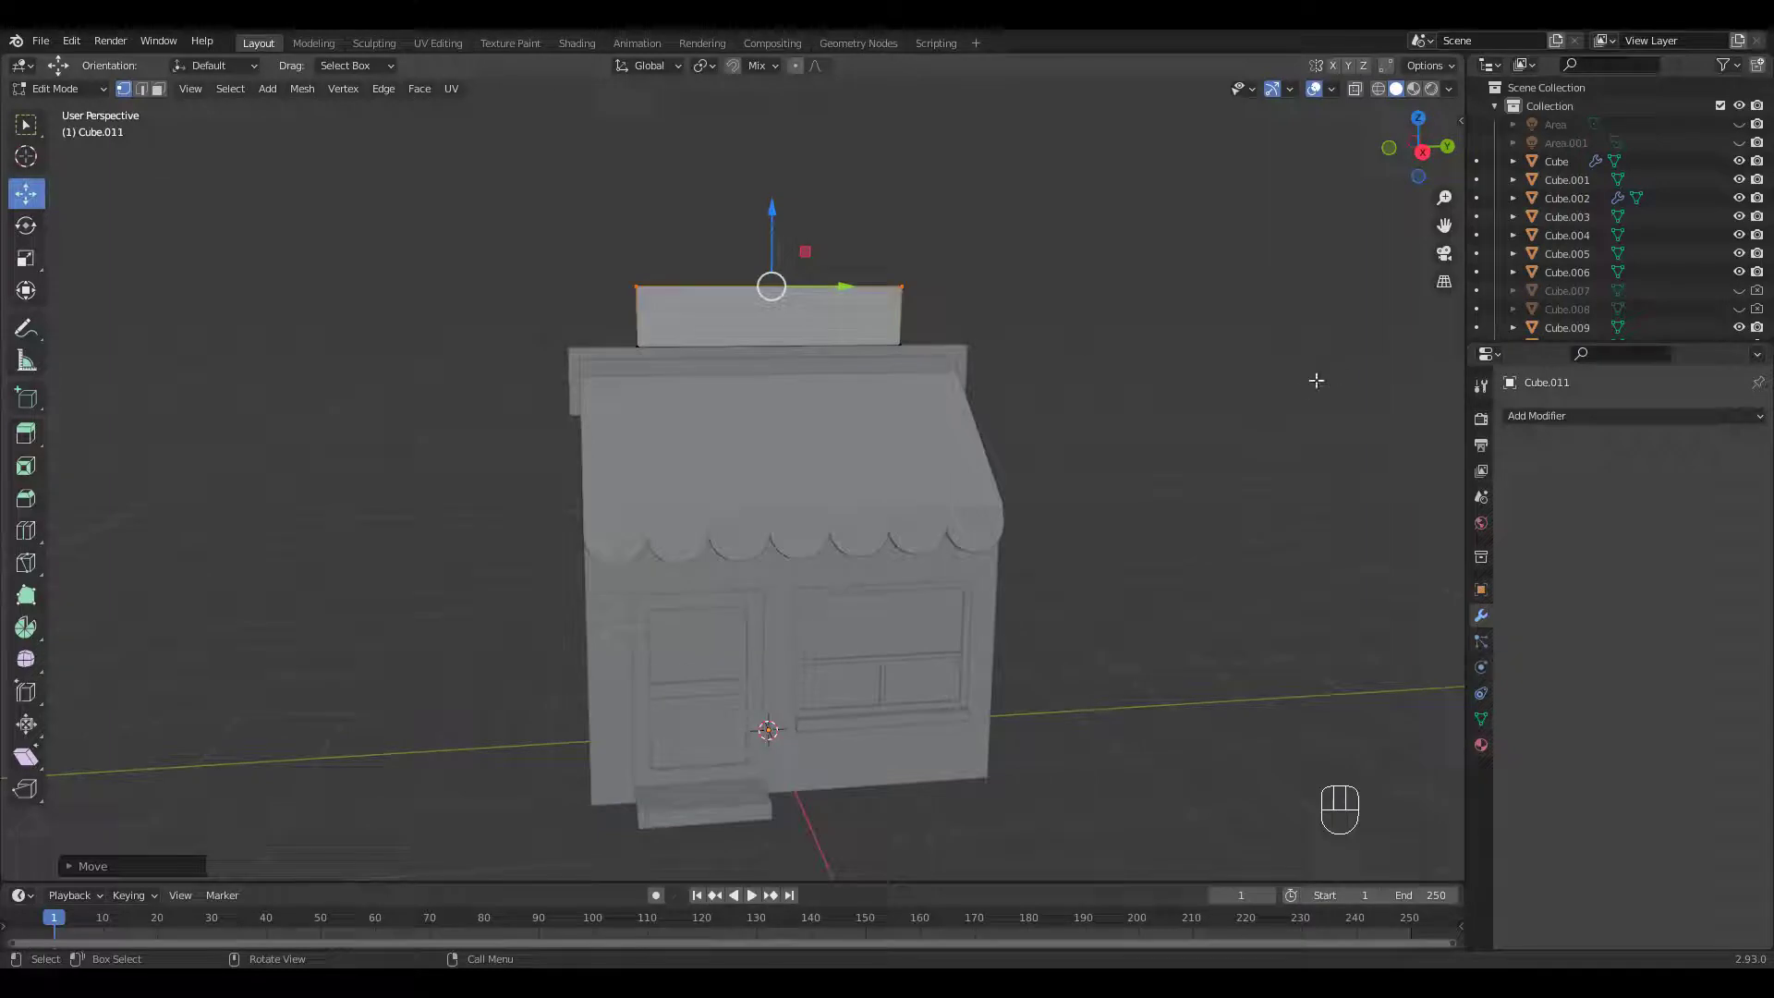
Step: Add a Solidify modifier to the signboard with 0.035 m thickness and an offset of 0
{"action": "key", "text": "Tab"}
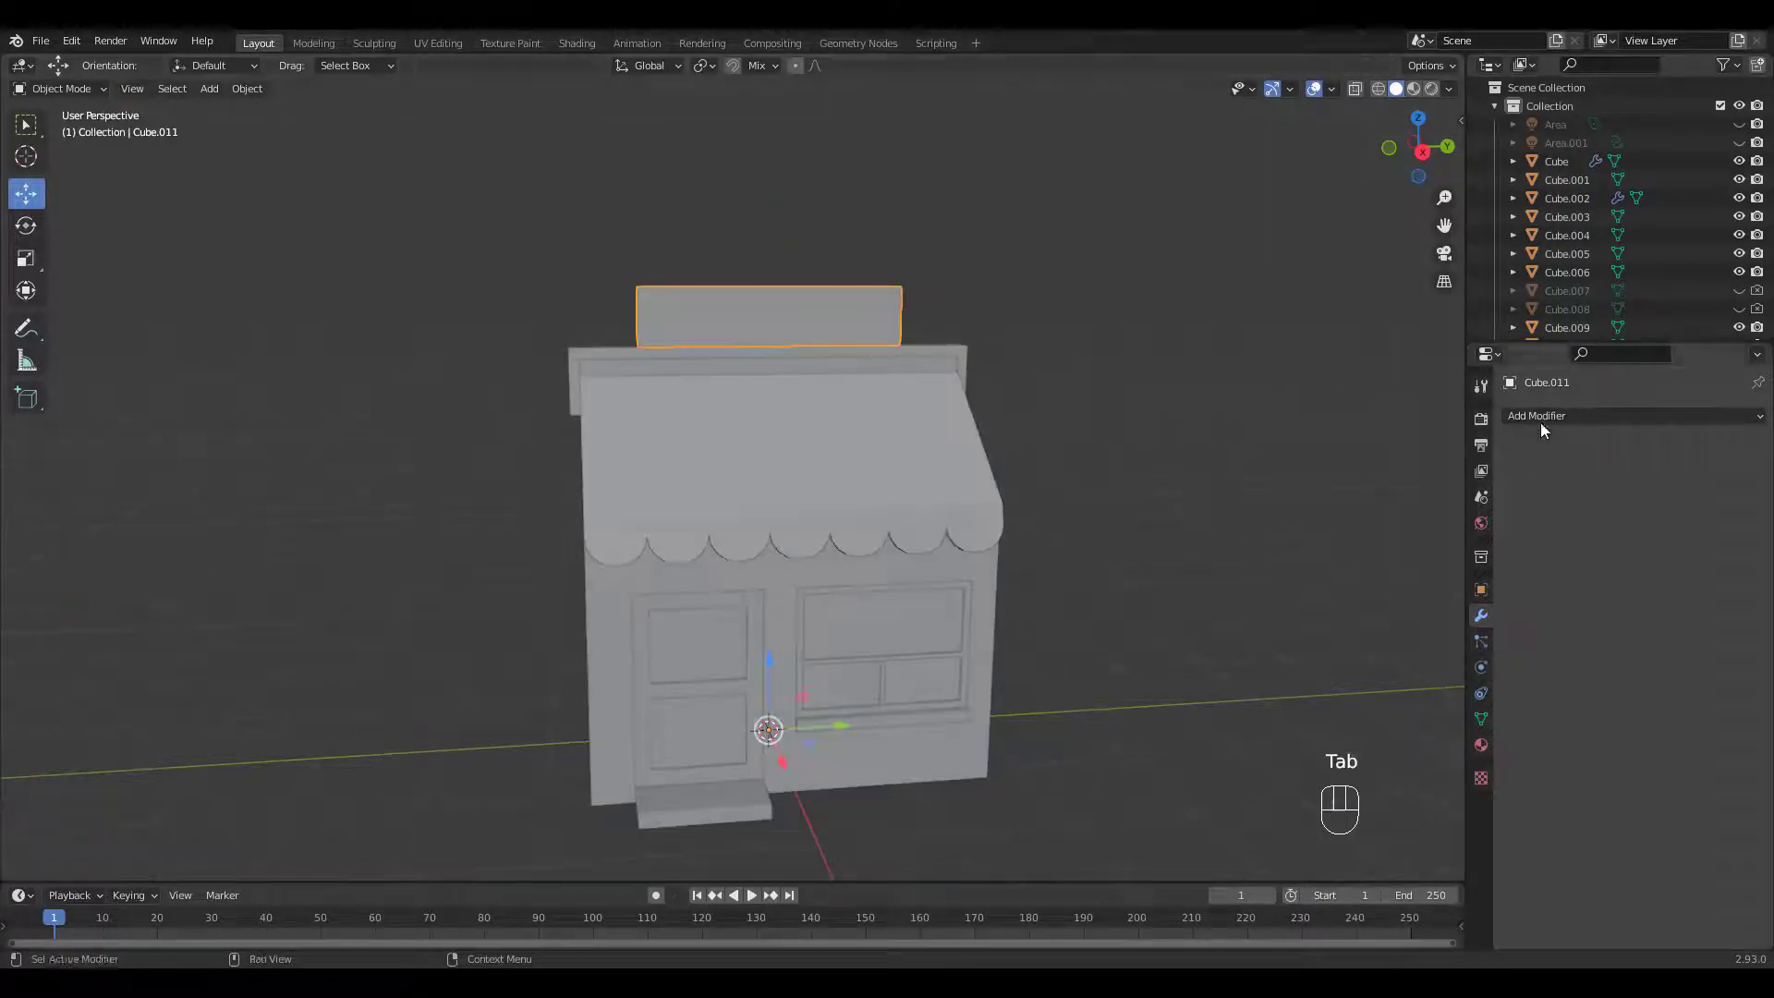
{"action": "left_click", "coordinate": [1530, 418]}
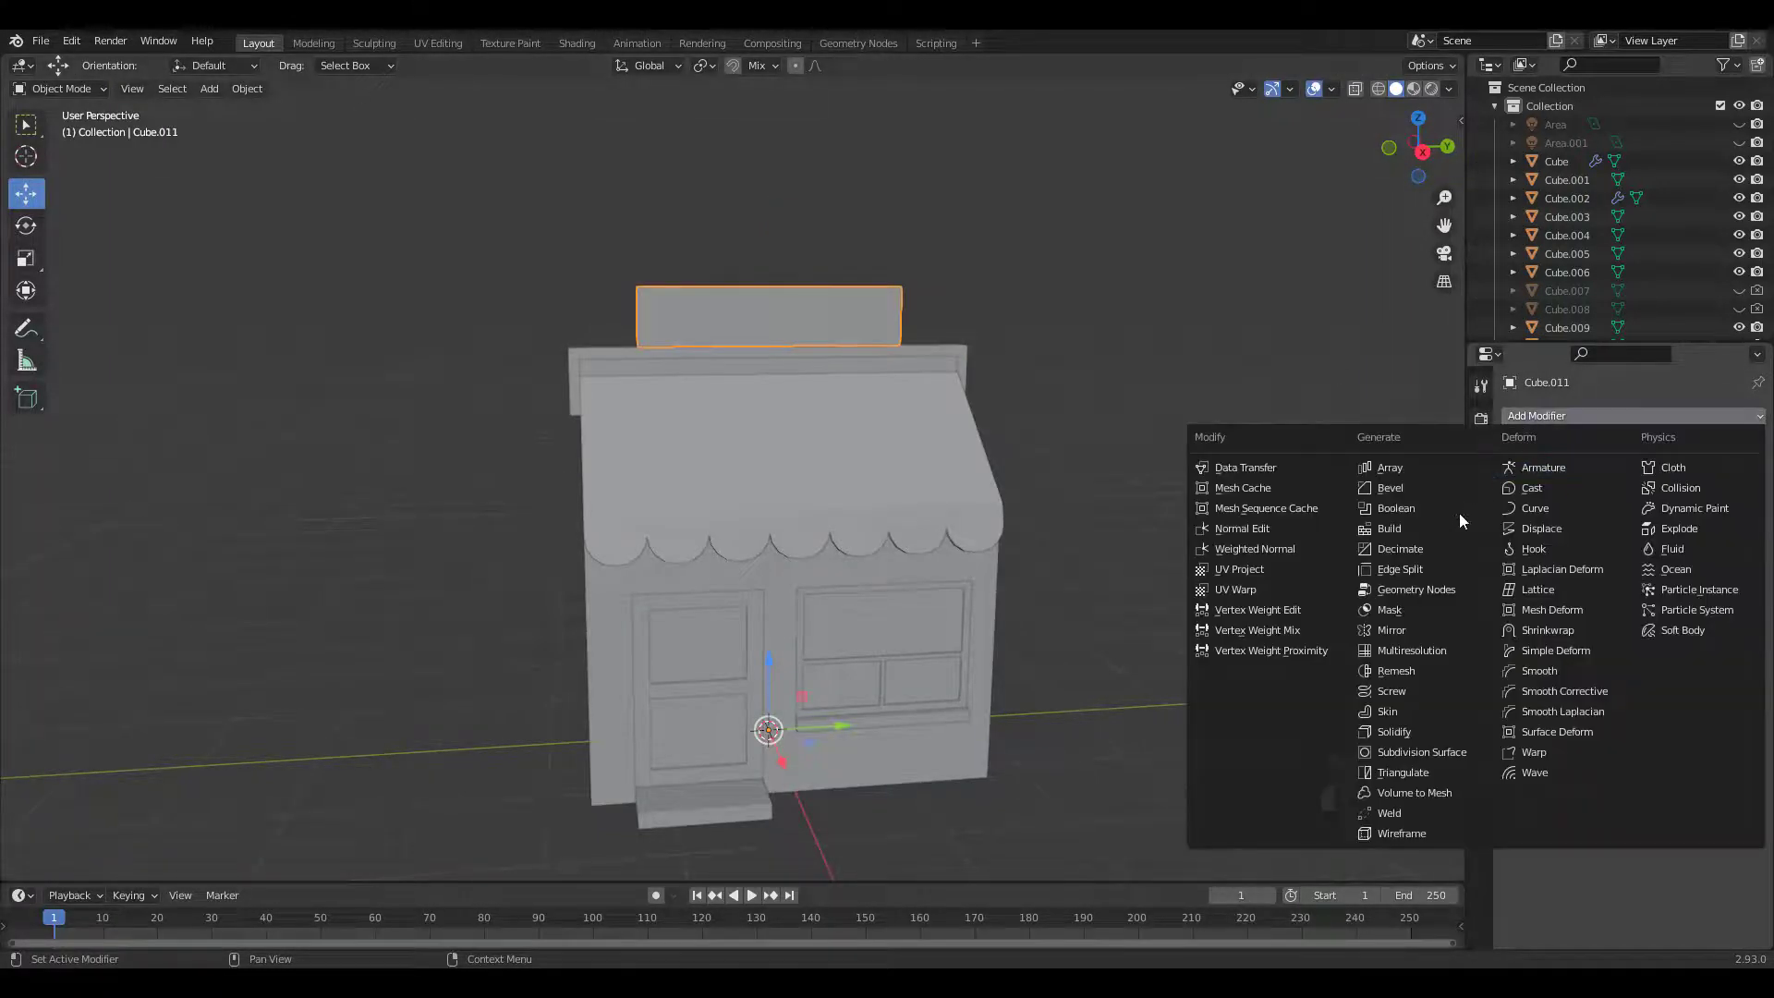
{"action": "left_click", "coordinate": [1393, 732]}
{"action": "middle_click_drag", "start_coordinate": [1256, 606], "coordinate": [1660, 518]}
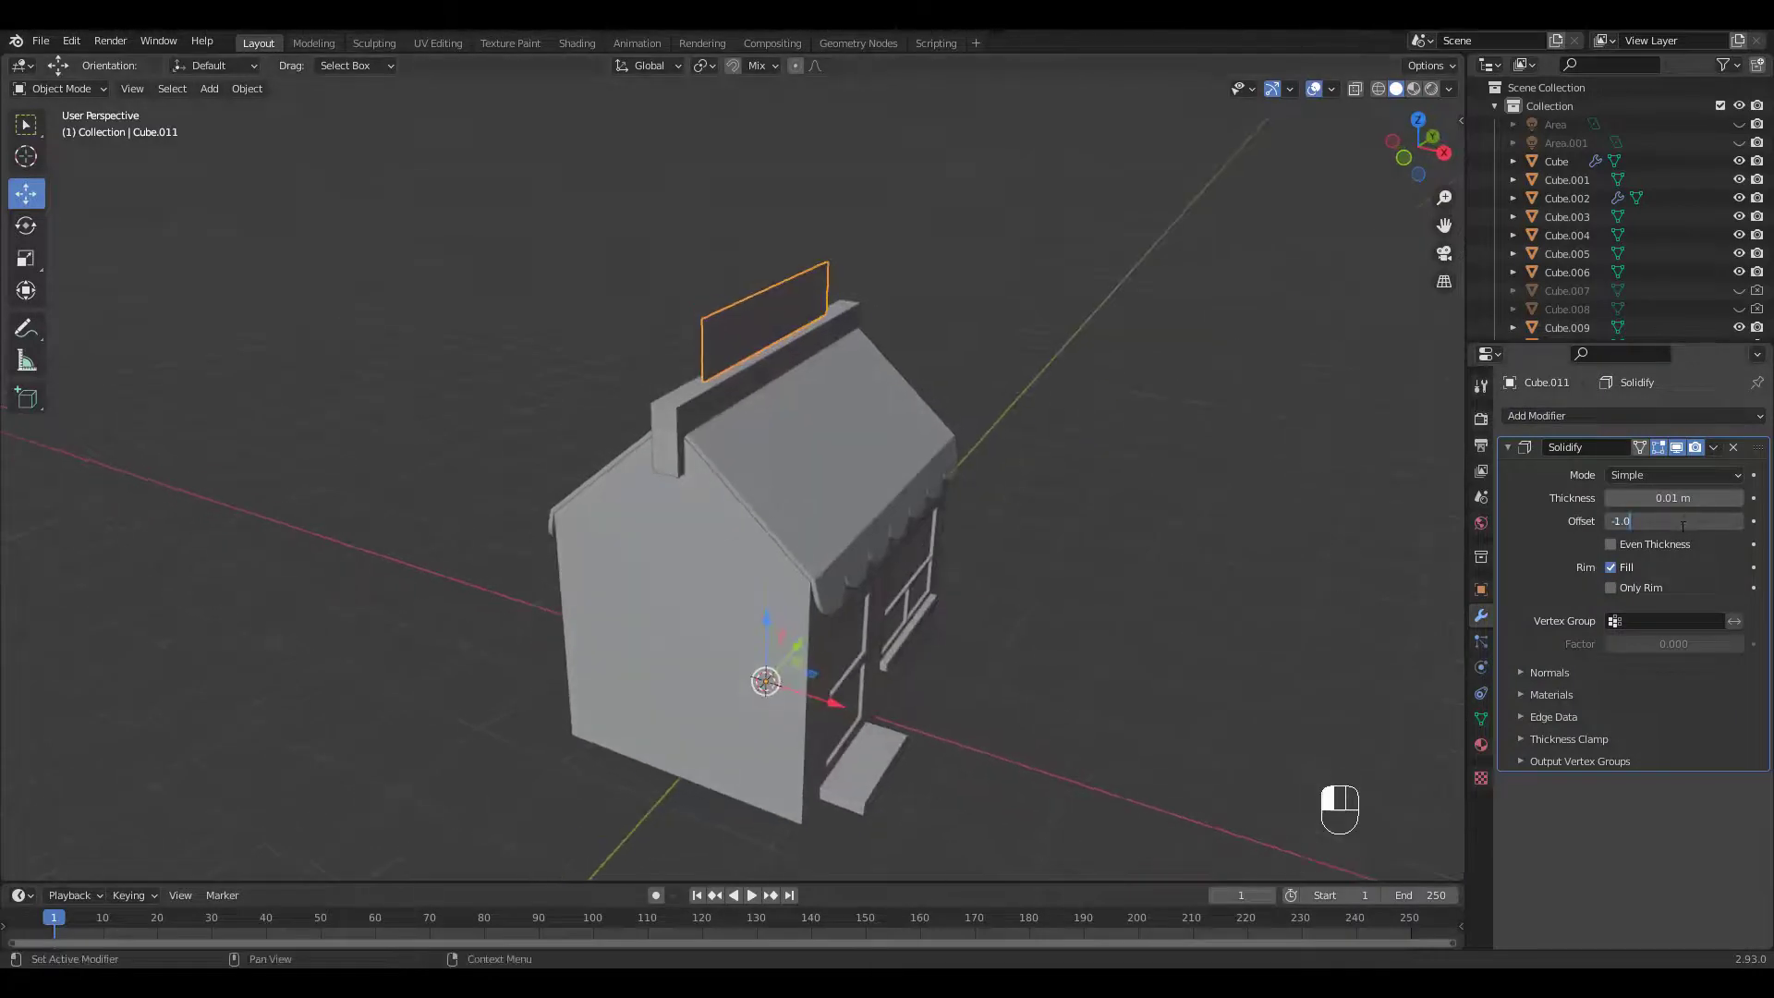
{"action": "left_click_drag", "start_coordinate": [1667, 497], "coordinate": [1691, 497], "text": "shift"}
{"action": "middle_click_drag", "start_coordinate": [1121, 420], "coordinate": [1101, 385]}
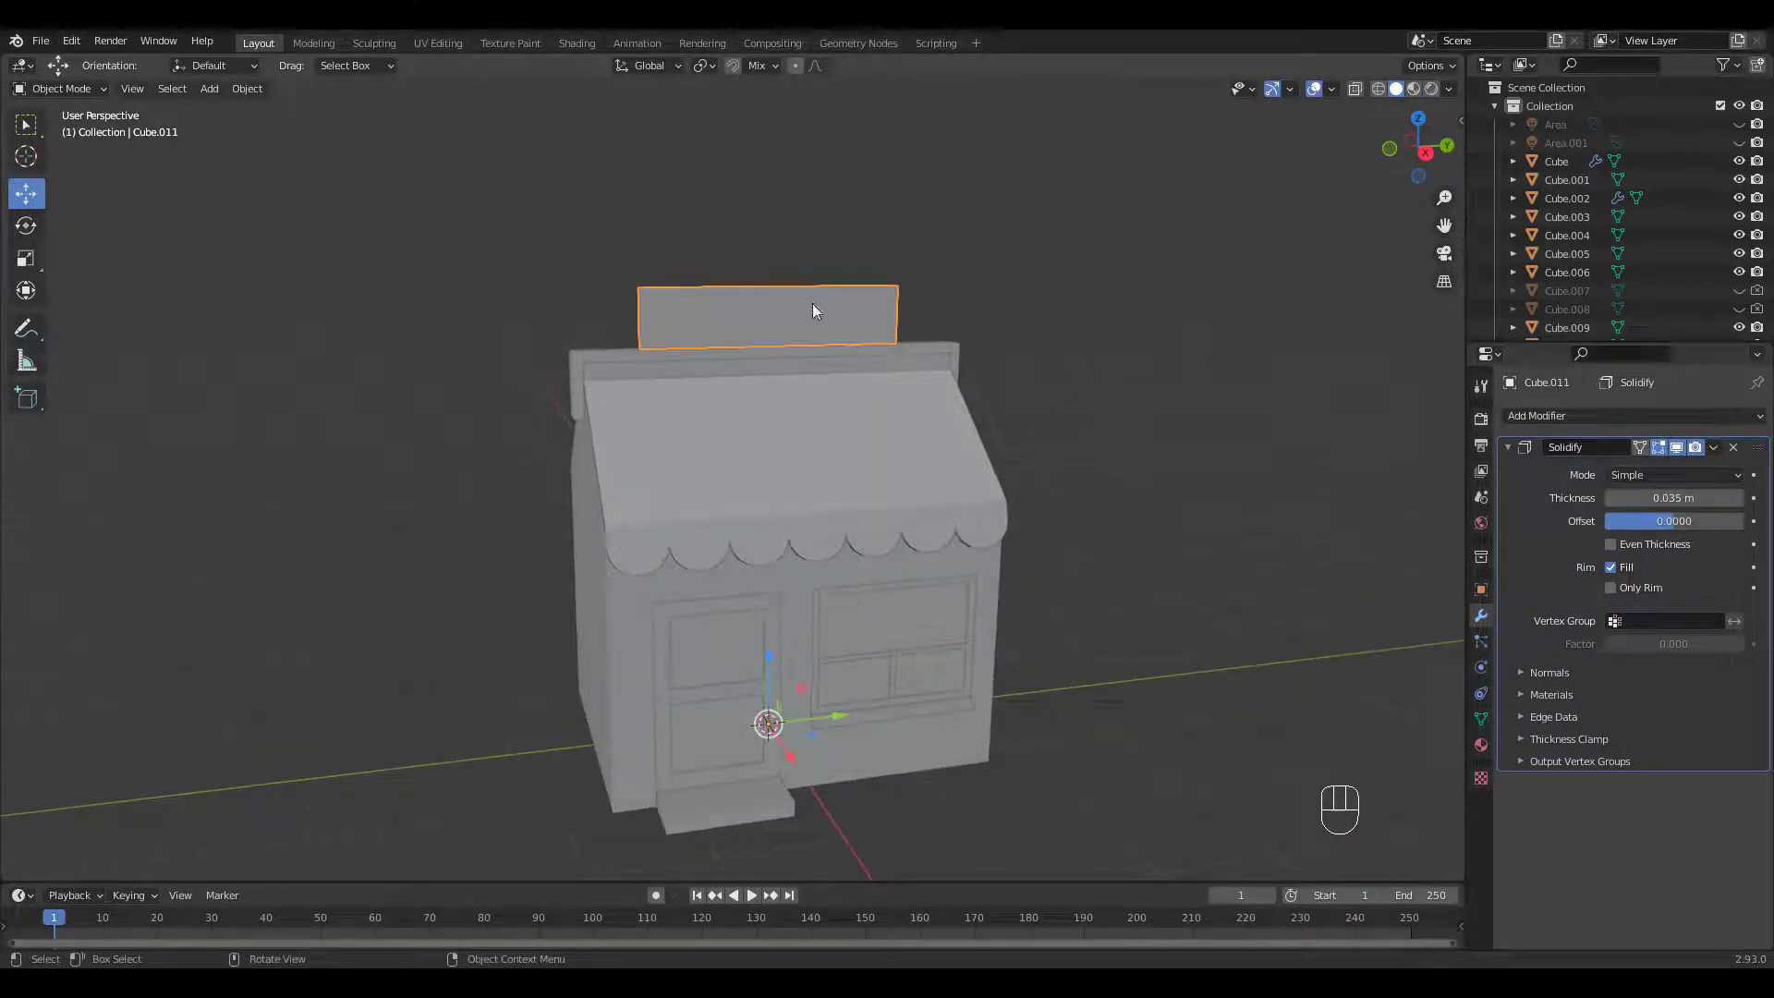
Step: Add a new text object to the scene at the 3D cursor
{"action": "middle_click_drag", "start_coordinate": [811, 311], "coordinate": [1090, 524]}
{"action": "left_click", "coordinate": [1095, 527]}
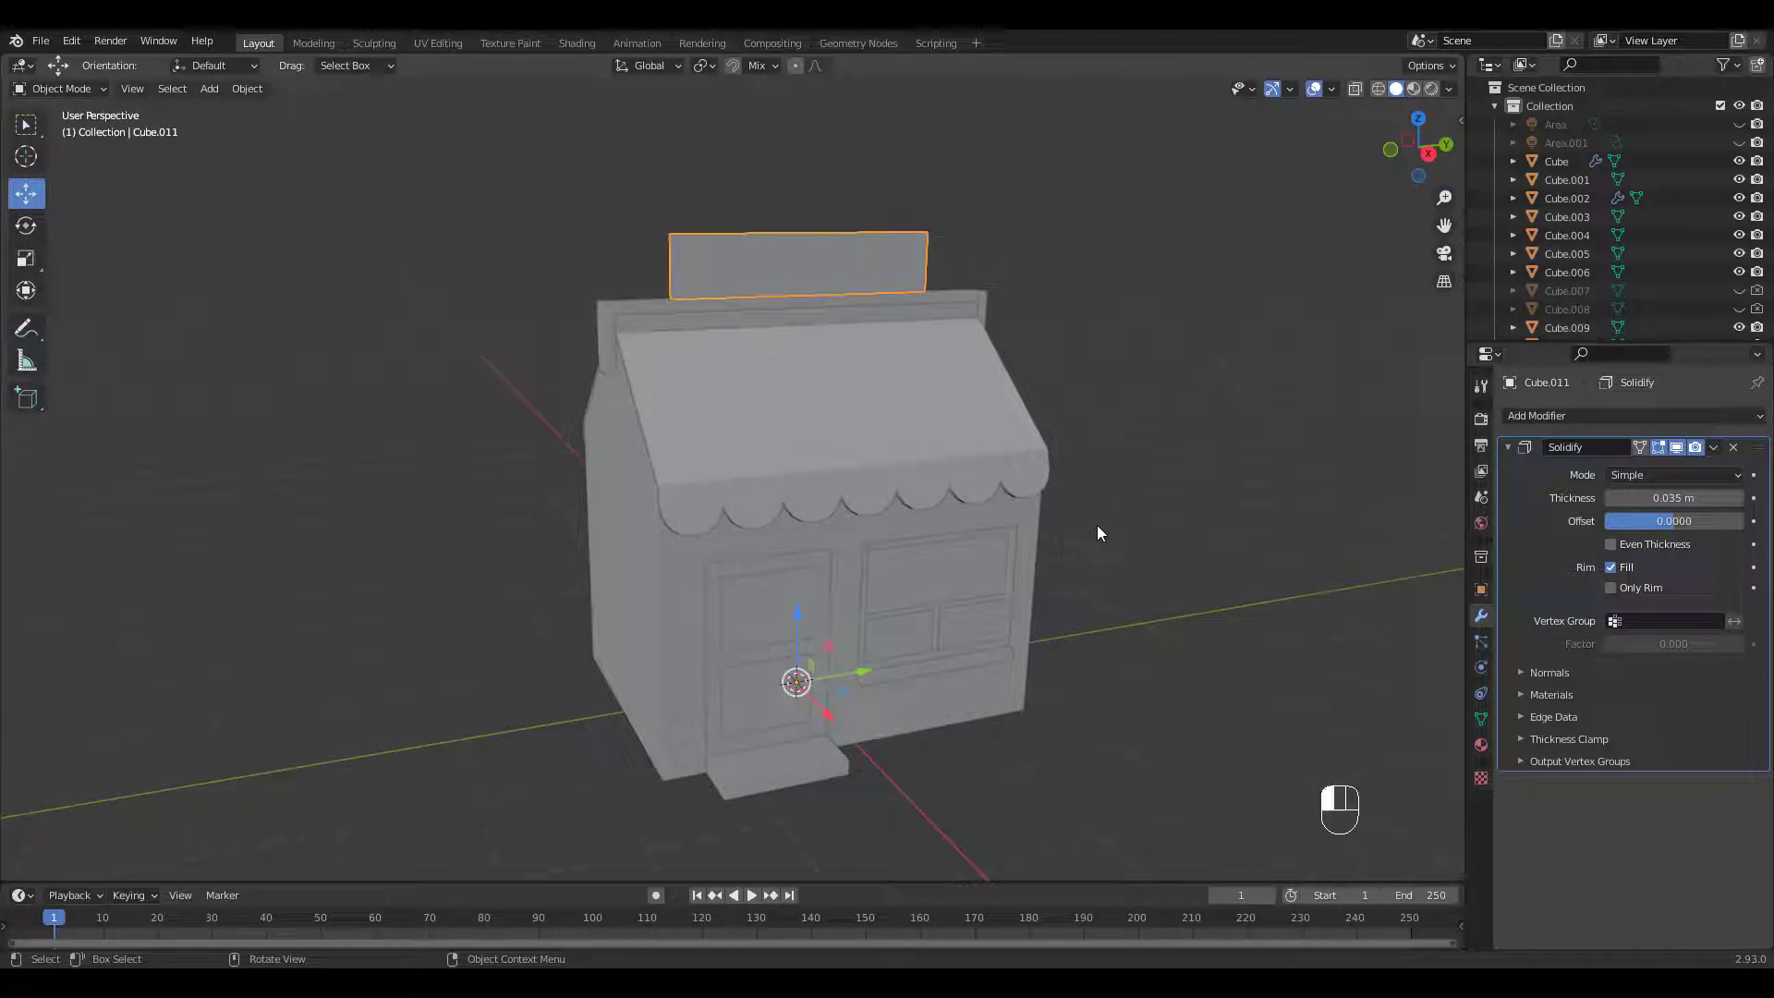
{"action": "key", "text": "shift+a"}
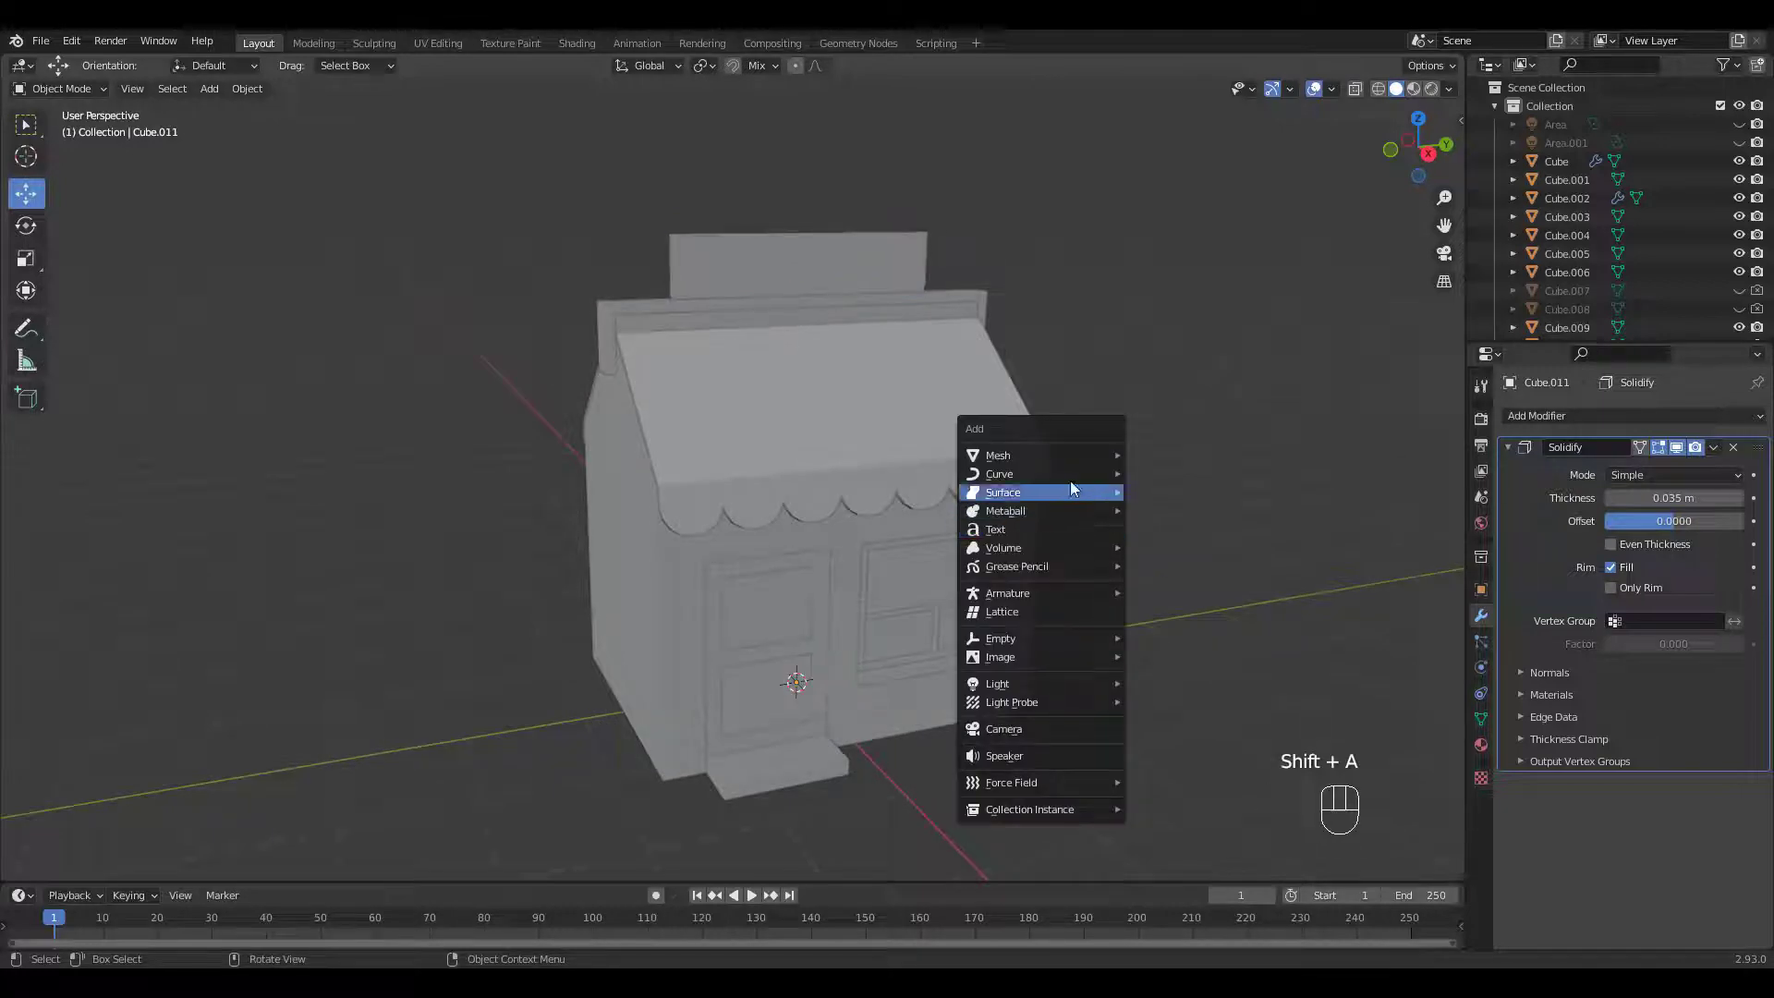
{"action": "left_click", "coordinate": [1058, 528]}
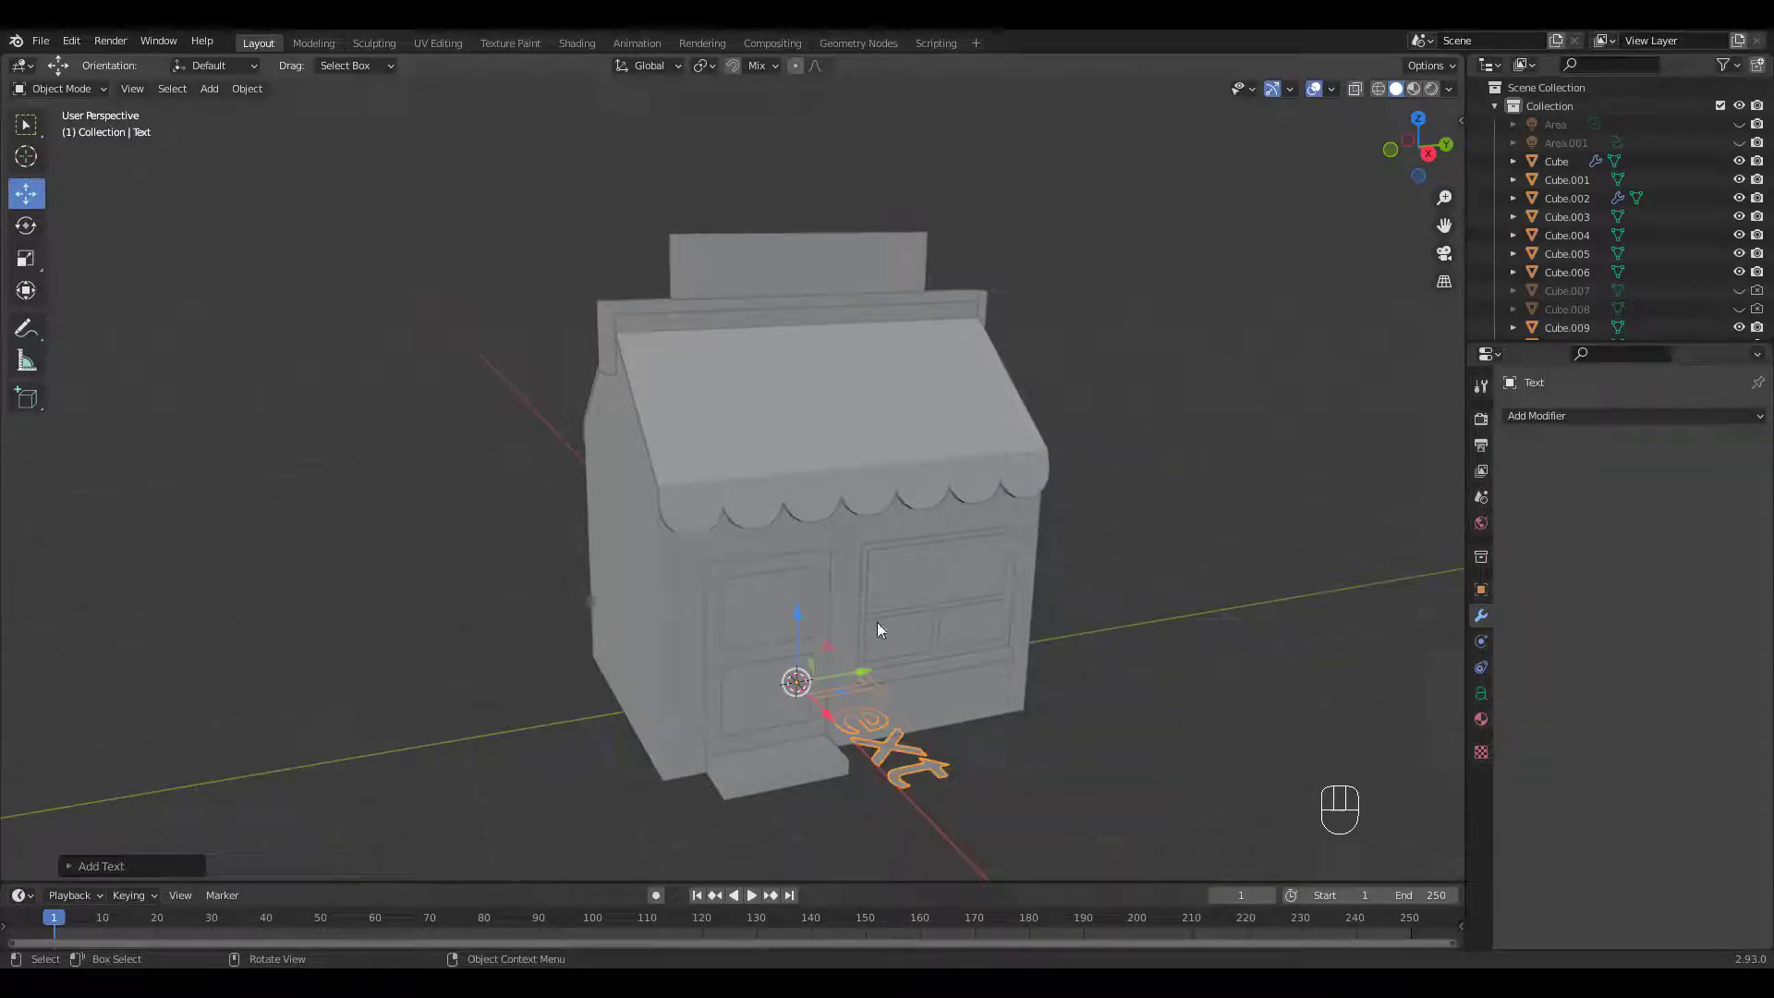
Step: Rotate the text upright to face the shop front and raise it along Z to the rooftop signboard's level
{"action": "key", "text": "r"}
{"action": "left_click_drag", "start_coordinate": [745, 649], "coordinate": [935, 686]}
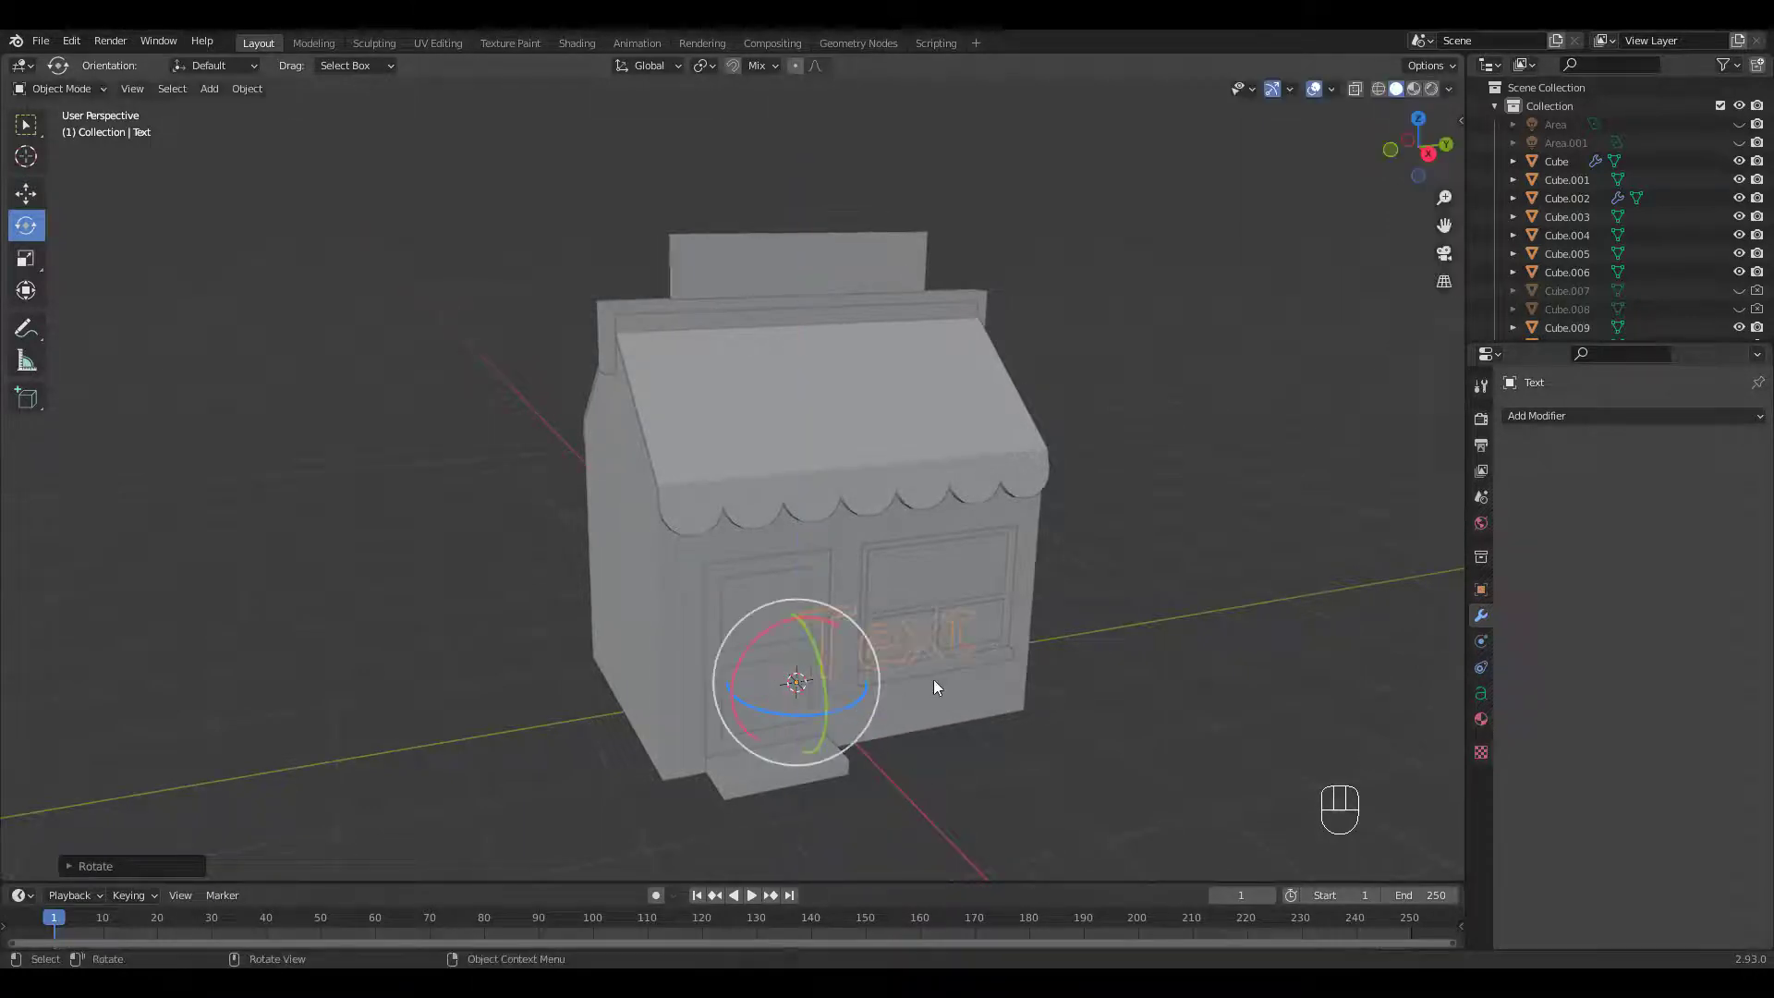
{"action": "key", "text": "KP_Enter"}
{"action": "key", "text": "g"}
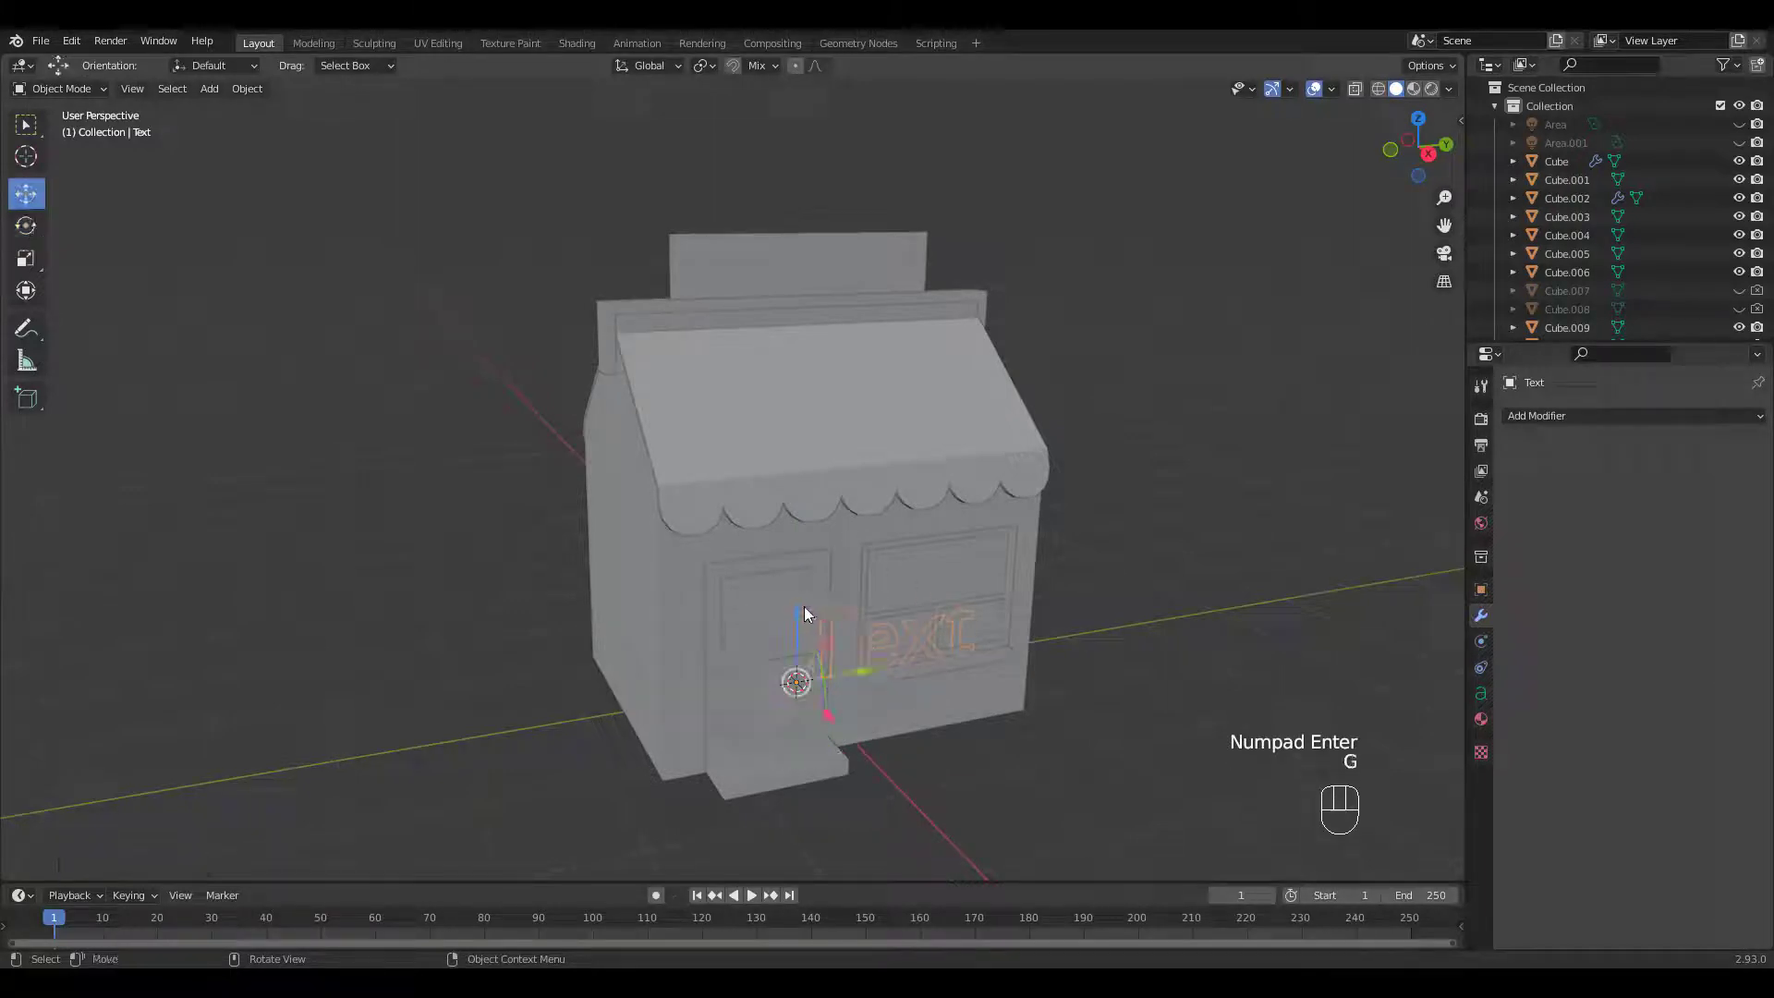
{"action": "left_click_drag", "start_coordinate": [805, 610], "coordinate": [806, 219]}
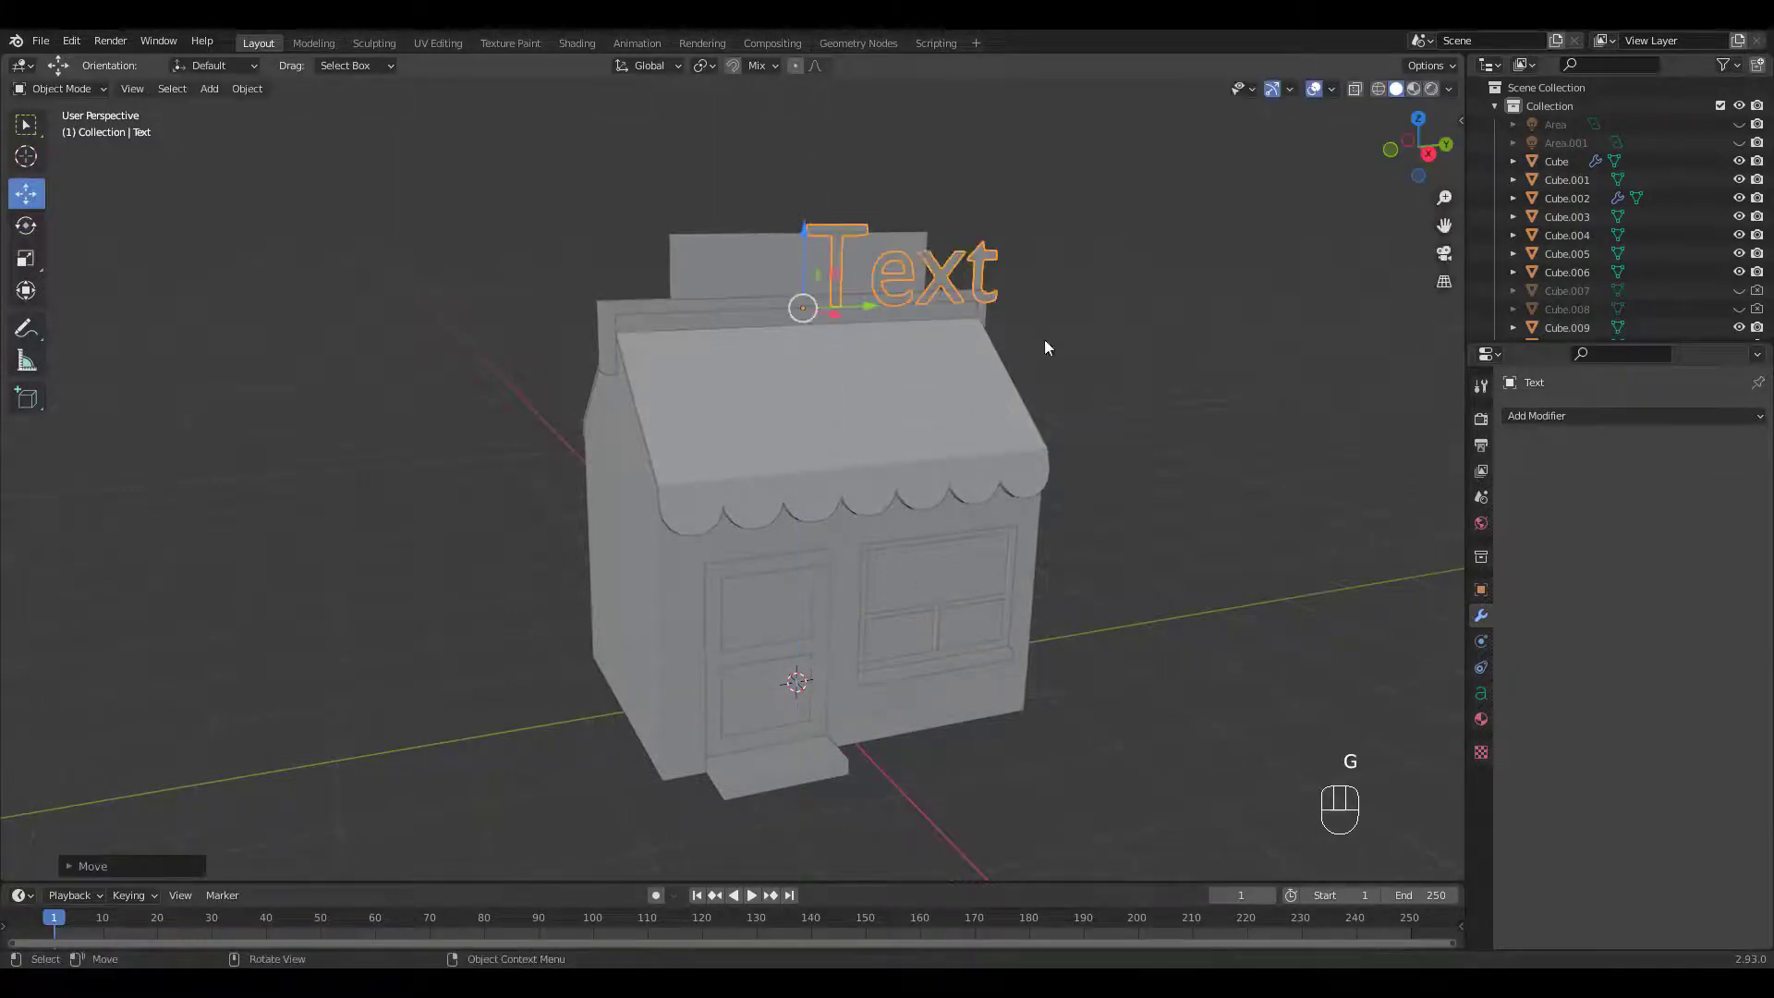
Step: Replace the text object's default wording with STORE
{"action": "key", "text": "Tab"}
{"action": "key", "text": "BackSpace"}
{"action": "key", "text": "BackSpace"}
{"action": "key", "text": "BackSpace"}
{"action": "key", "text": "BackSpace"}
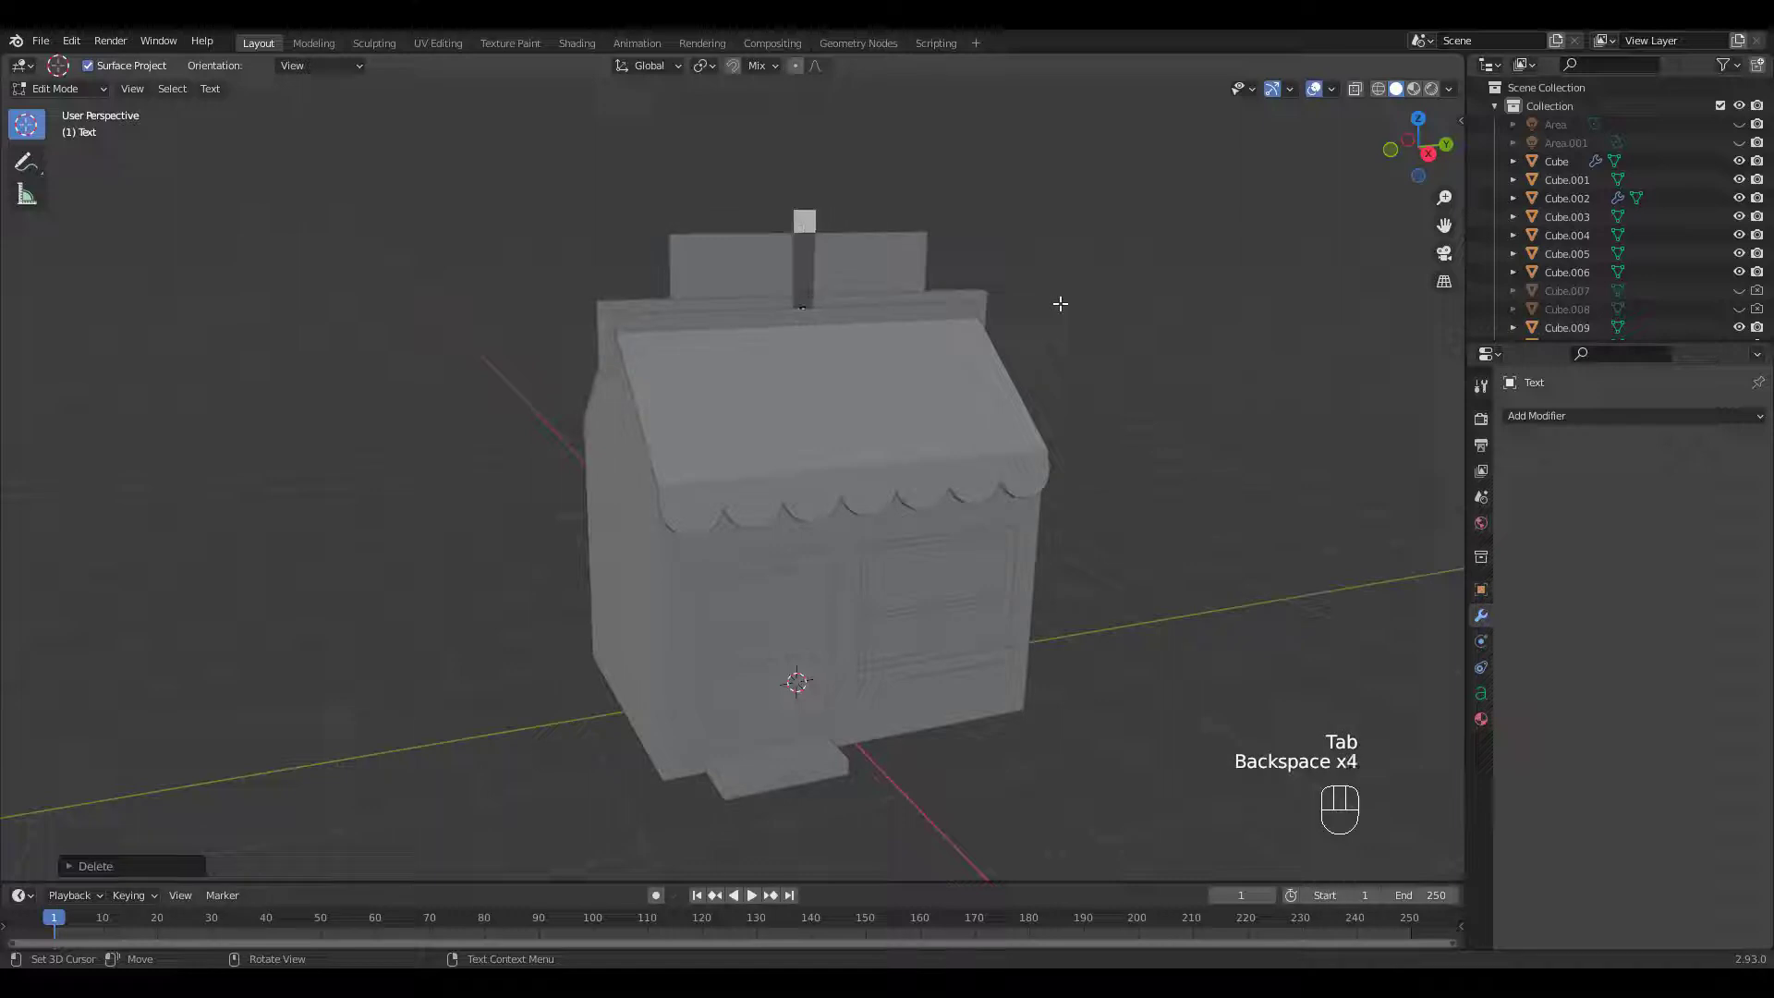
{"action": "type", "text": "STORE"}
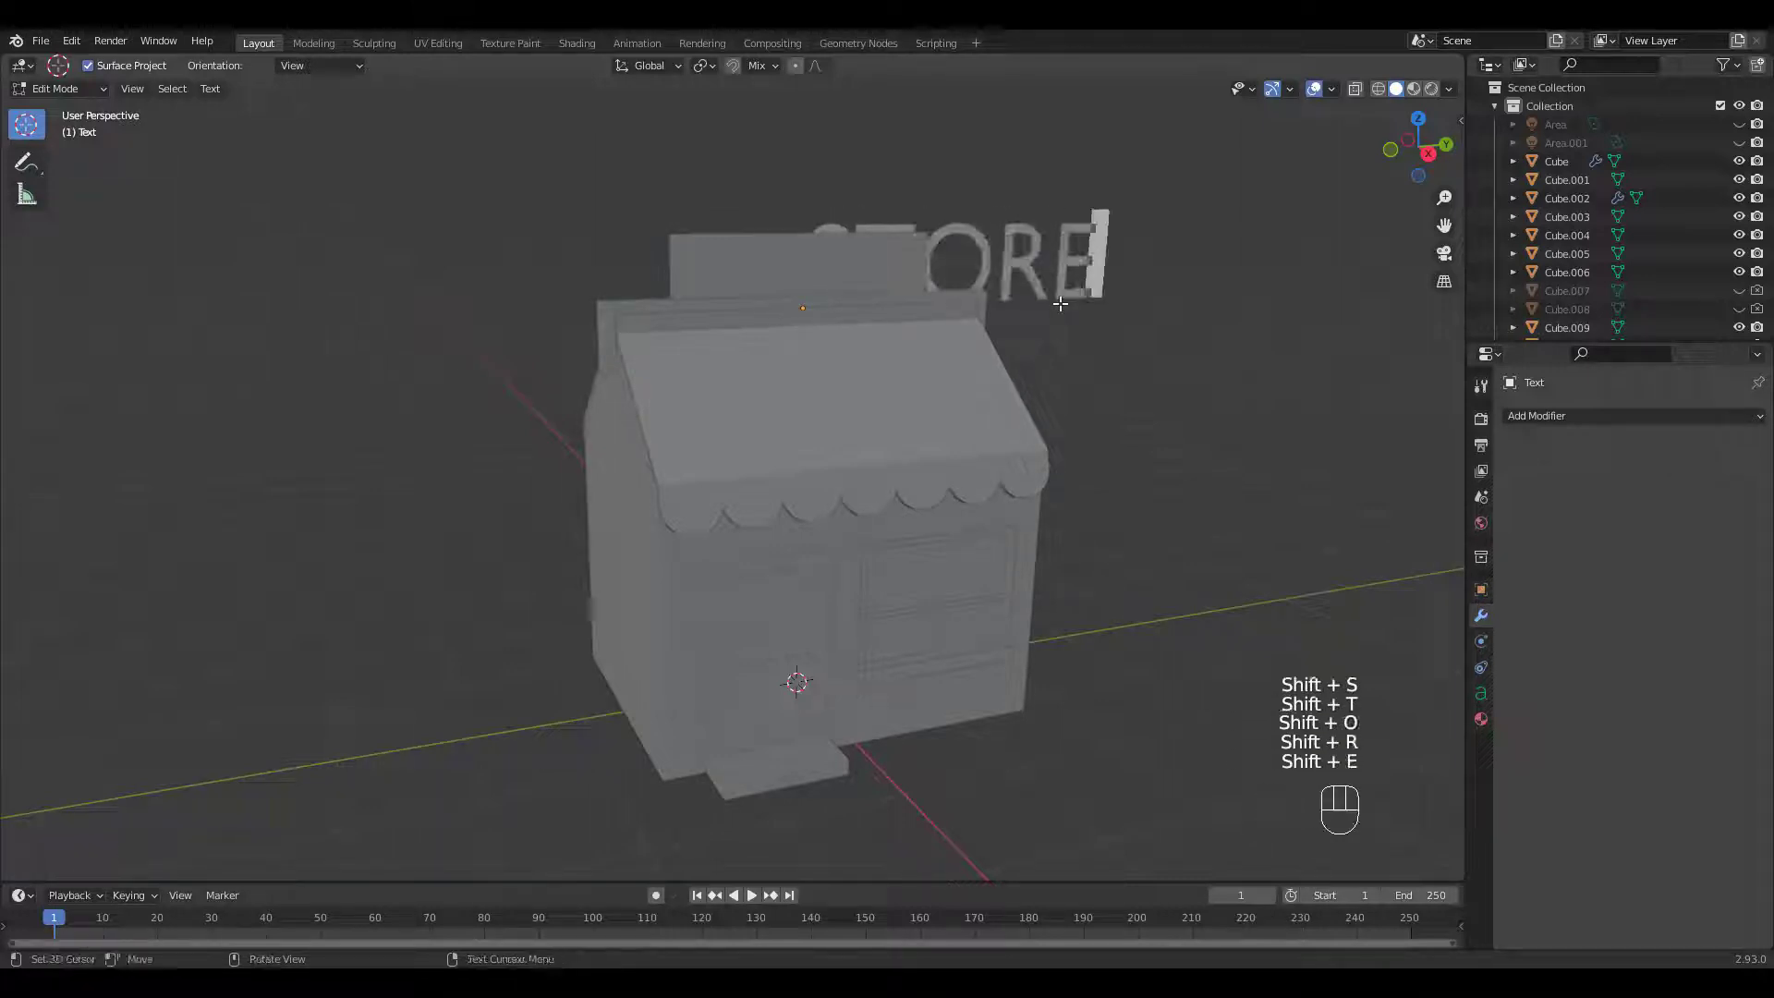
{"action": "key", "text": "Return"}
{"action": "key", "text": "BackSpace"}
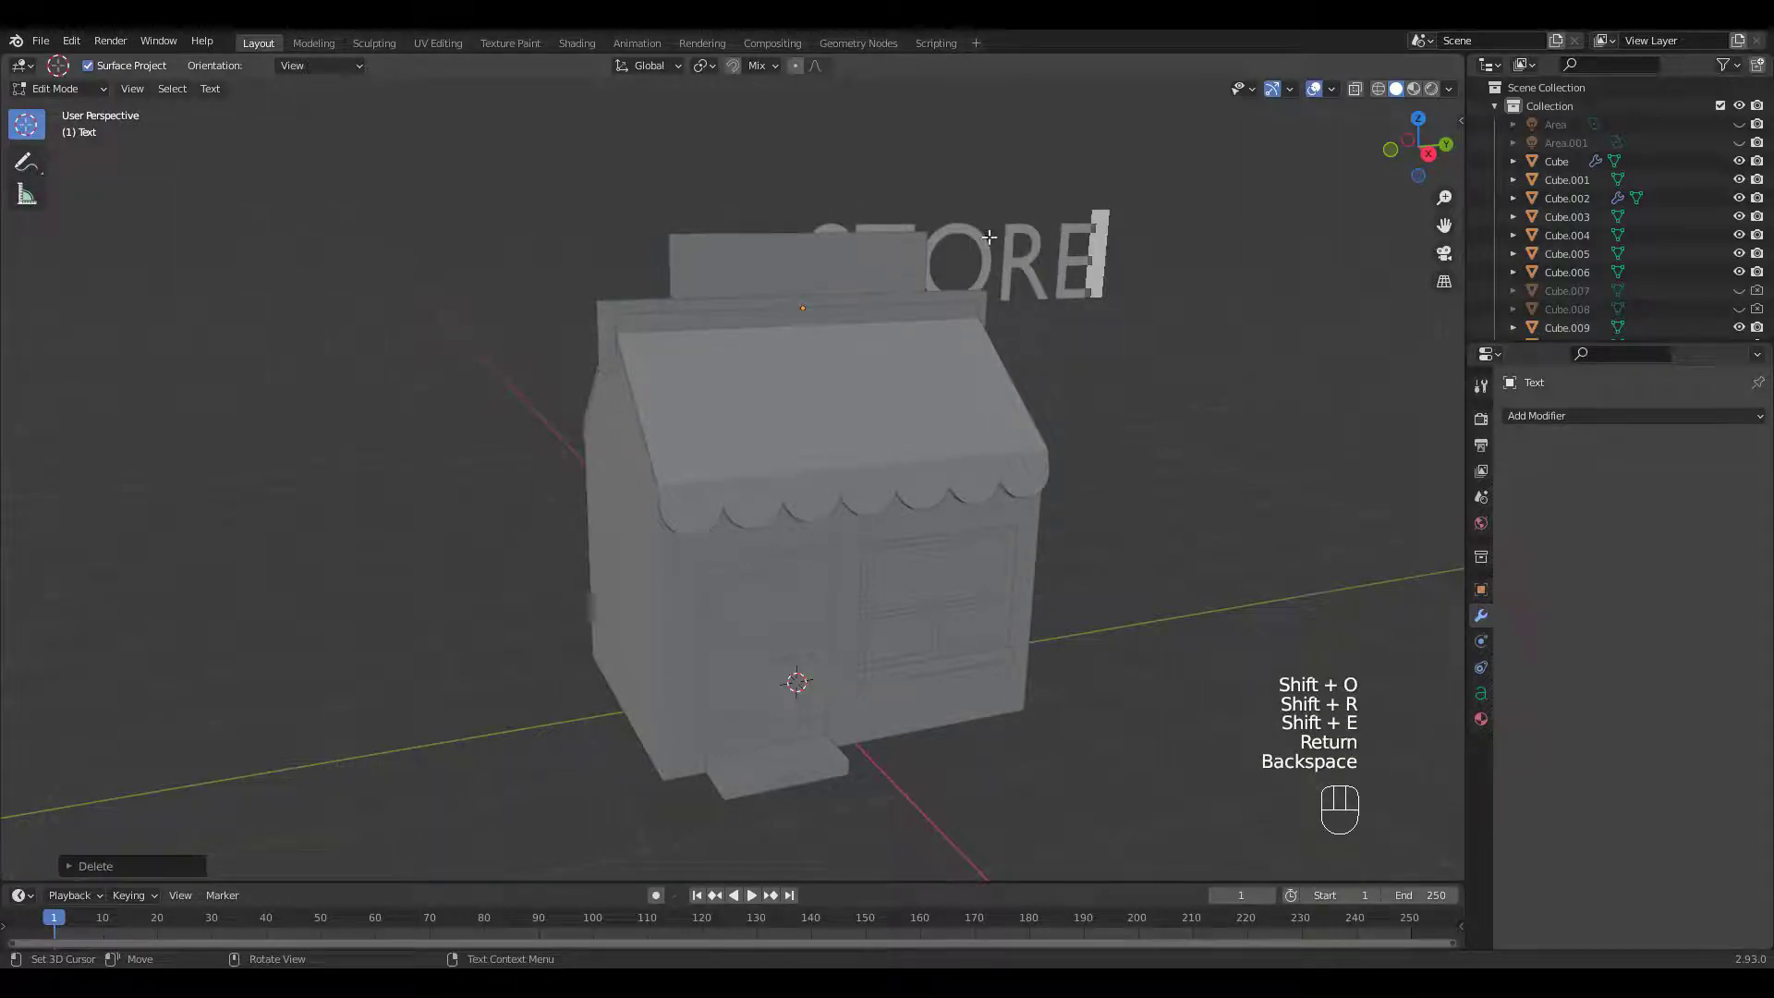
{"action": "key", "text": "Tab"}
Step: Set the STORE text's geometry extrusion to 0.032 m
{"action": "left_click", "coordinate": [1480, 694]}
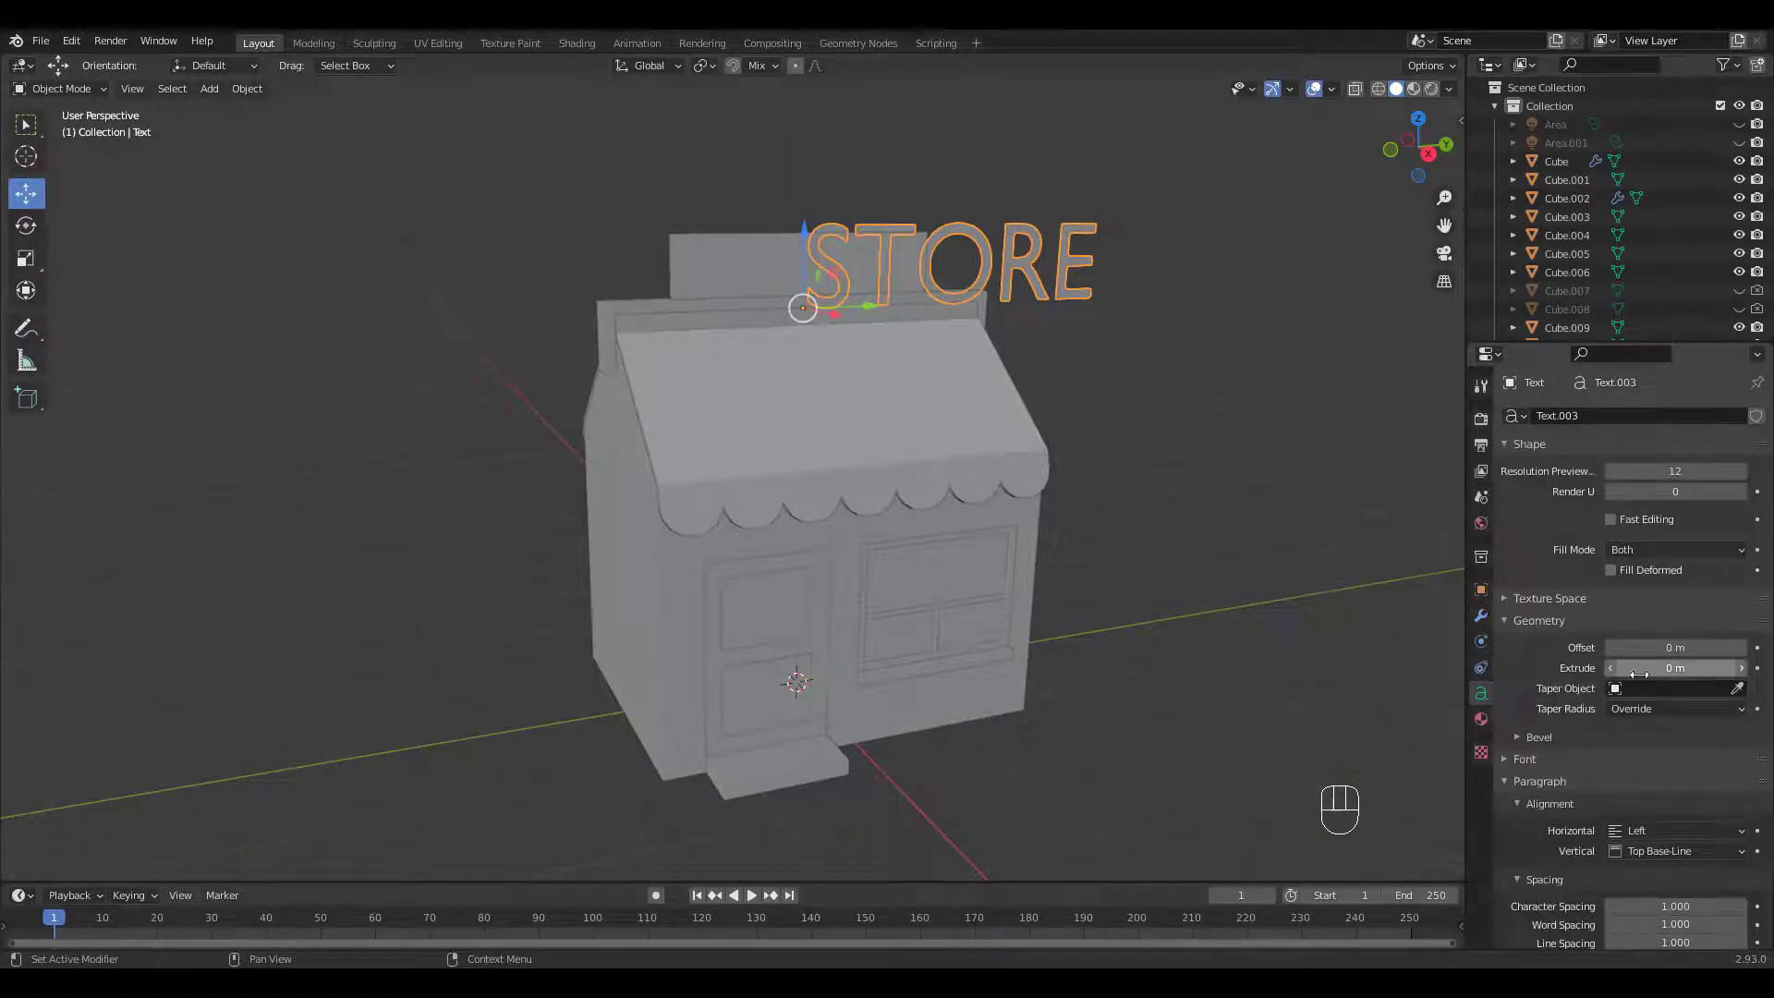
{"action": "left_click_drag", "start_coordinate": [1678, 674], "coordinate": [1705, 668]}
{"action": "middle_click_drag", "start_coordinate": [923, 416], "coordinate": [1095, 495]}
{"action": "left_click_drag", "start_coordinate": [1668, 668], "coordinate": [1654, 668], "text": "shift"}
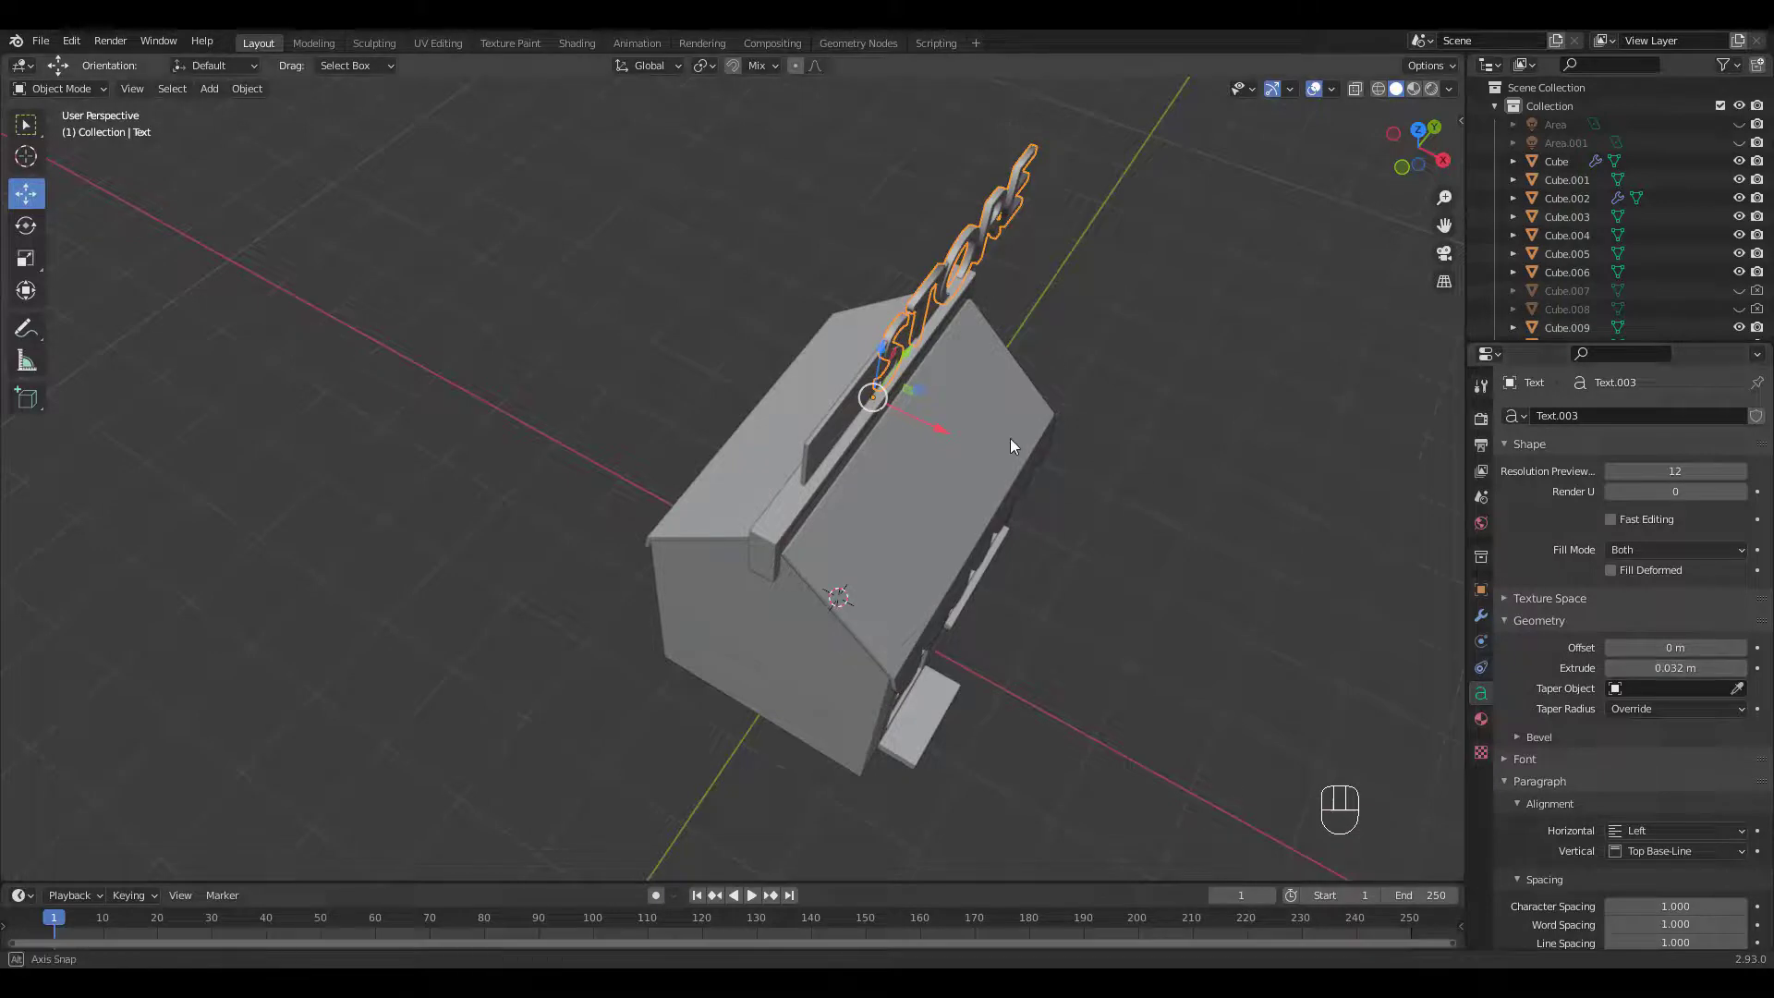
Step: Scale the STORE text down and move it along Y and Z so it sits over the signboard
{"action": "middle_click_drag", "start_coordinate": [1011, 438], "coordinate": [894, 375]}
{"action": "key", "text": "s"}
{"action": "left_click_drag", "start_coordinate": [856, 347], "coordinate": [819, 316]}
{"action": "key", "text": "KP_3"}
{"action": "key", "text": "g"}
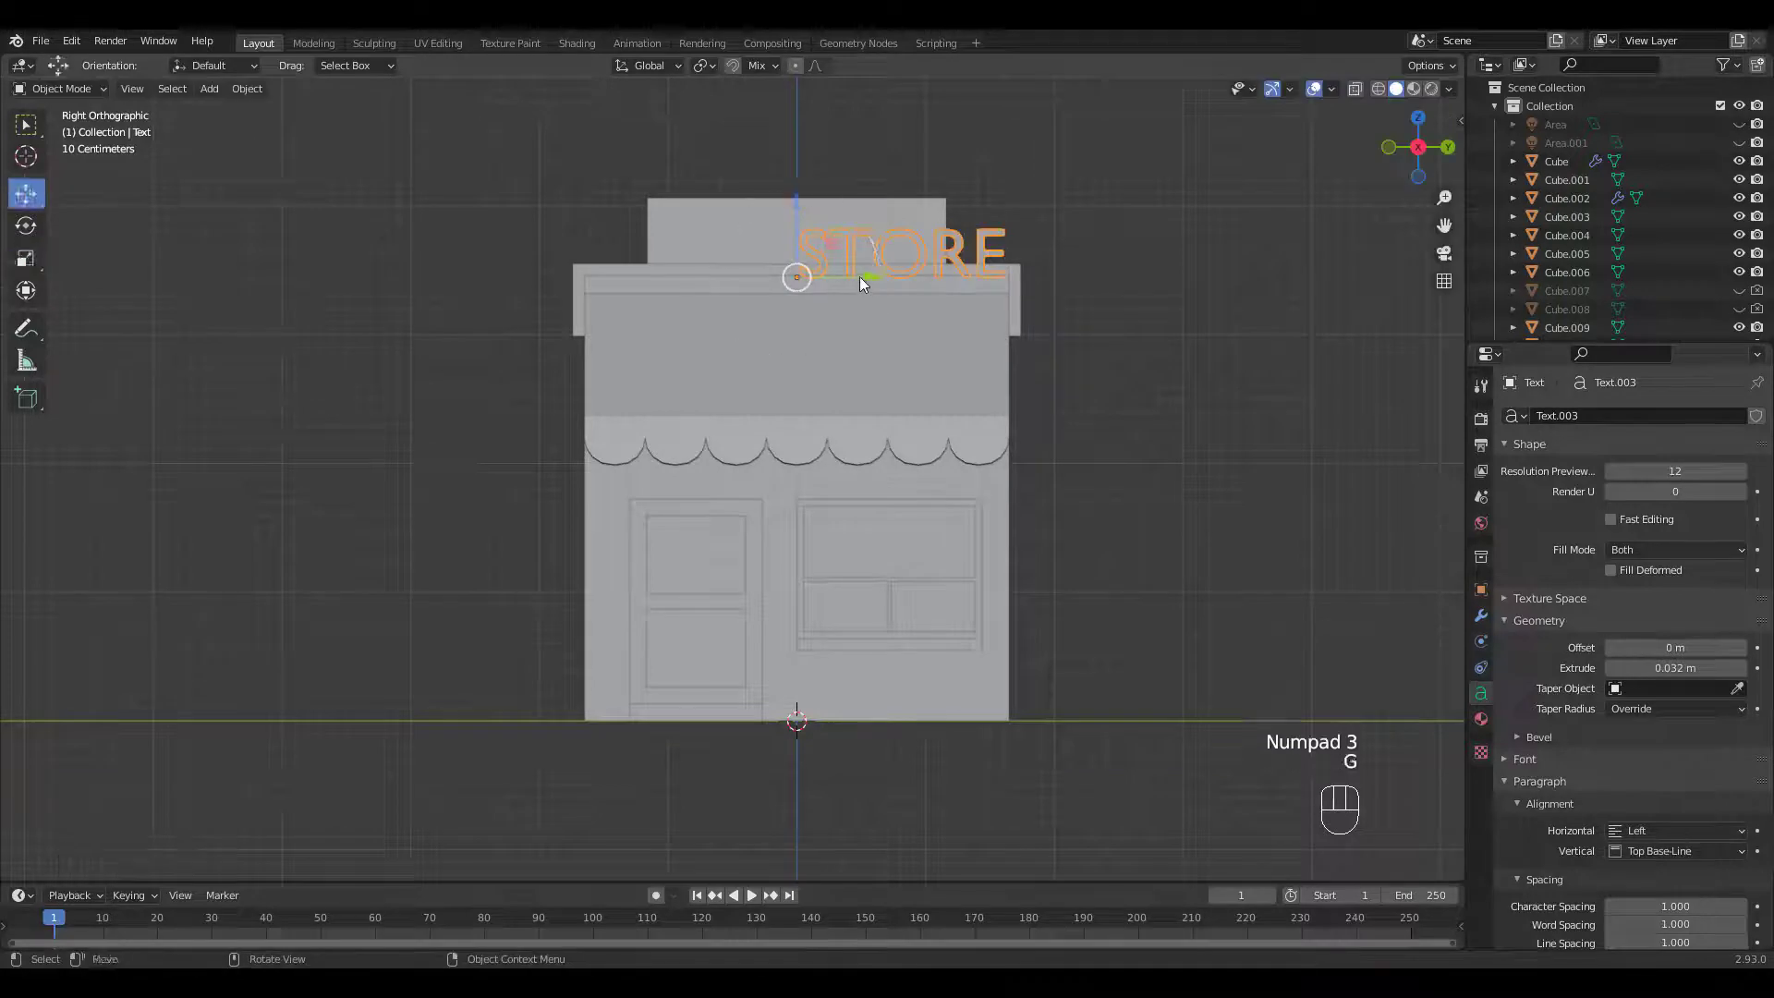
{"action": "left_click", "coordinate": [750, 260]}
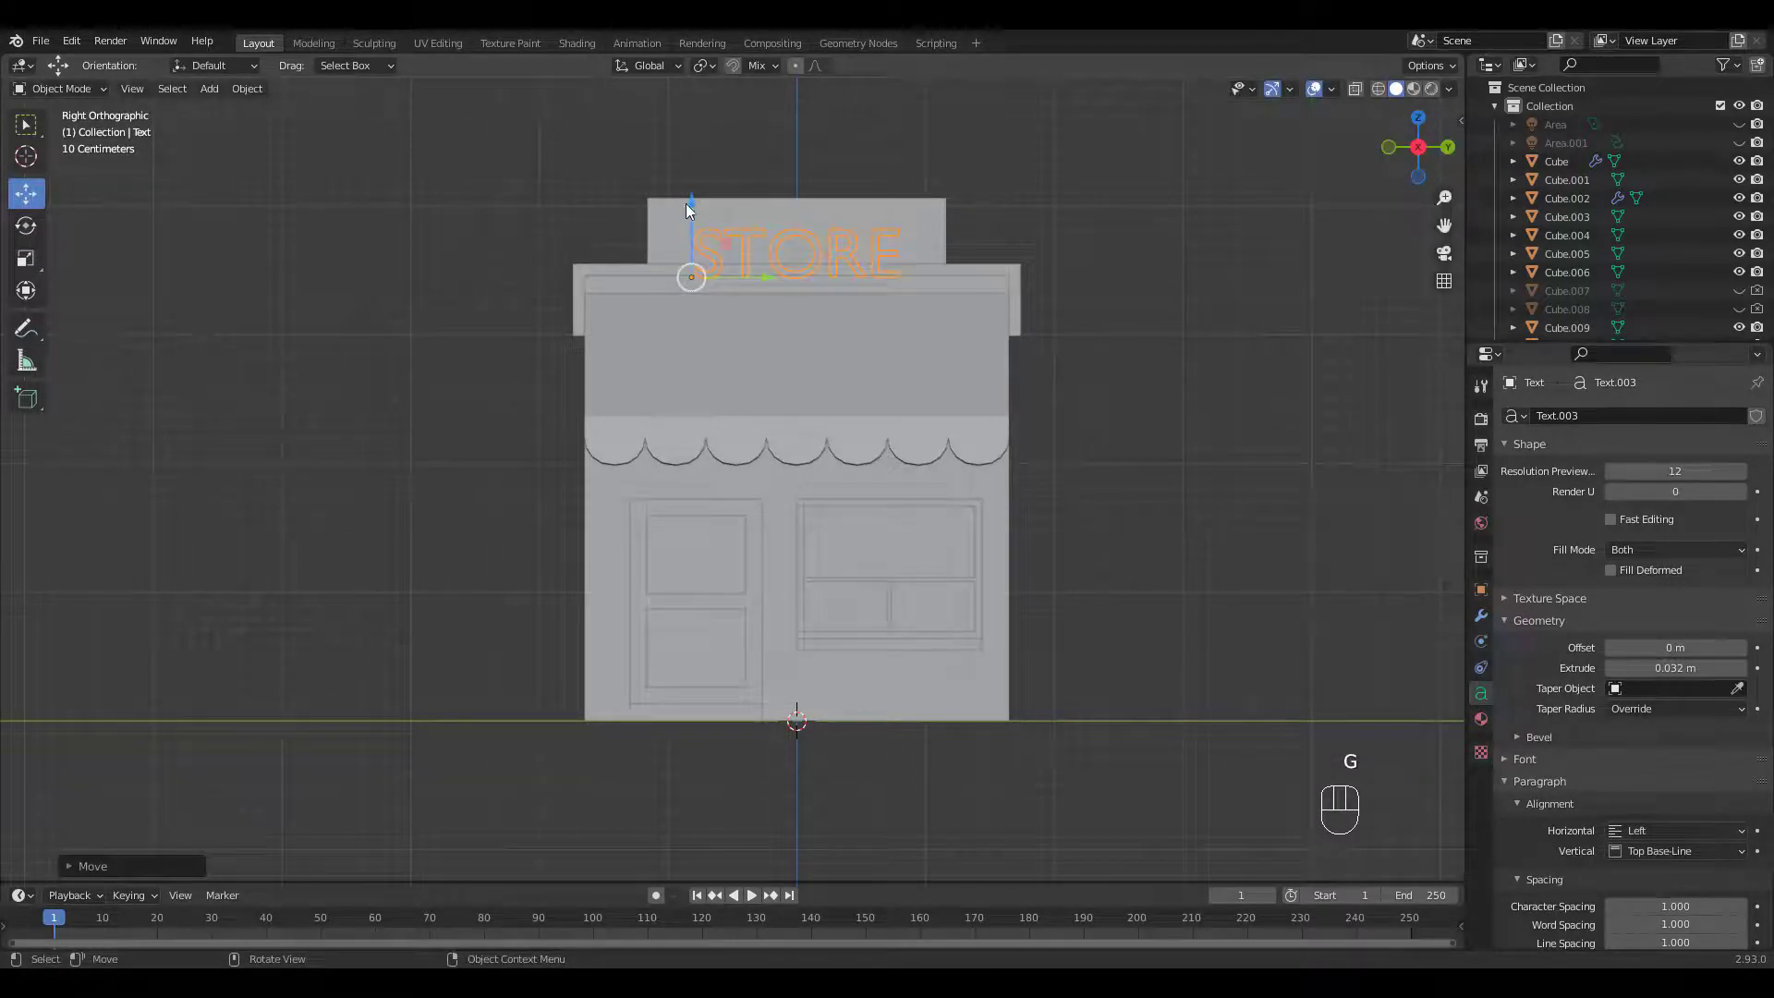
{"action": "left_click_drag", "start_coordinate": [686, 203], "coordinate": [685, 181]}
Step: Shrink the STORE text slightly more and set its character spacing to 1.350
{"action": "key", "text": "s"}
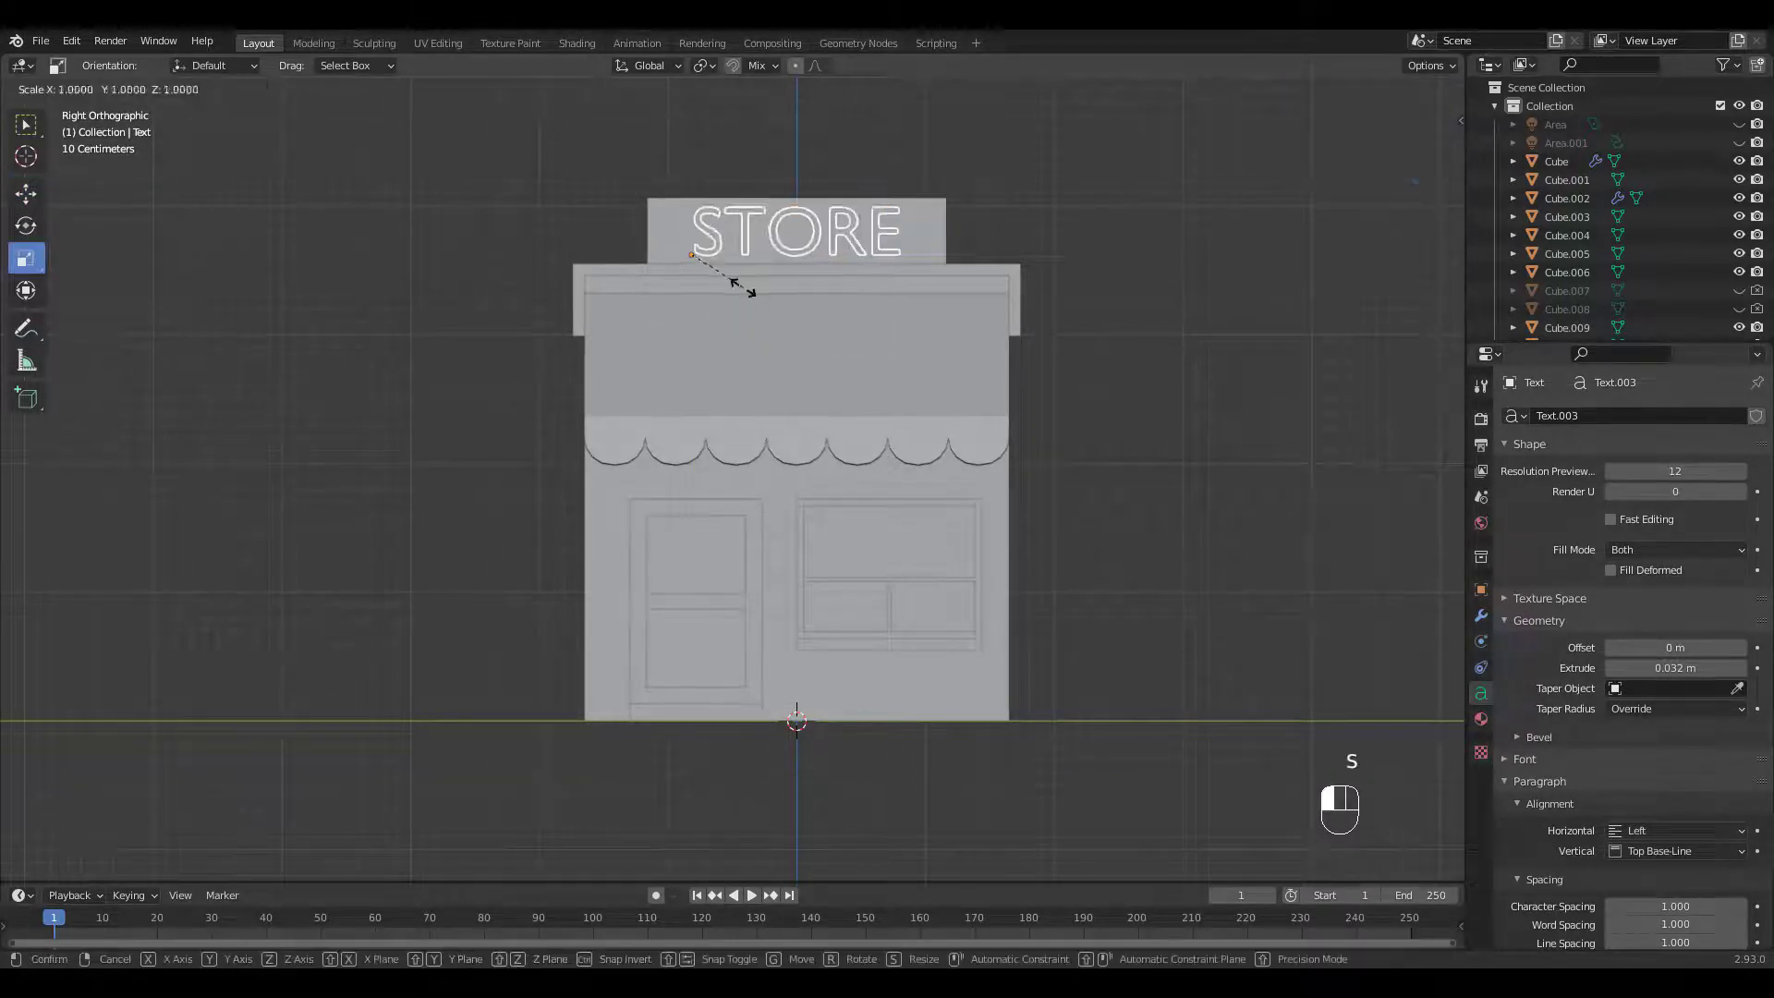
{"action": "left_click", "coordinate": [739, 284]}
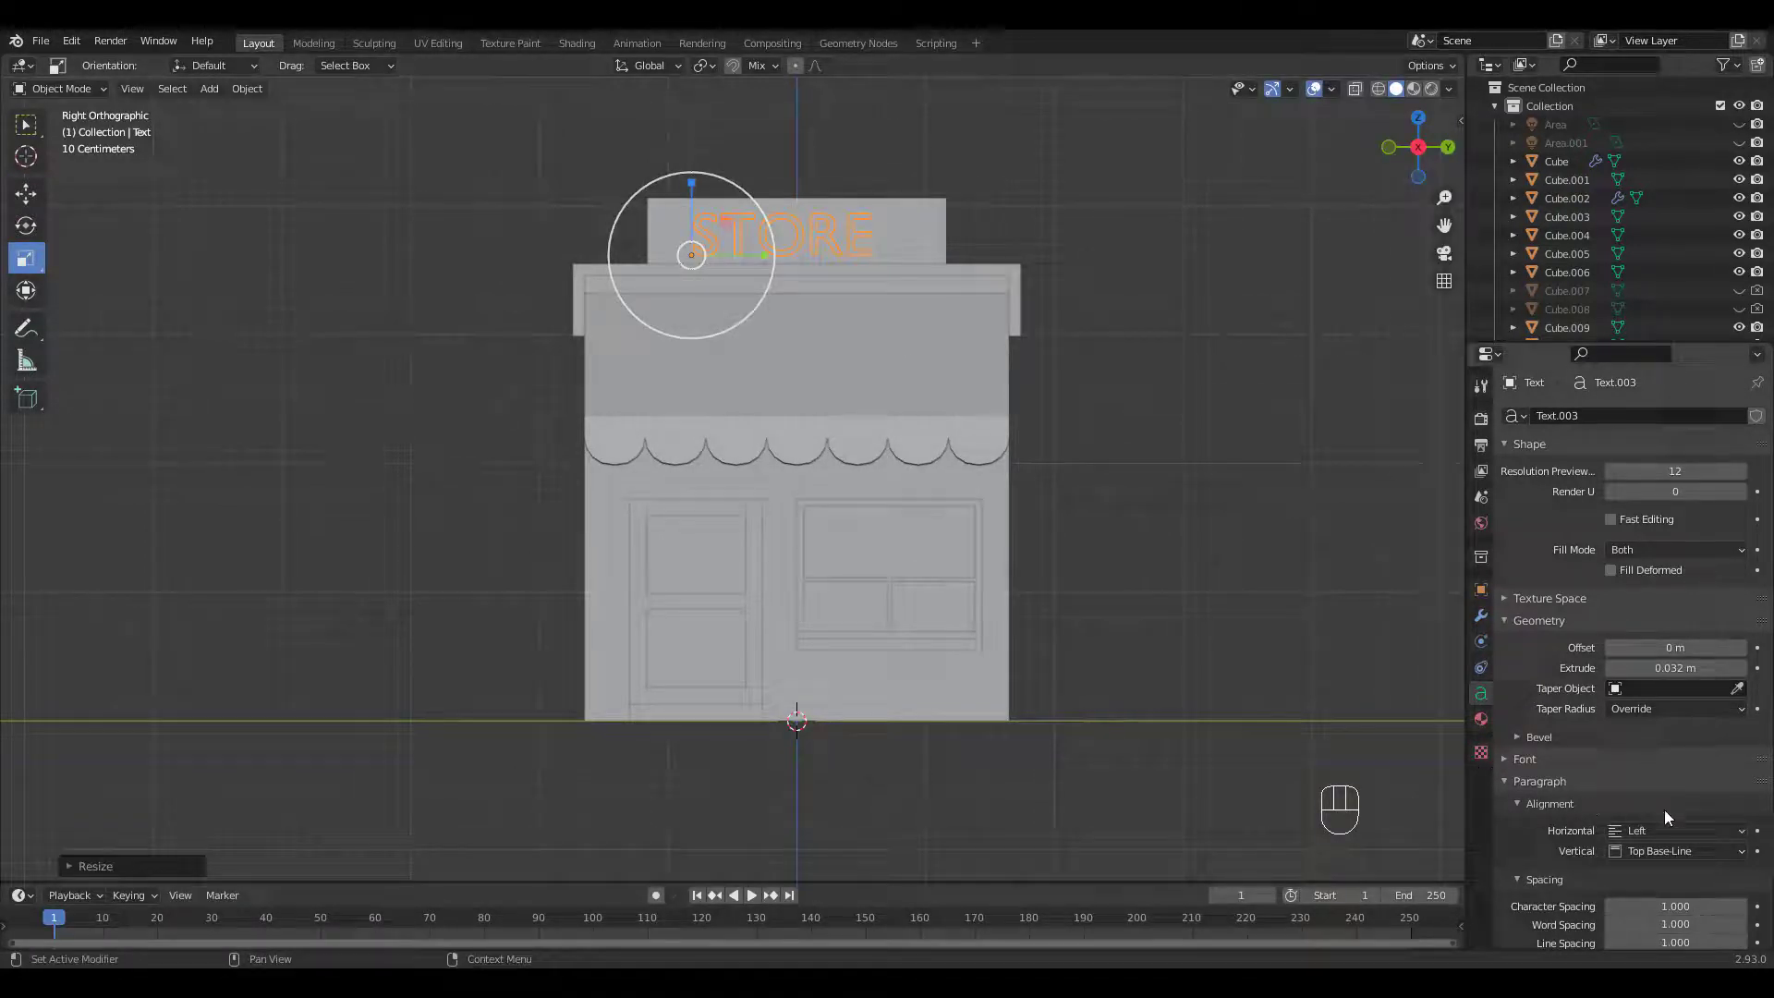
{"action": "scroll", "coordinate": [1665, 810], "scroll_direction": "down", "scroll_amount": 1}
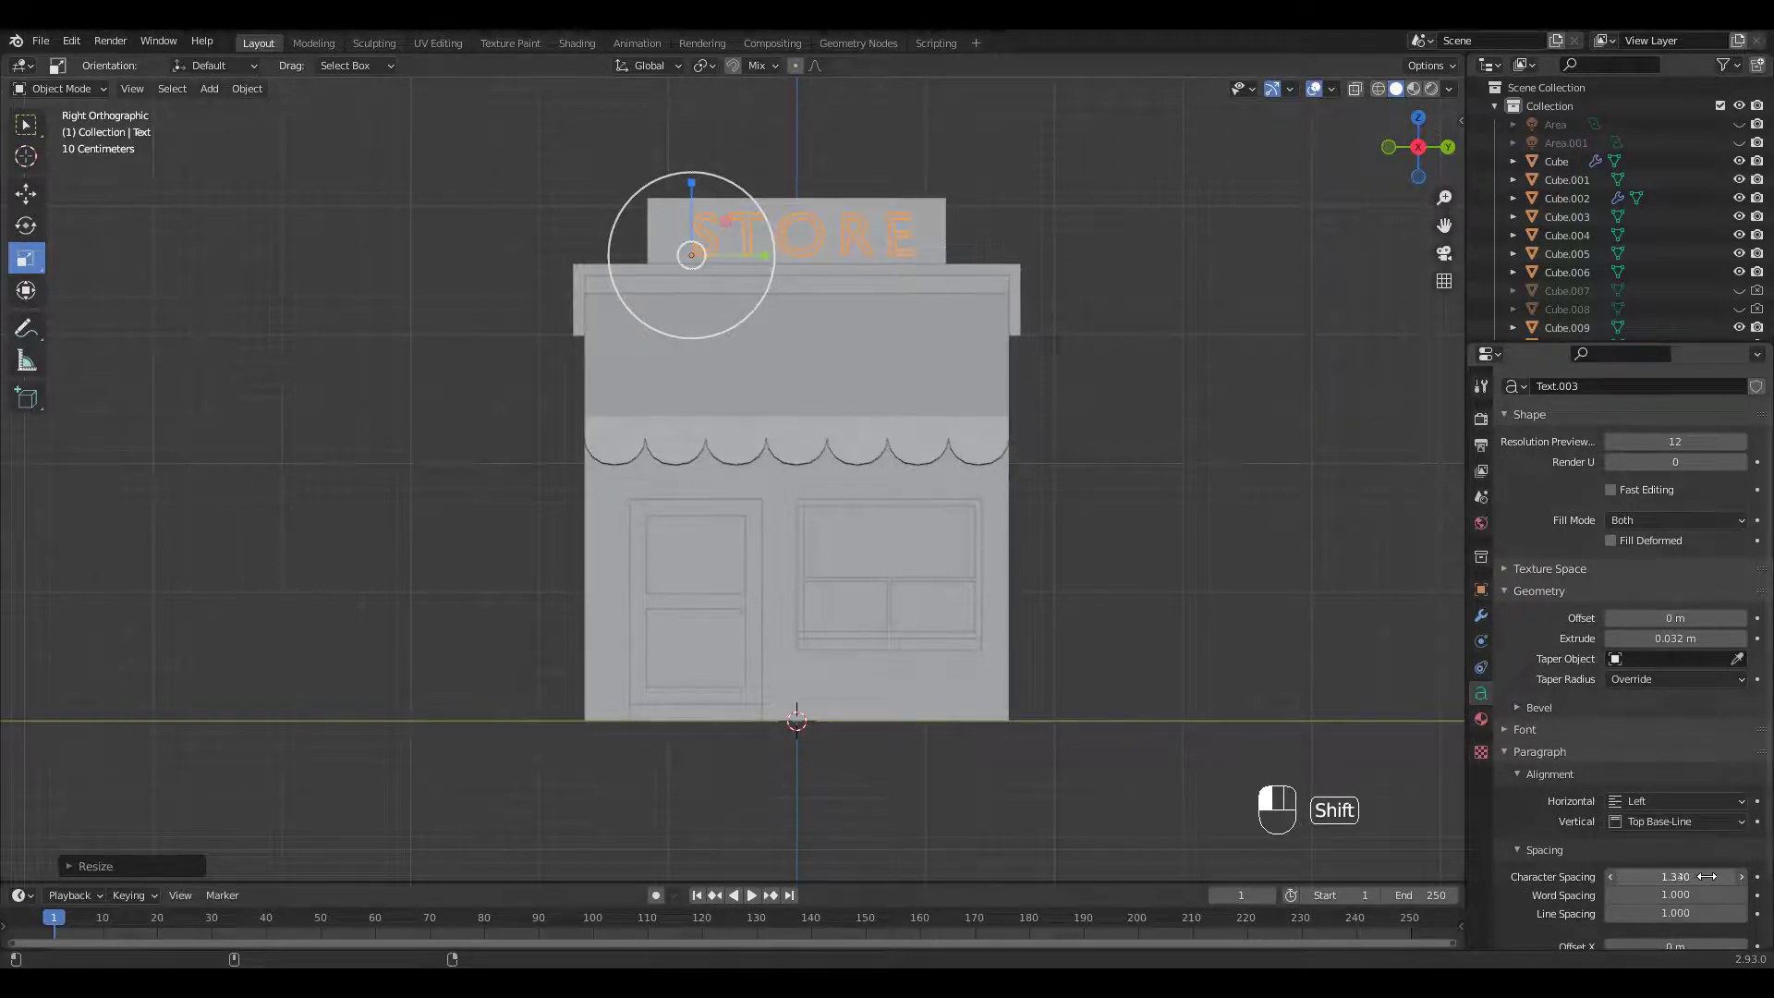
{"action": "left_click_drag", "start_coordinate": [1707, 876], "coordinate": [1712, 876], "text": "shift"}
Step: Centre the STORE text on the signboard by adjusting its Z and Y position in the right orthographic view
{"action": "key", "text": "g"}
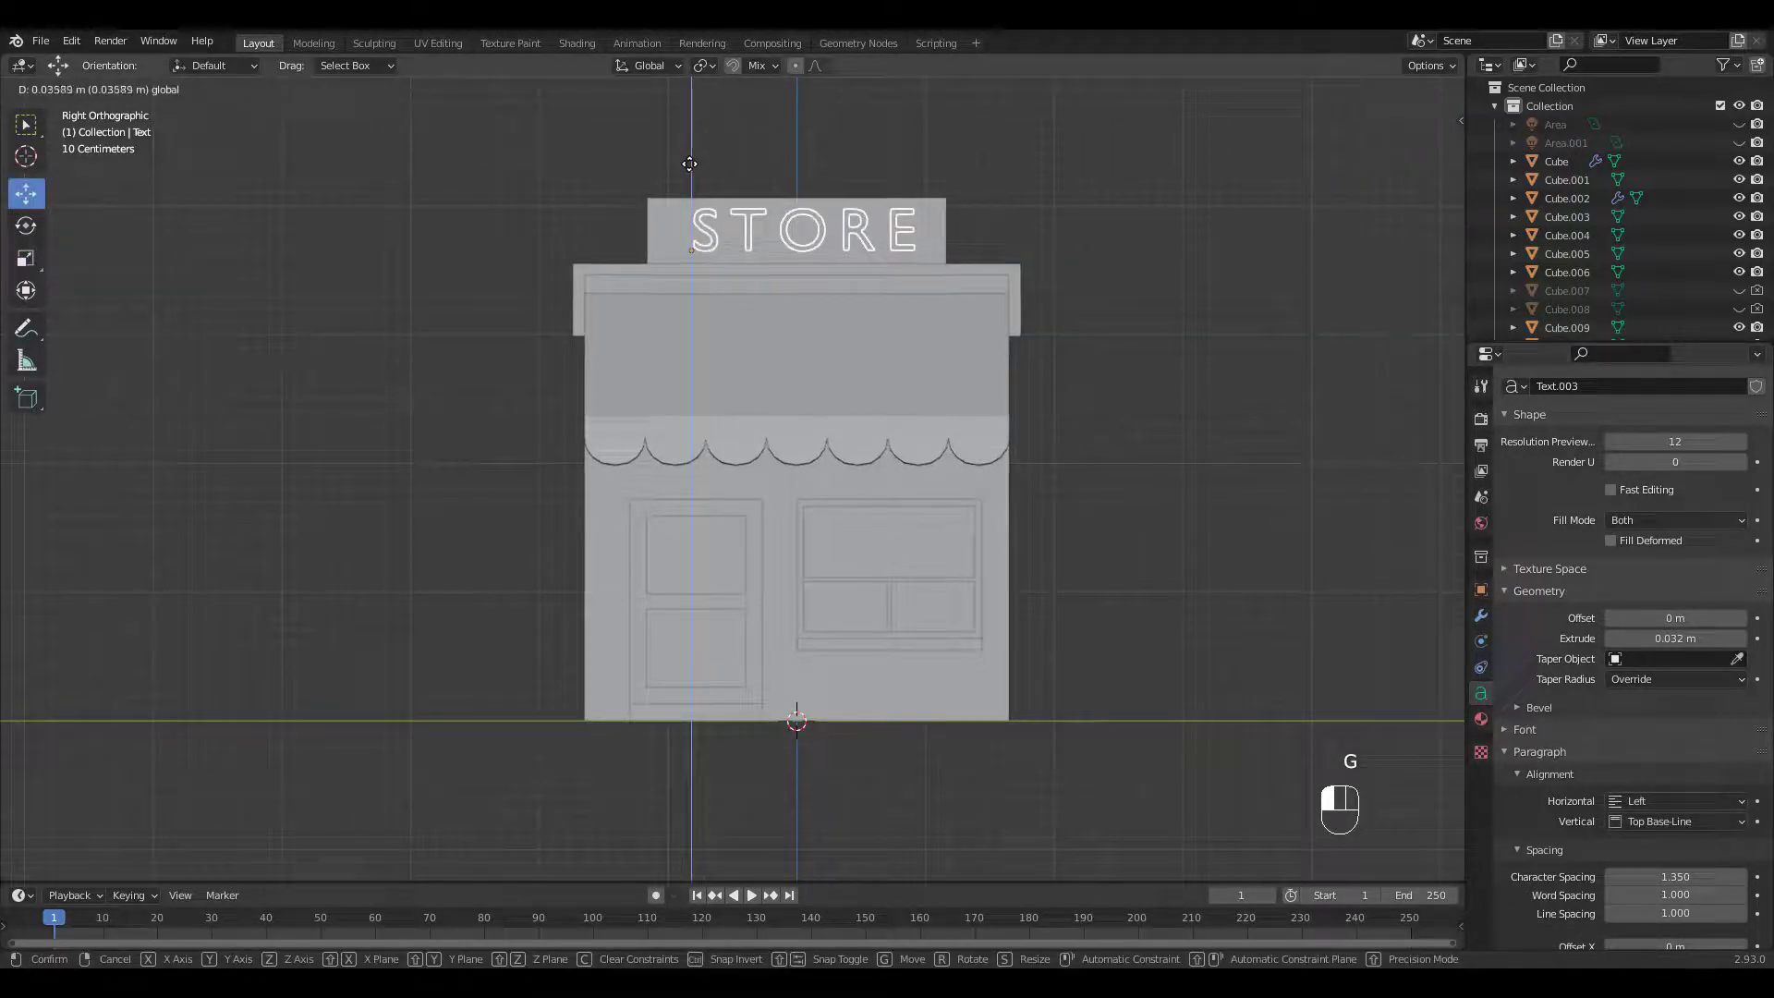
{"action": "left_click", "coordinate": [689, 164]}
{"action": "key", "text": "g"}
{"action": "key", "text": "y"}
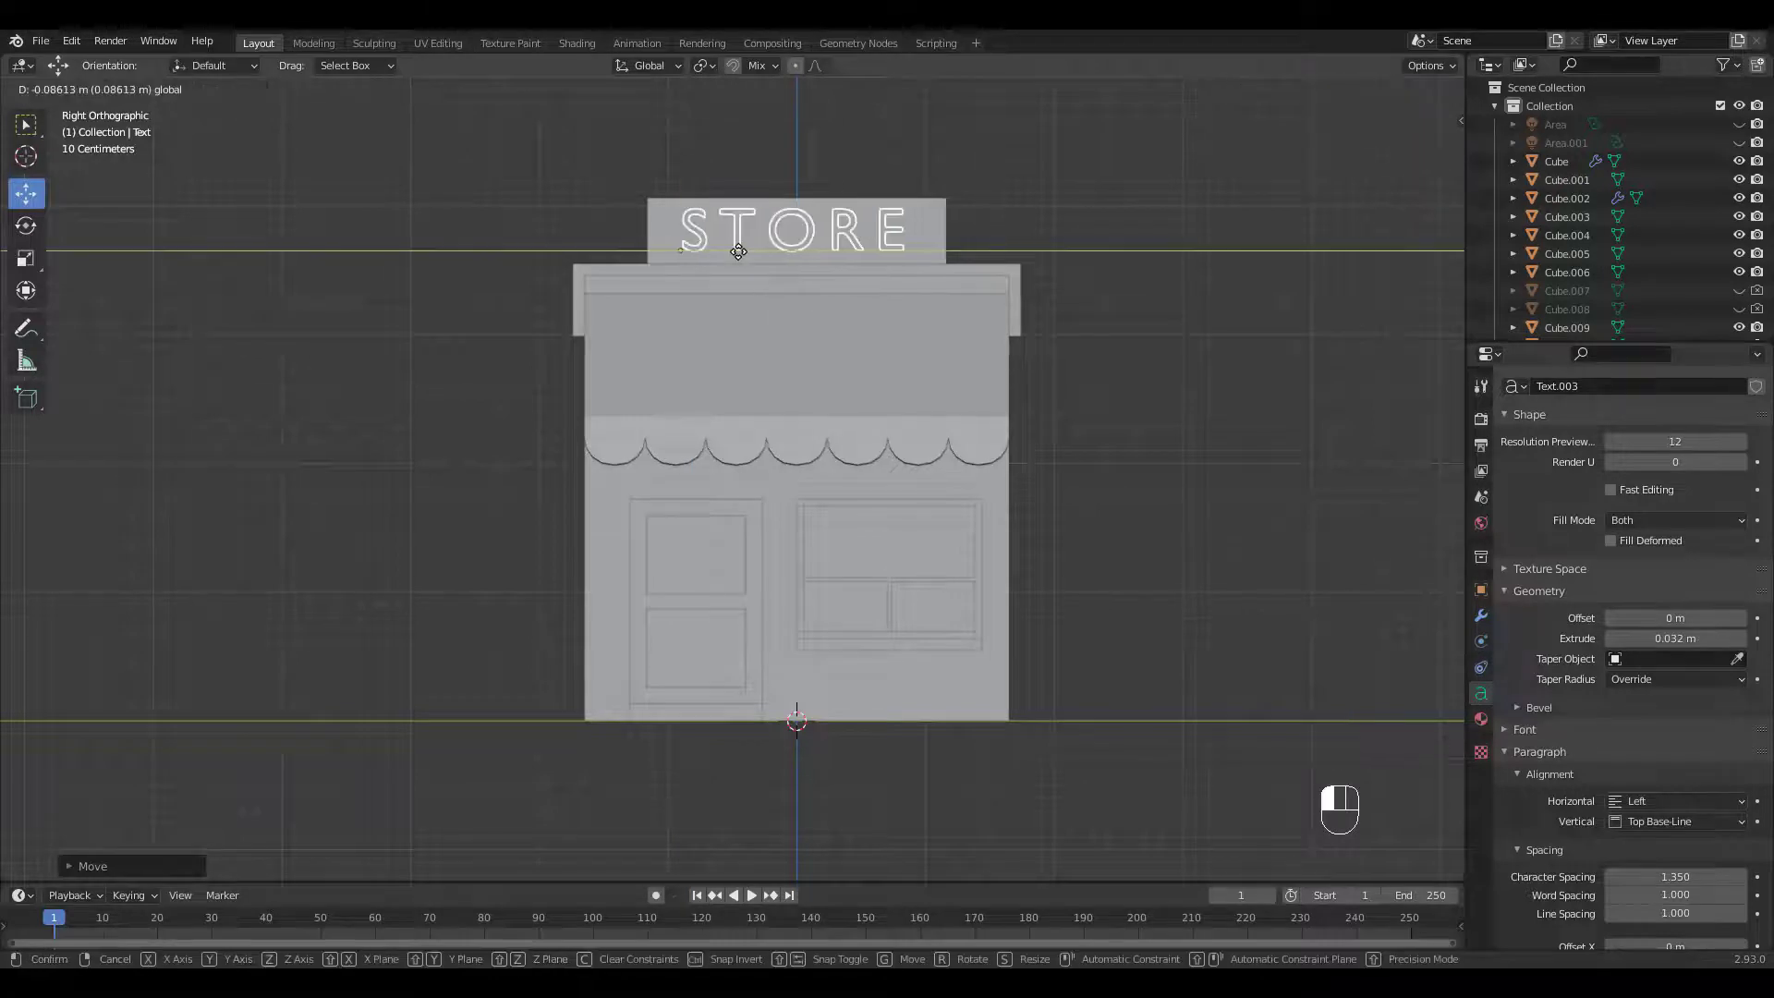
{"action": "left_click", "coordinate": [738, 252]}
{"action": "middle_click_drag", "start_coordinate": [825, 238], "coordinate": [869, 189], "text": "ctrl"}
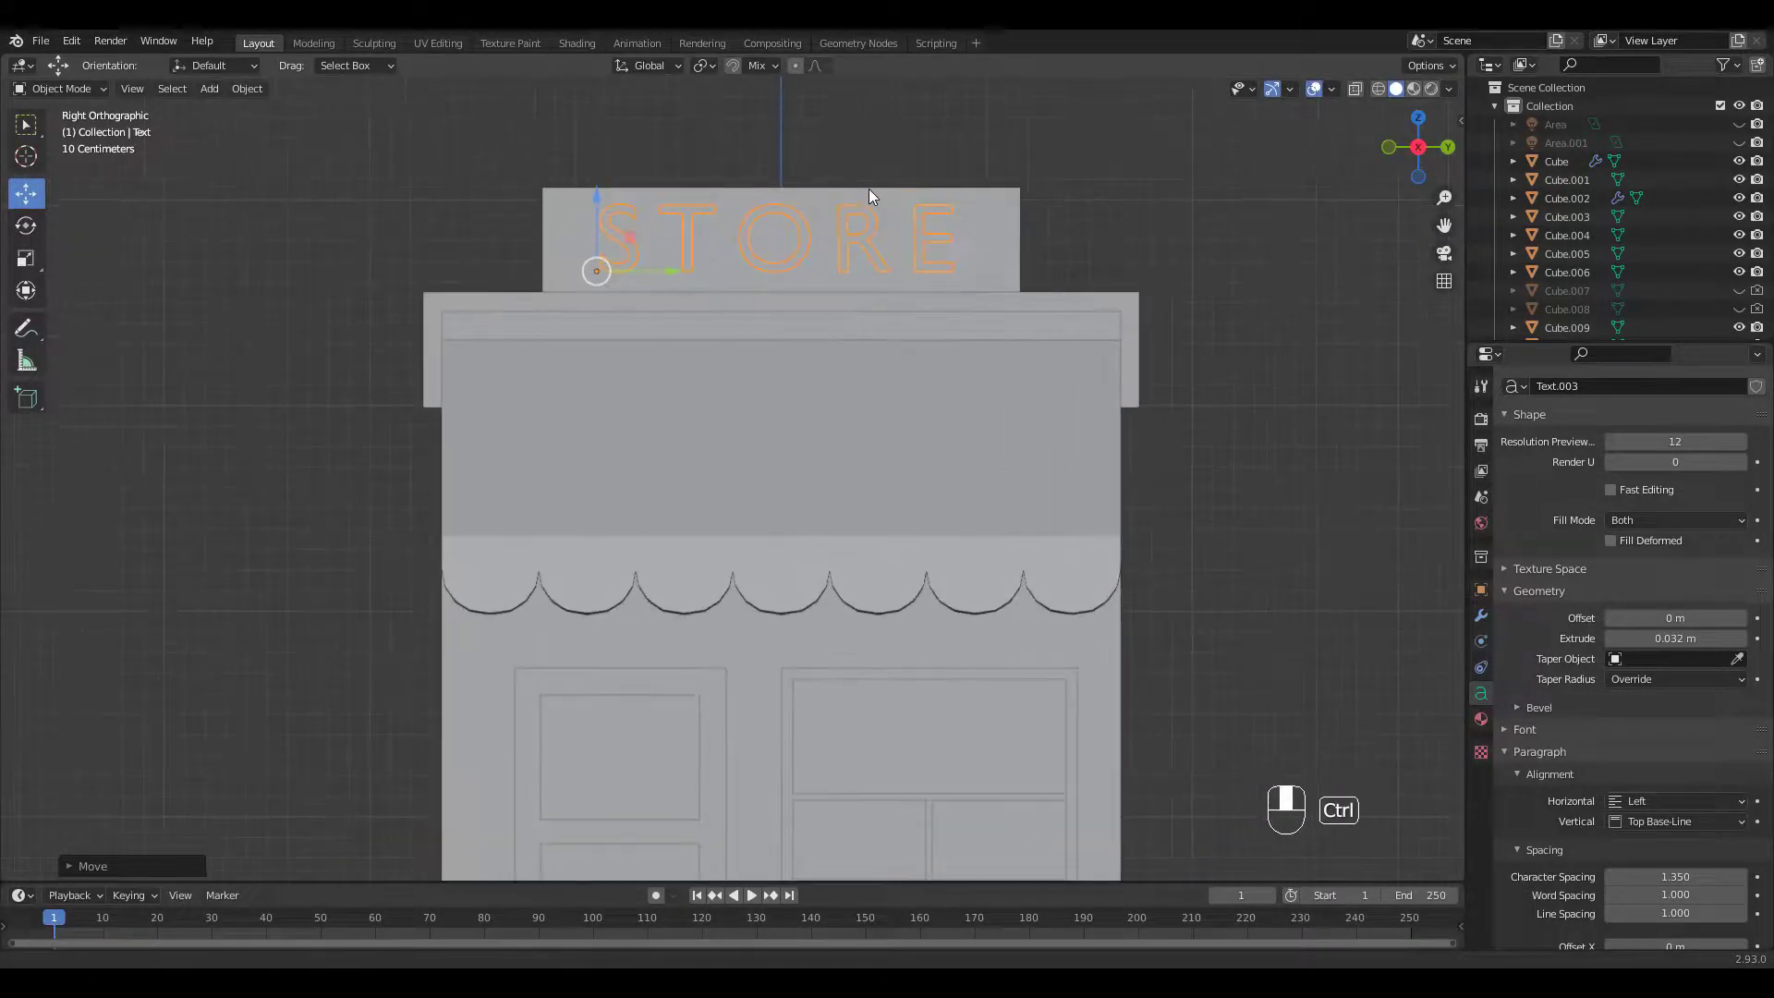
{"action": "key", "text": "g"}
{"action": "left_click", "coordinate": [697, 270]}
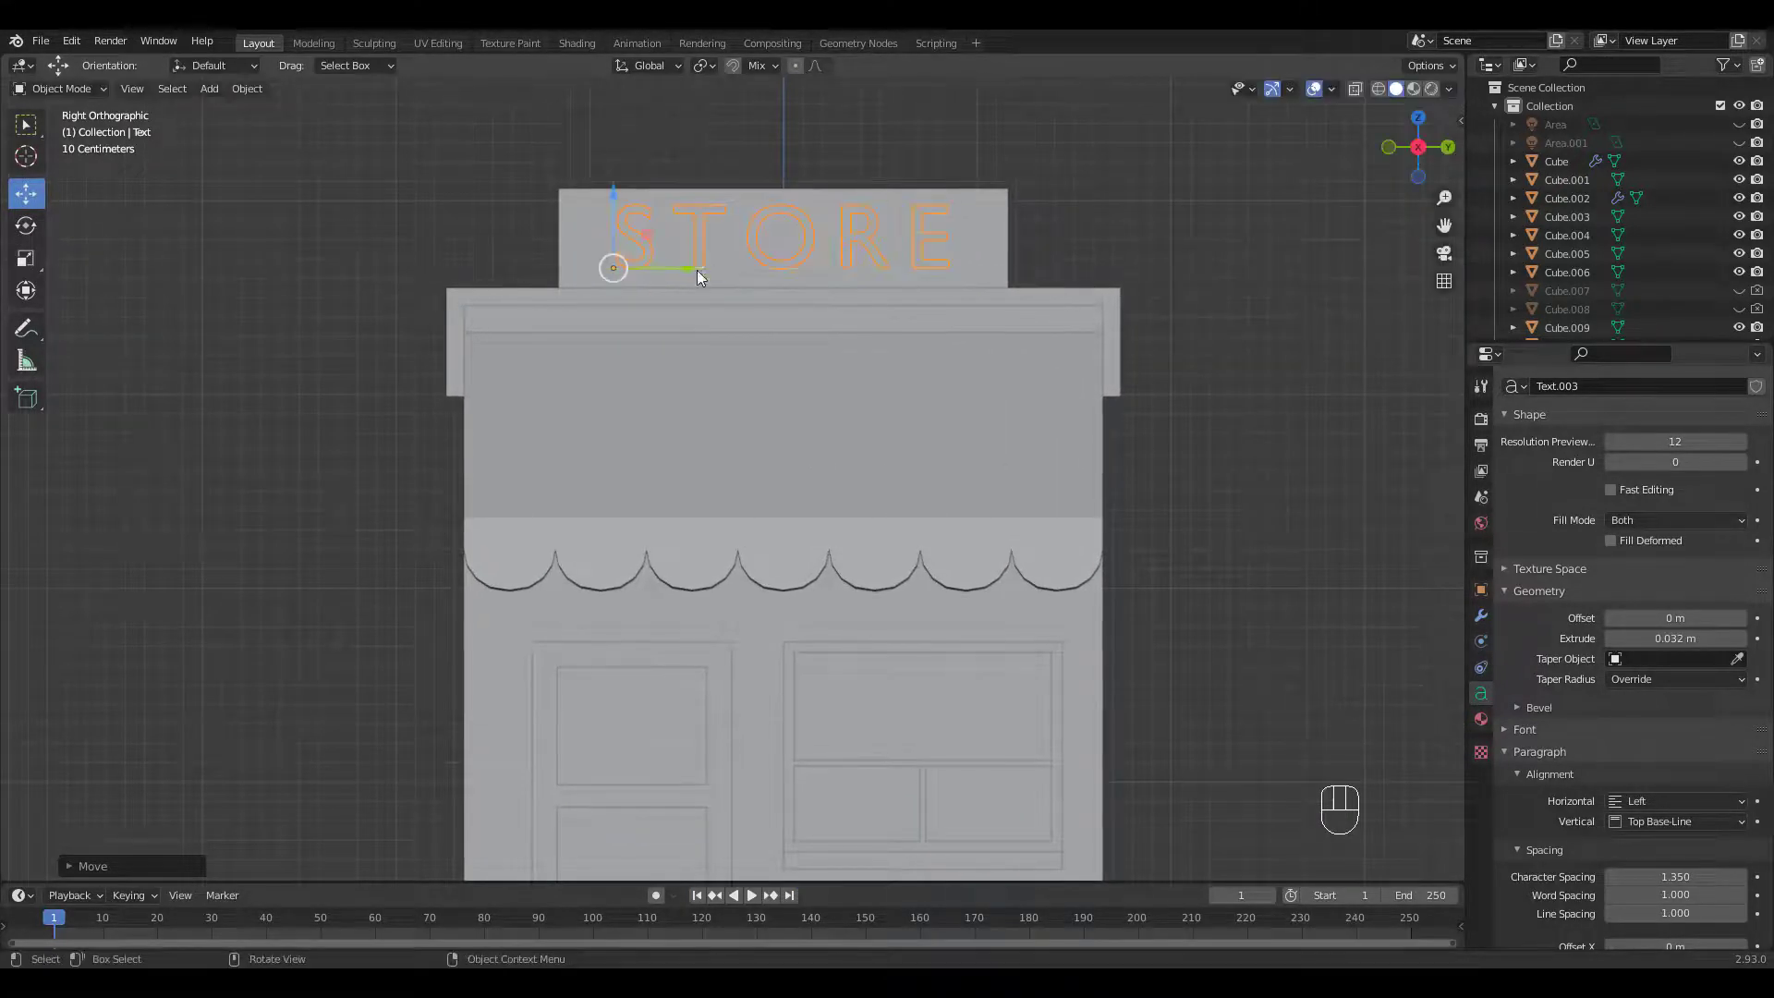
{"action": "key", "text": "g"}
{"action": "key", "text": "Escape"}
Step: Move the STORE text forward along X so the letters protrude from the signboard's front face
{"action": "middle_click_drag", "start_coordinate": [624, 213], "coordinate": [811, 494]}
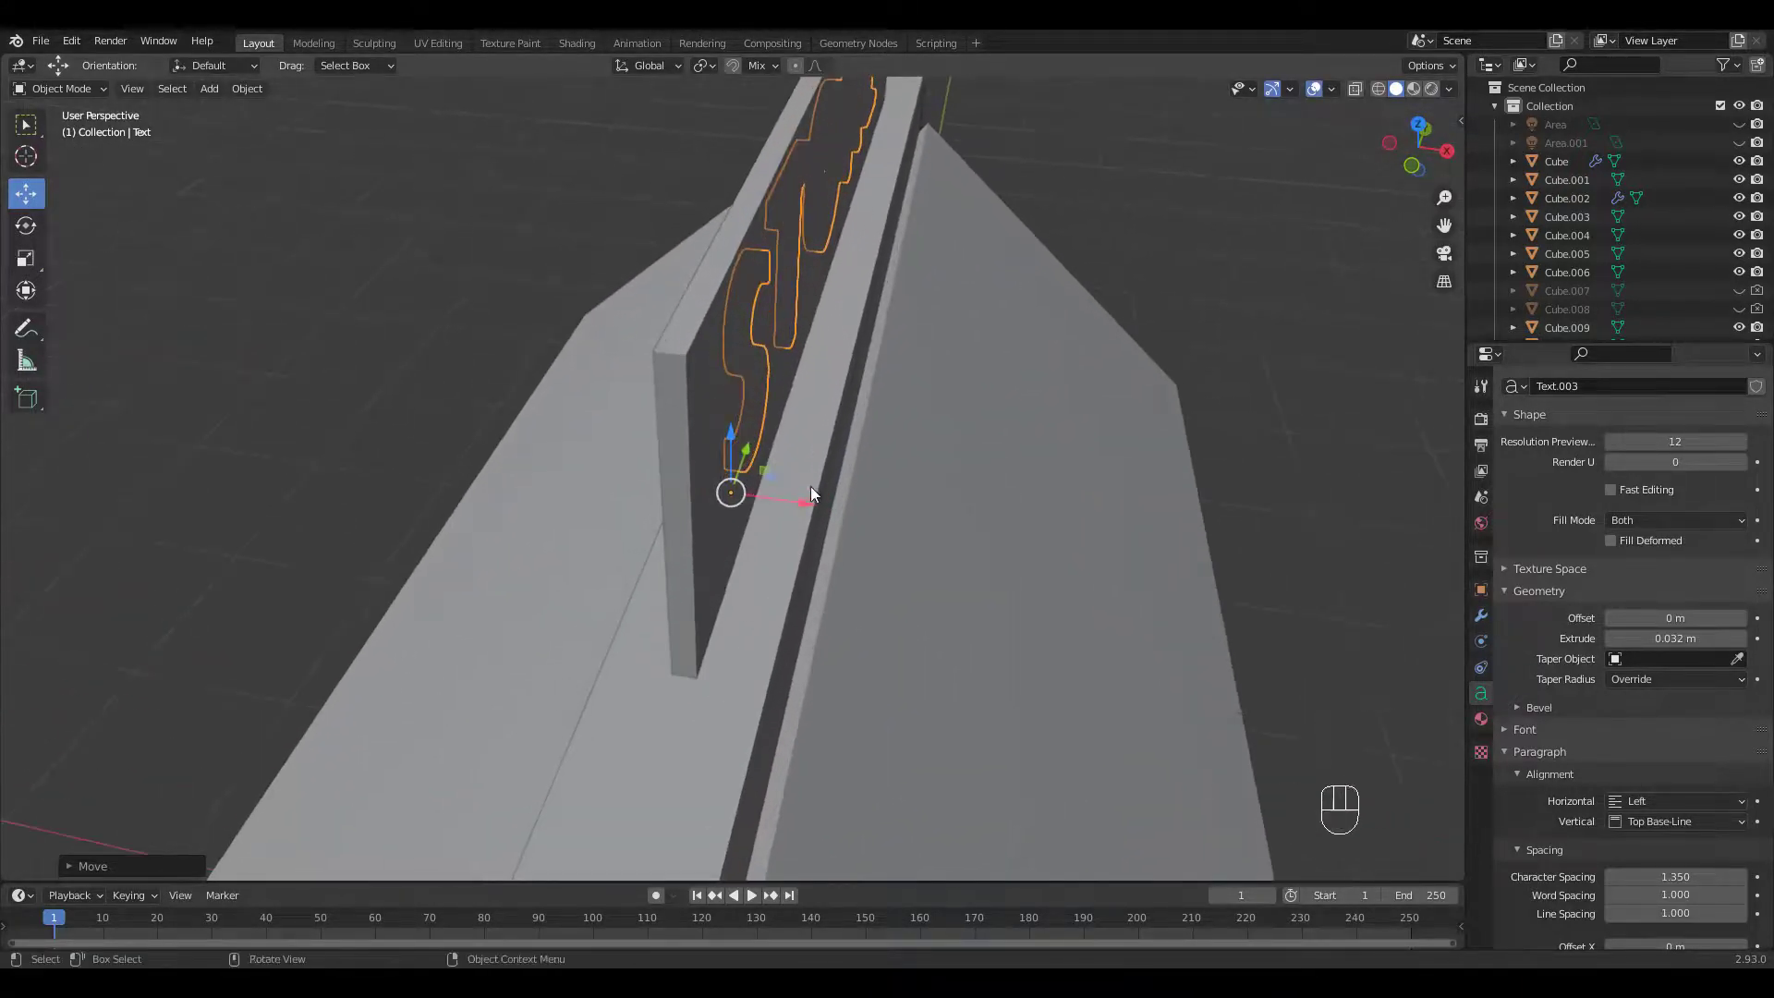
{"action": "left_click_drag", "start_coordinate": [817, 499], "coordinate": [832, 506]}
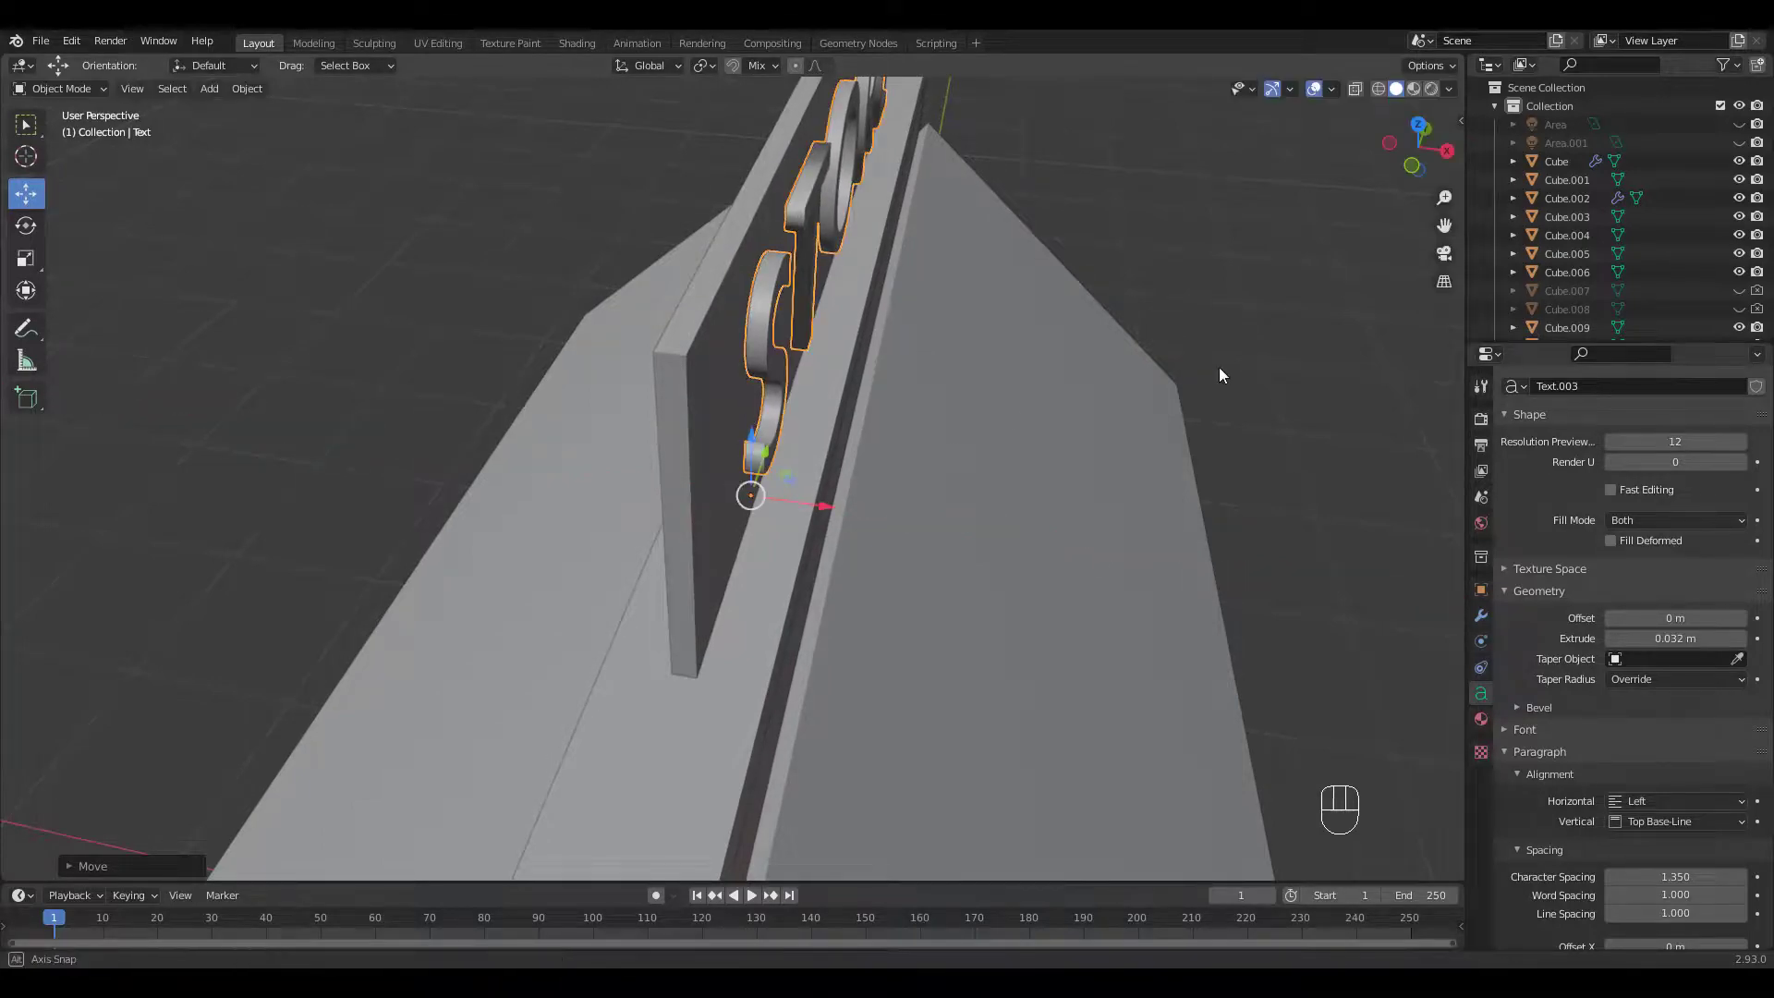
{"action": "middle_click_drag", "start_coordinate": [1218, 368], "coordinate": [825, 700]}
Step: Place the 3D cursor on the door's edge nearest the window, level with the middle rail, and add a plane there
{"action": "right_click", "coordinate": [822, 695], "text": "shift"}
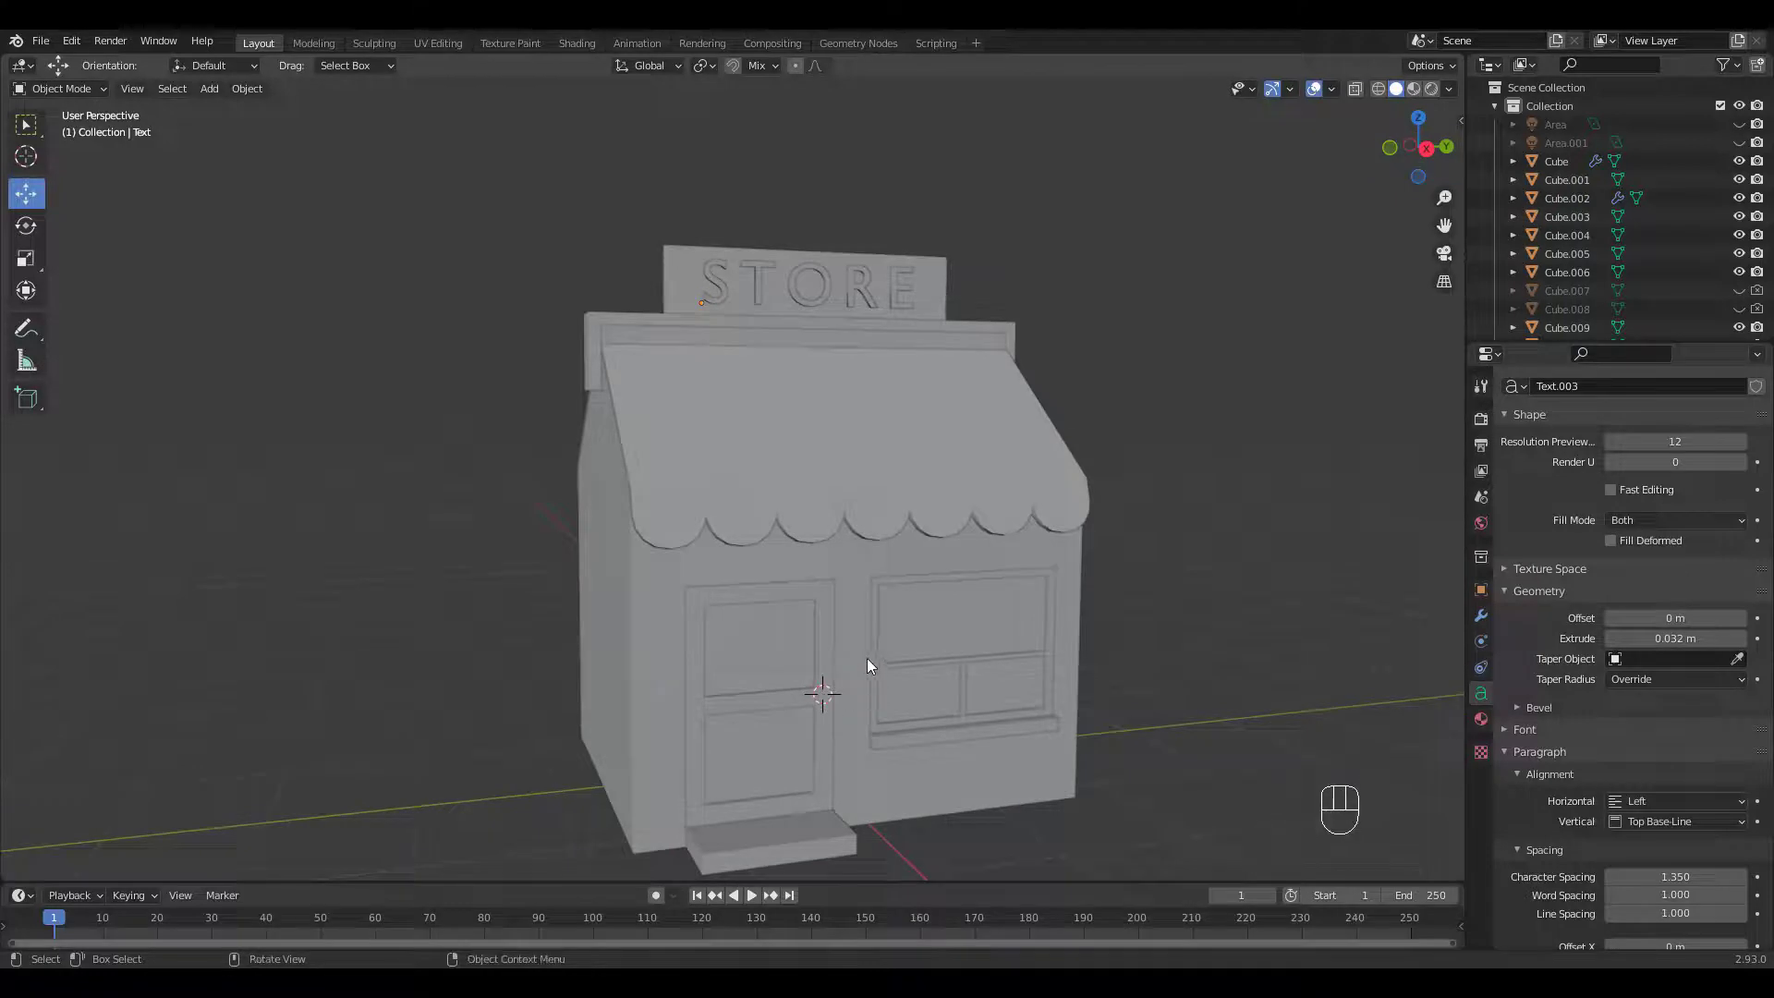
{"action": "key", "text": "shift+a"}
{"action": "mouse_move", "coordinate": [855, 587]}
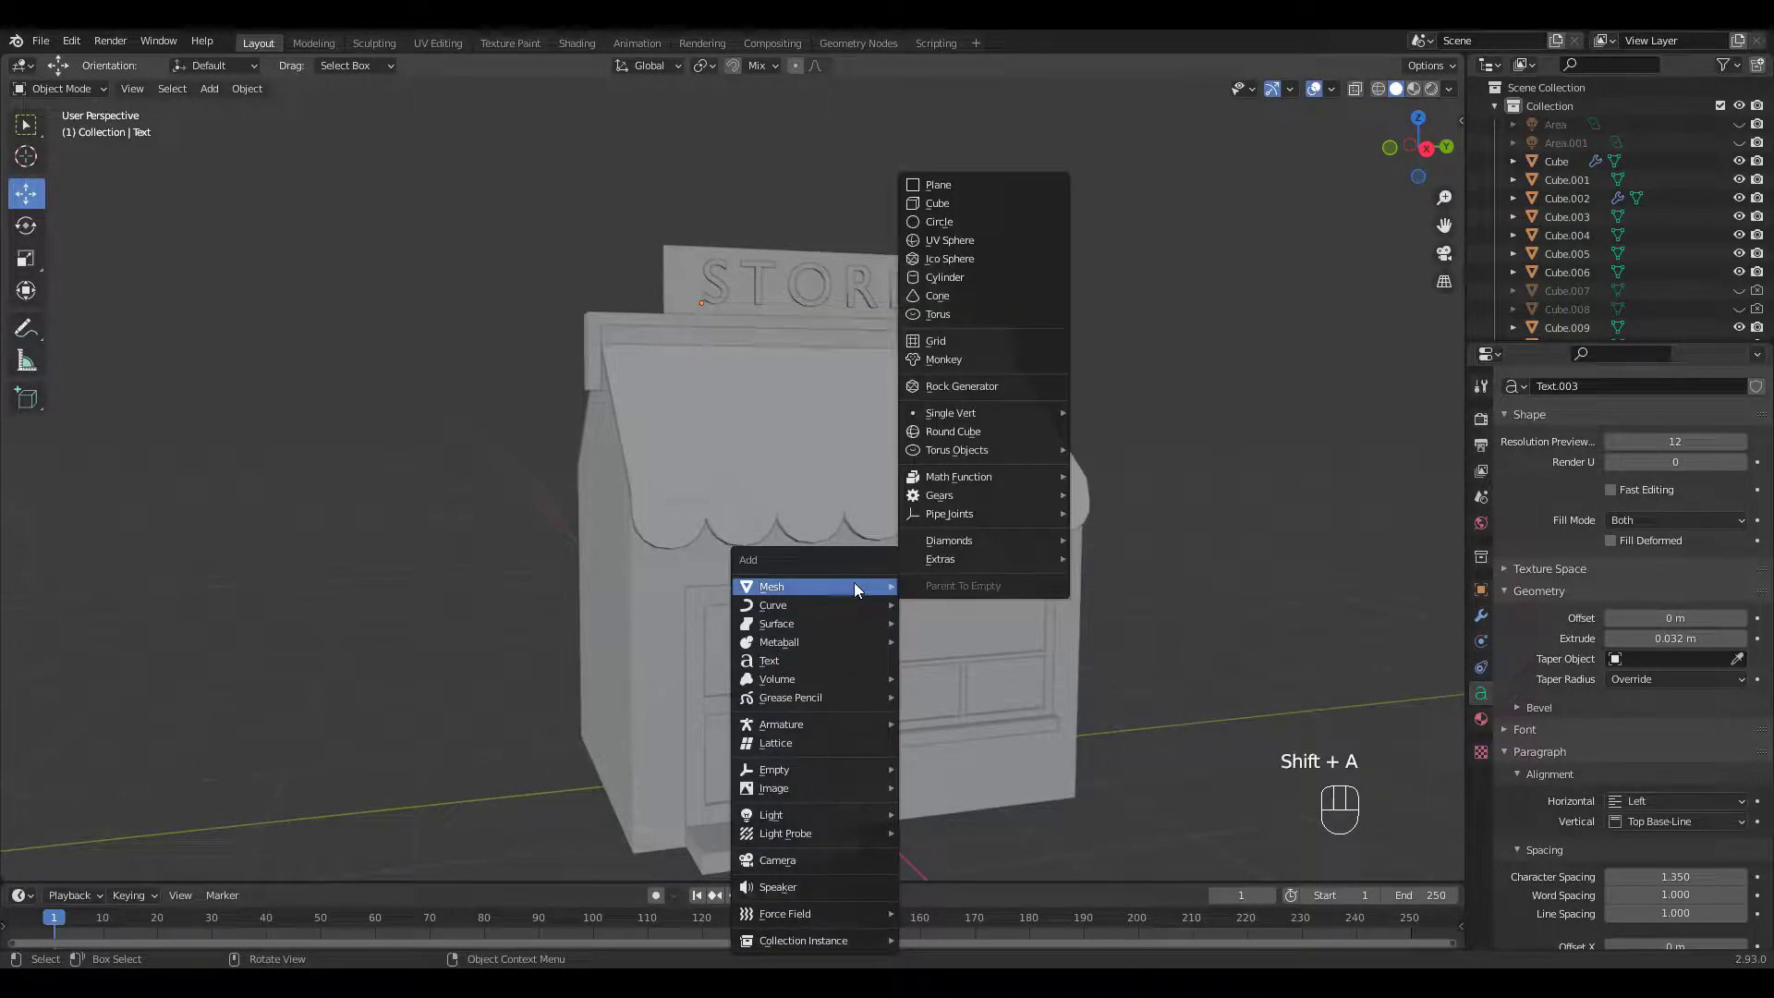
{"action": "left_click", "coordinate": [942, 185]}
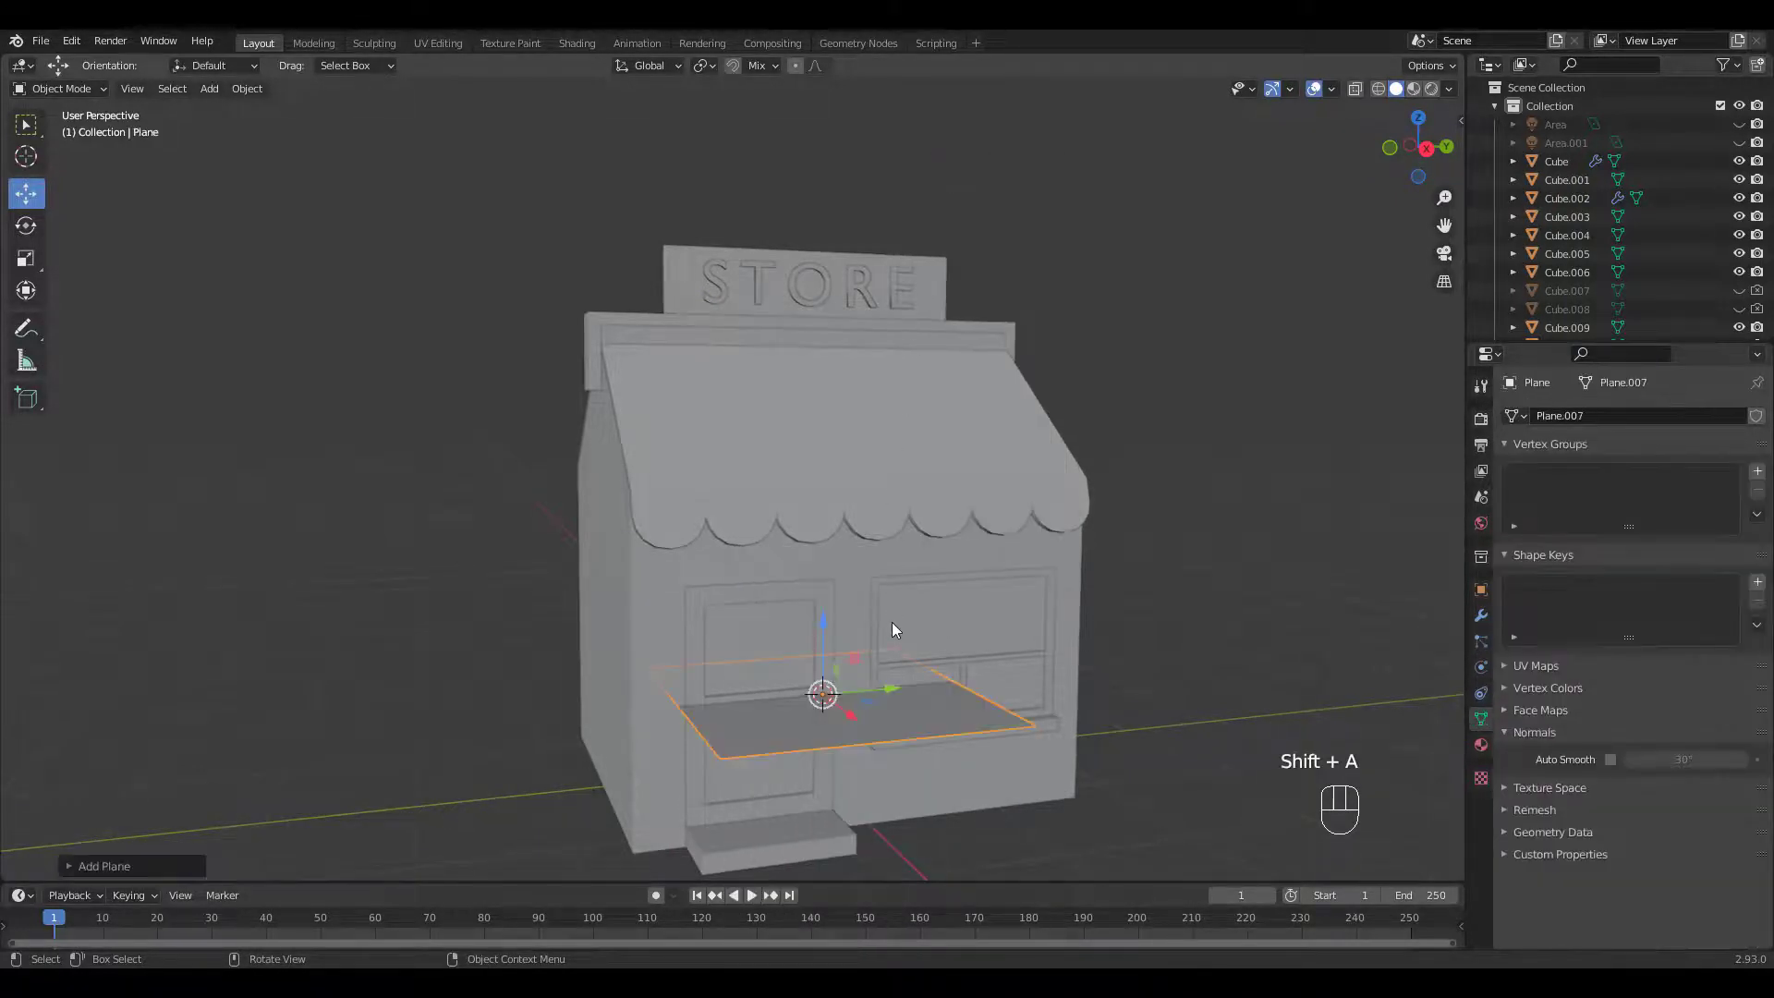
Step: Rotate the plane's mesh upright to face forward and scale it down to a small square for the door handle
{"action": "key", "text": "Tab"}
{"action": "key", "text": "r"}
{"action": "left_click_drag", "start_coordinate": [843, 657], "coordinate": [825, 695]}
{"action": "key", "text": "s"}
{"action": "middle_click_drag", "start_coordinate": [825, 695], "coordinate": [835, 502], "text": "ctrl"}
{"action": "left_click_drag", "start_coordinate": [859, 697], "coordinate": [811, 662]}
{"action": "middle_click_drag", "start_coordinate": [811, 661], "coordinate": [810, 623]}
Step: Align the small square along Z and Y on the door's vertical frame strip beside the middle rail
{"action": "key", "text": "KP_3"}
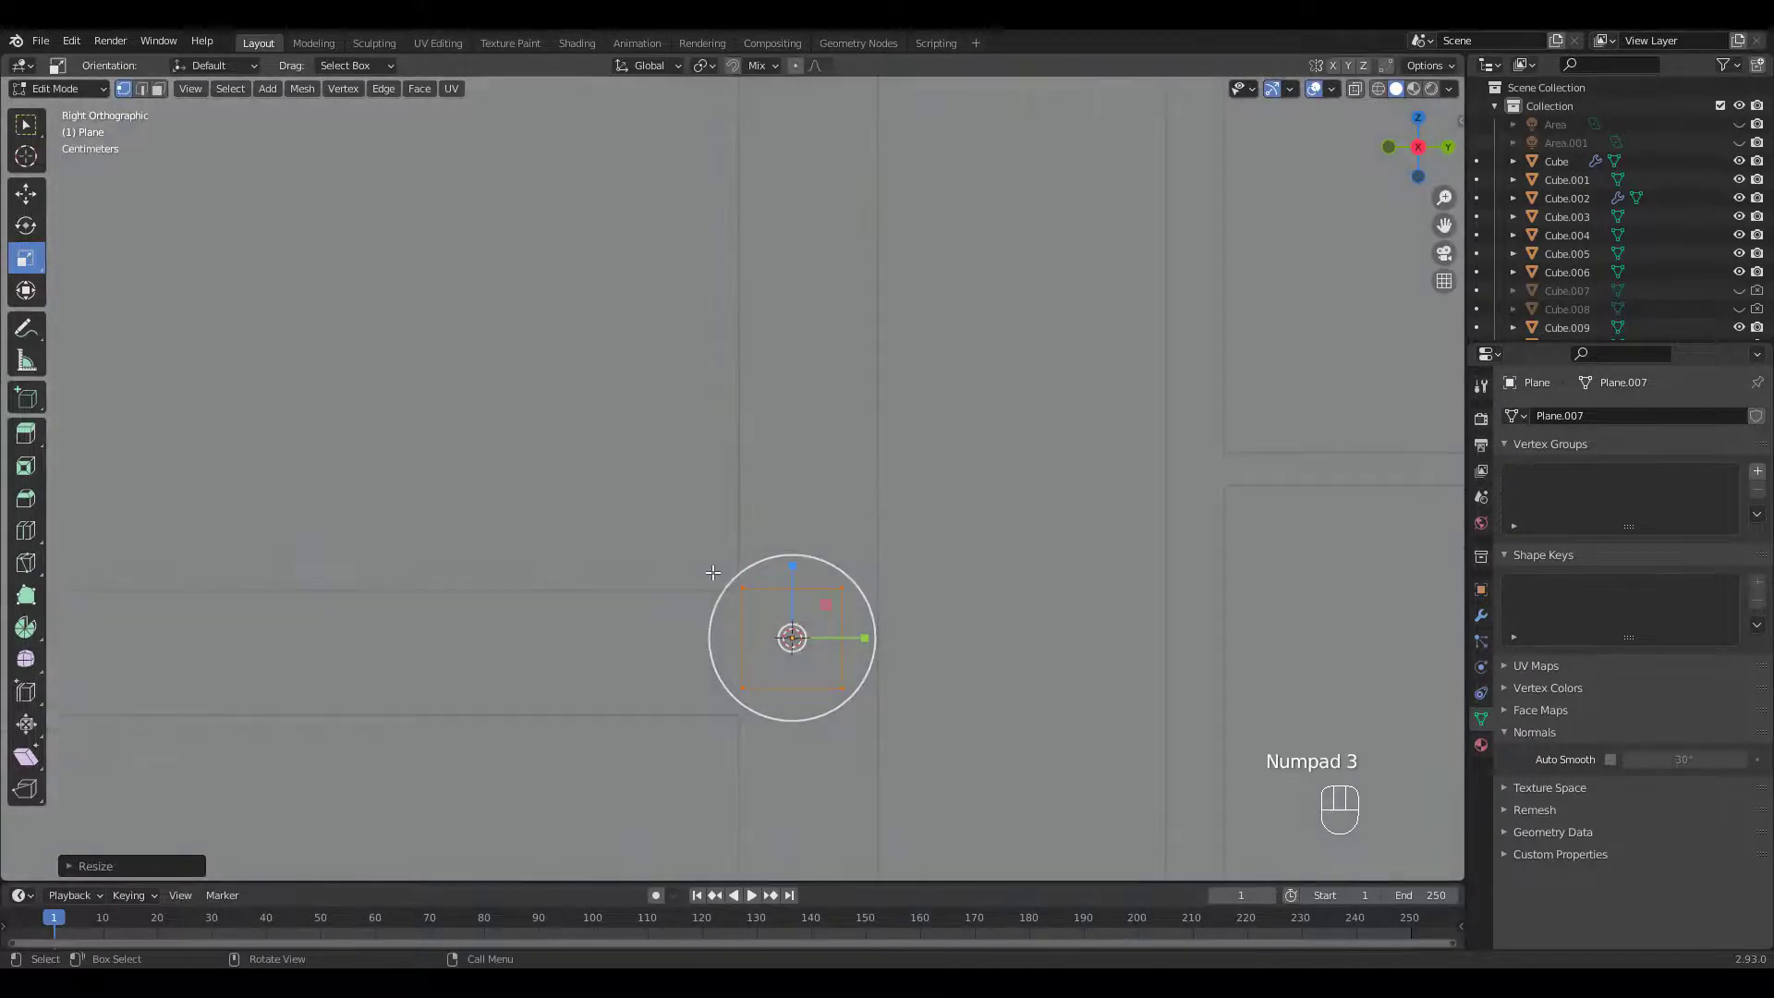
{"action": "key", "text": "g"}
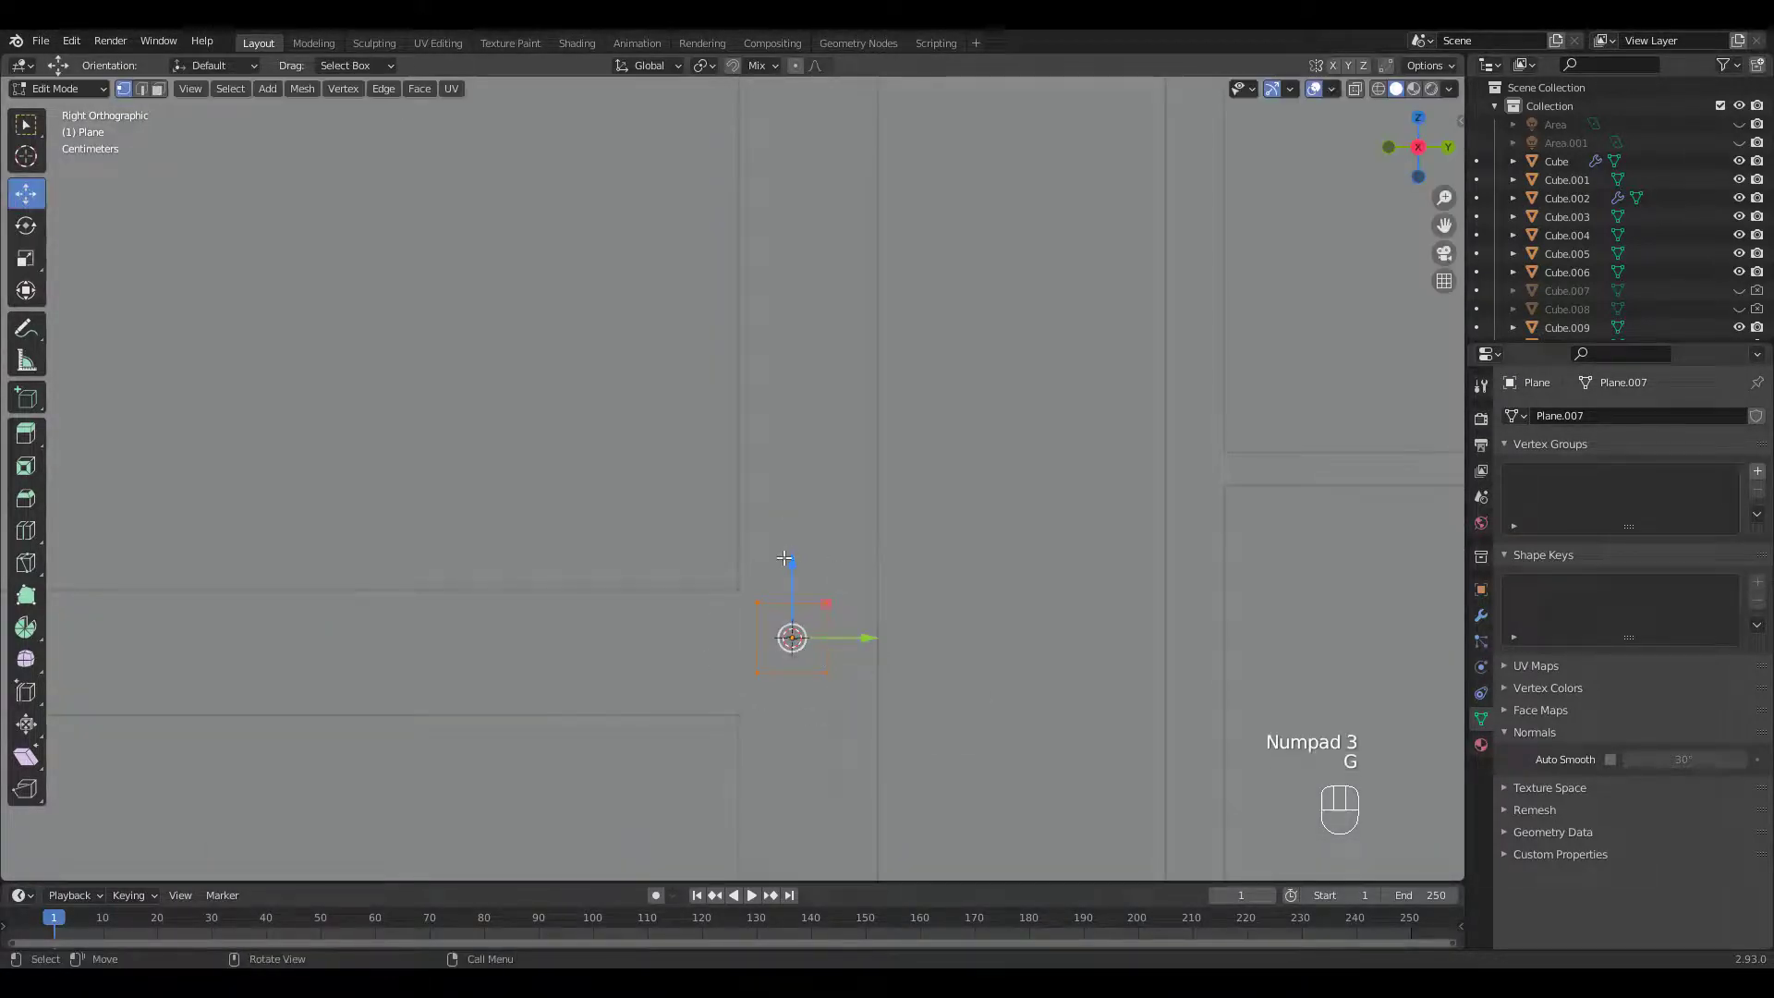
{"action": "left_click_drag", "start_coordinate": [791, 593], "coordinate": [793, 596]}
{"action": "left_click_drag", "start_coordinate": [861, 653], "coordinate": [794, 657]}
Step: Extrude the square outward from the door twice, about 0.03 m each time
{"action": "mouse_move", "coordinate": [794, 657]}
{"action": "middle_mouse_down", "text": "ctrl"}
{"action": "mouse_move", "coordinate": [801, 586]}
{"action": "mouse_move", "coordinate": [800, 647]}
{"action": "middle_mouse_up", "text": "ctrl"}
{"action": "key", "text": "e"}
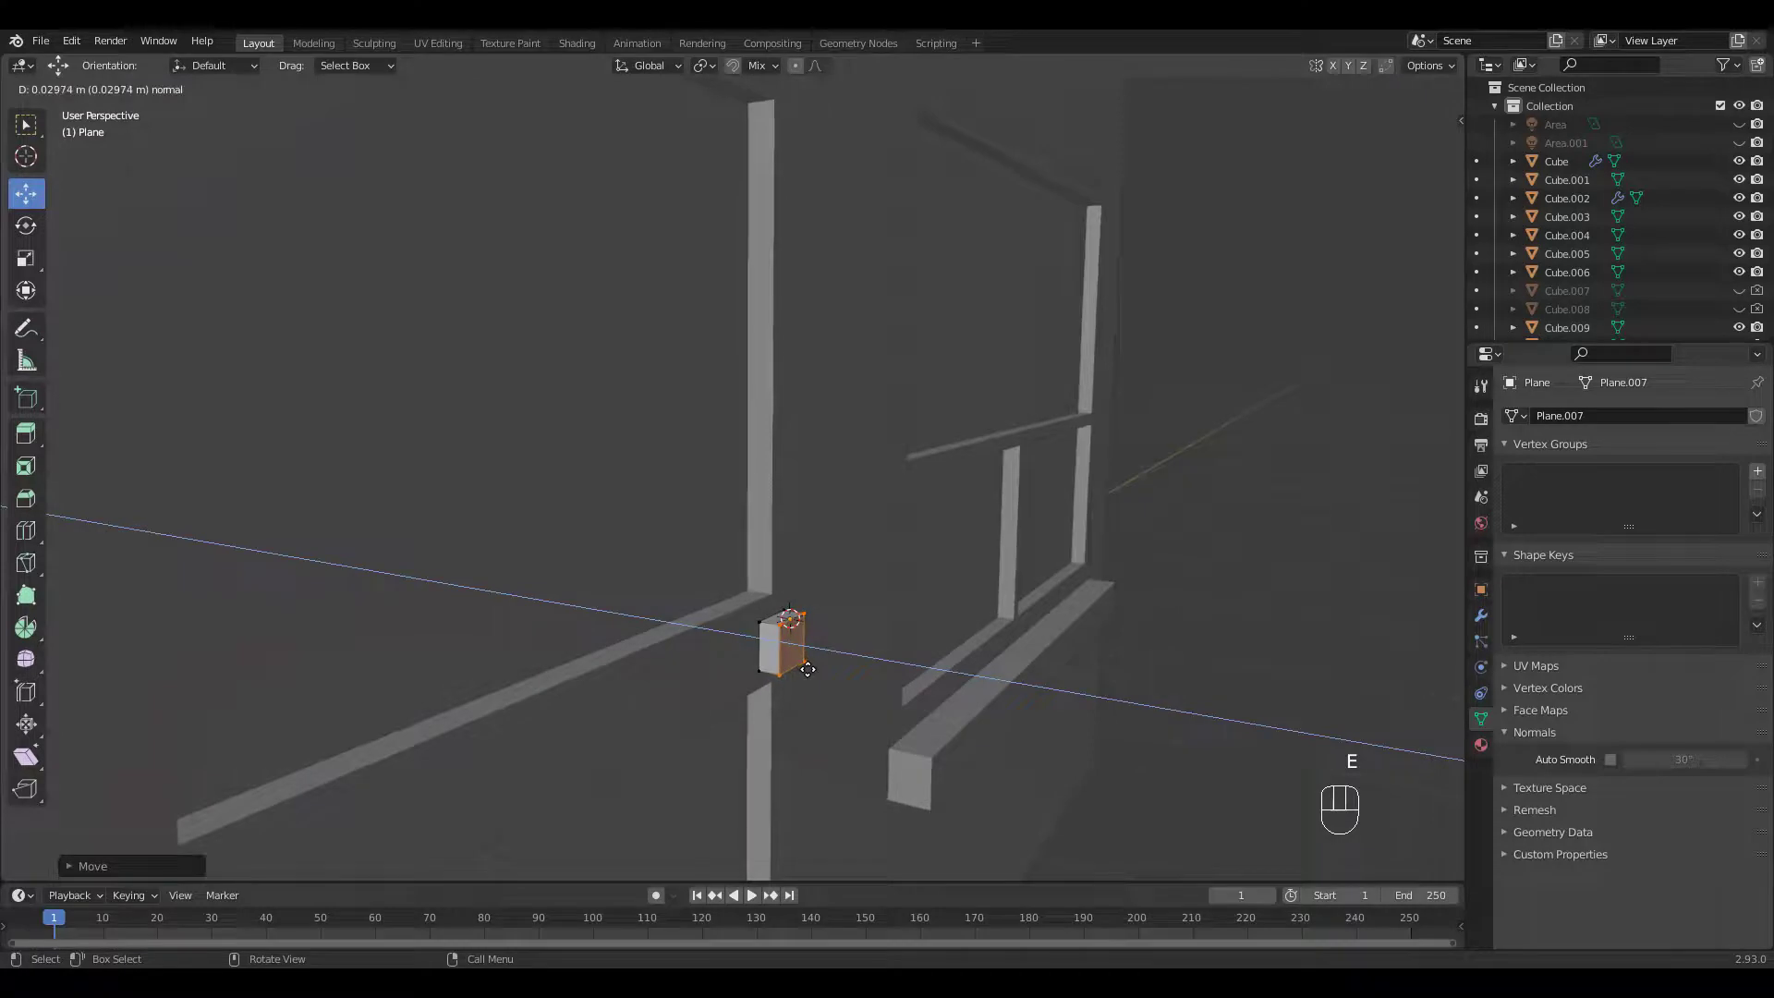
{"action": "left_click", "coordinate": [807, 668]}
{"action": "key", "text": "e"}
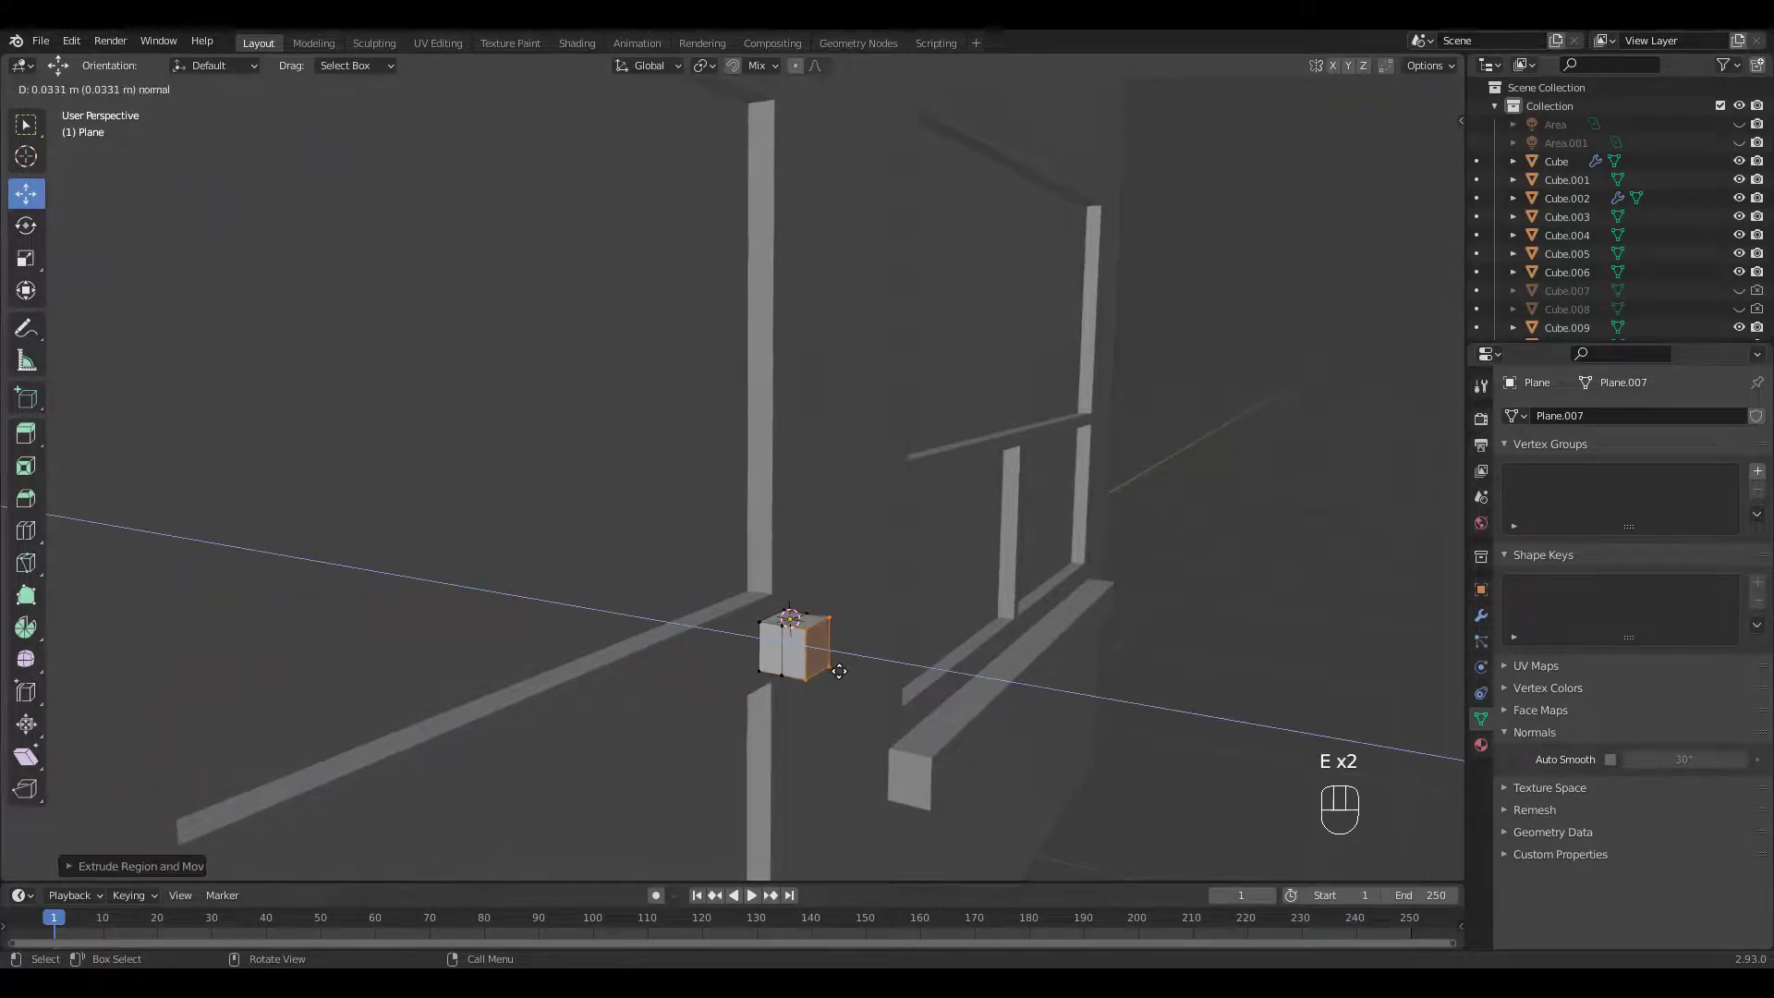
{"action": "left_click", "coordinate": [840, 662]}
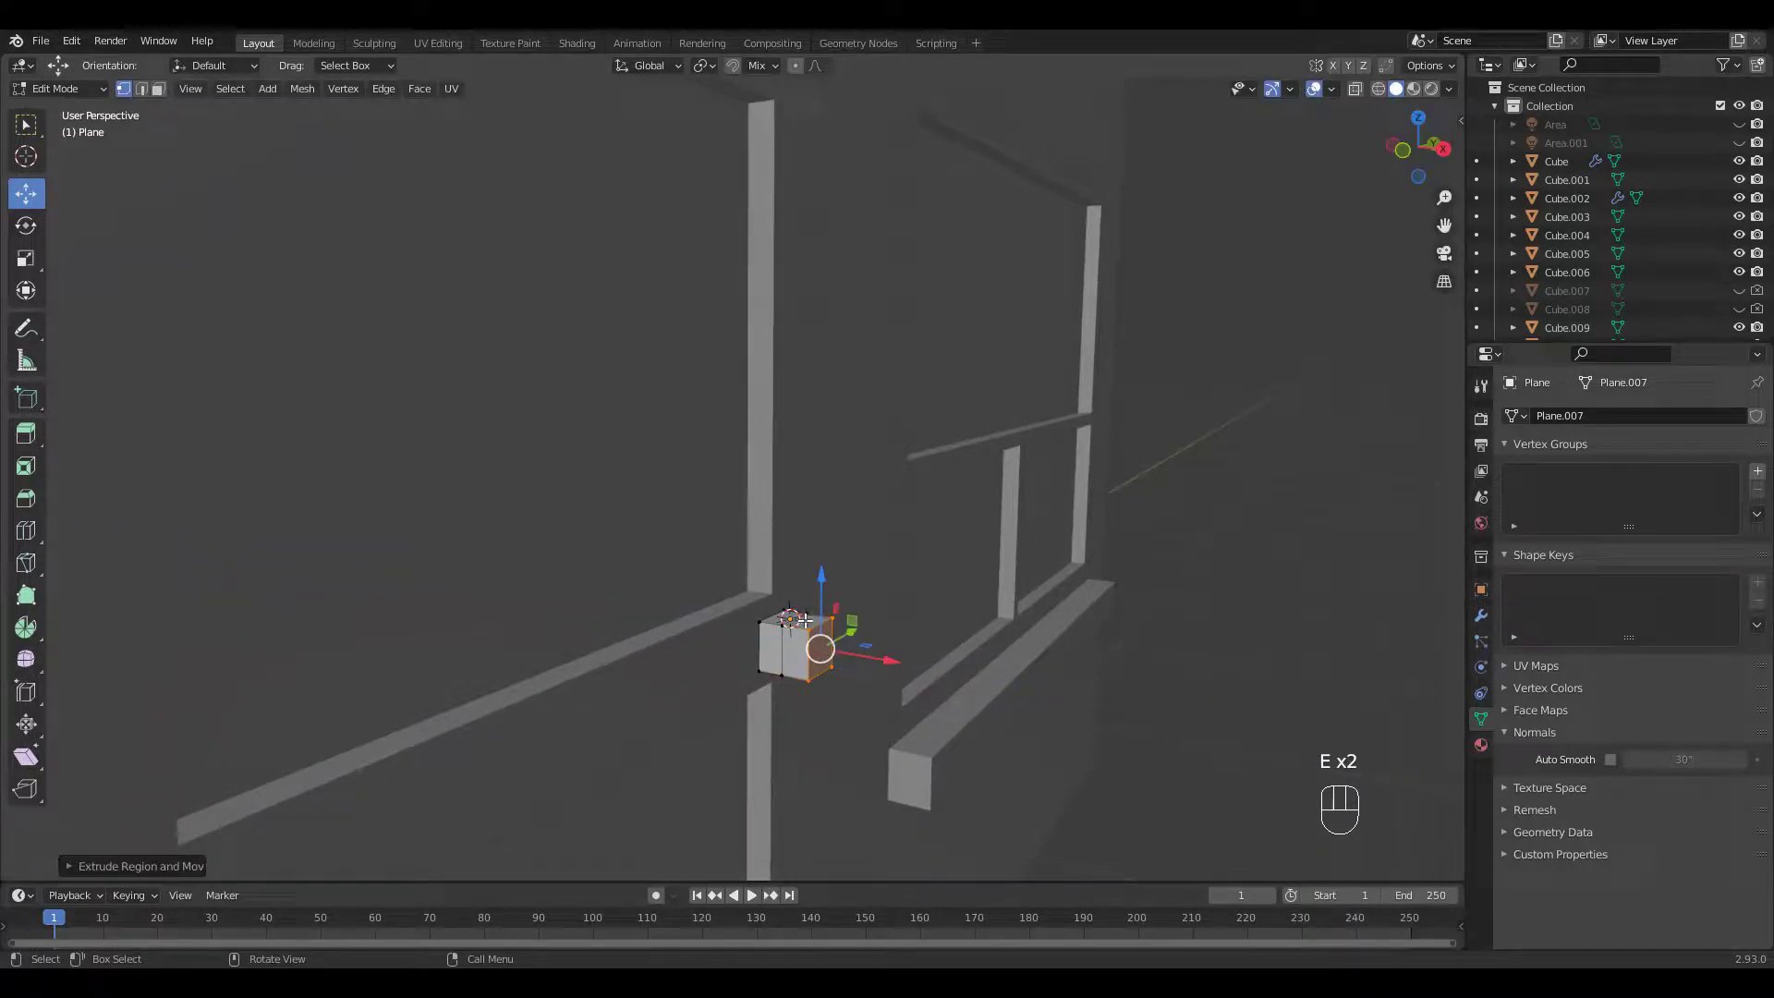
Step: Extrude the upper and lower faces of the block's outer segment along their normals to form a vertical handle bar
{"action": "key", "text": "3"}
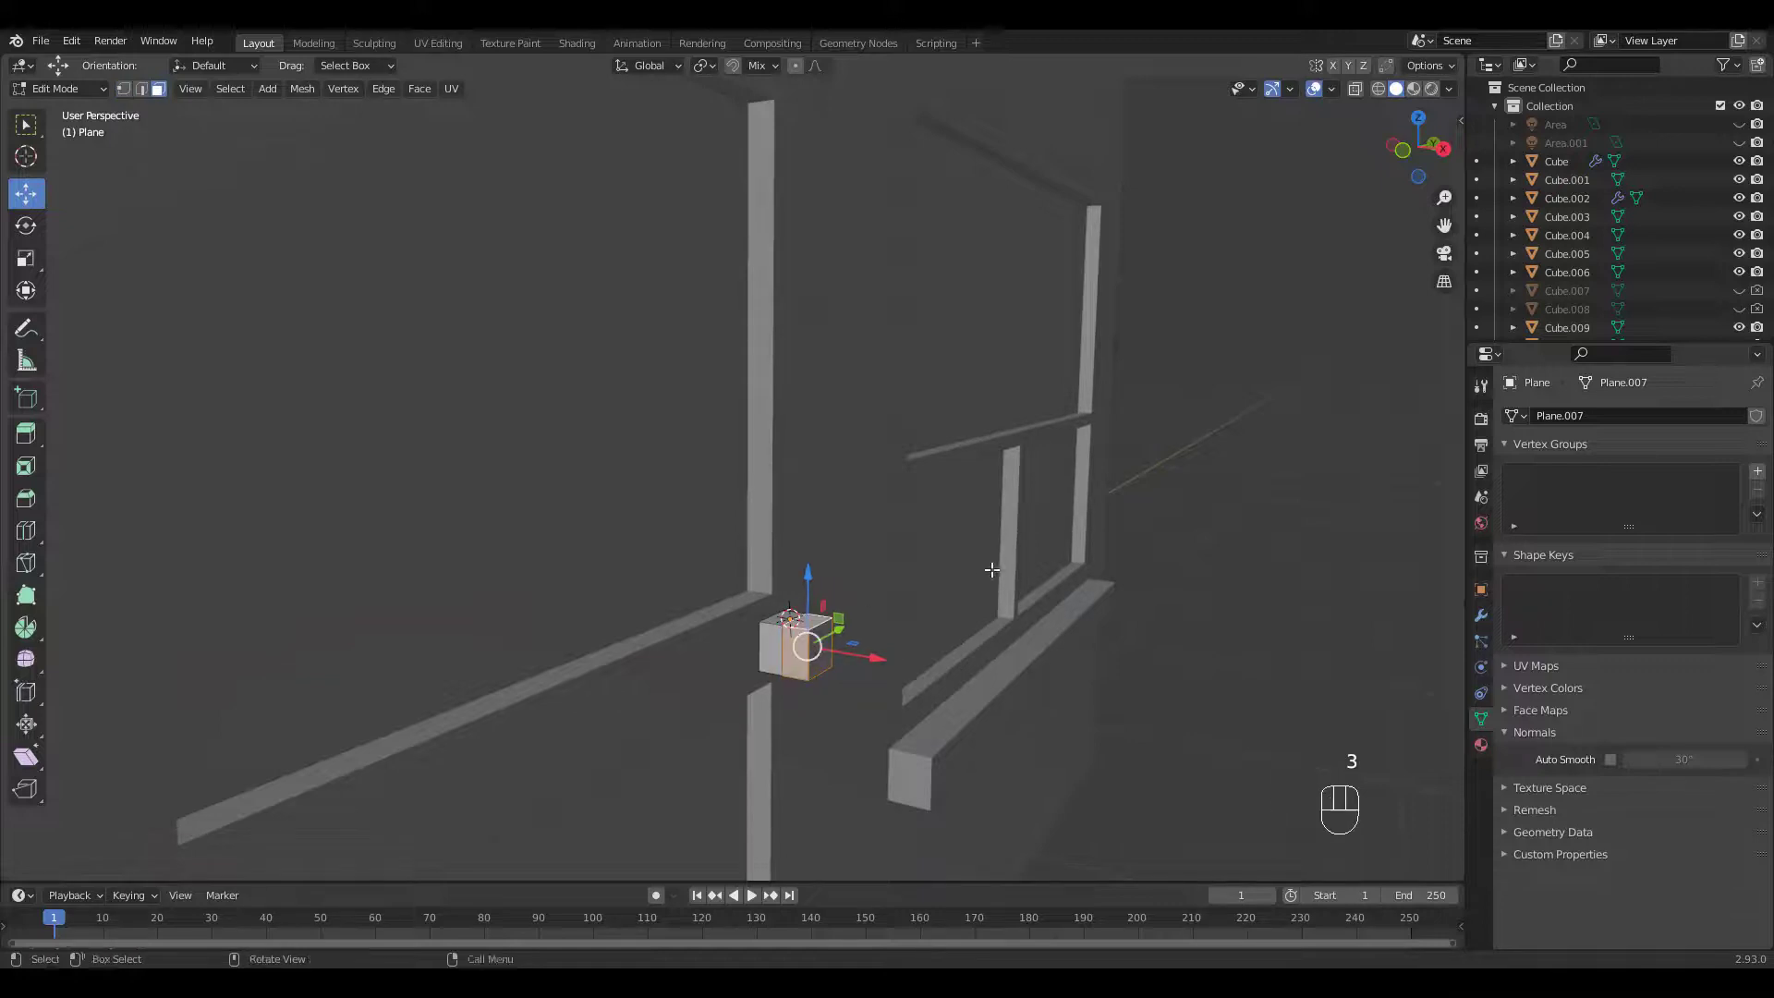
{"action": "middle_click_drag", "start_coordinate": [807, 619], "coordinate": [902, 646]}
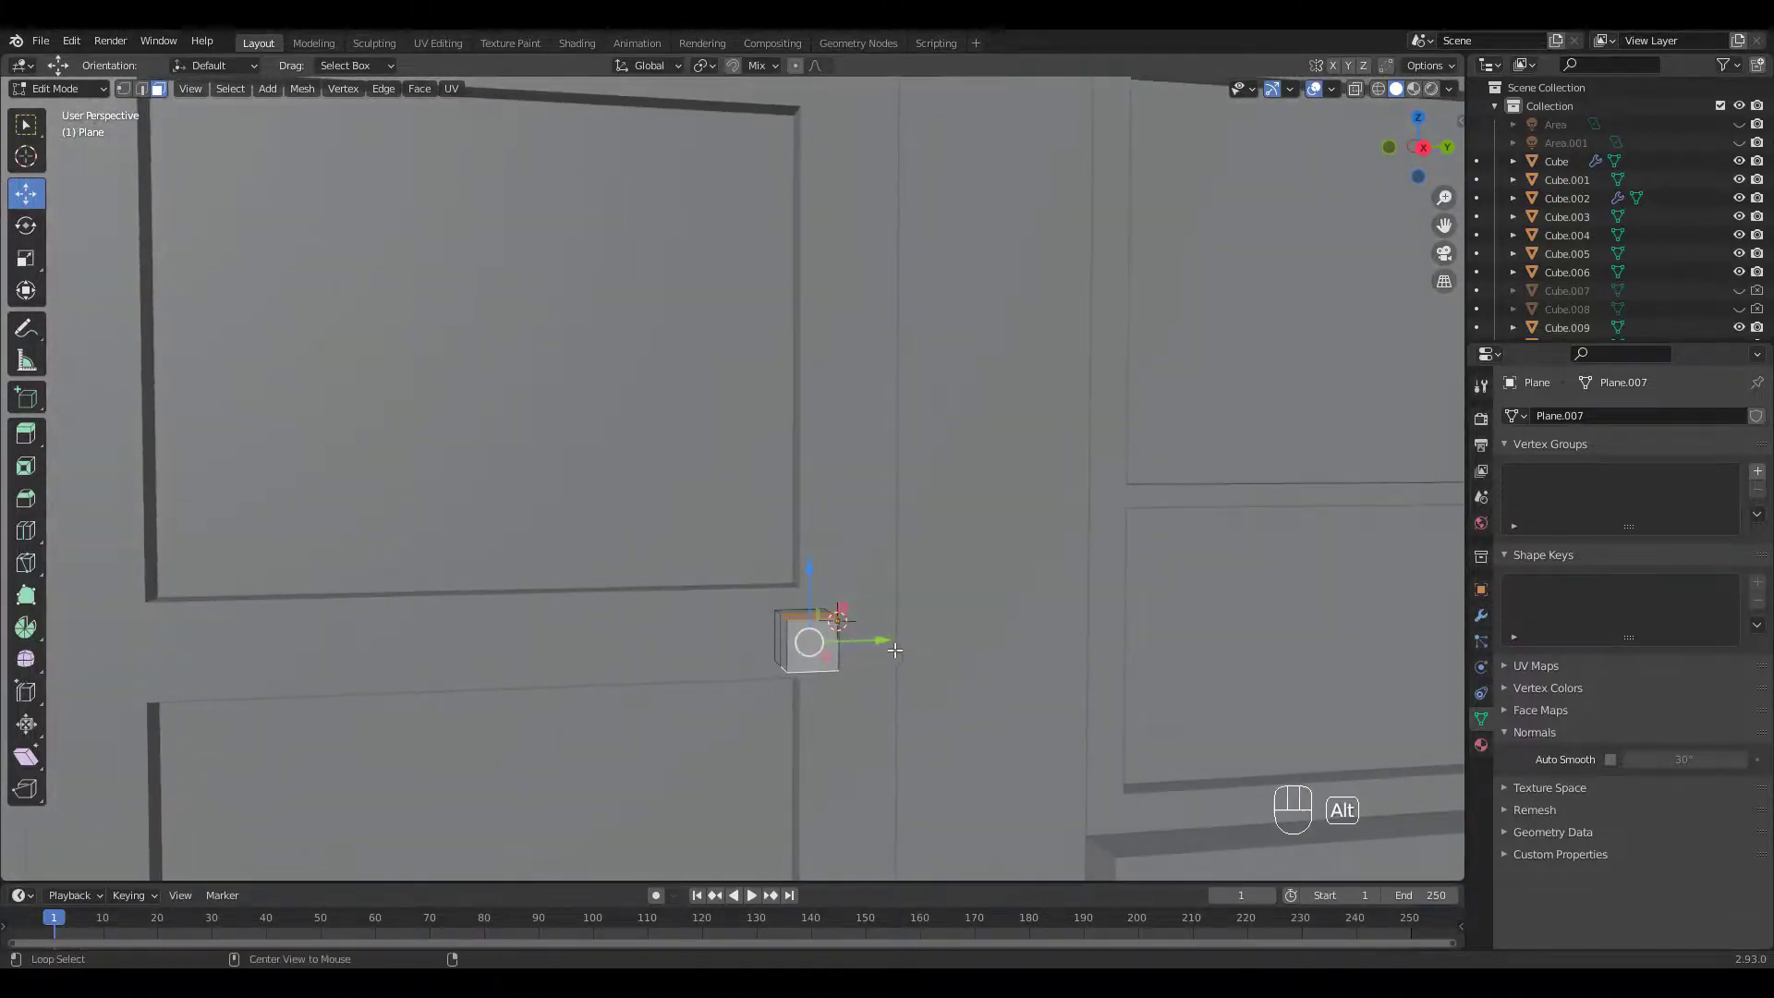
{"action": "key", "text": "alt+e"}
{"action": "left_click", "coordinate": [901, 643]}
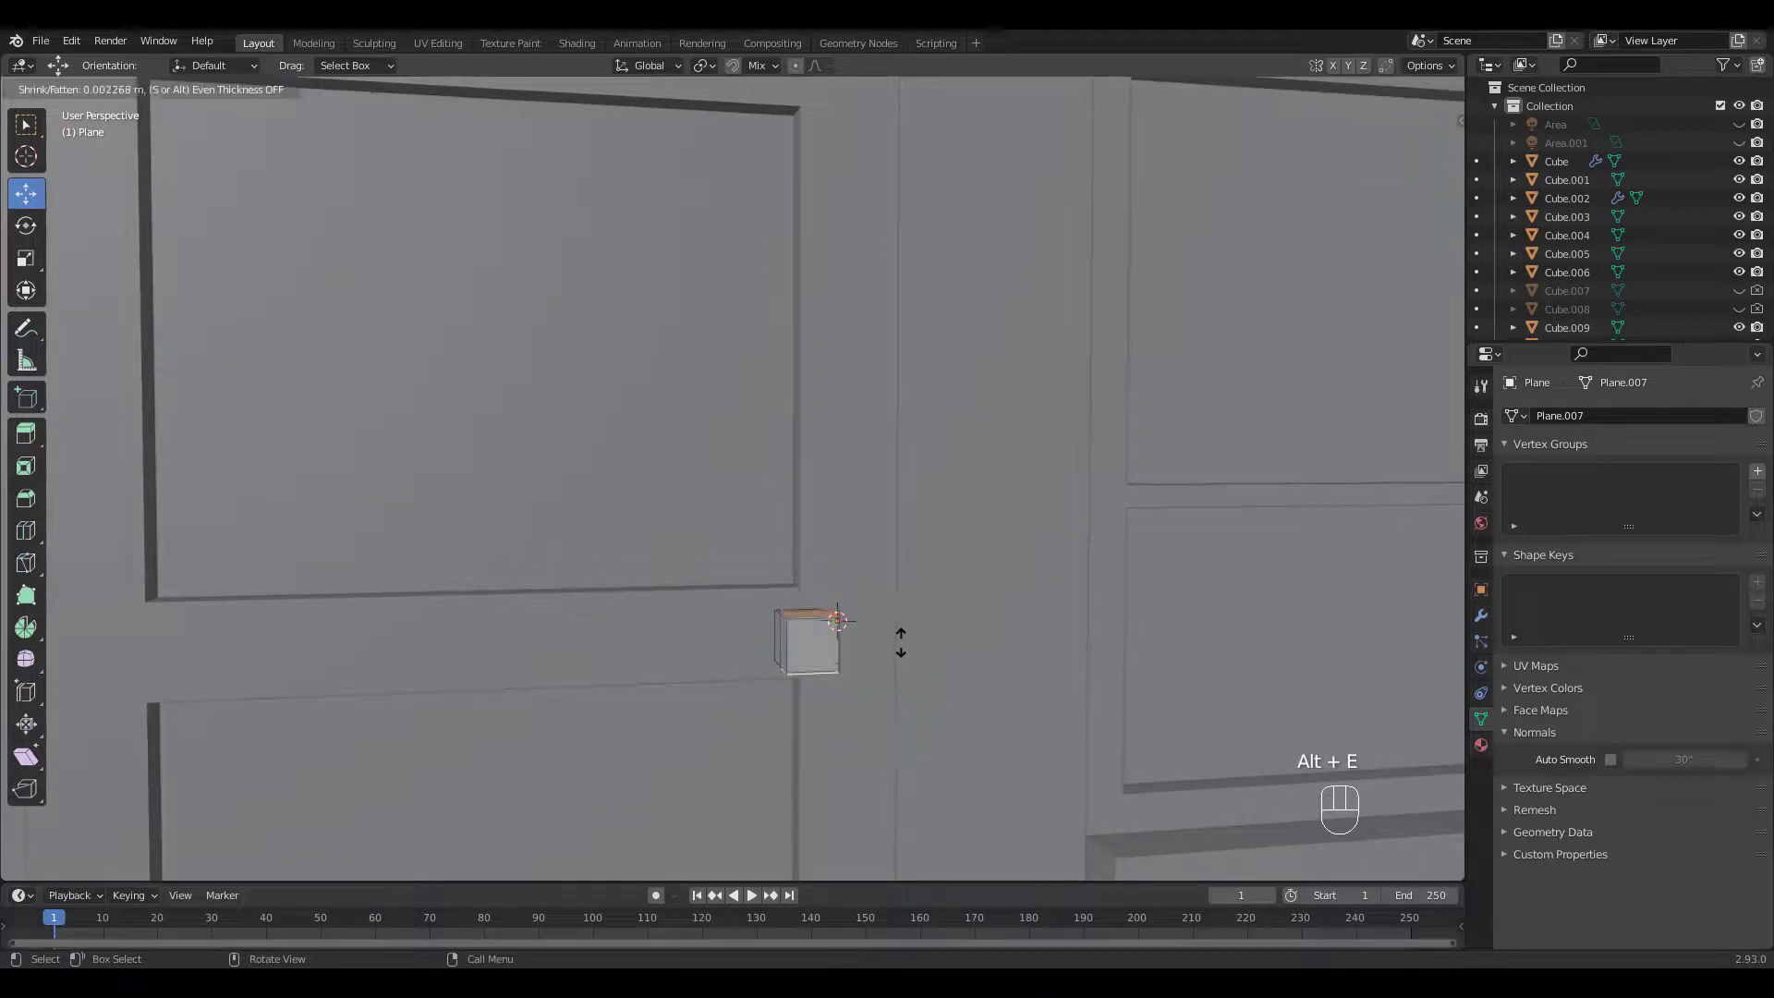
{"action": "left_click", "coordinate": [893, 584]}
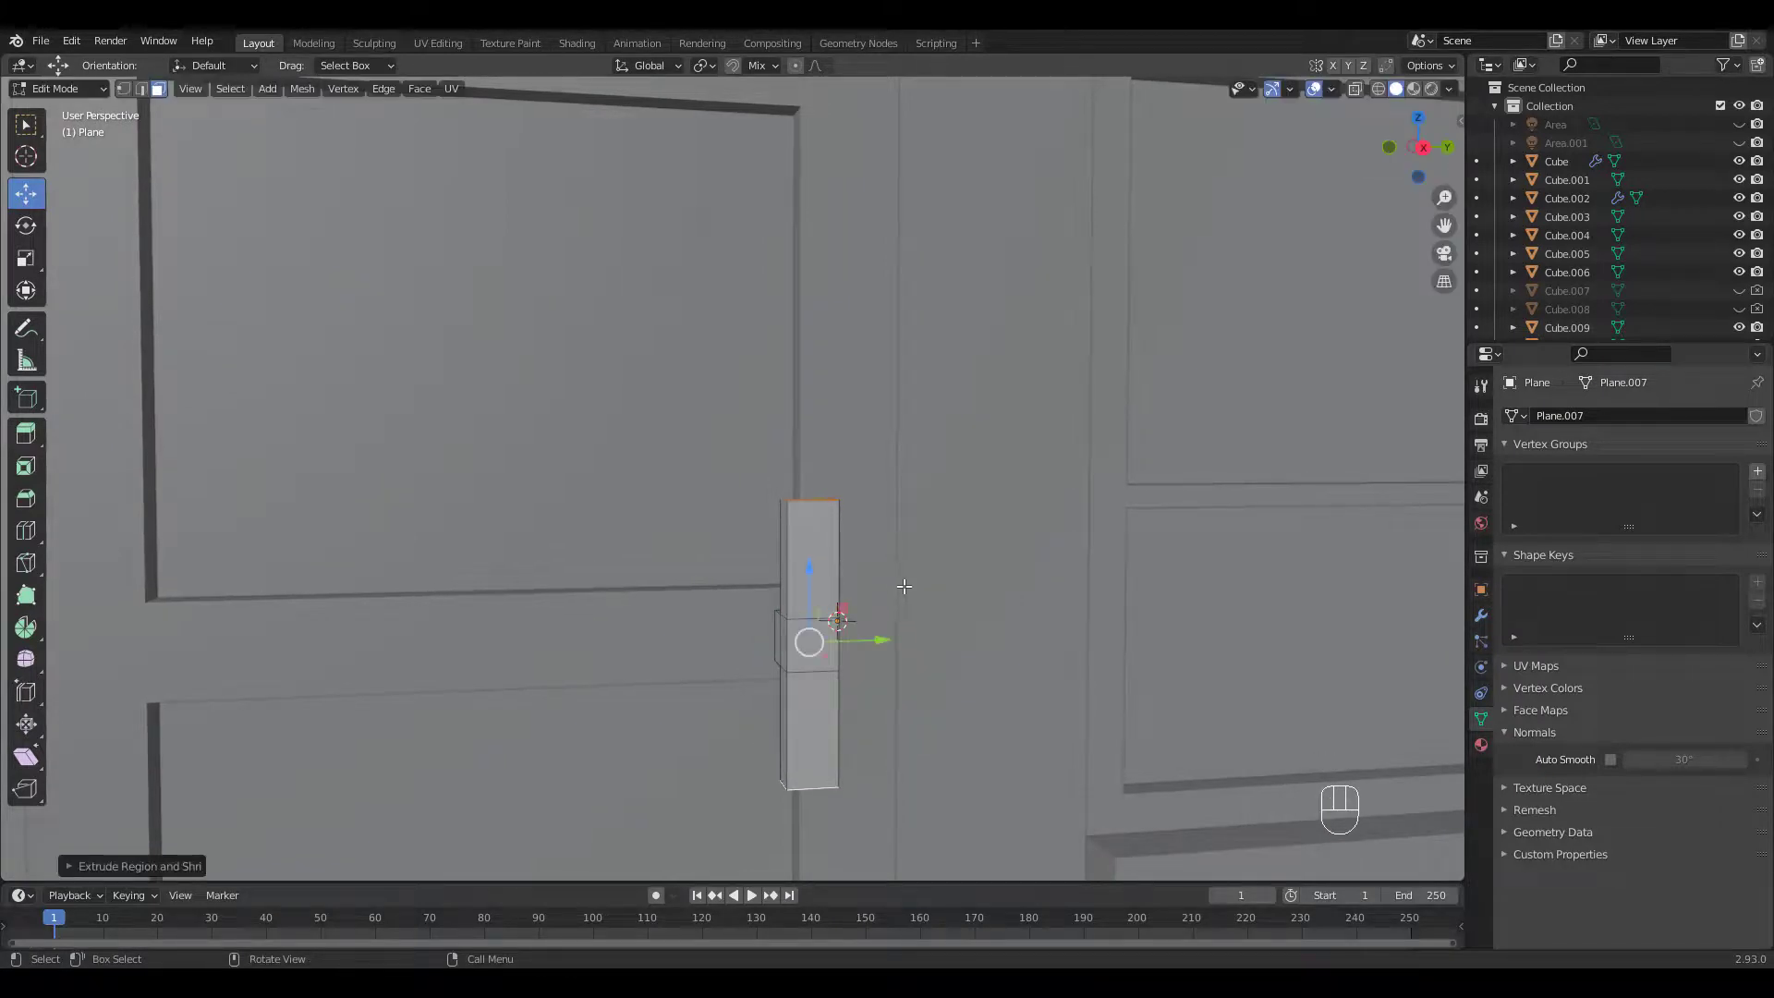
Step: Select the handle bar's faces and widen the bar along Y
{"action": "key", "text": "KP_3"}
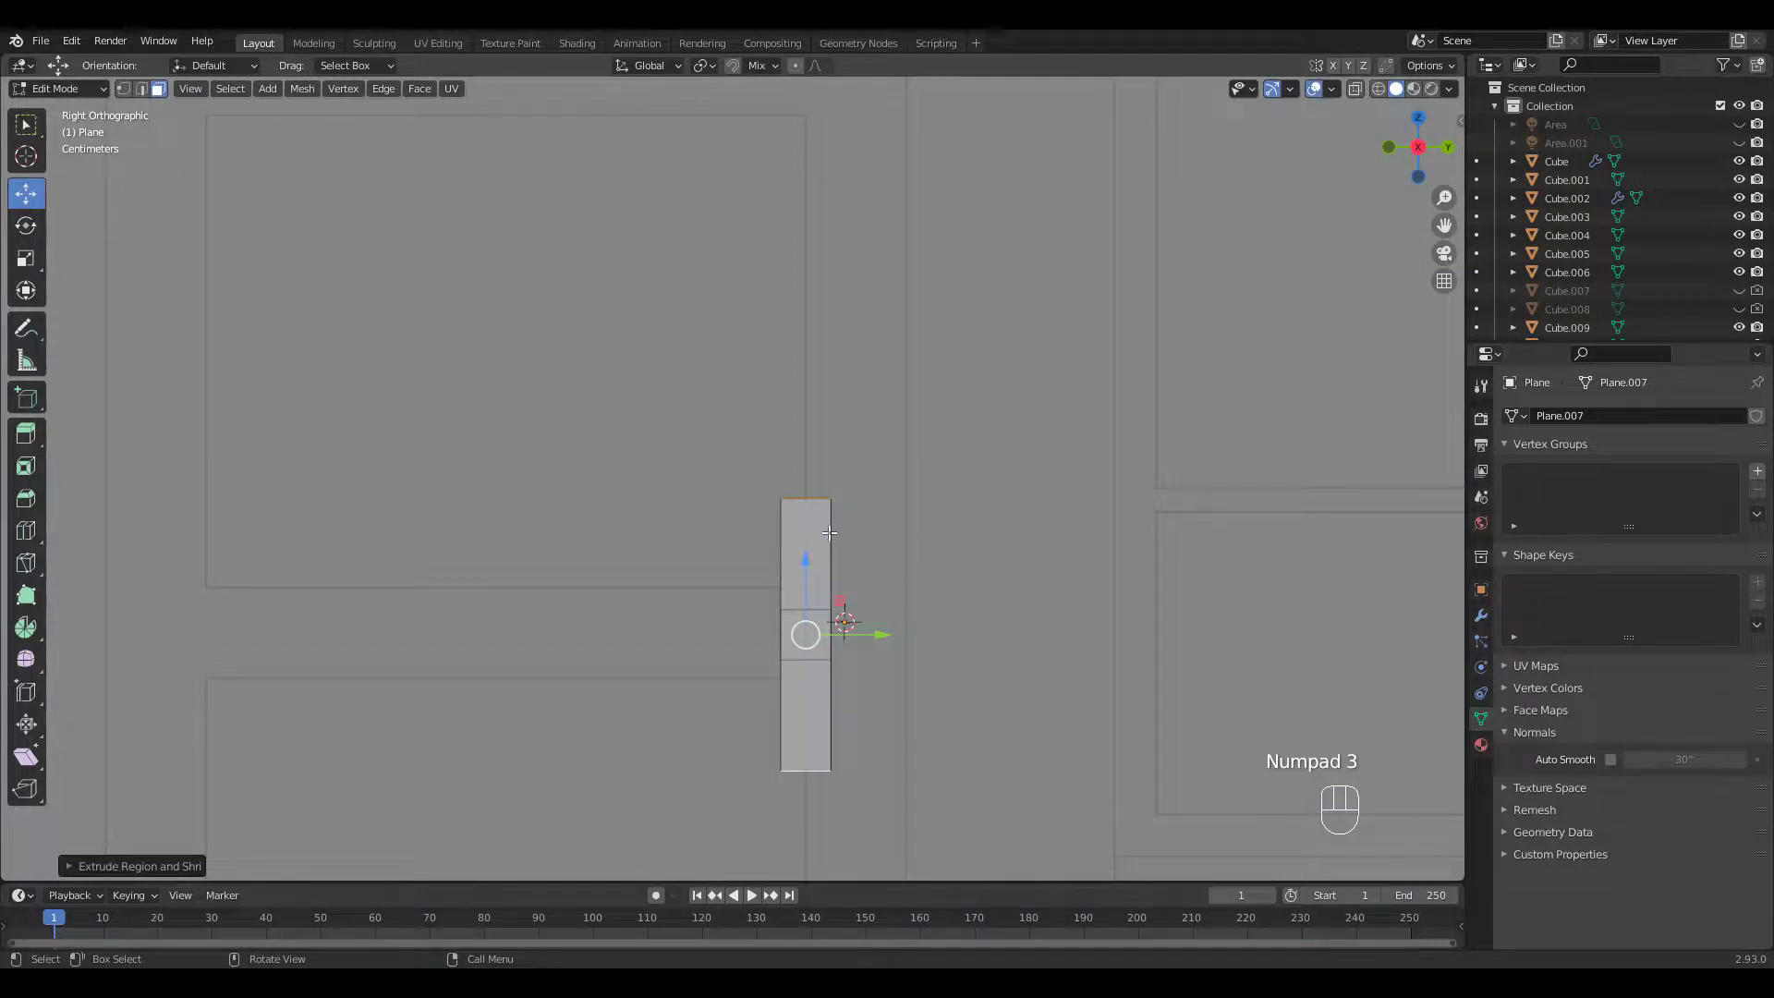
{"action": "mouse_move", "coordinate": [829, 532]}
{"action": "middle_mouse_down"}
{"action": "mouse_move", "coordinate": [901, 578]}
{"action": "mouse_move", "coordinate": [840, 536]}
{"action": "mouse_move", "coordinate": [836, 554]}
{"action": "middle_mouse_up"}
{"action": "left_click", "coordinate": [811, 573]}
{"action": "left_click", "coordinate": [811, 729], "text": "shift"}
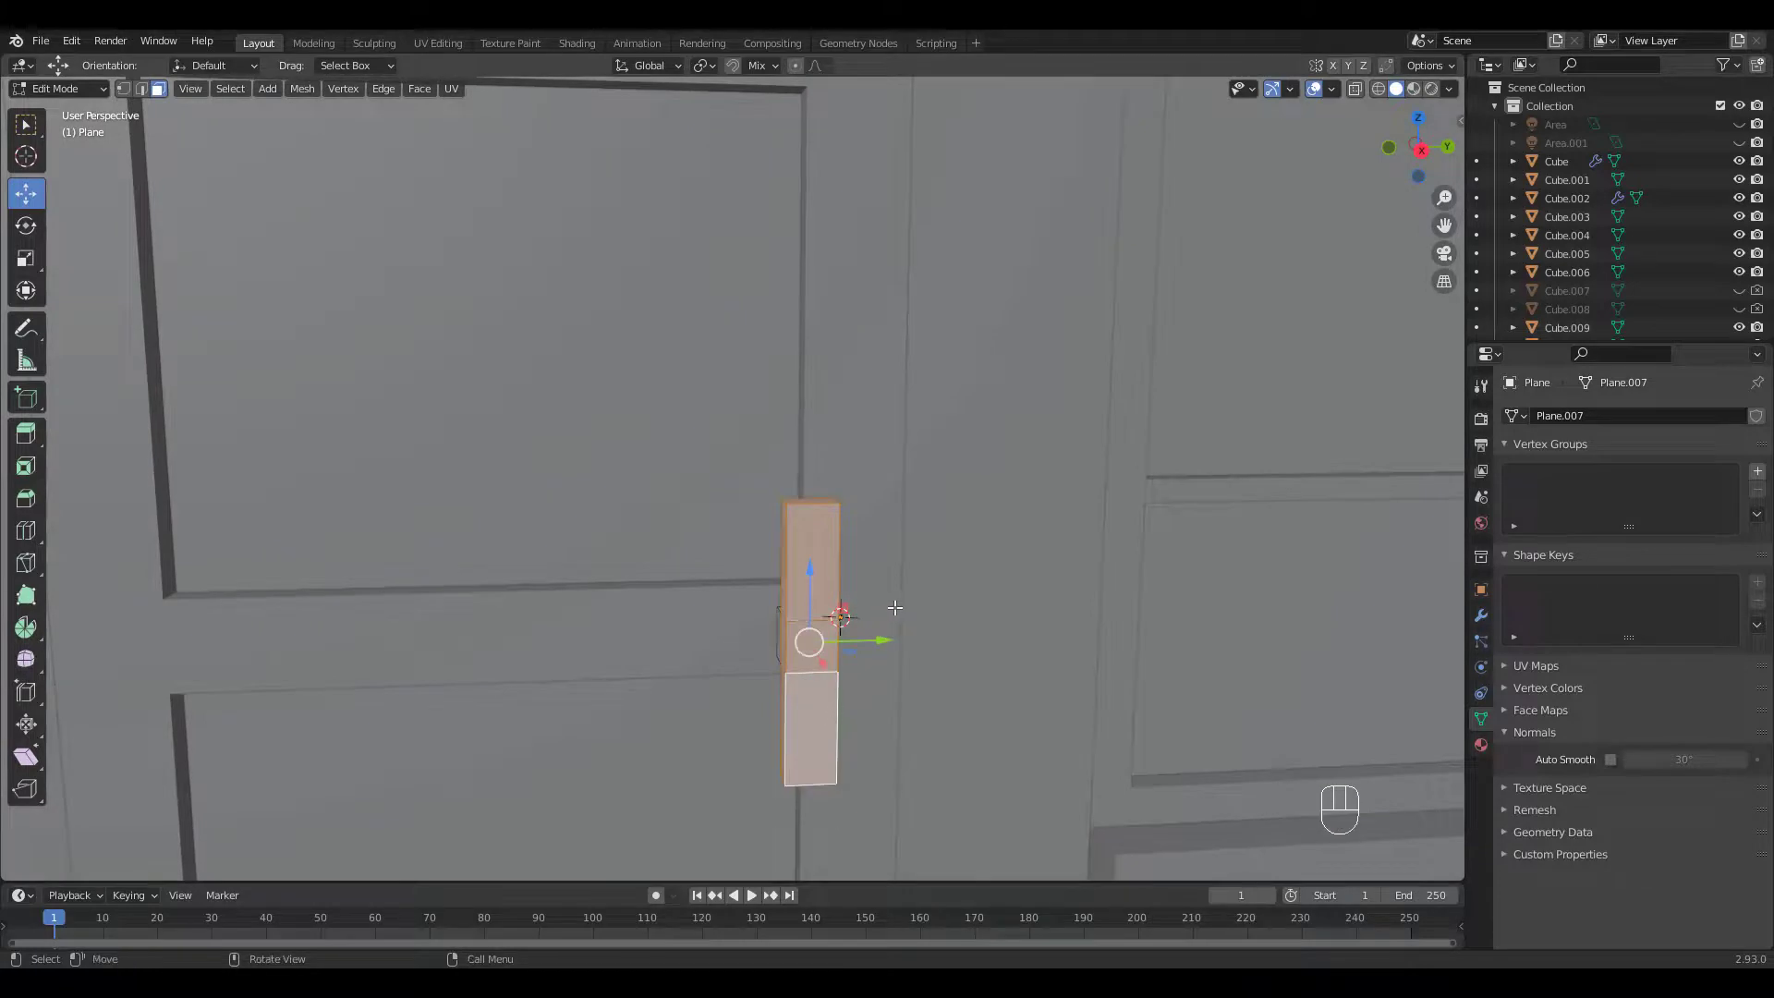
{"action": "key", "text": "KP_3"}
{"action": "key", "text": "s"}
{"action": "middle_click", "coordinate": [906, 637]}
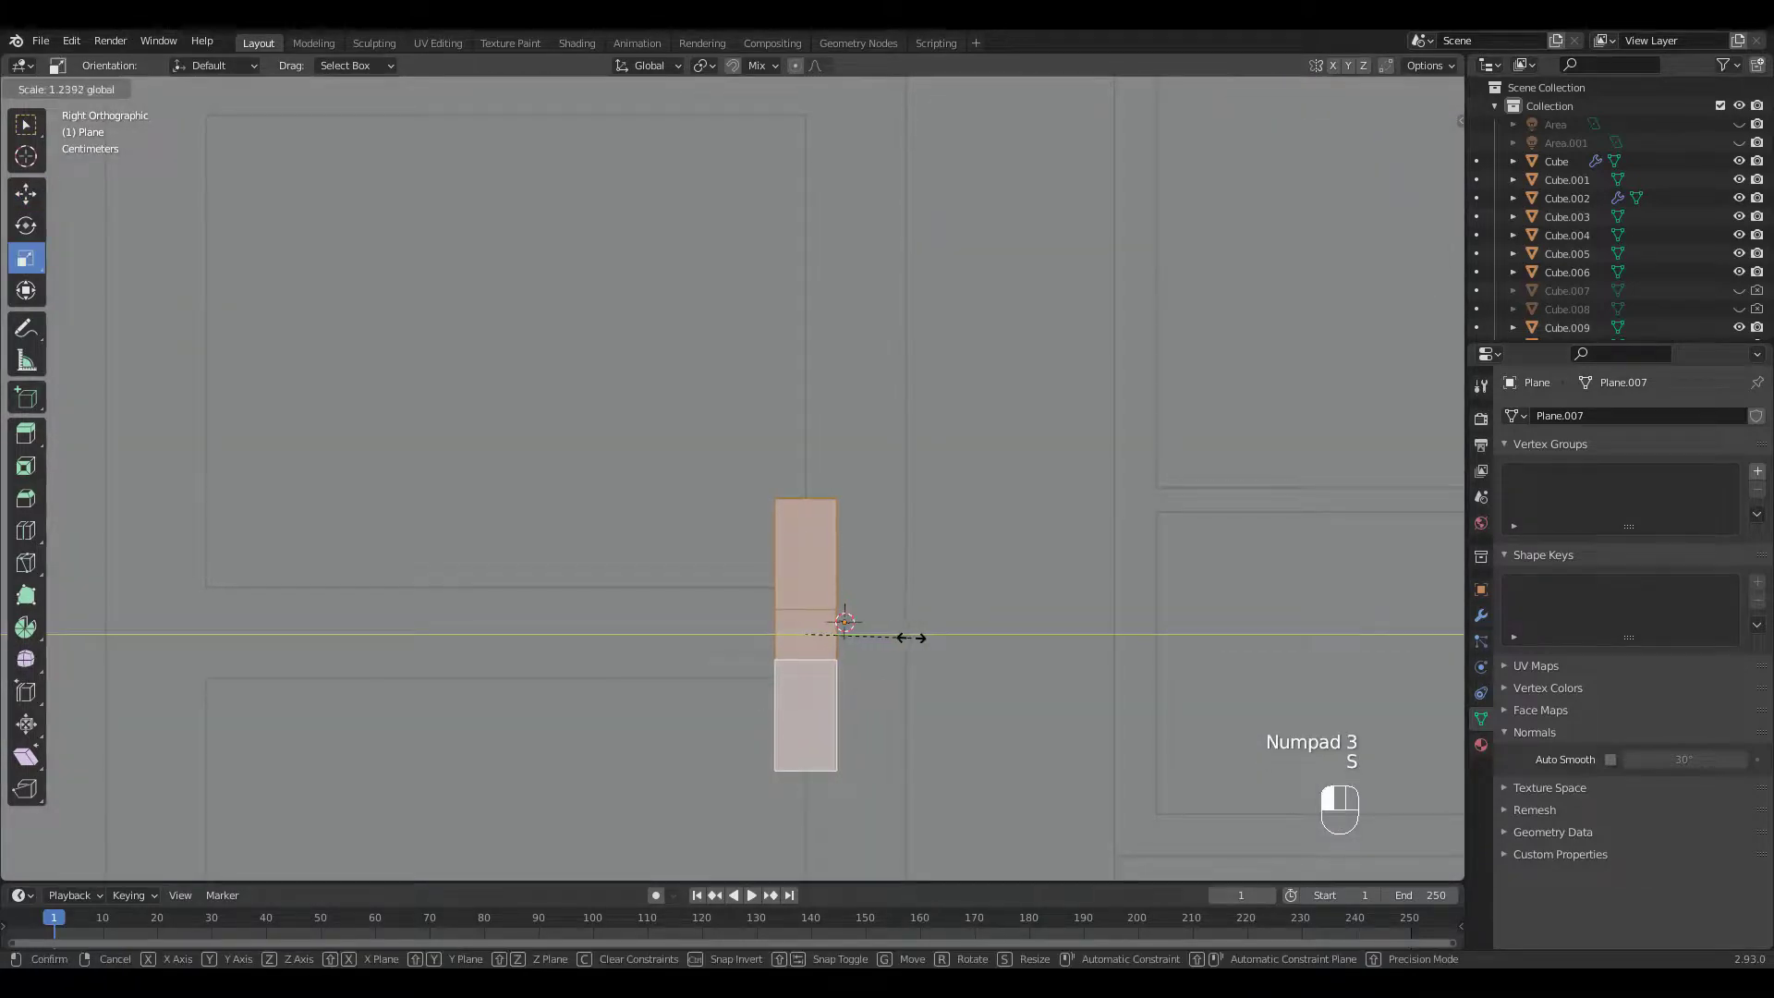
{"action": "left_click", "coordinate": [918, 637]}
Step: Lengthen the handle bar along Z by a factor of about 1.1, then leave mesh editing and deselect the handle
{"action": "key", "text": "s"}
{"action": "middle_click", "coordinate": [805, 545]}
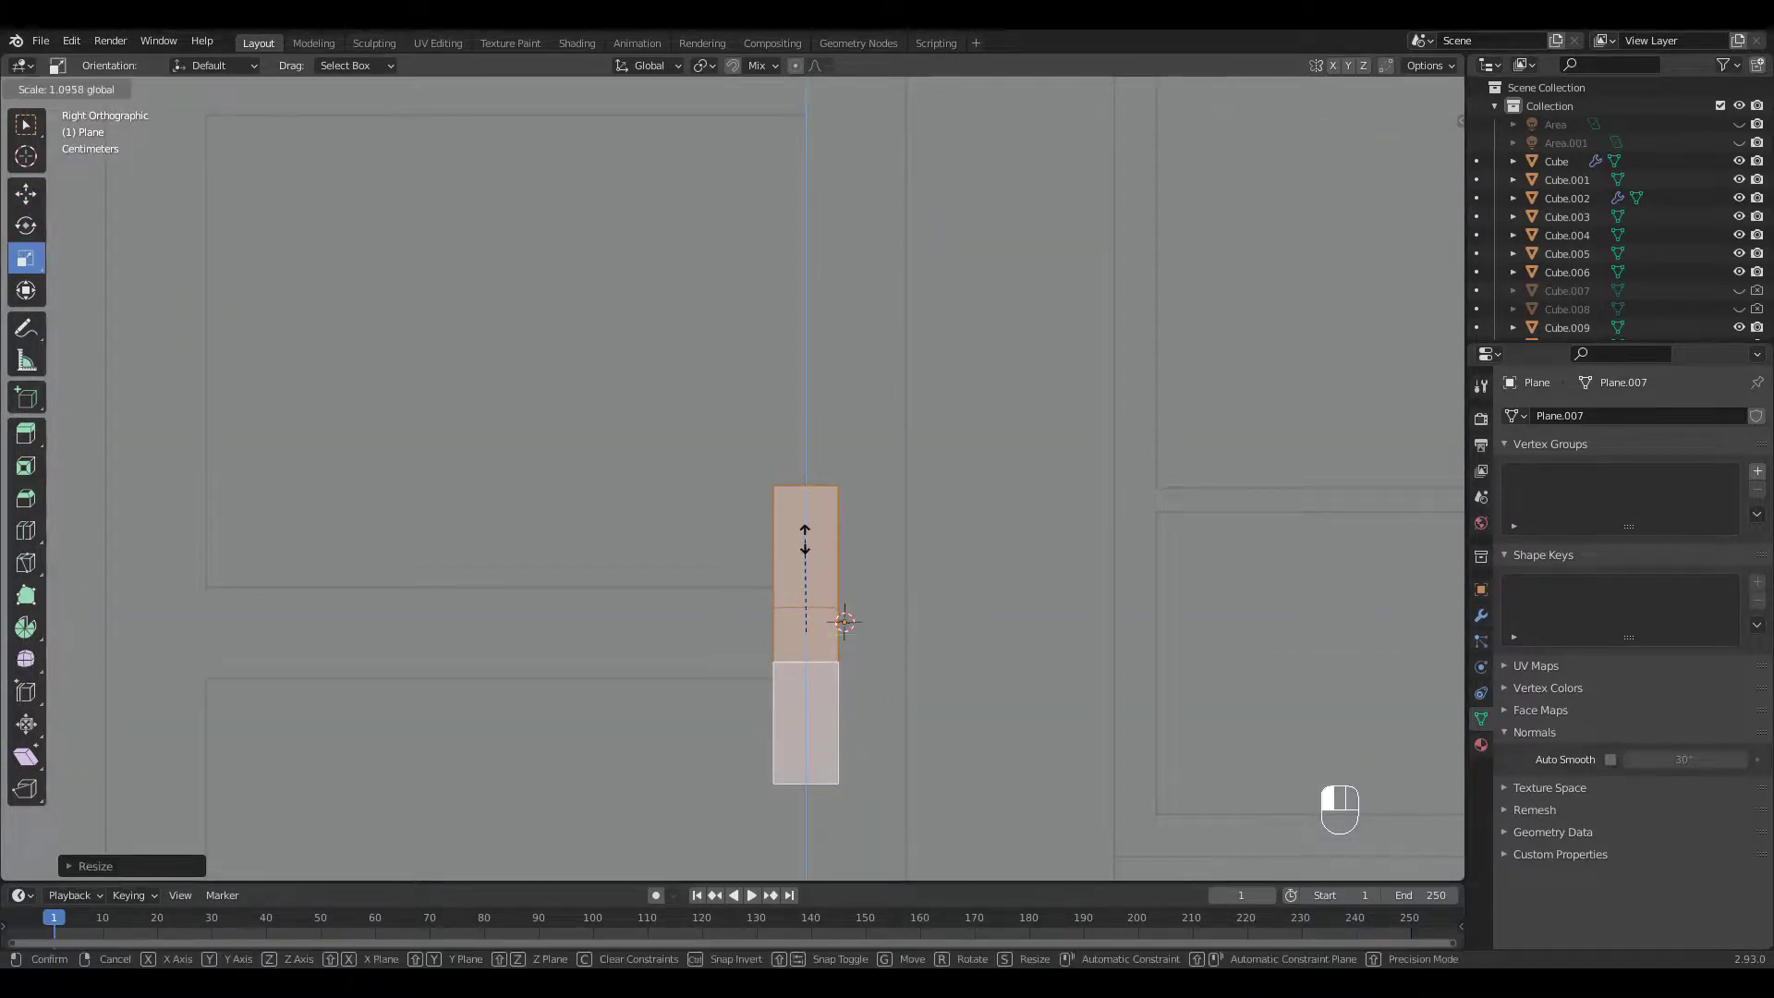
{"action": "left_click", "coordinate": [805, 540]}
{"action": "middle_click_drag", "start_coordinate": [978, 444], "coordinate": [879, 706], "text": "ctrl"}
{"action": "key", "text": "Tab"}
{"action": "left_click", "coordinate": [1236, 509]}
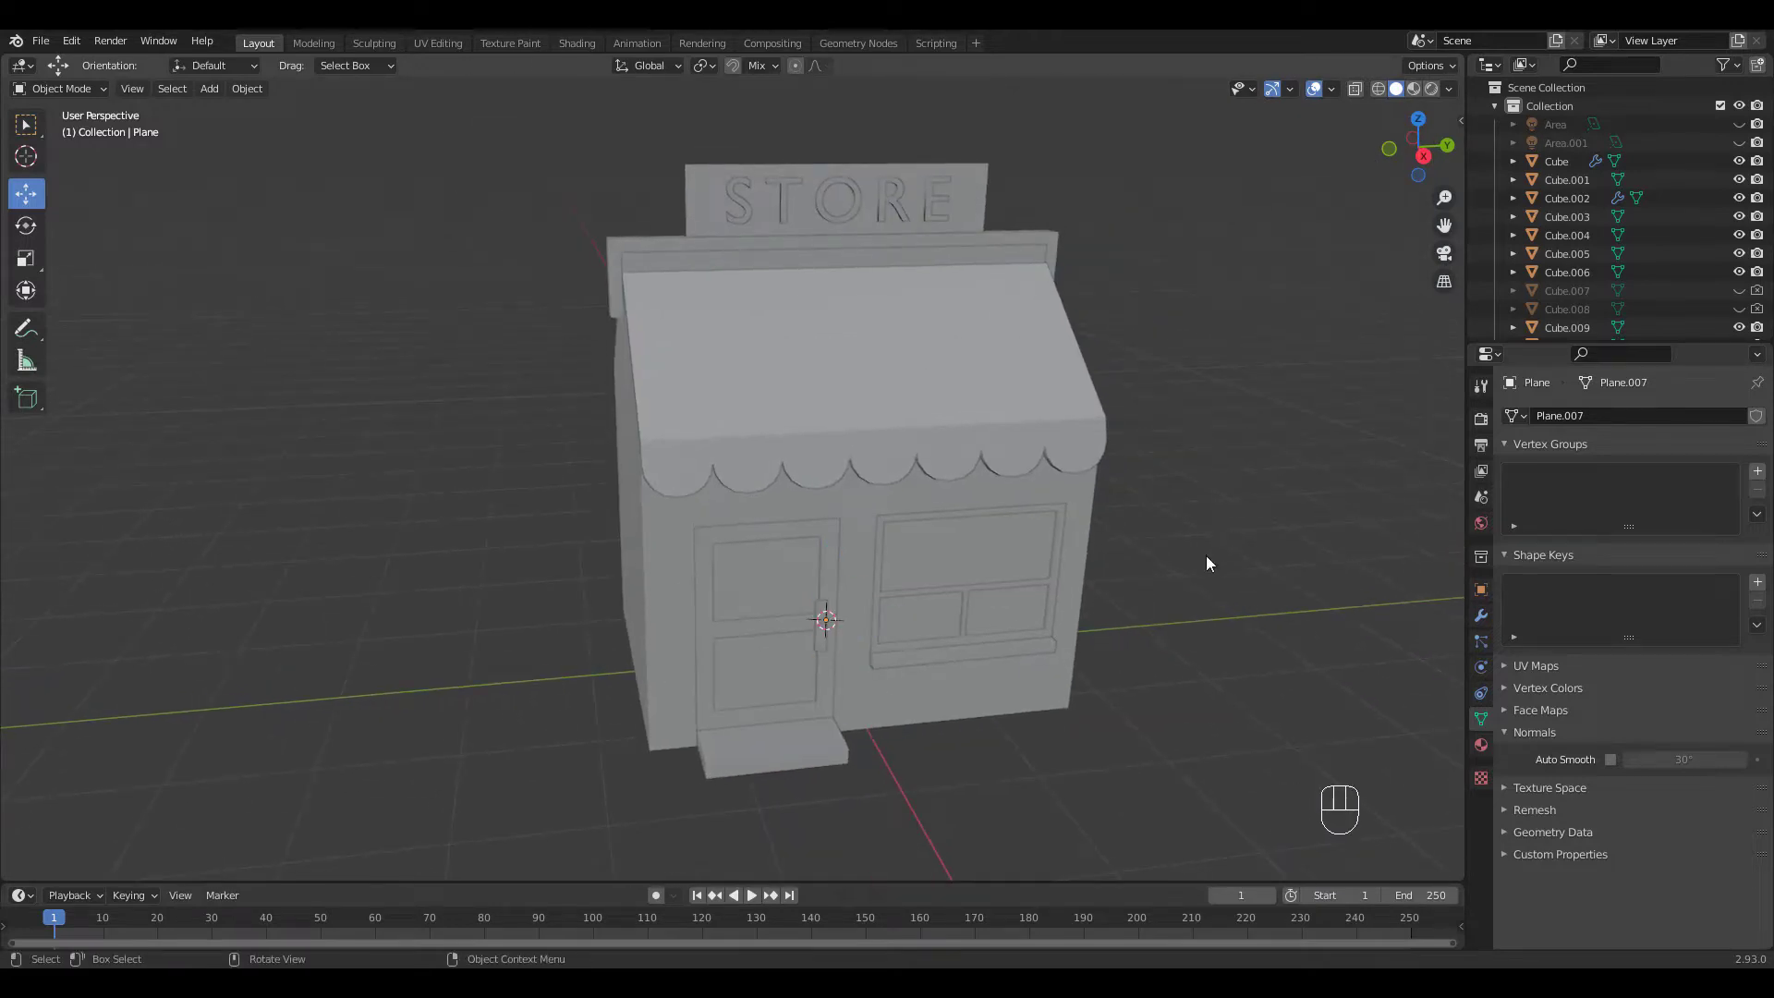